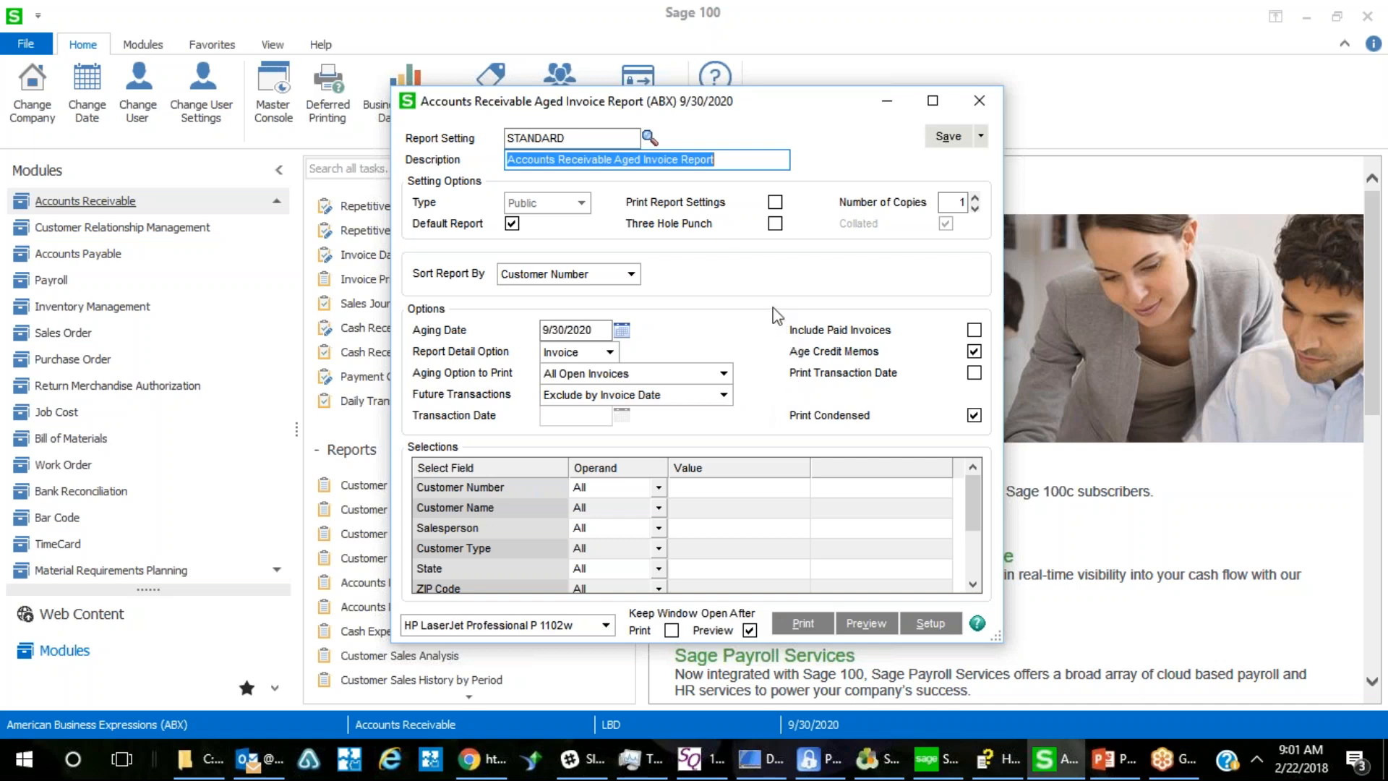
Preview the Accounts Receivable Aged Invoice Report at 150% zoom in a maximized window.
left_click(871, 626)
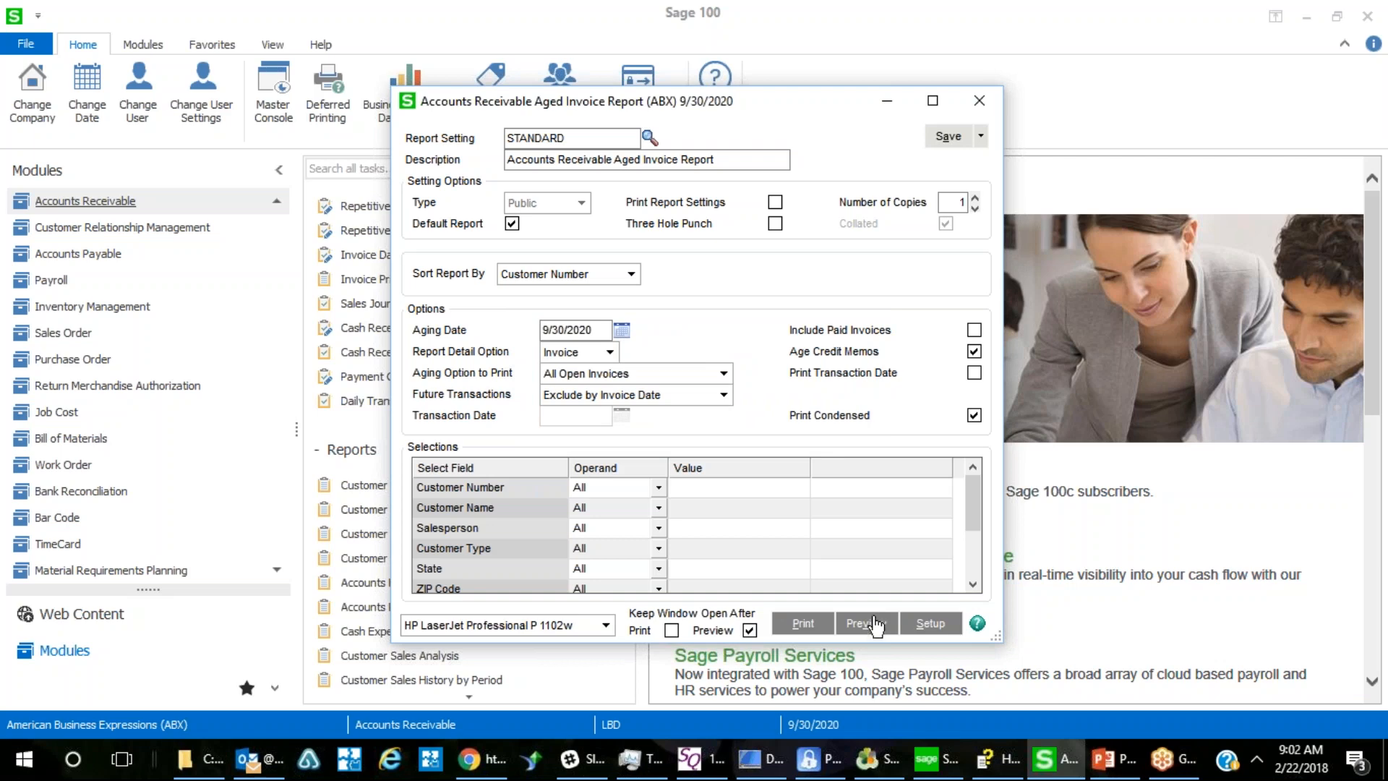
left_click(875, 623)
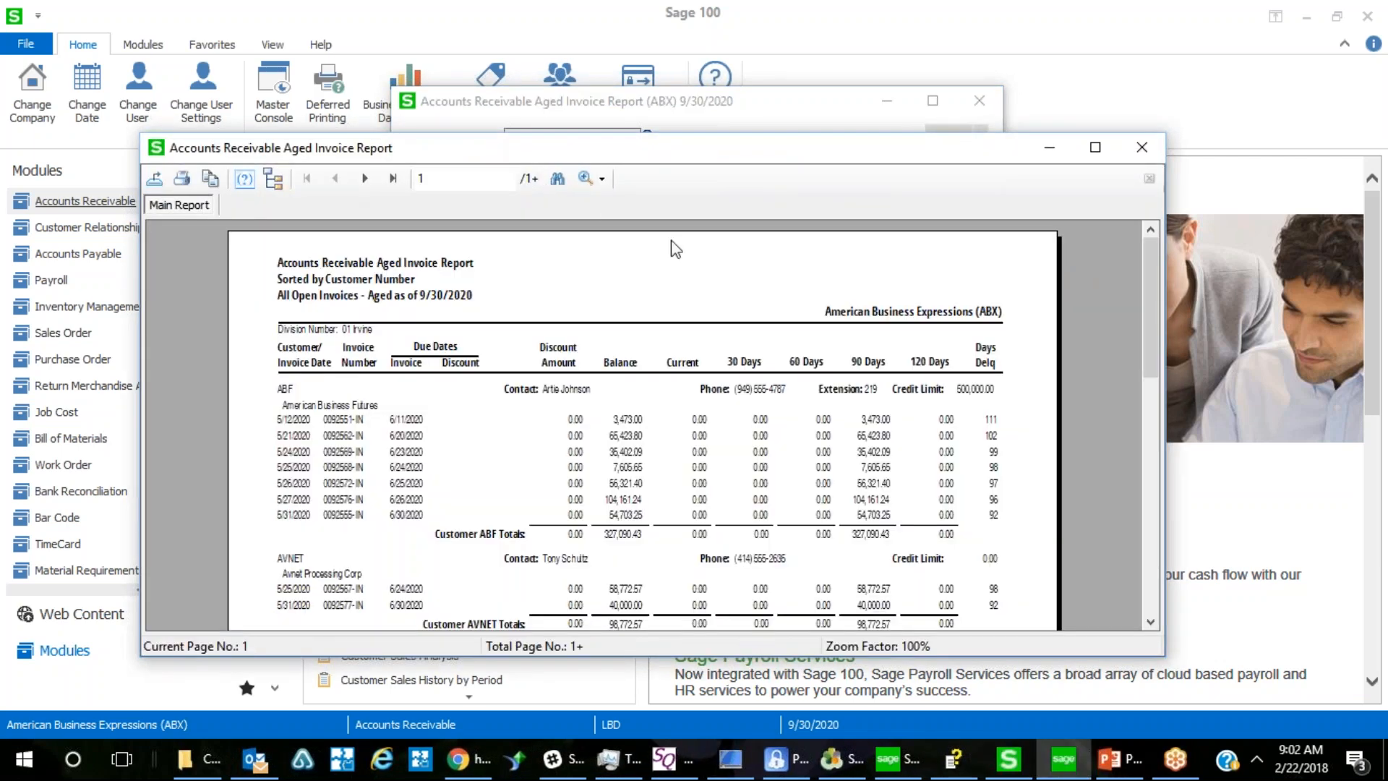
left_click(583, 187)
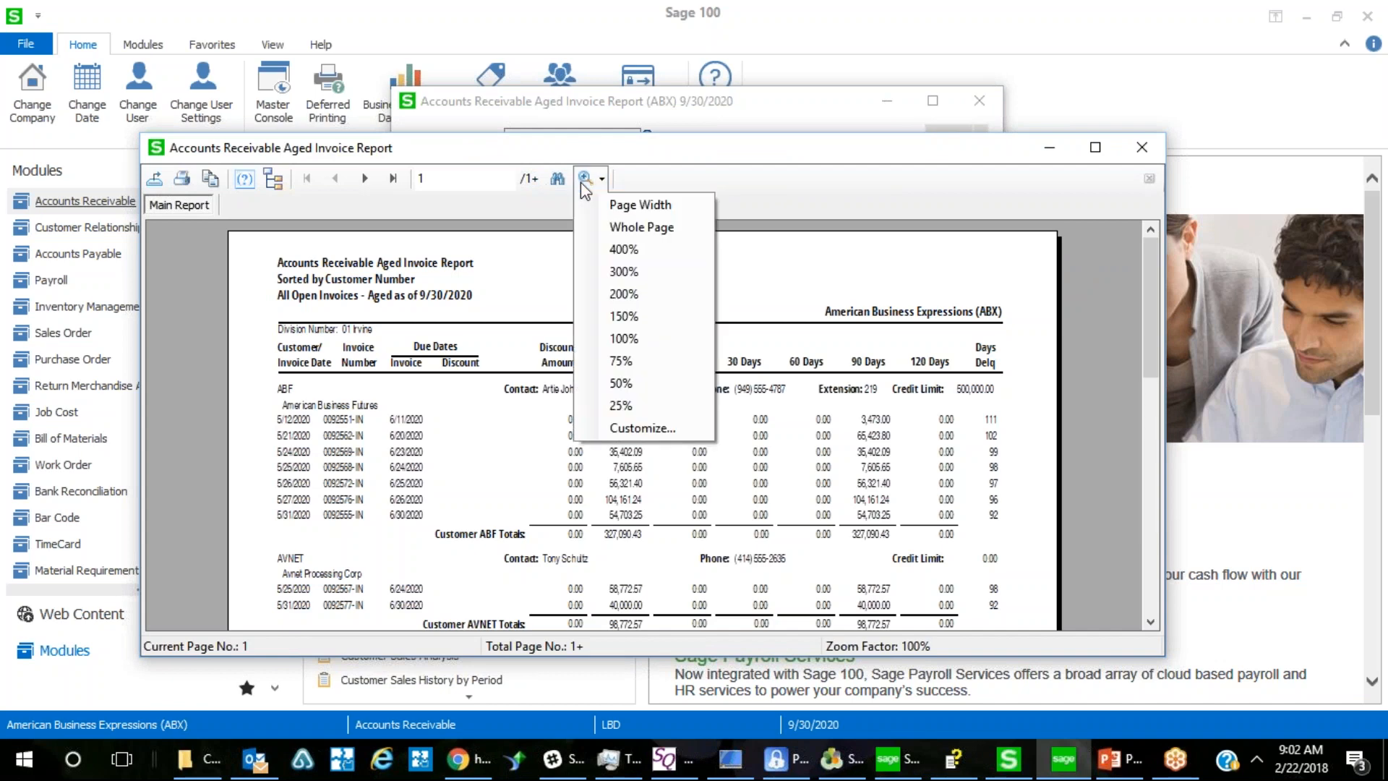
left_click(620, 319)
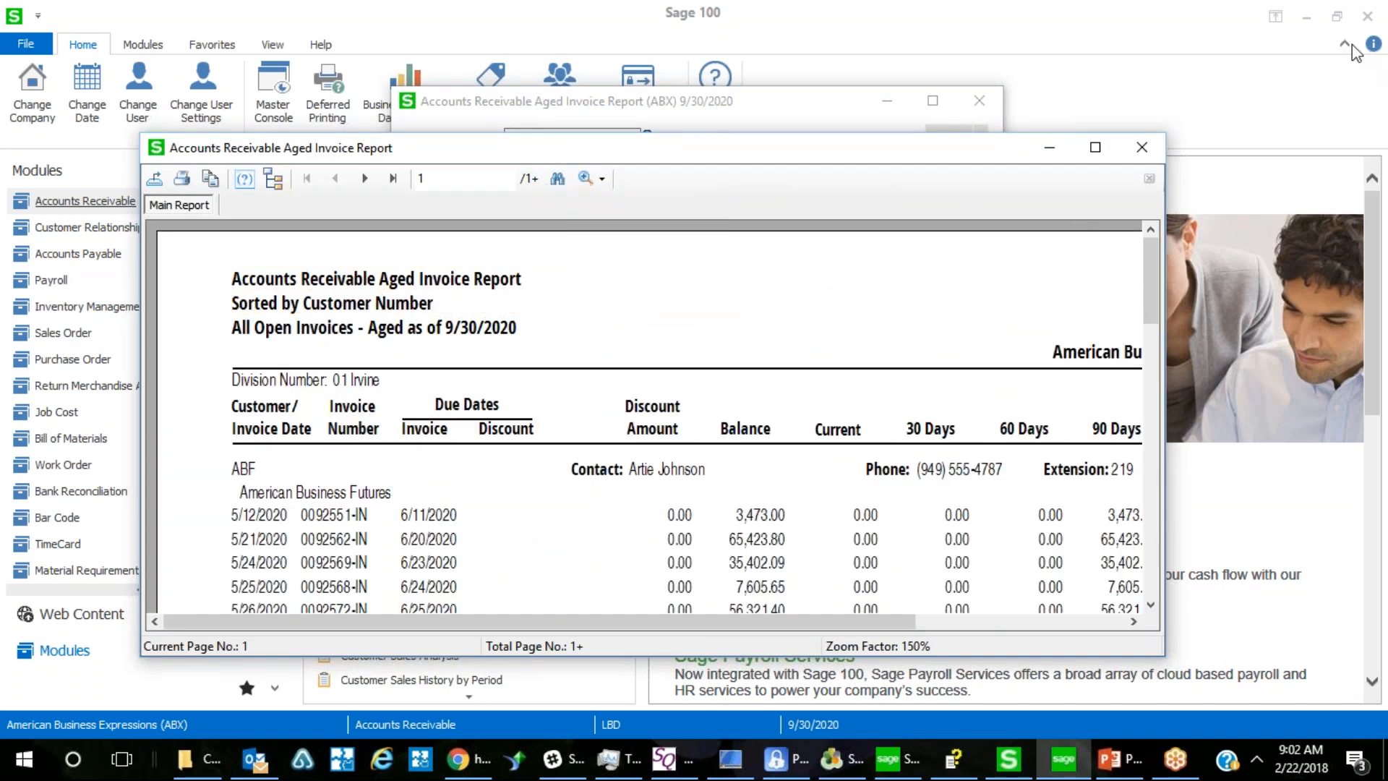
left_click_drag(973, 145, 964, 29)
left_click(1087, 32)
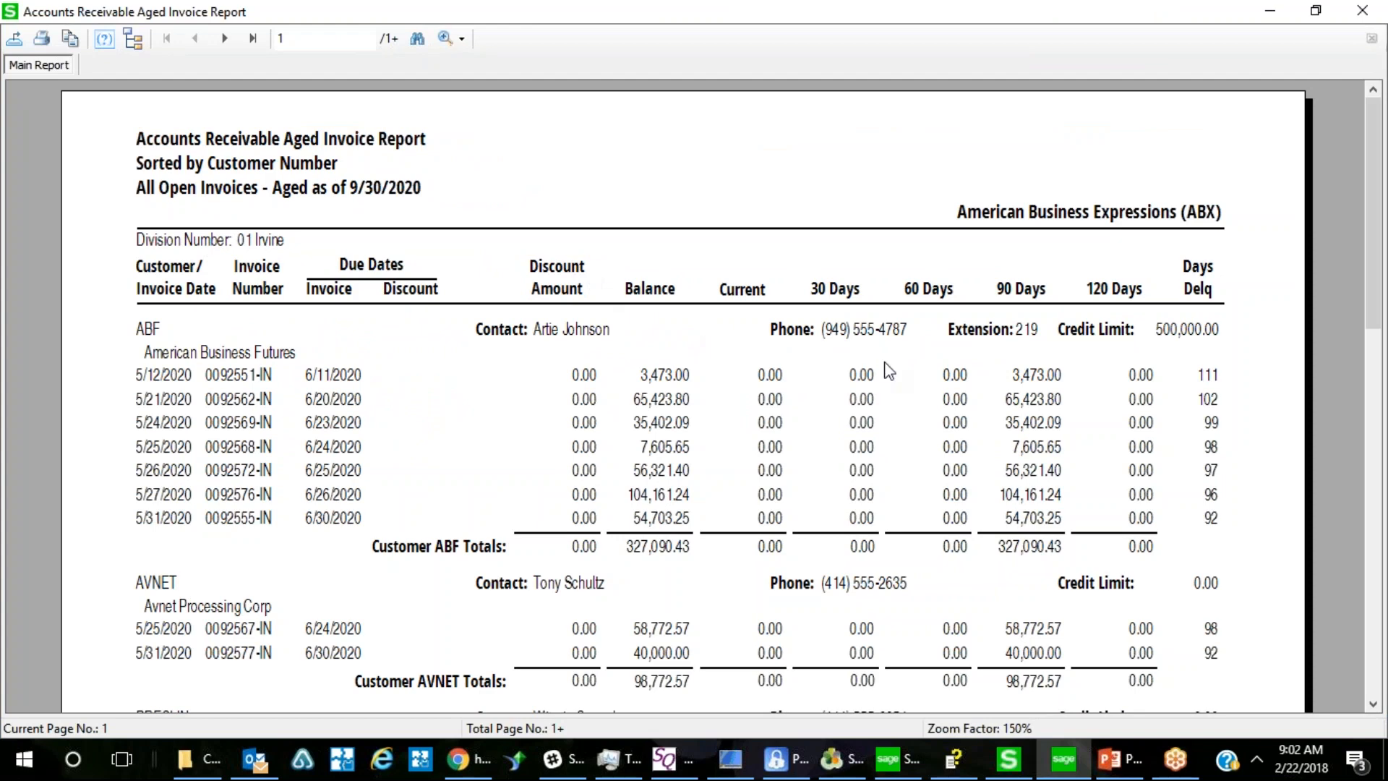
Examine the customers' open invoices and aging columns in the report, and close the preview and its report window.
scroll(889, 370, "down", 2)
scroll(889, 374, "down", 1)
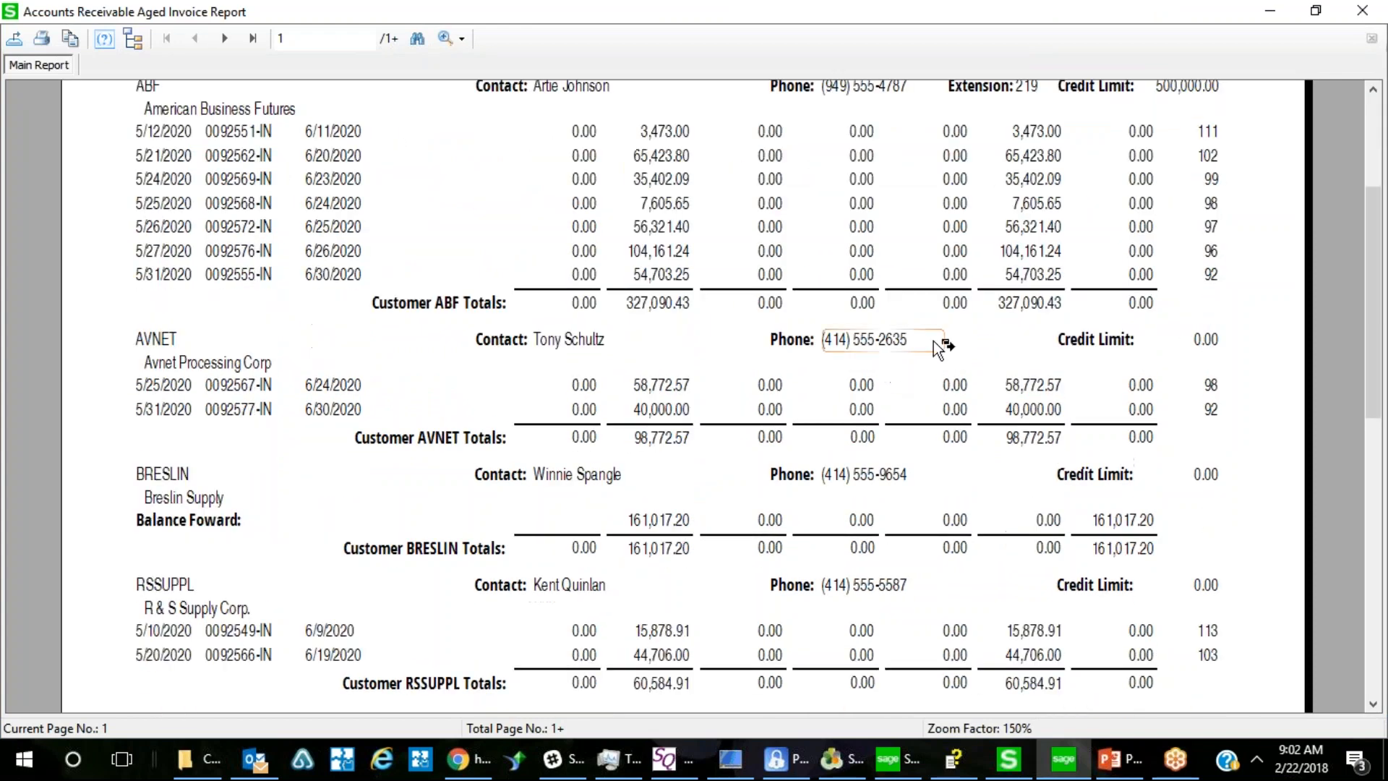
scroll(983, 323, "up", 3)
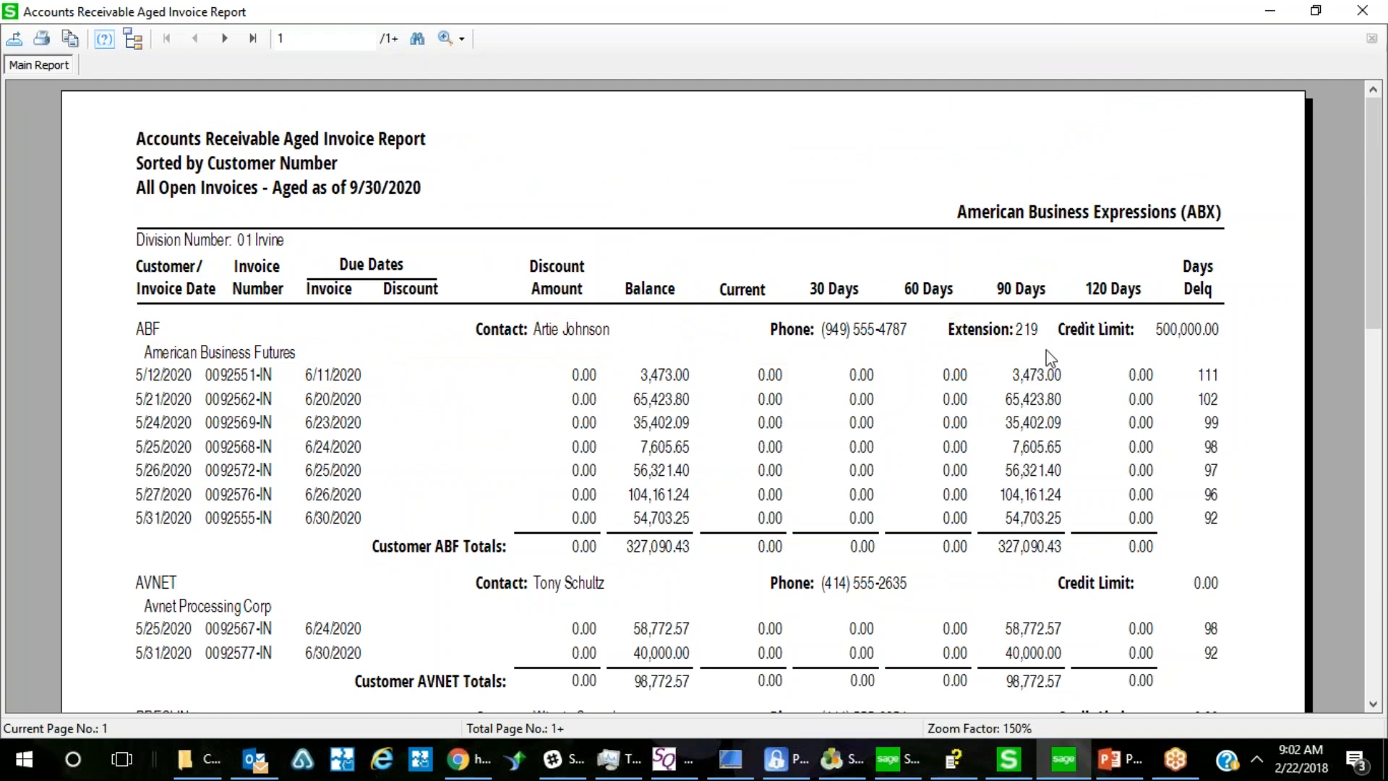
scroll(1051, 381, "down", 2)
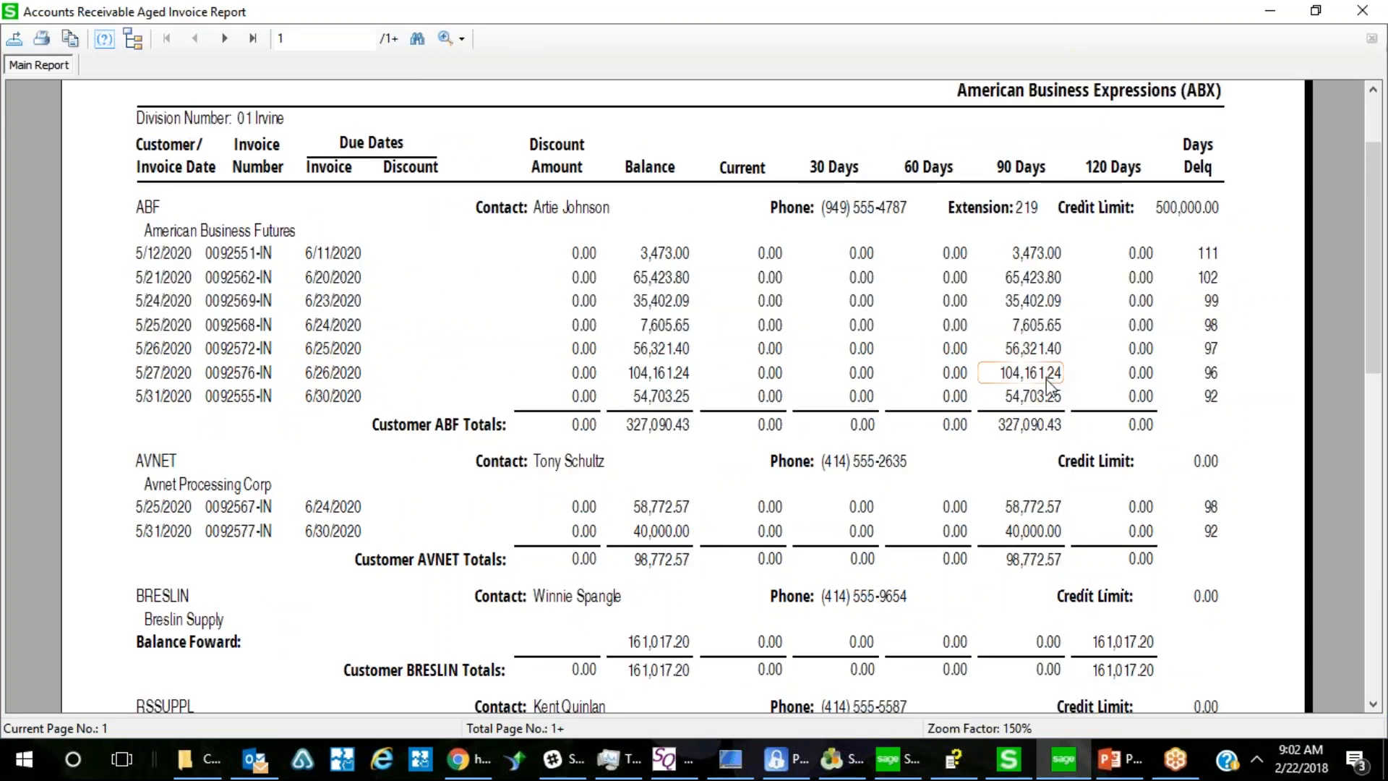
scroll(1051, 381, "down", 2)
scroll(1051, 387, "down", 4)
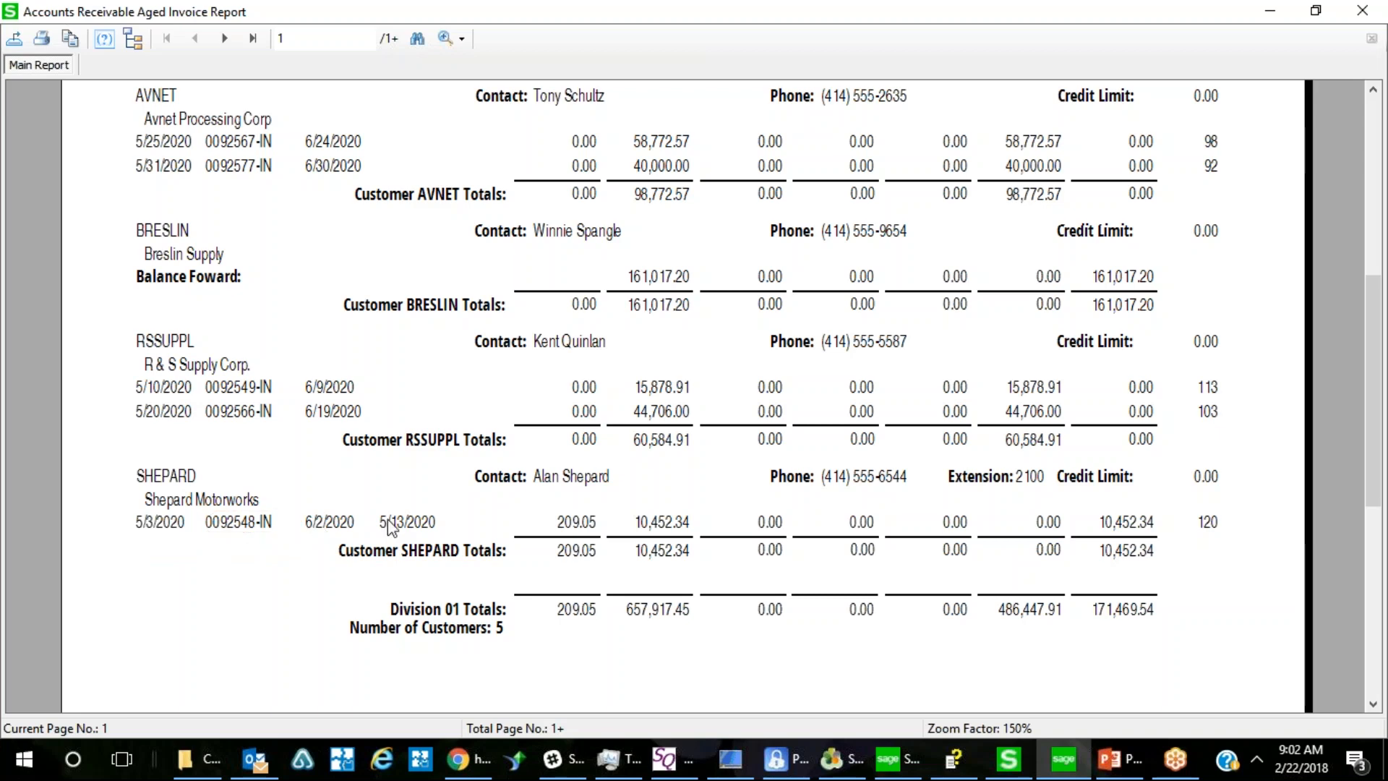
scroll(669, 528, "up", 5)
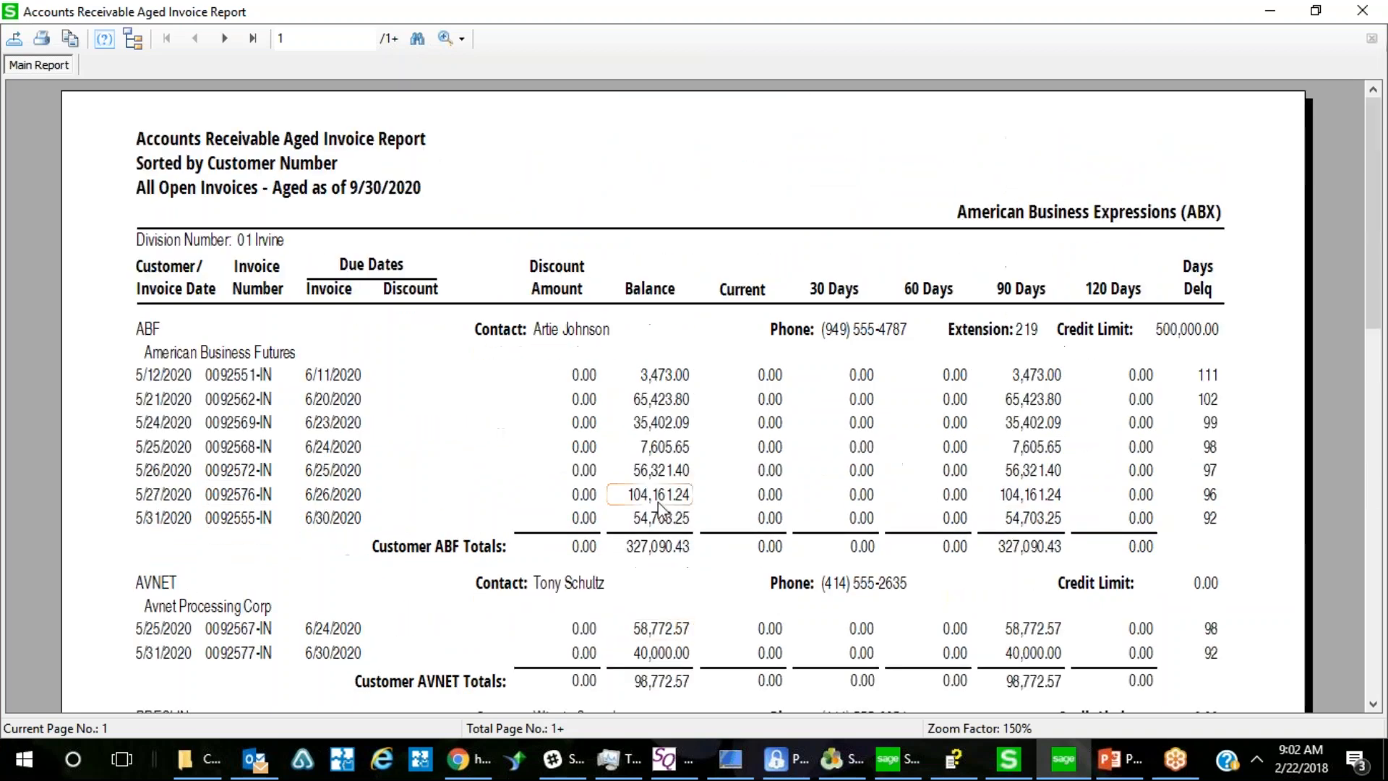
scroll(659, 508, "down", 3)
scroll(659, 508, "down", 2)
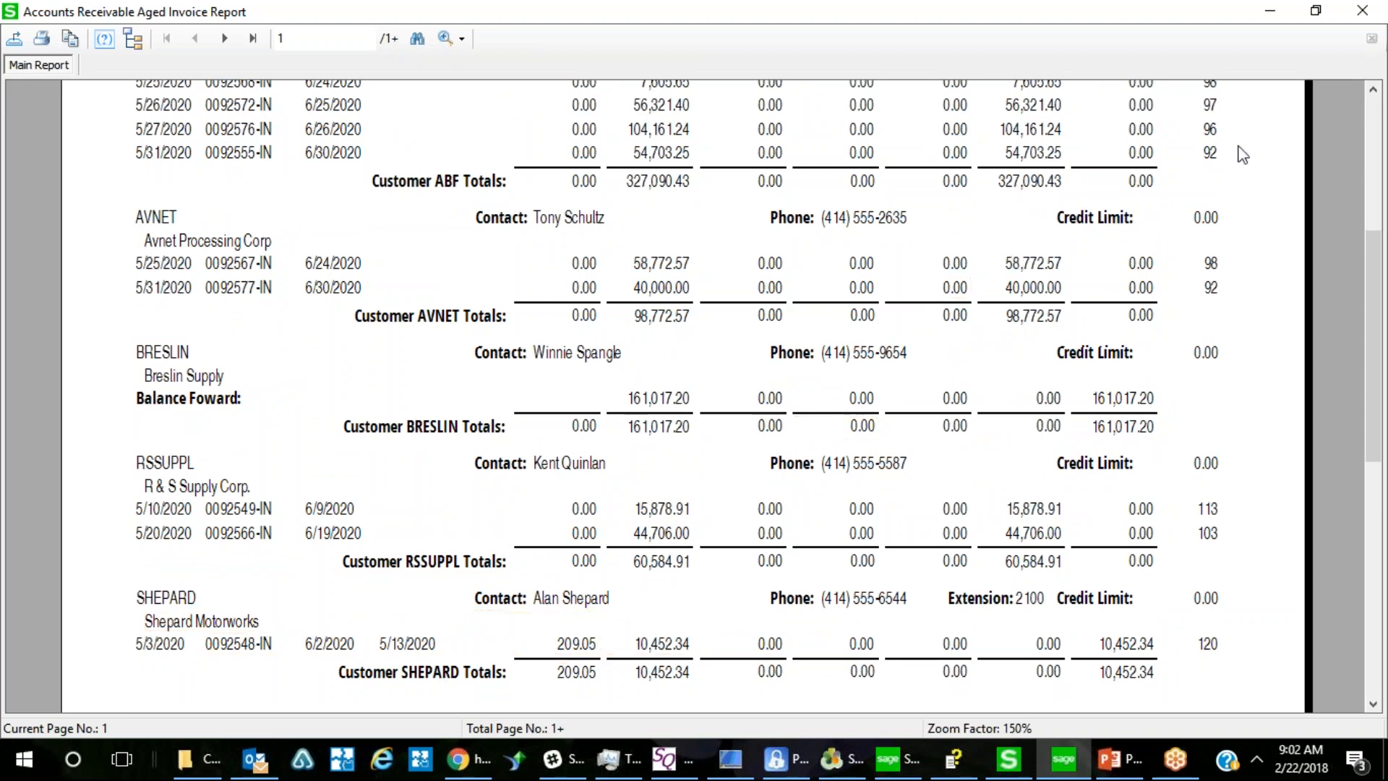
left_click(1362, 10)
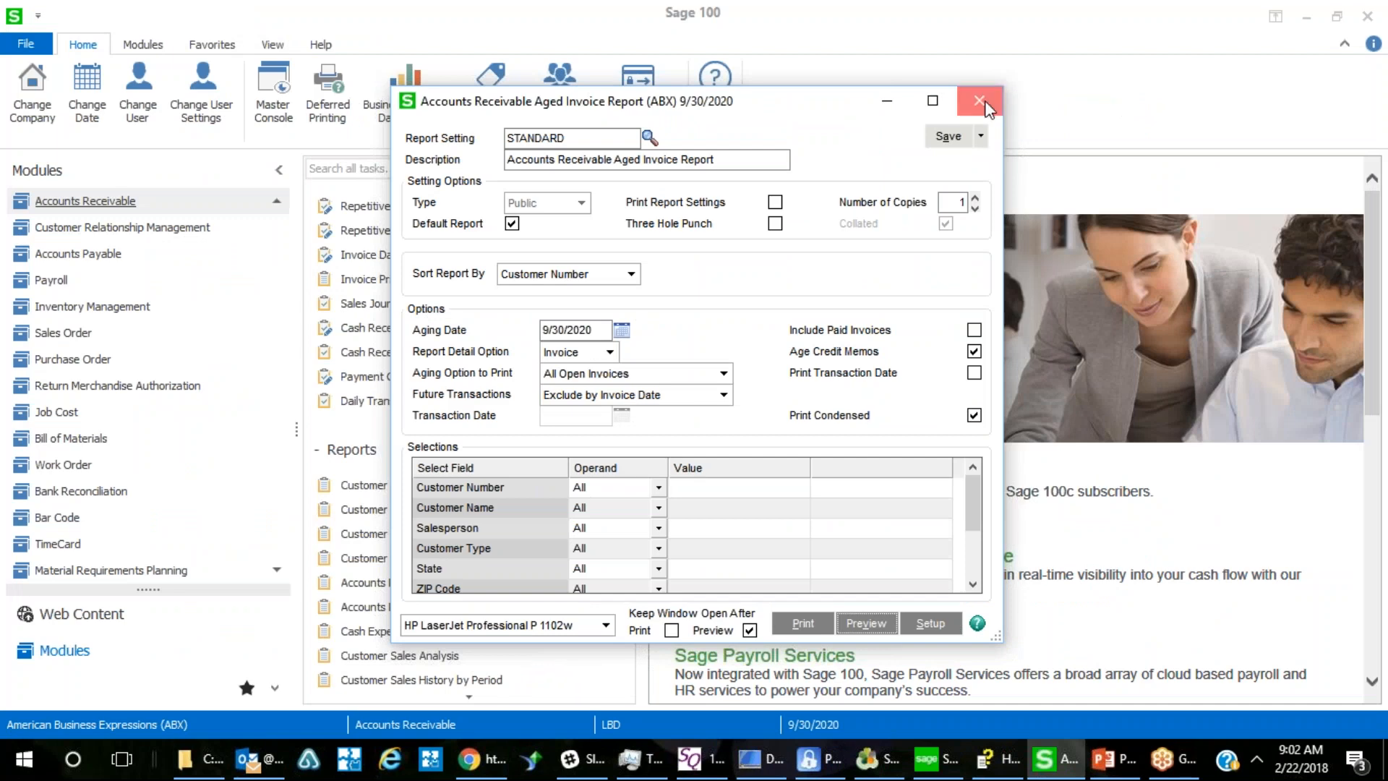
left_click(982, 102)
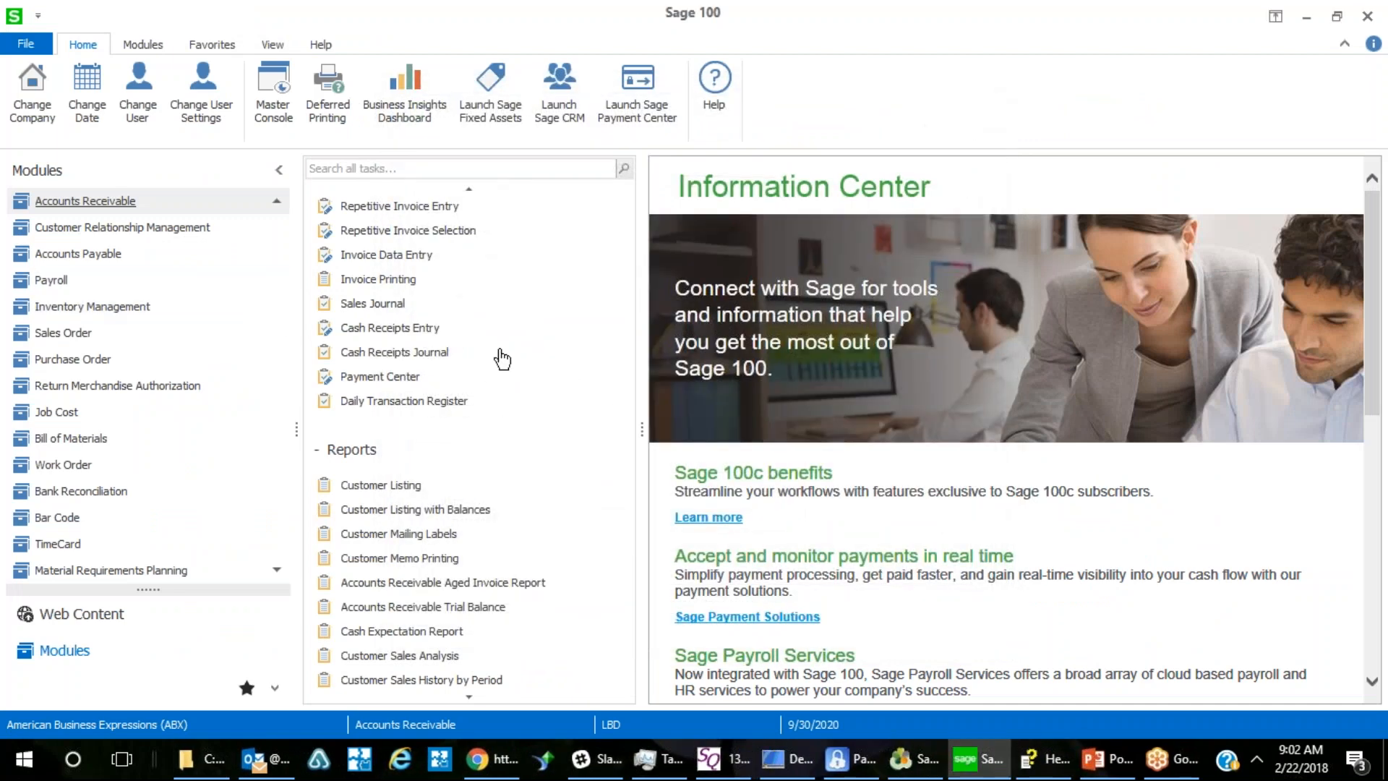
Open Accounts Receivable Invoice Data Entry and start a new credit memo by entering CM as the invoice number.
scroll(529, 374, "up", 2)
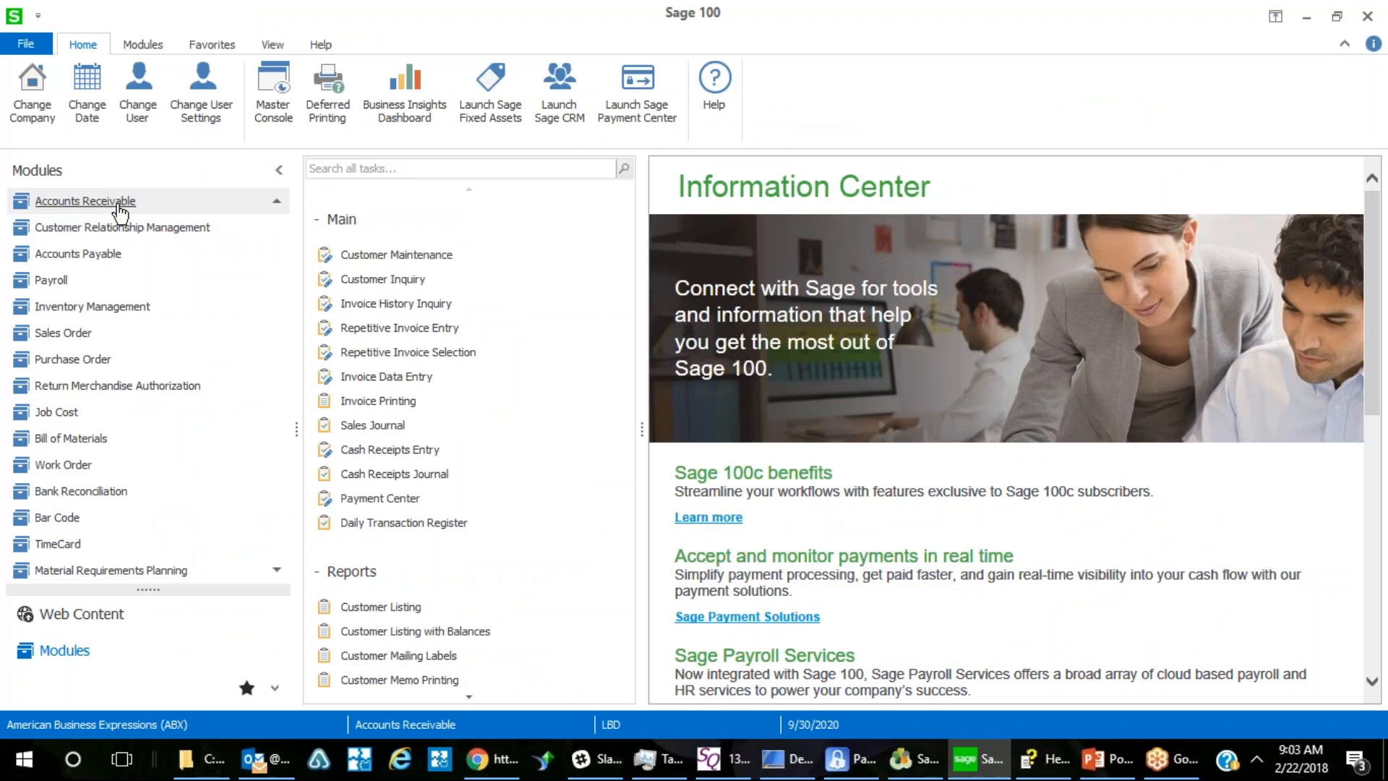
left_click(411, 378)
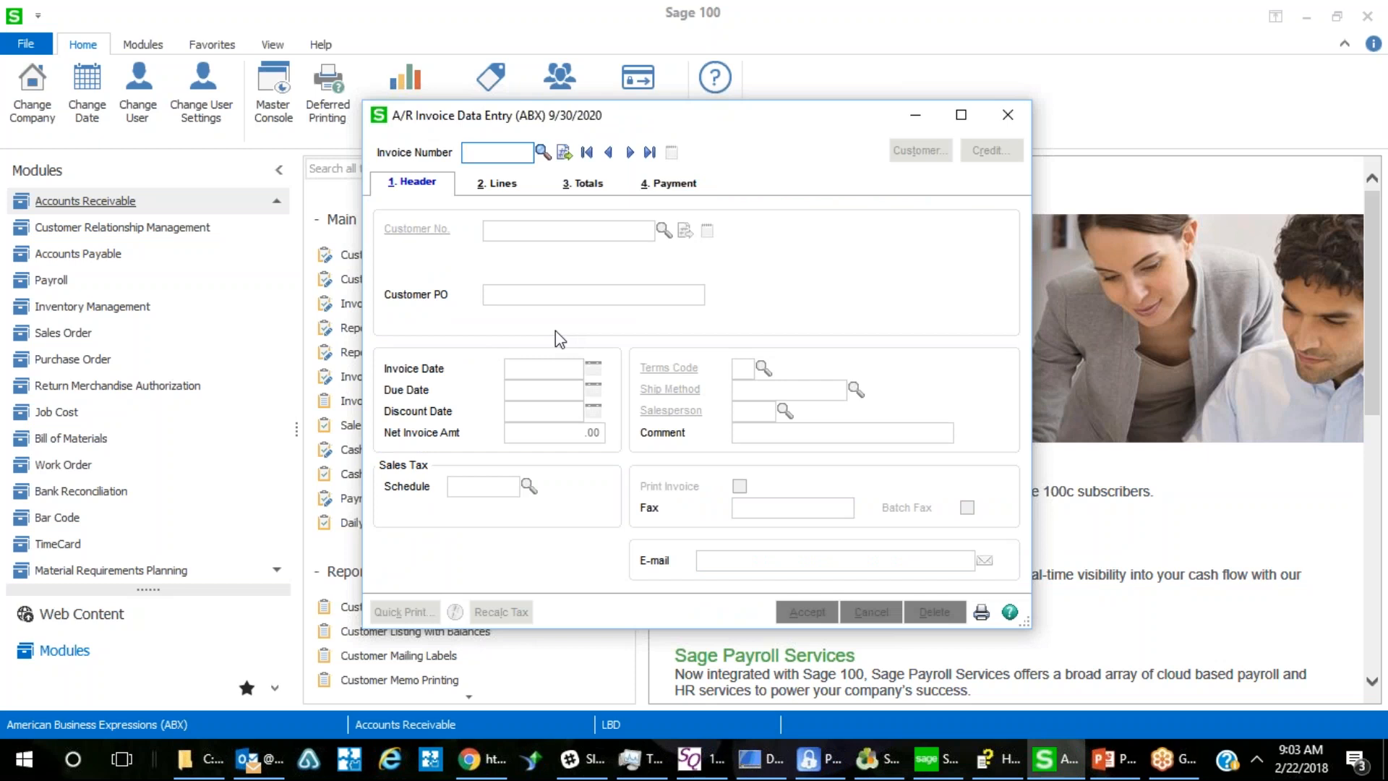
type("CM")
key("Tab")
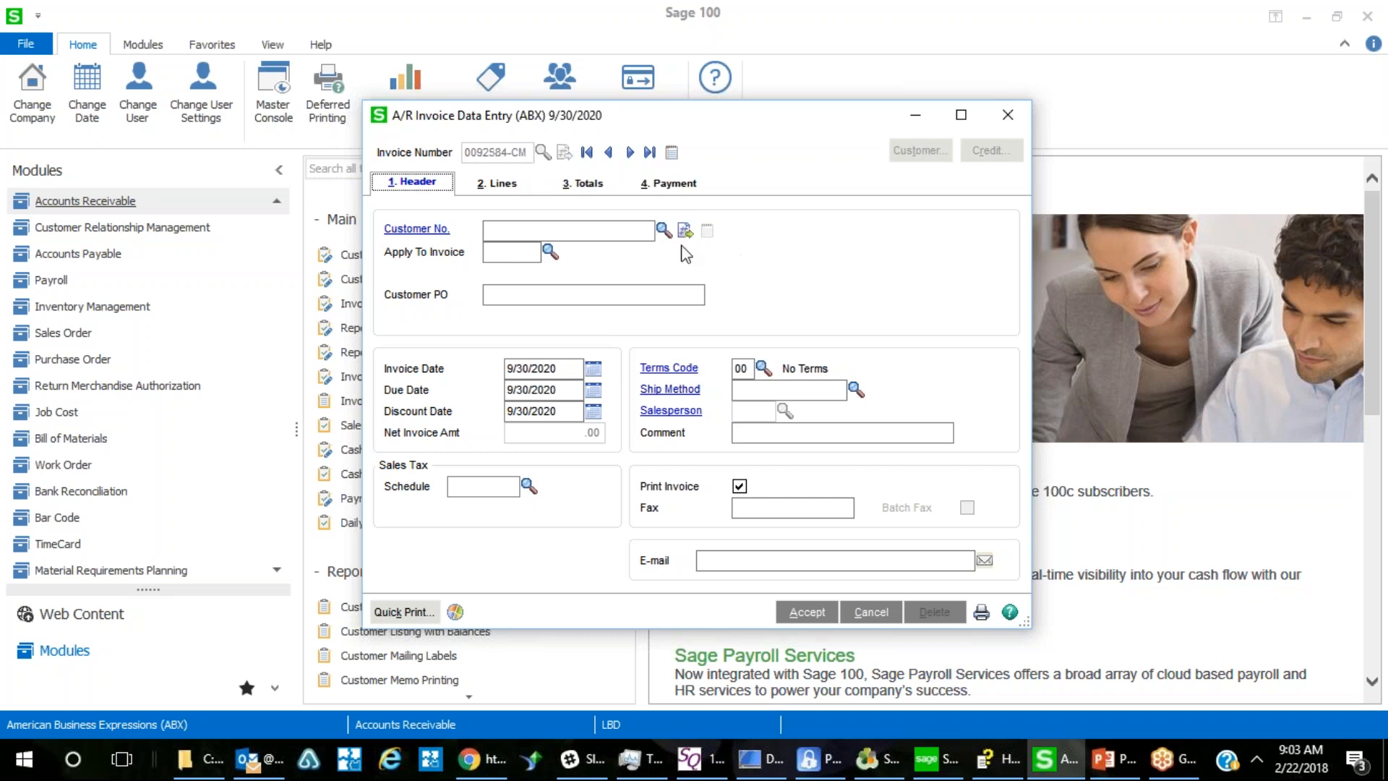
Select Shepard Motorworks as the credit memo's customer and look up the open invoices it could apply to, without selecting one.
left_click(667, 228)
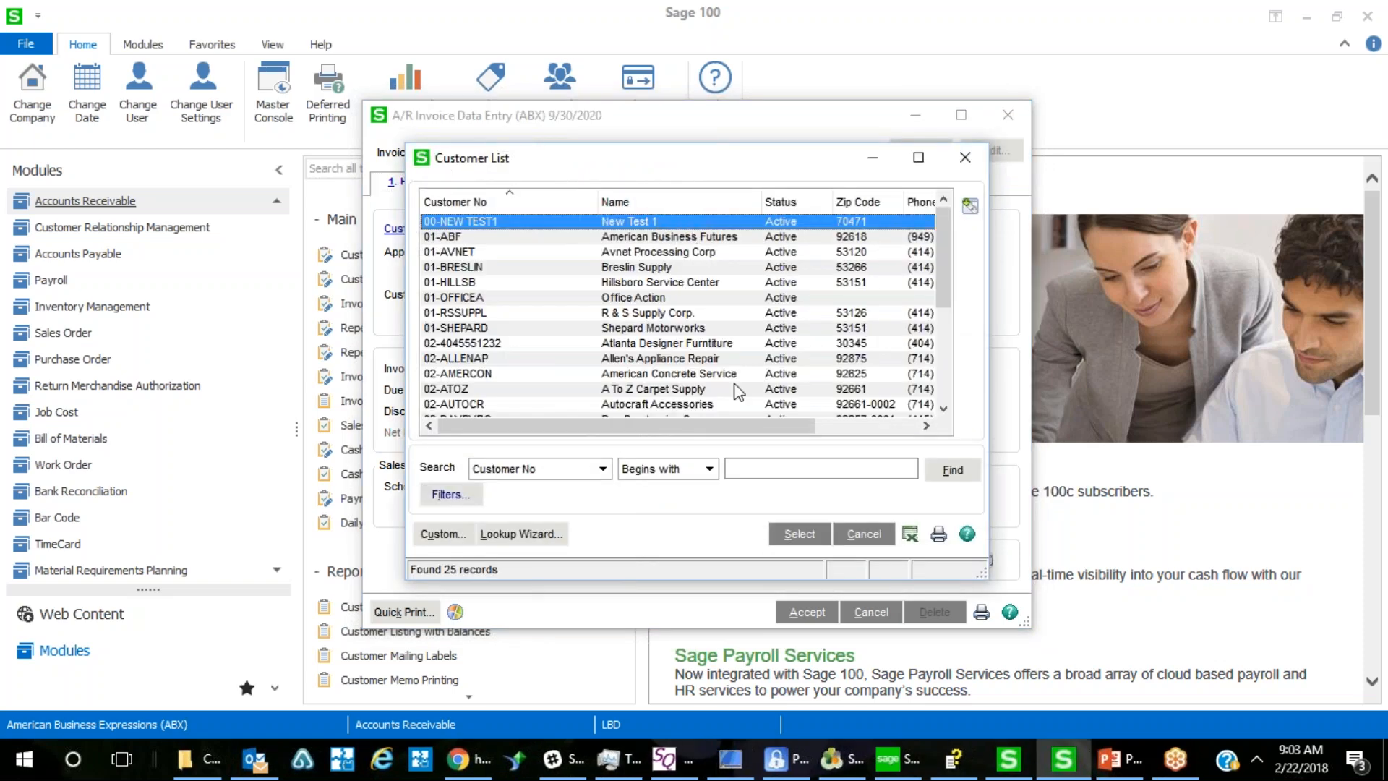
left_click(643, 331)
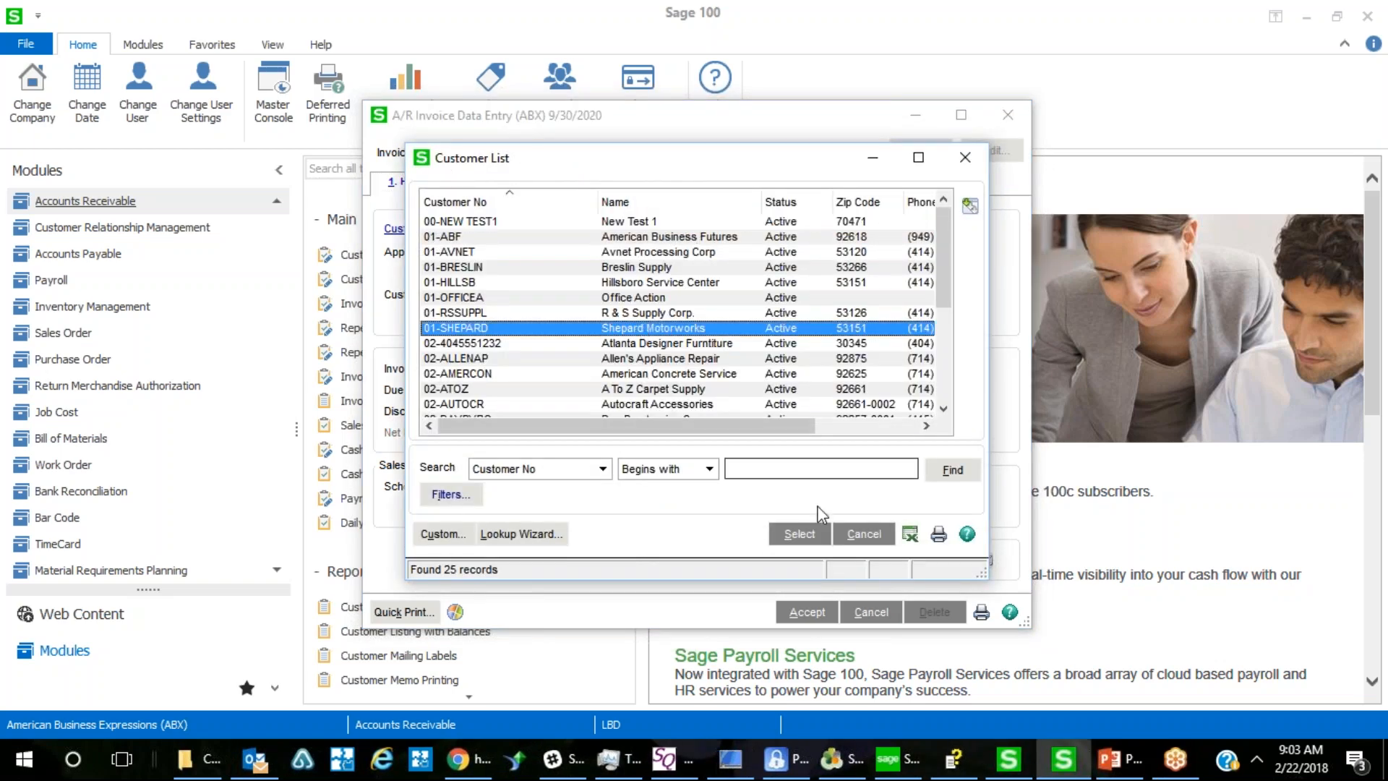
left_click(795, 535)
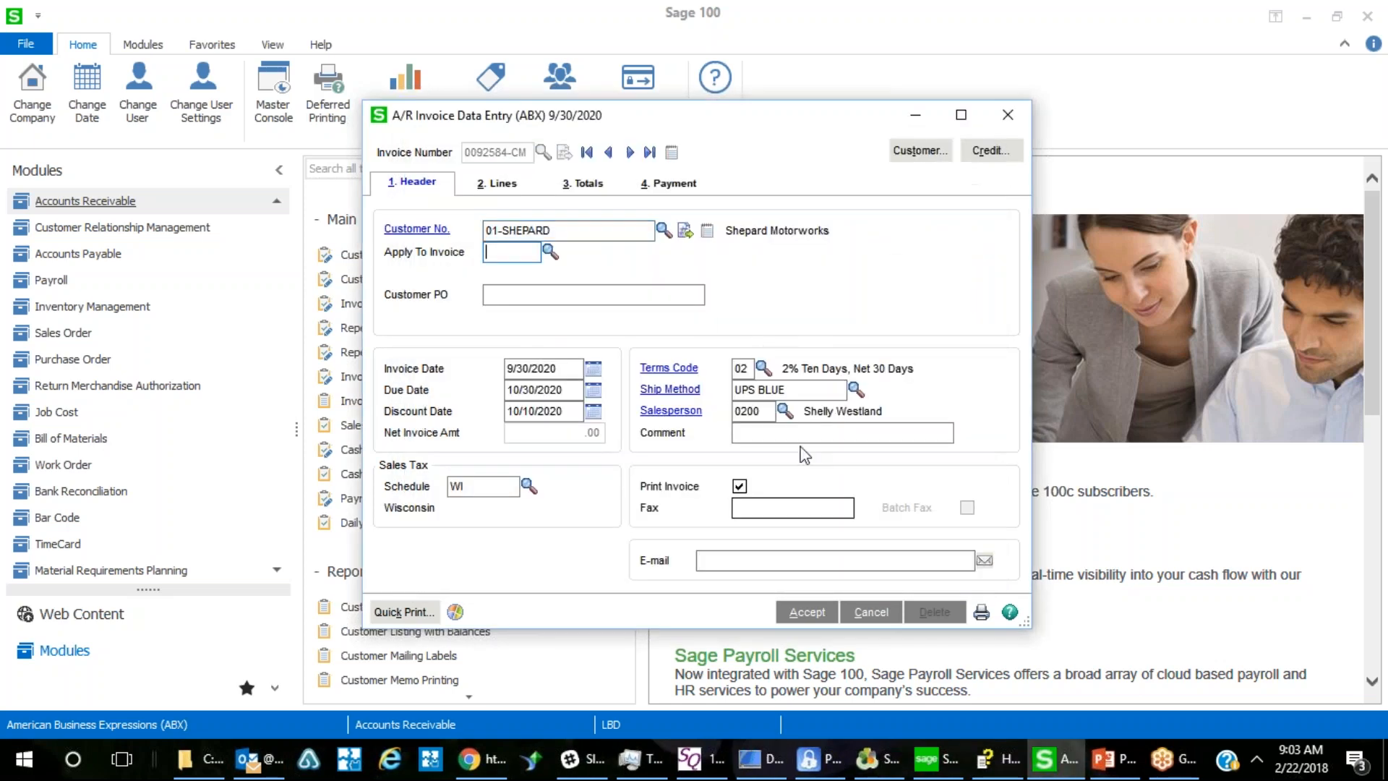
left_click(549, 251)
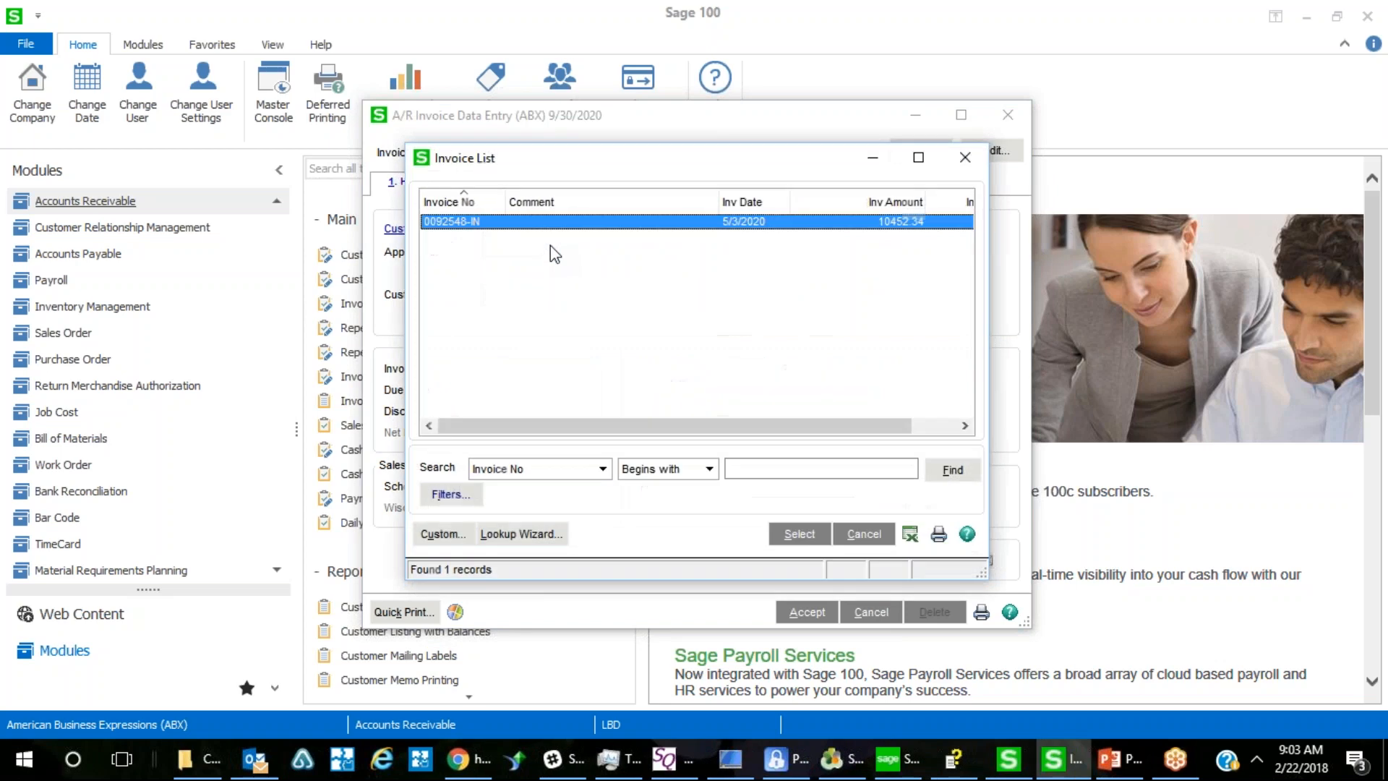
left_click(865, 535)
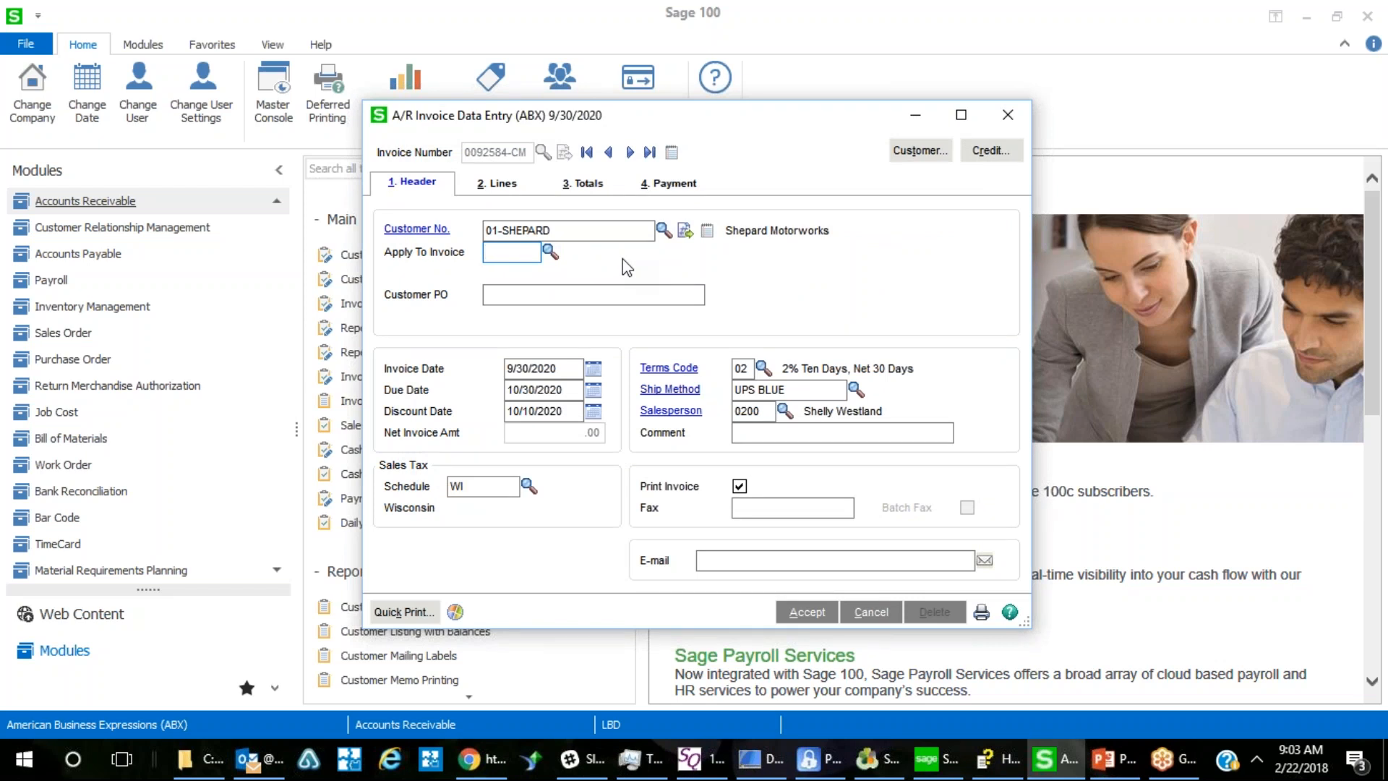
Add a line with the bad debt expense item BD to the credit memo and start entering its amount.
left_click(506, 189)
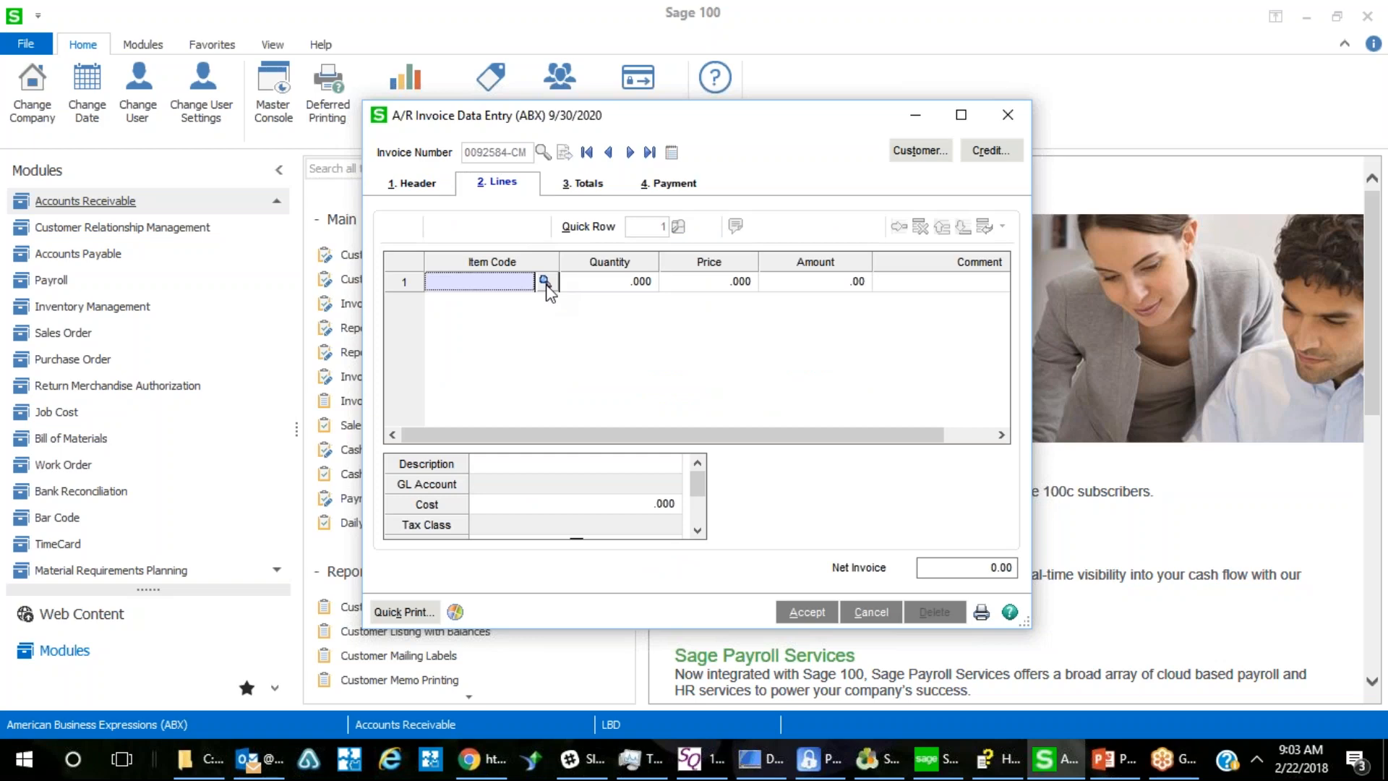
left_click(544, 282)
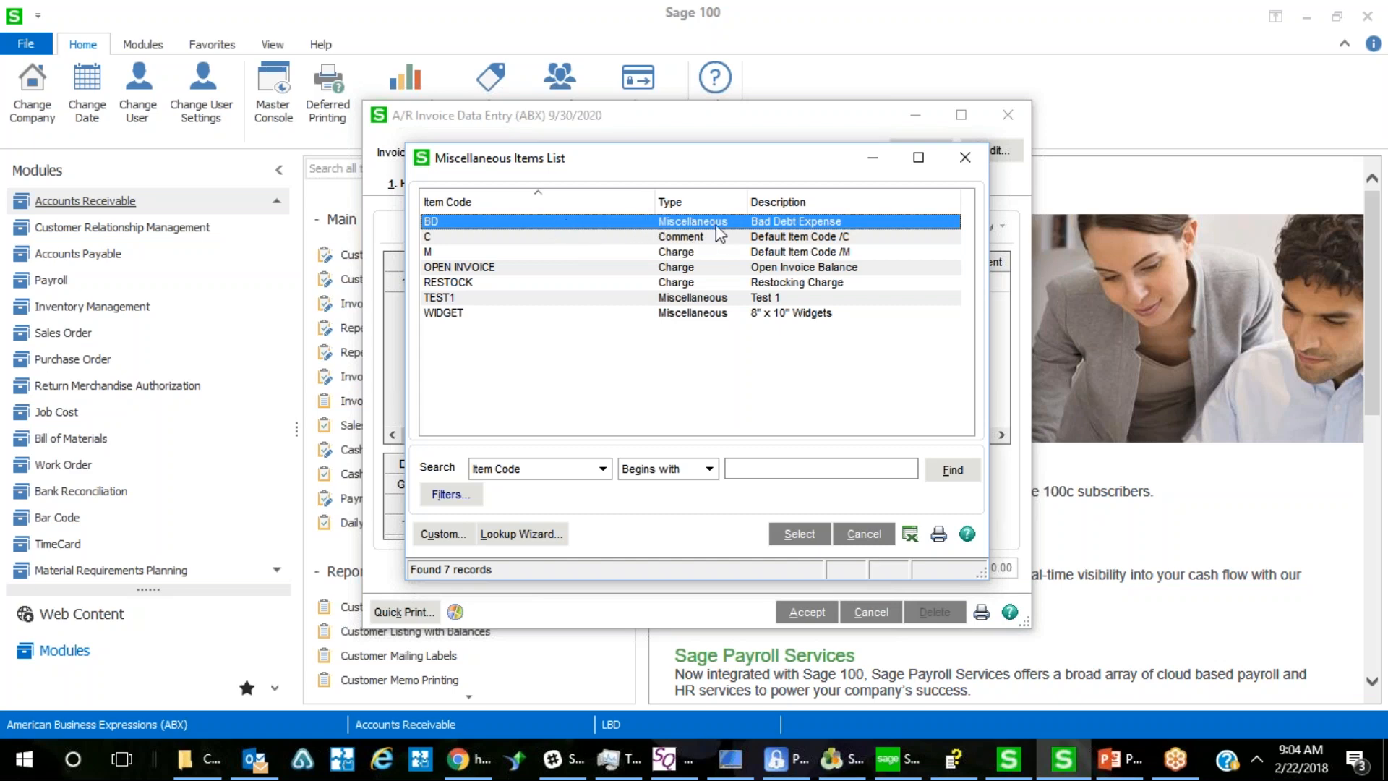
left_click(799, 534)
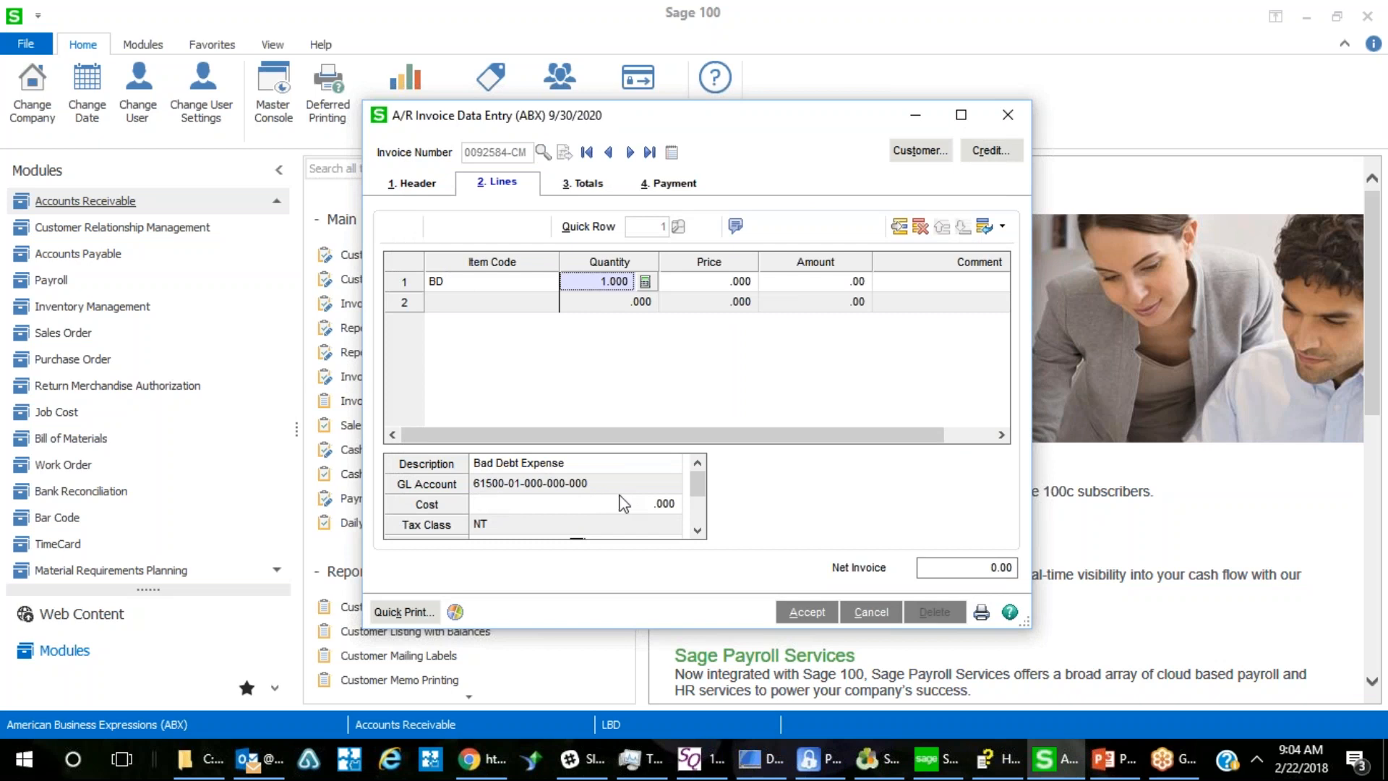
left_click(801, 281)
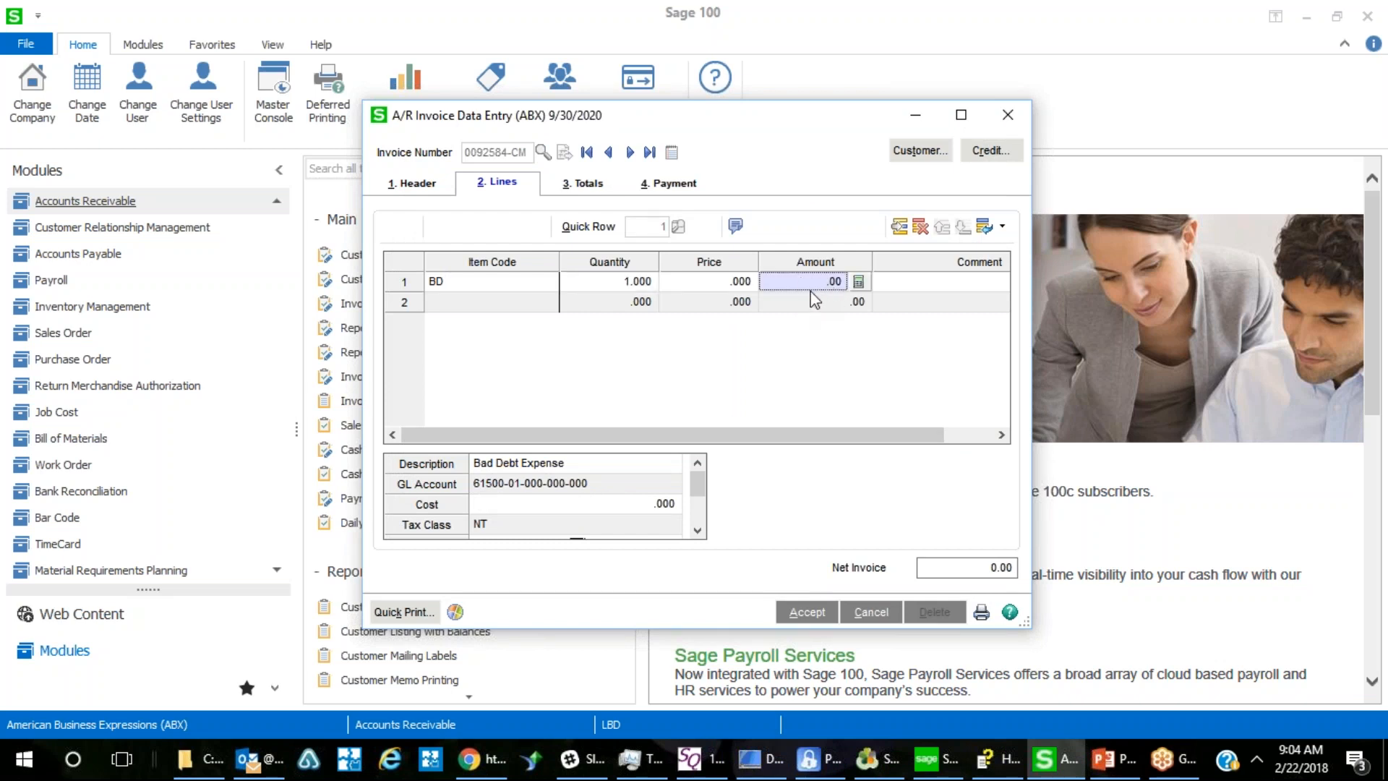
type(".01")
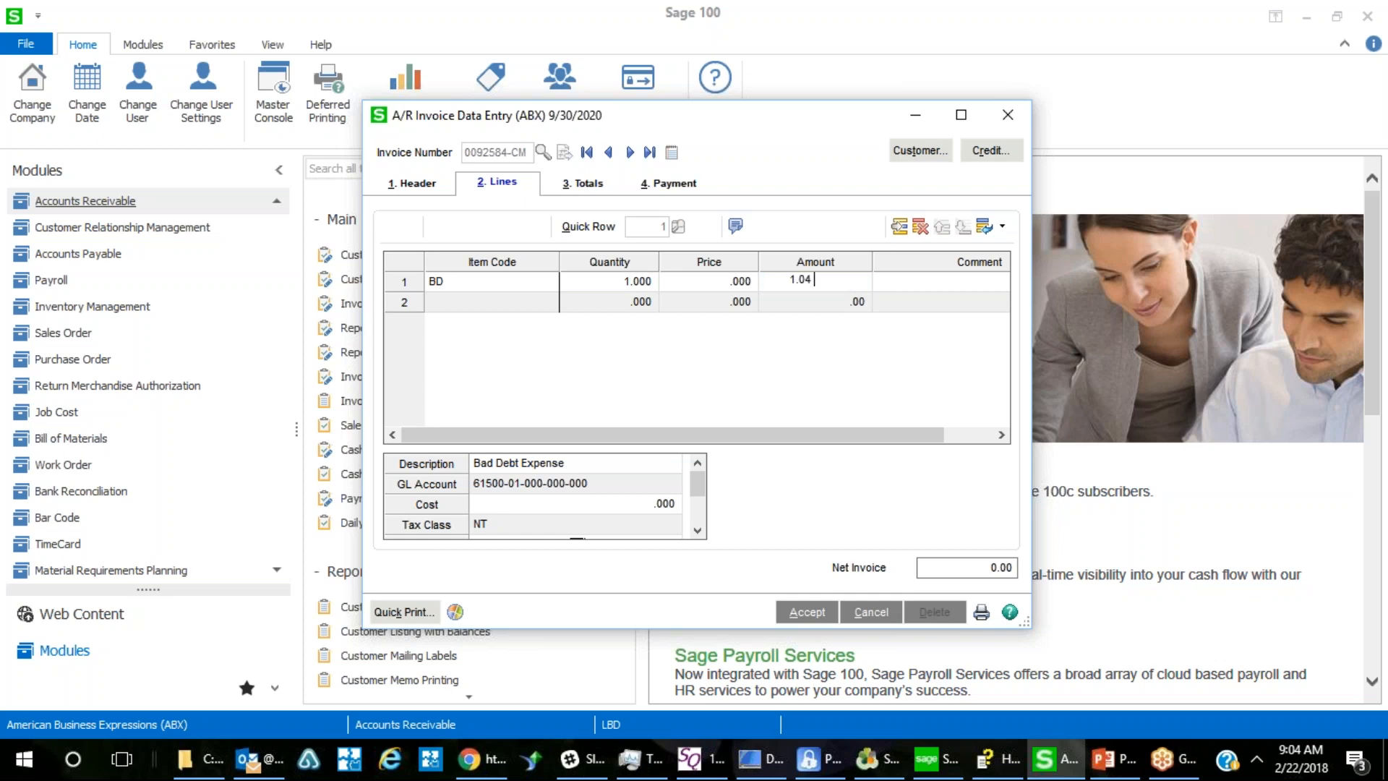
type("0425.")
Set the credit memo aside and preview the Accounts Receivable Aged Invoice Report with Customer Number equal to that of Shepard Motorworks.
left_click(915, 115)
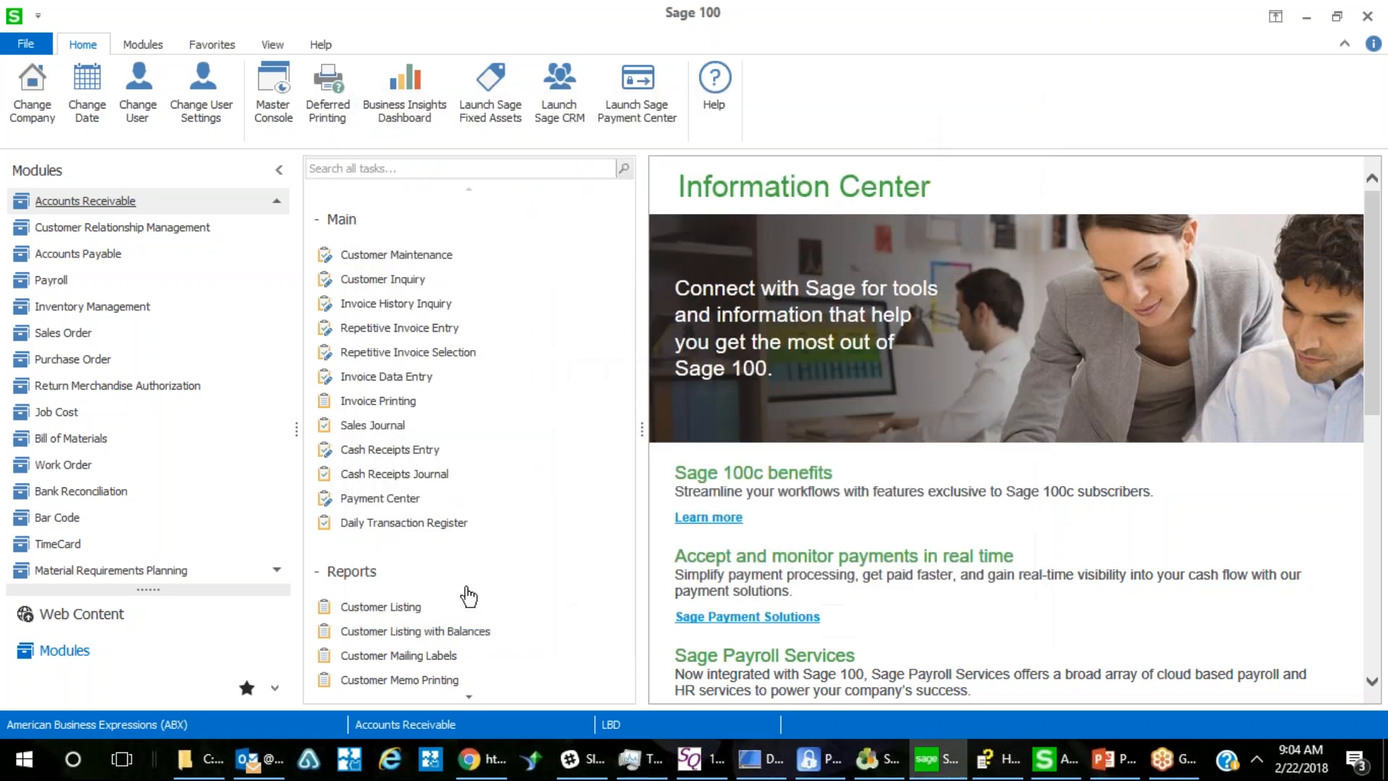
scroll(463, 623, "down", 3)
left_click(446, 463)
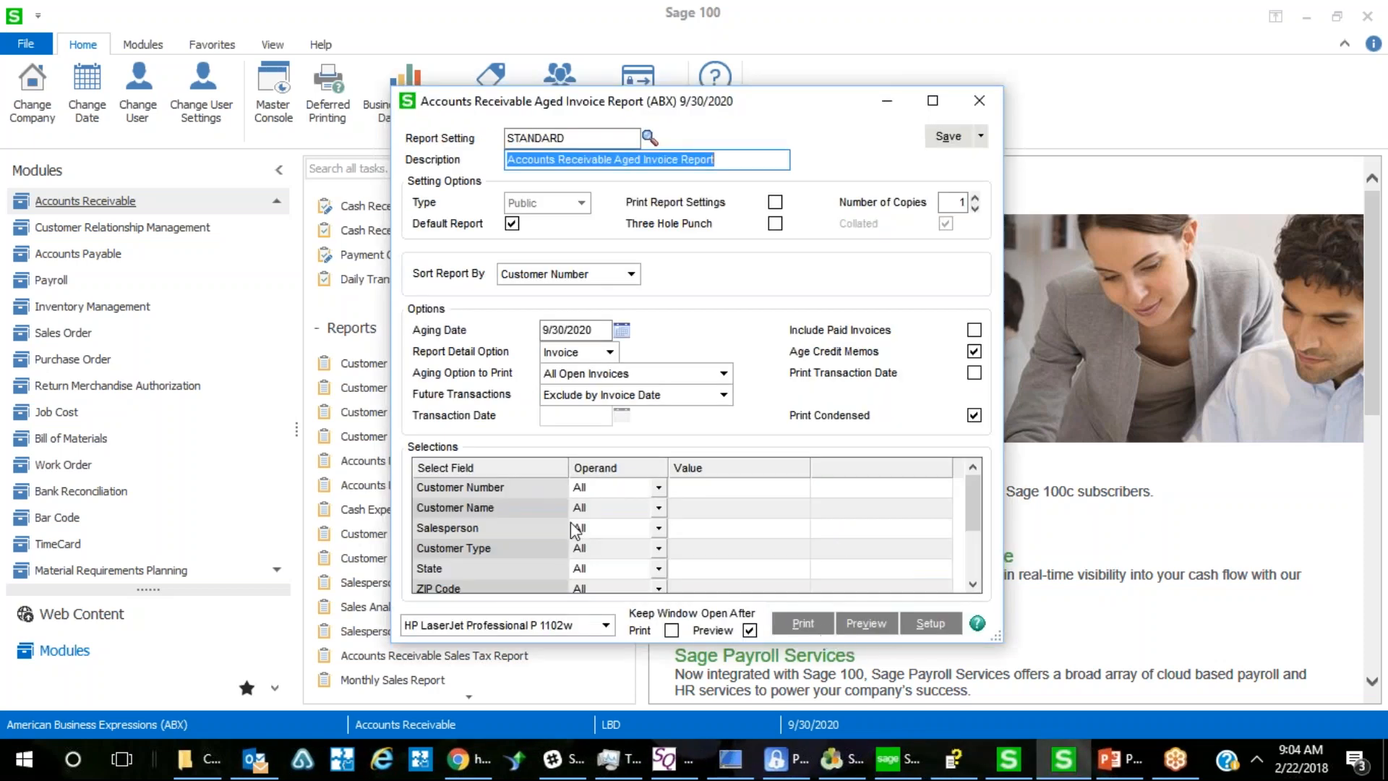
left_click(659, 489)
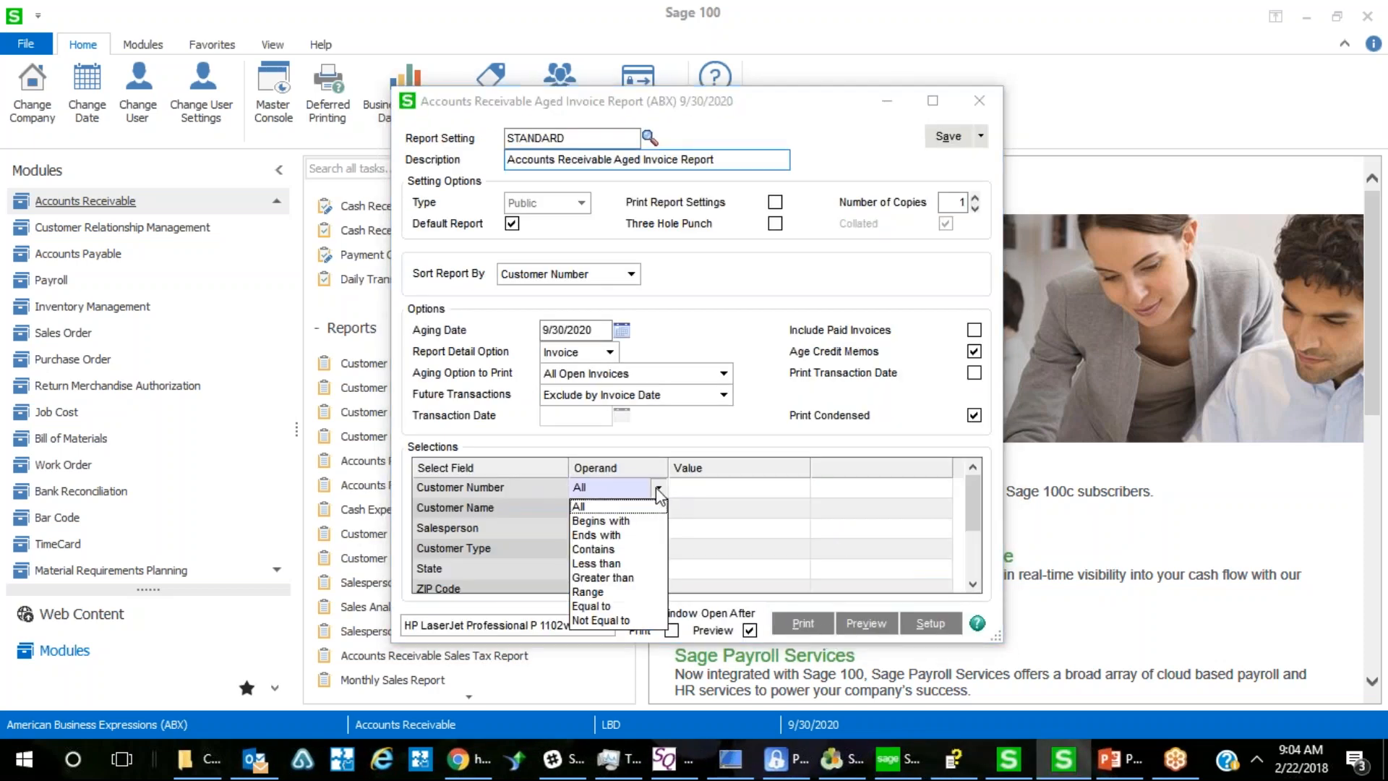
left_click(600, 607)
left_click(778, 491)
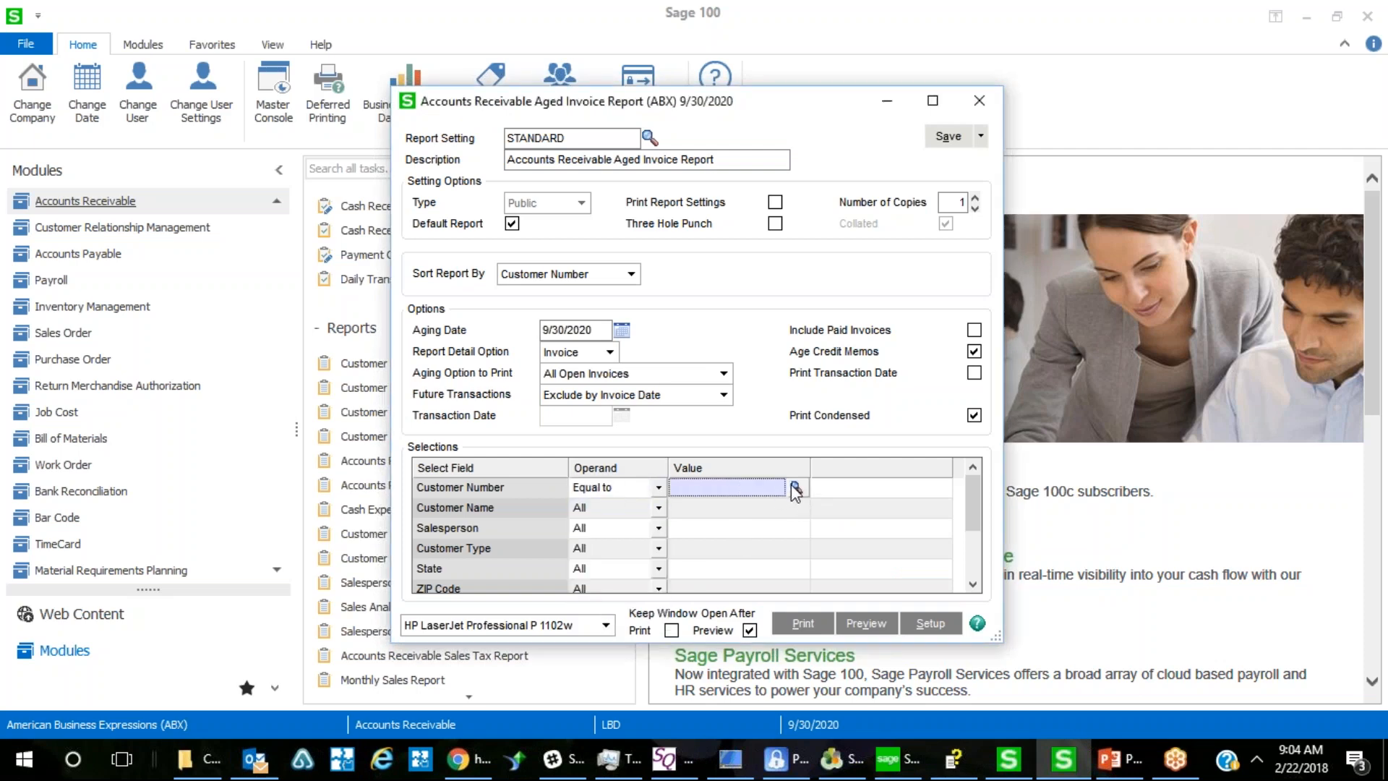
left_click(795, 487)
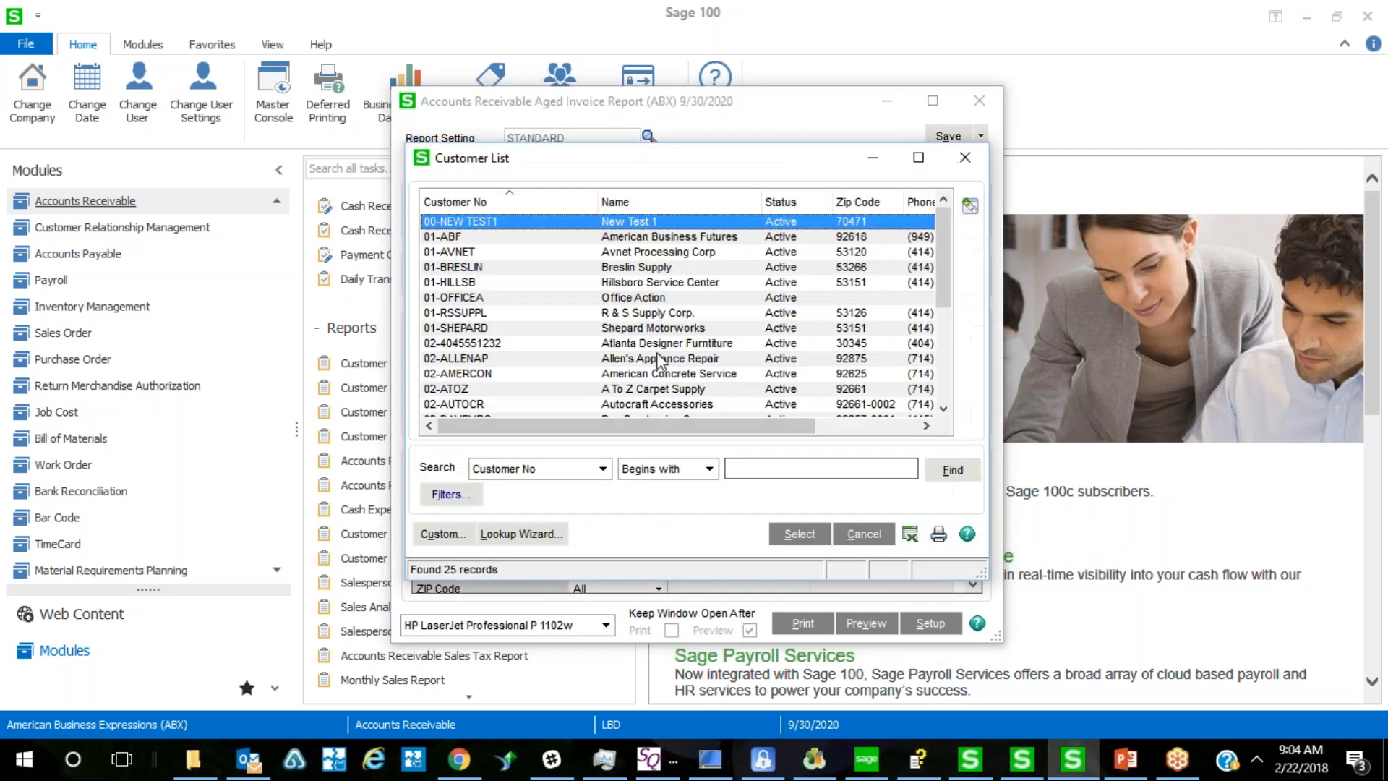
left_click(802, 535)
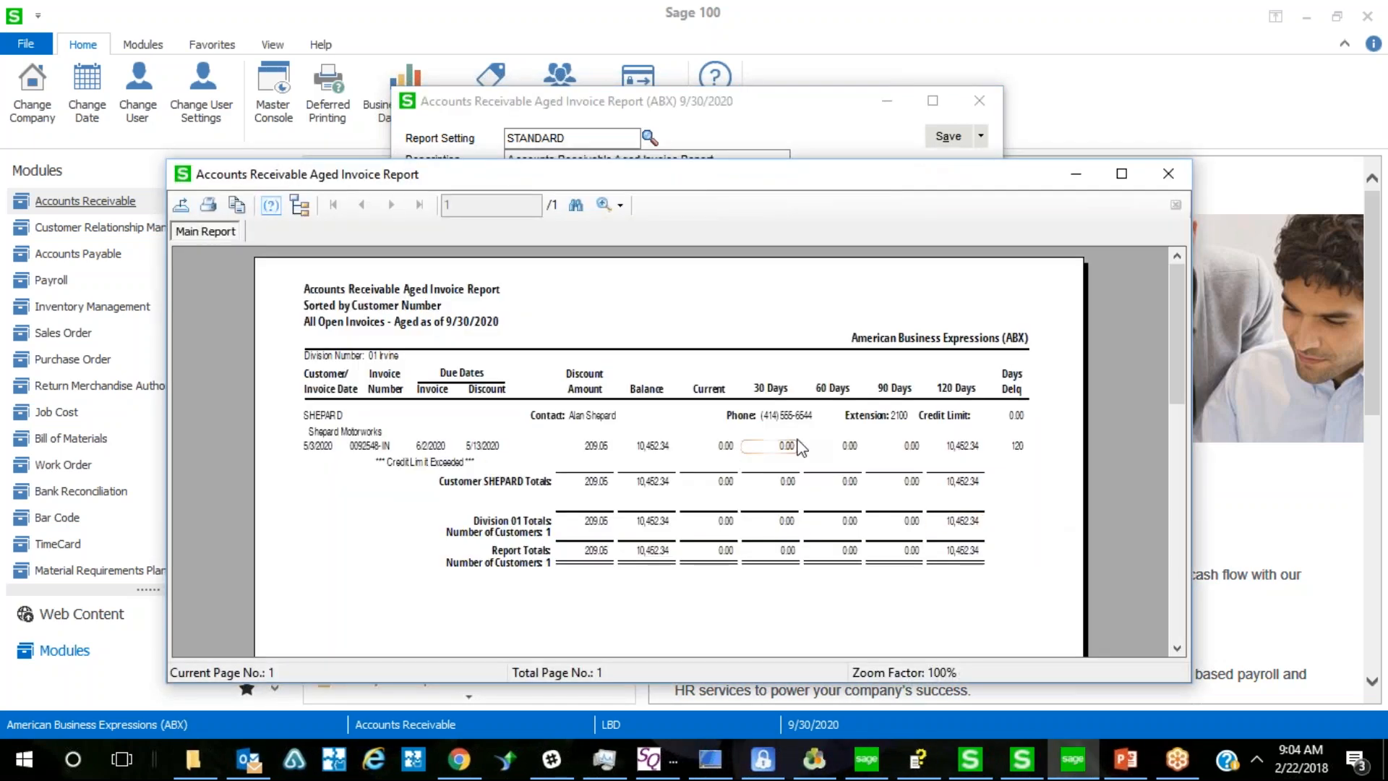
Close the aged invoice report preview and its report window.
left_click(1162, 174)
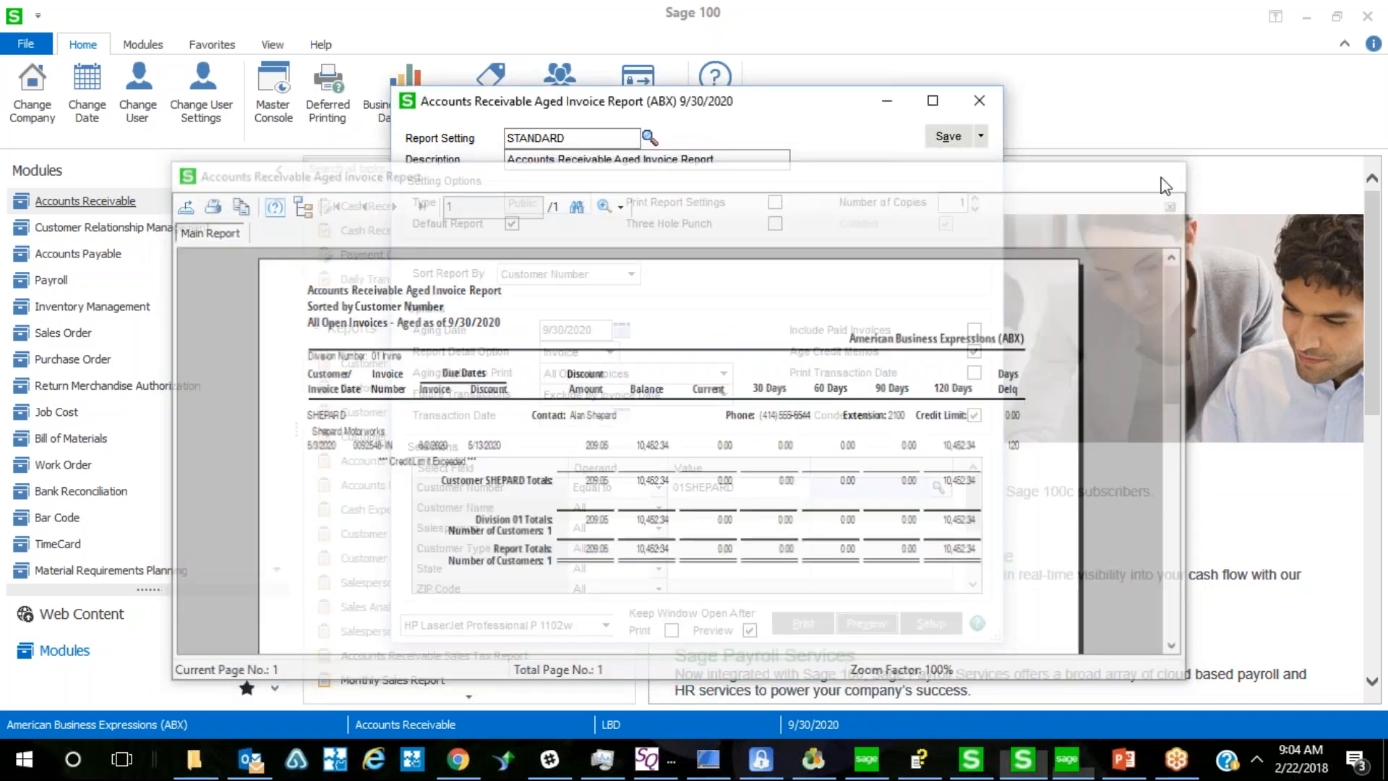
left_click(979, 101)
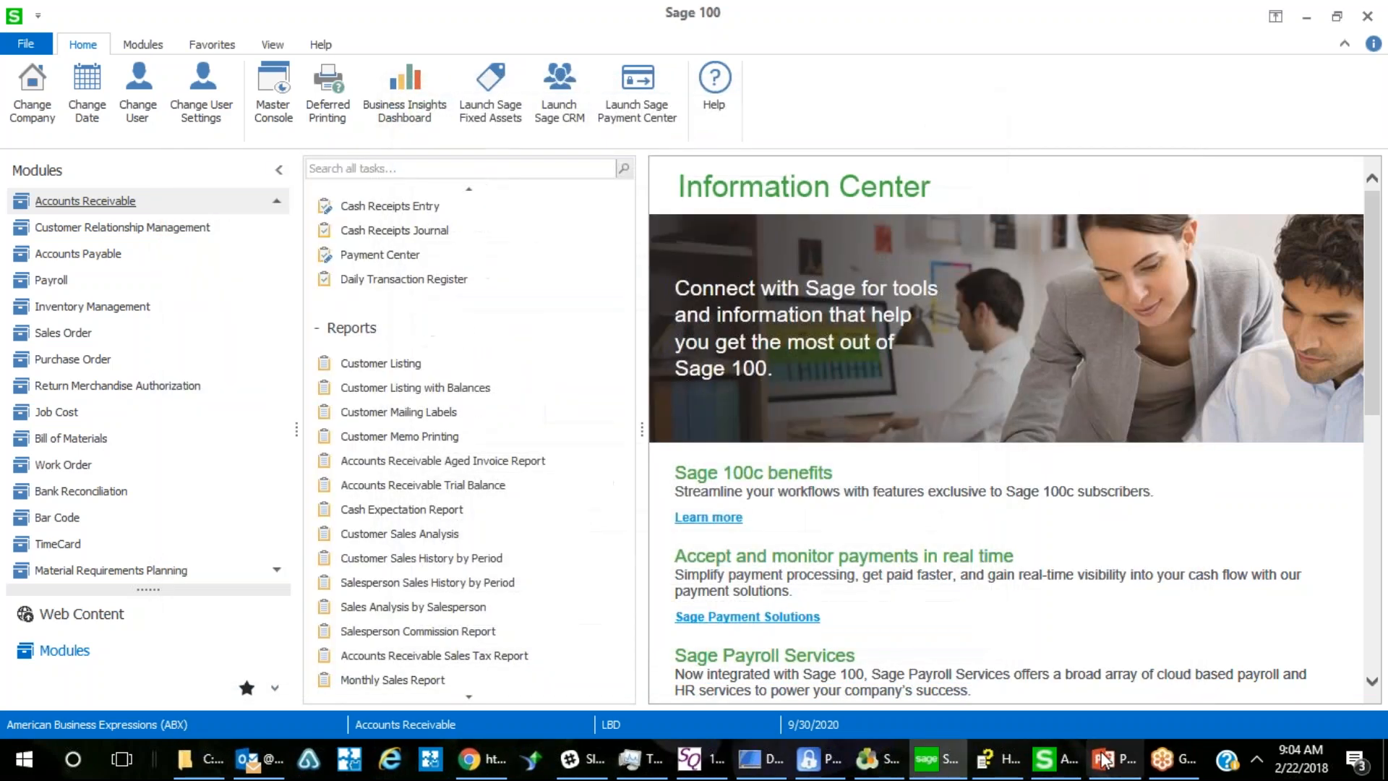
left_click(1023, 761)
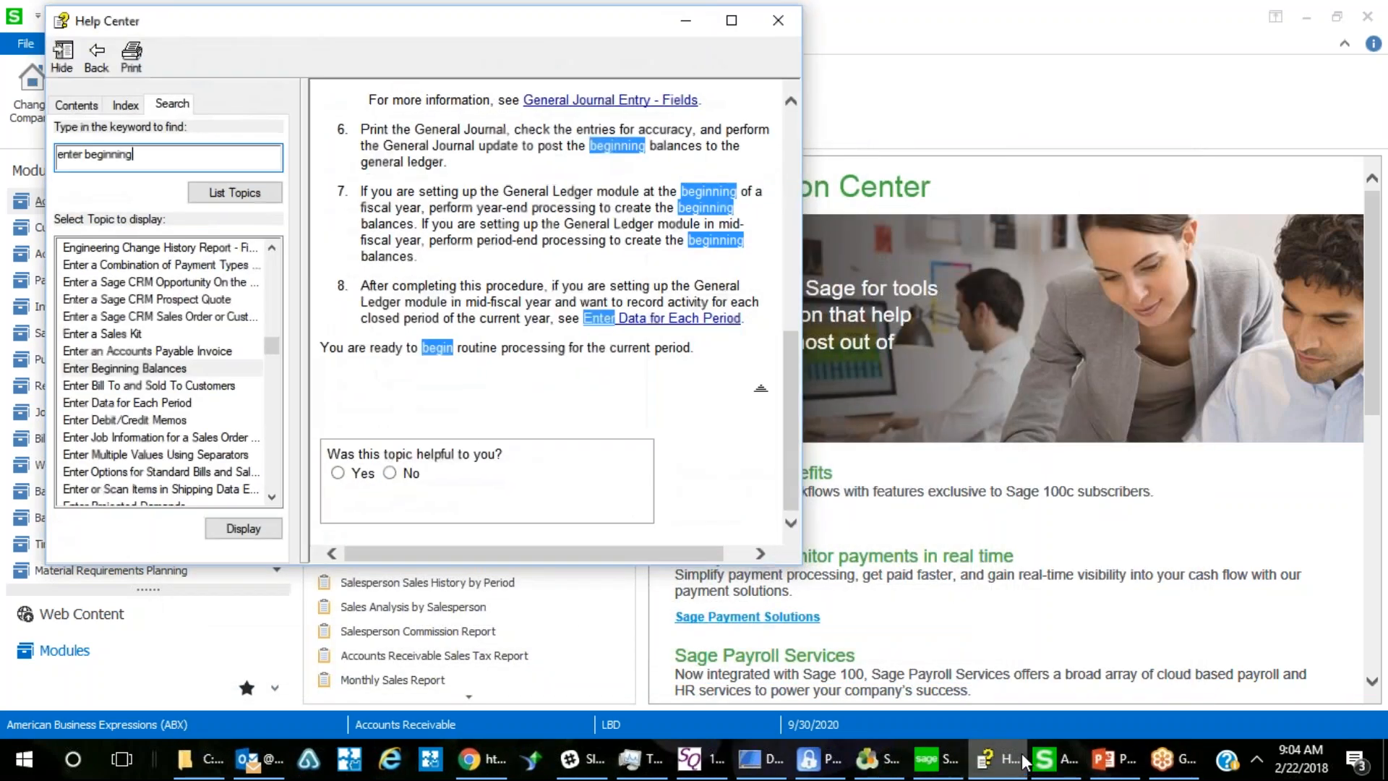
Close the Help Center, return to the Shepard Motorworks credit memo and set the BD line's amount to 10,452.34.
left_click(778, 20)
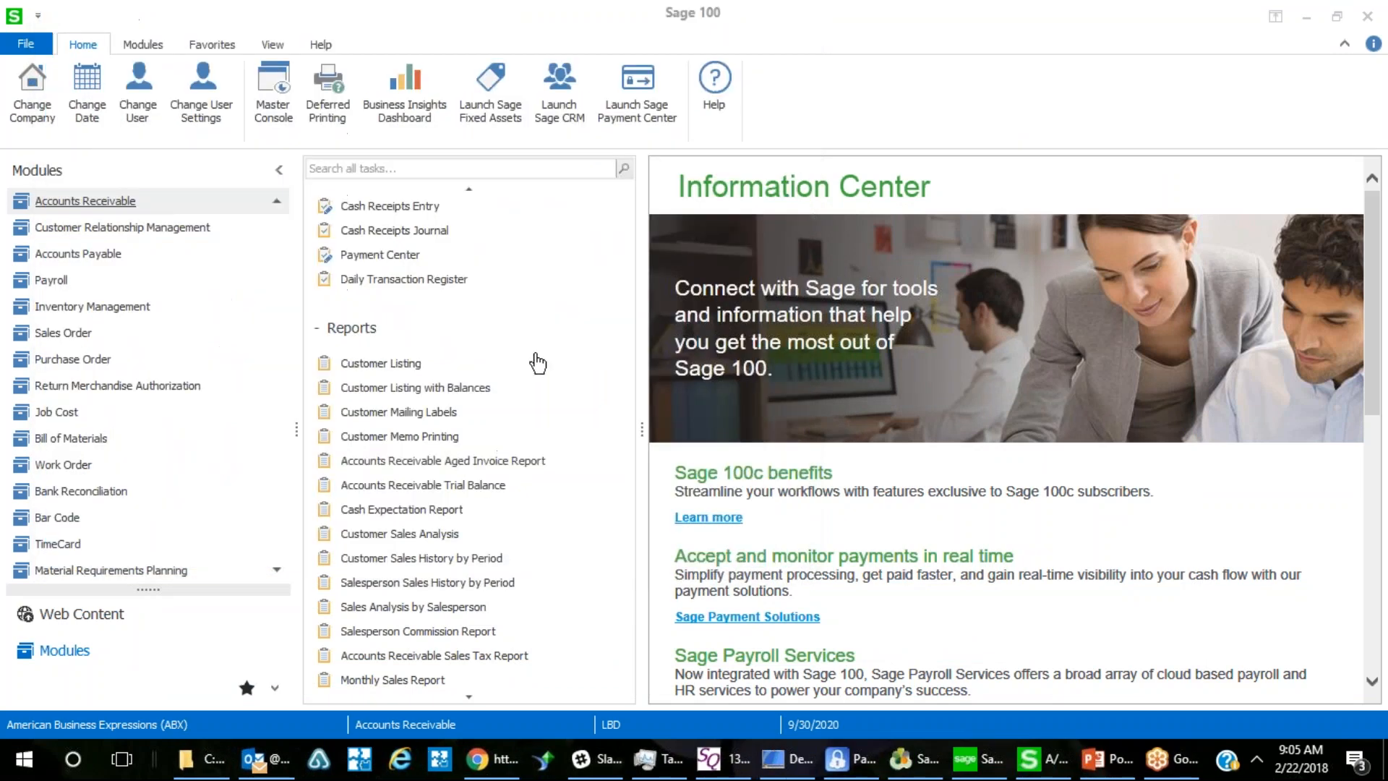
scroll(538, 363, "up", 3)
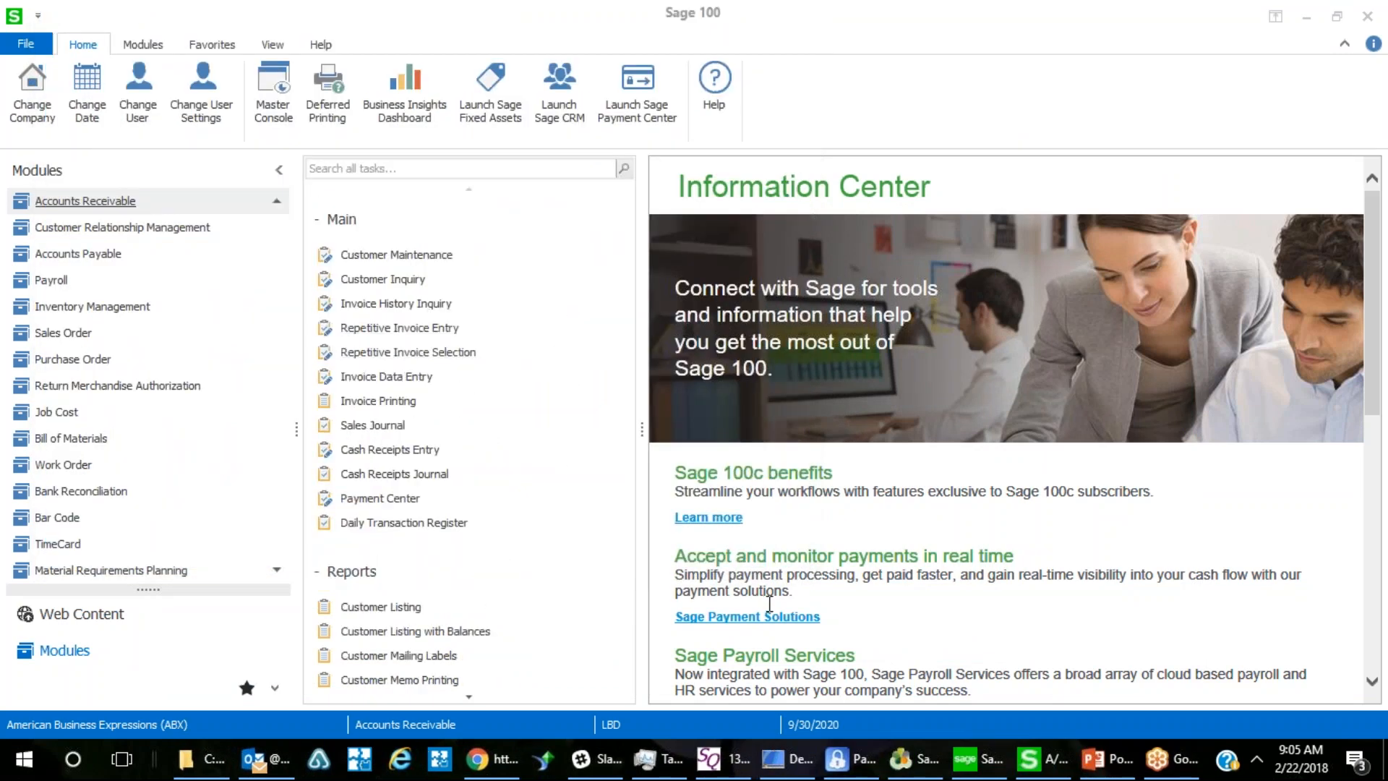
left_click(1027, 772)
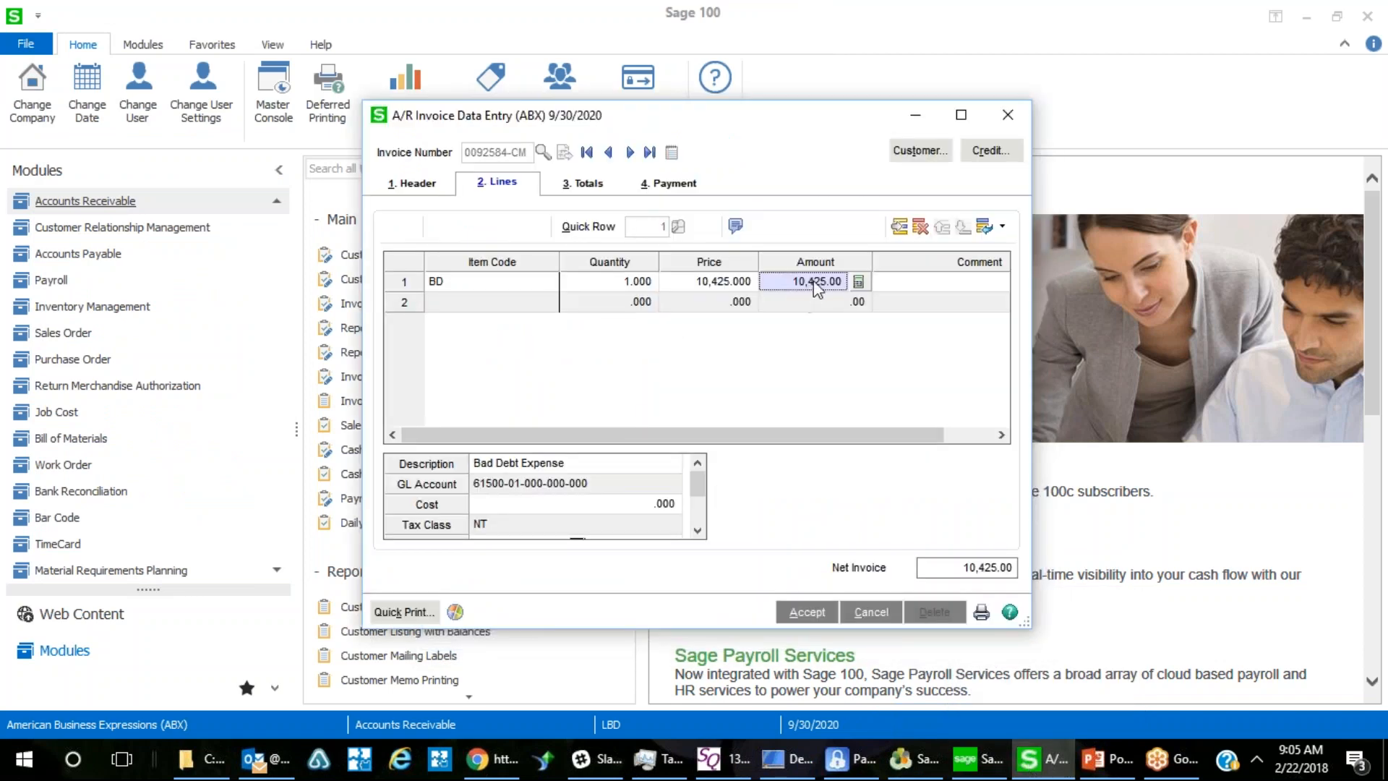
type("10452.")
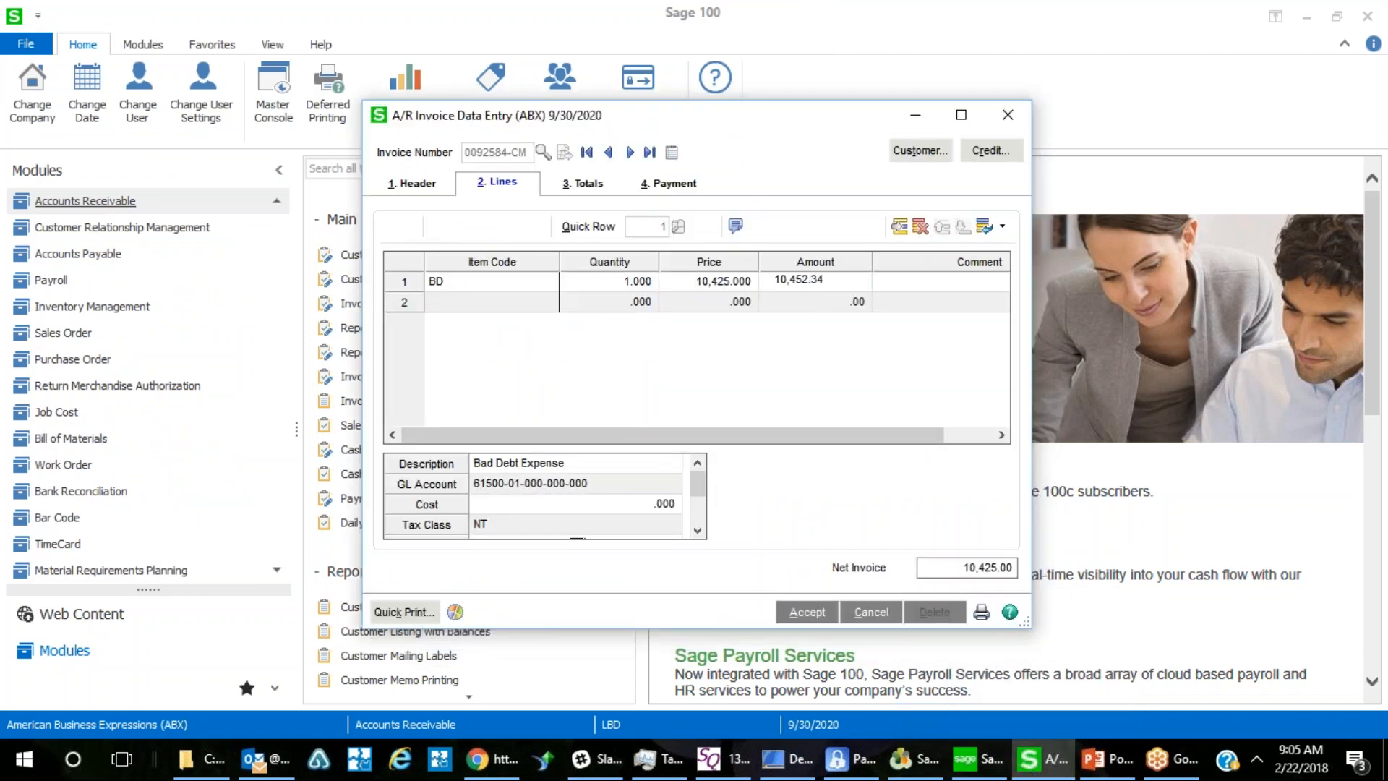
key("Tab")
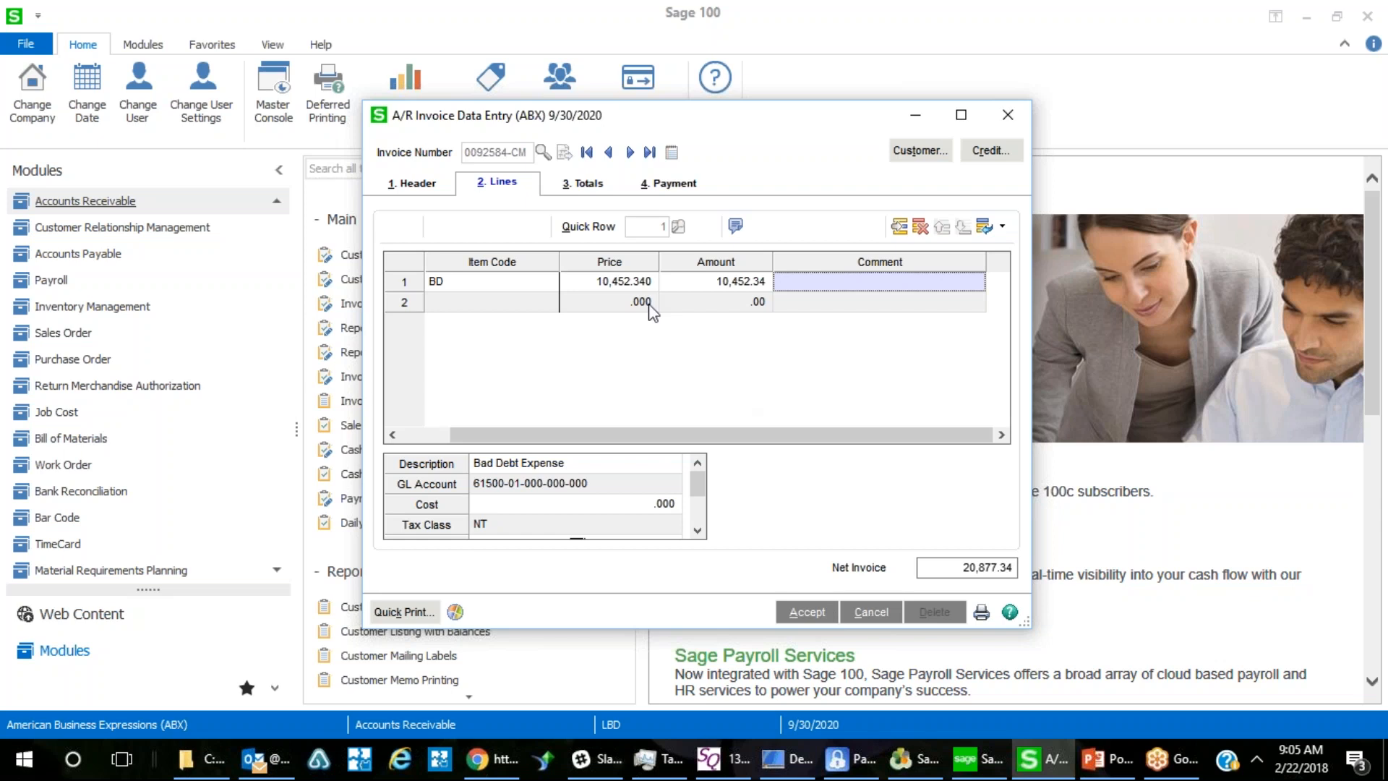
Reset the BD line's price to zero and refresh the credit memo's lines to recalculate the net invoice.
left_click(644, 283)
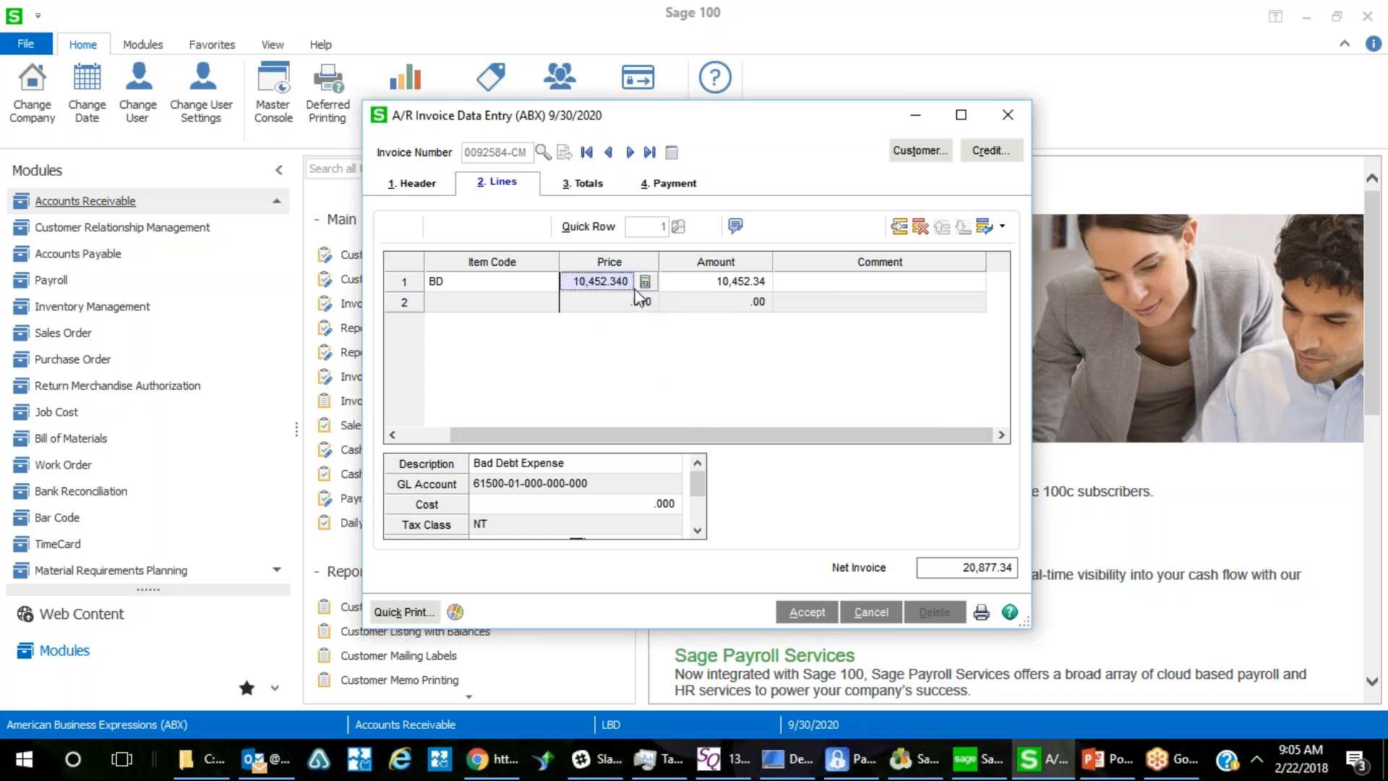
key("Delete")
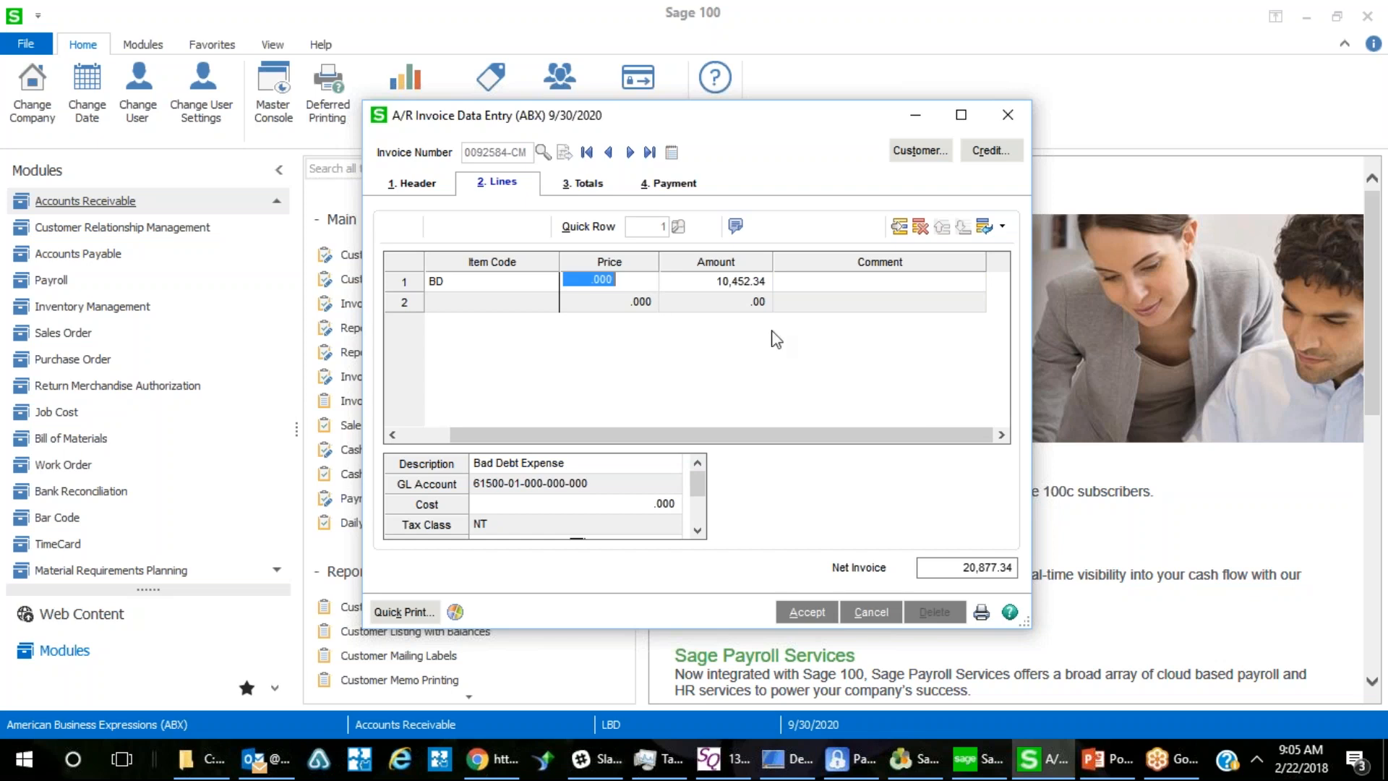
key("Tab")
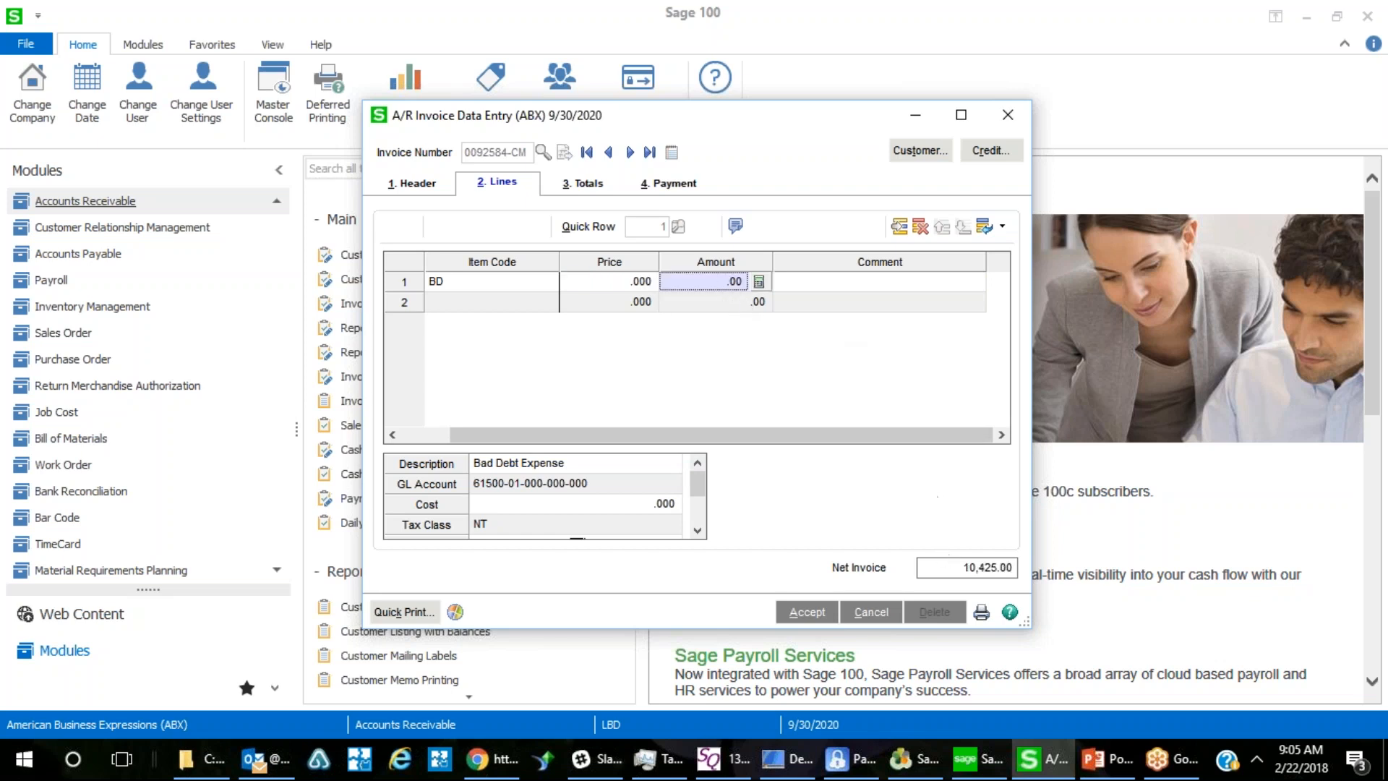
key("shift+Tab")
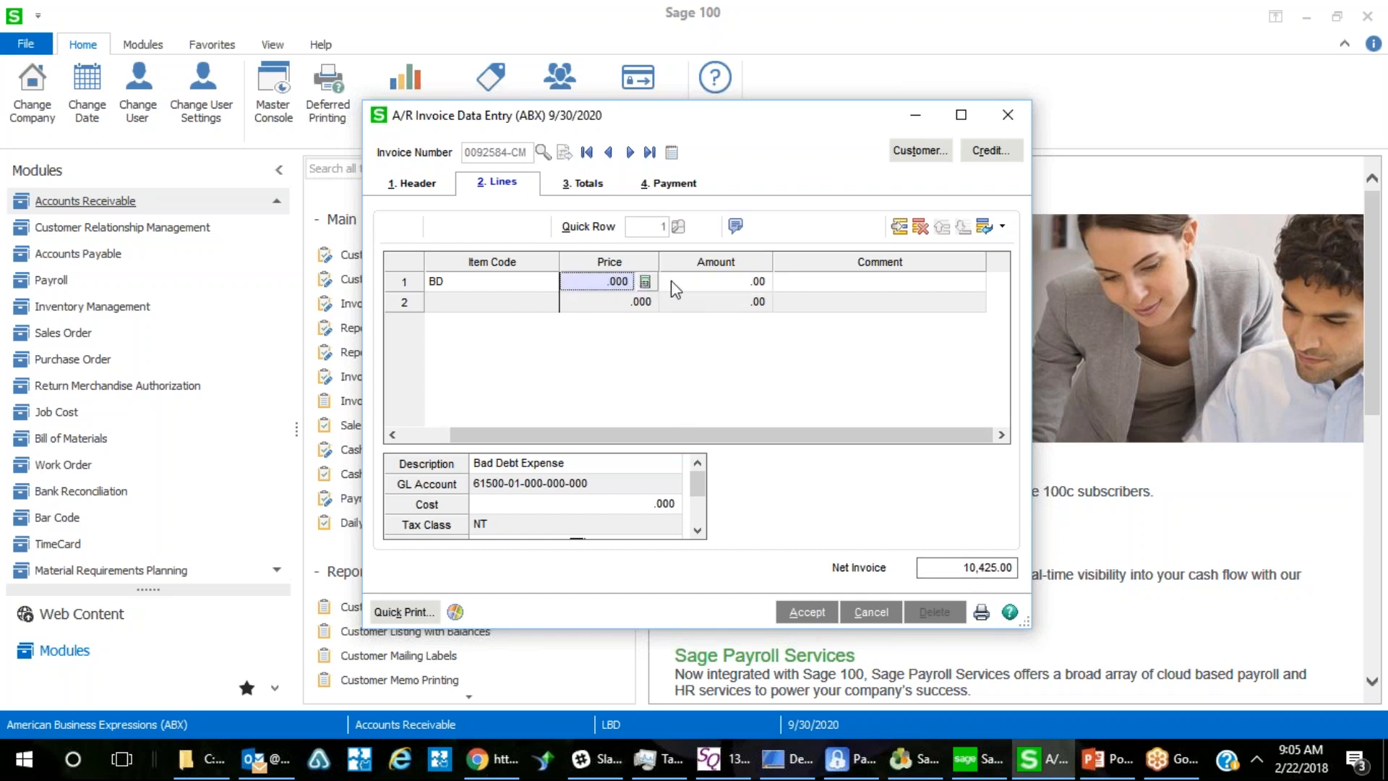
key("Tab")
left_click(977, 568)
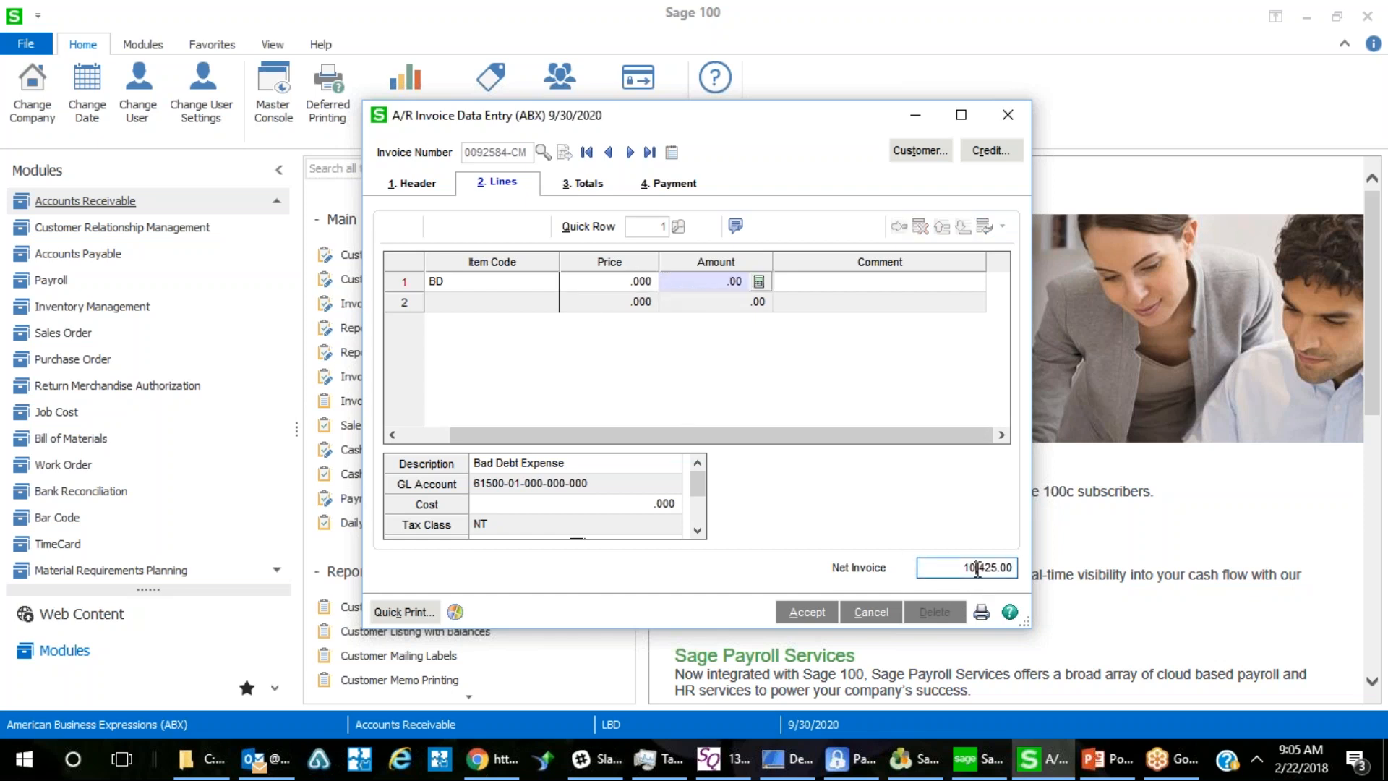
double_click(951, 567)
left_click(437, 191)
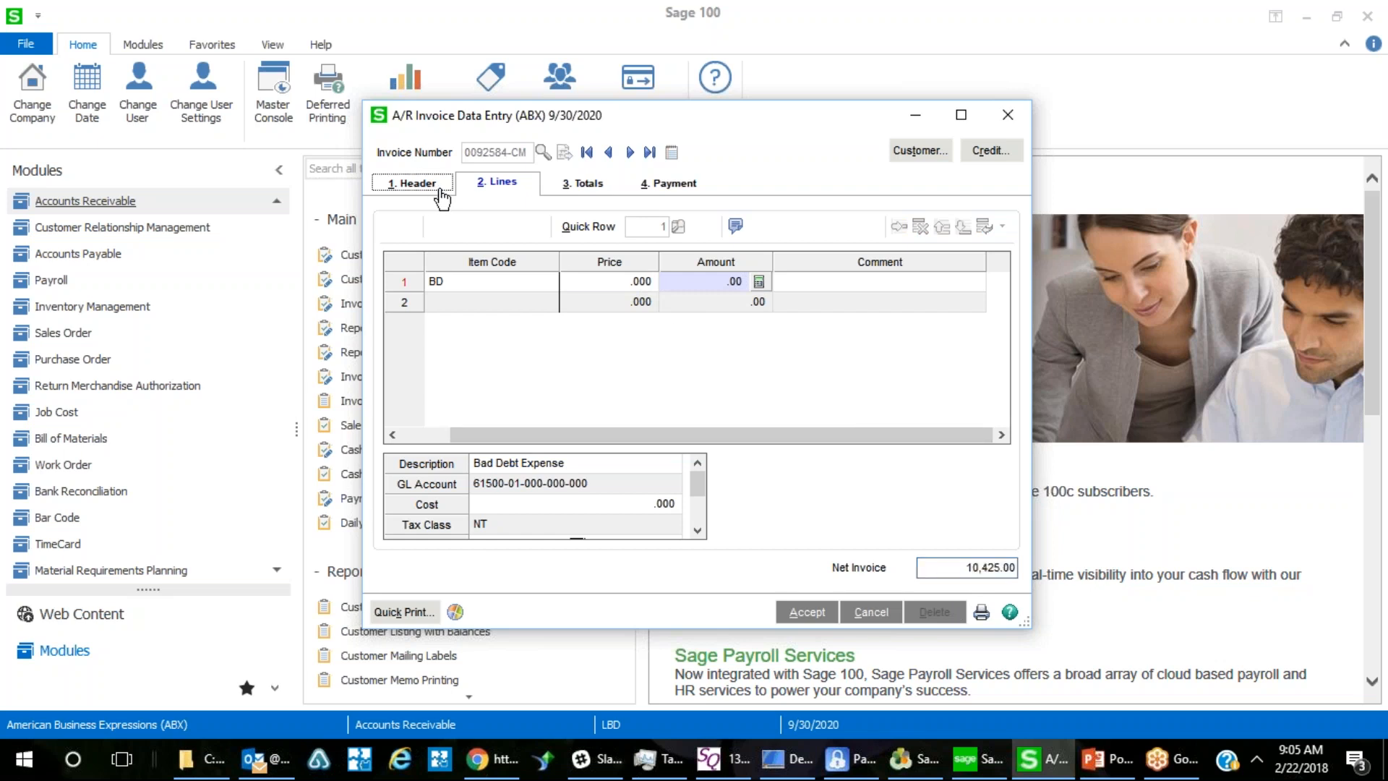
left_click(497, 184)
Enter the BD line's amount again as 10,452.34.
left_click(635, 284)
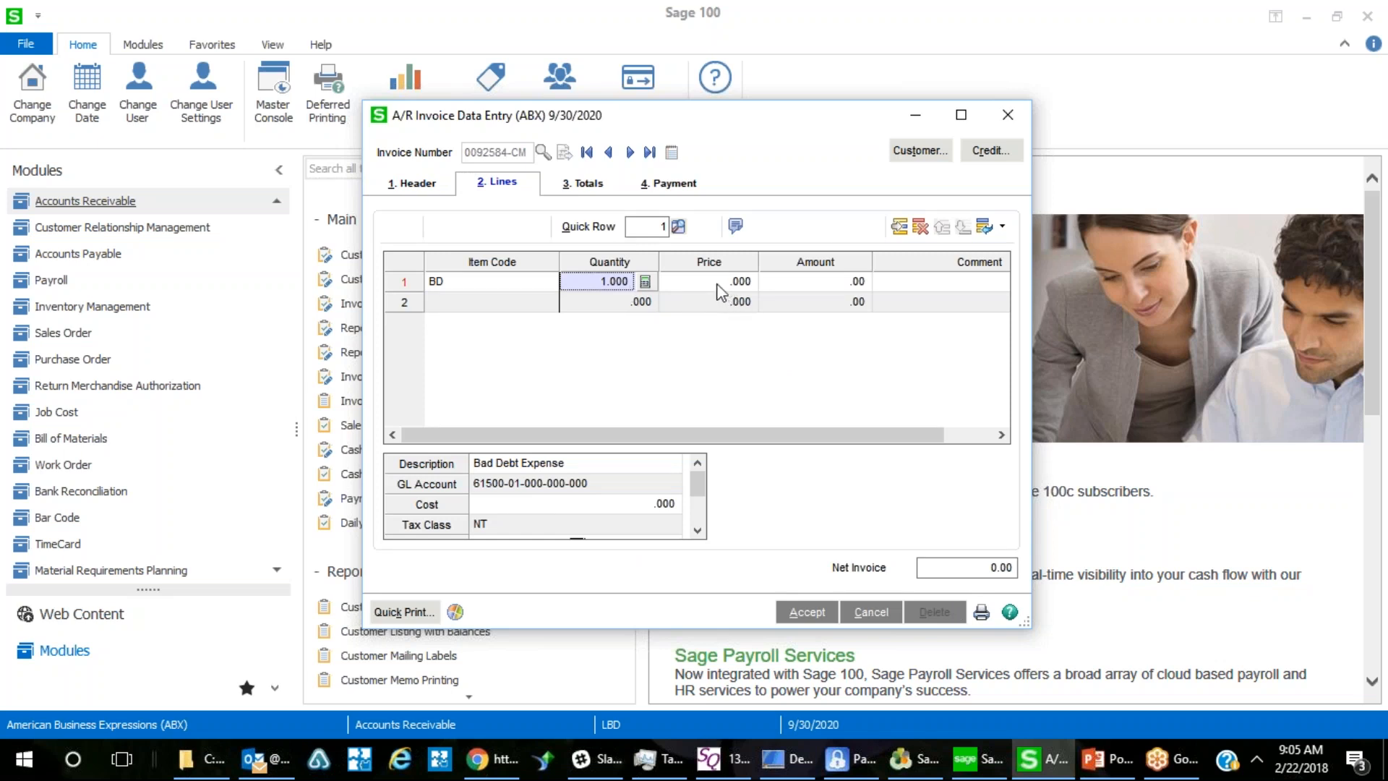
left_click(786, 286)
type("10452.34")
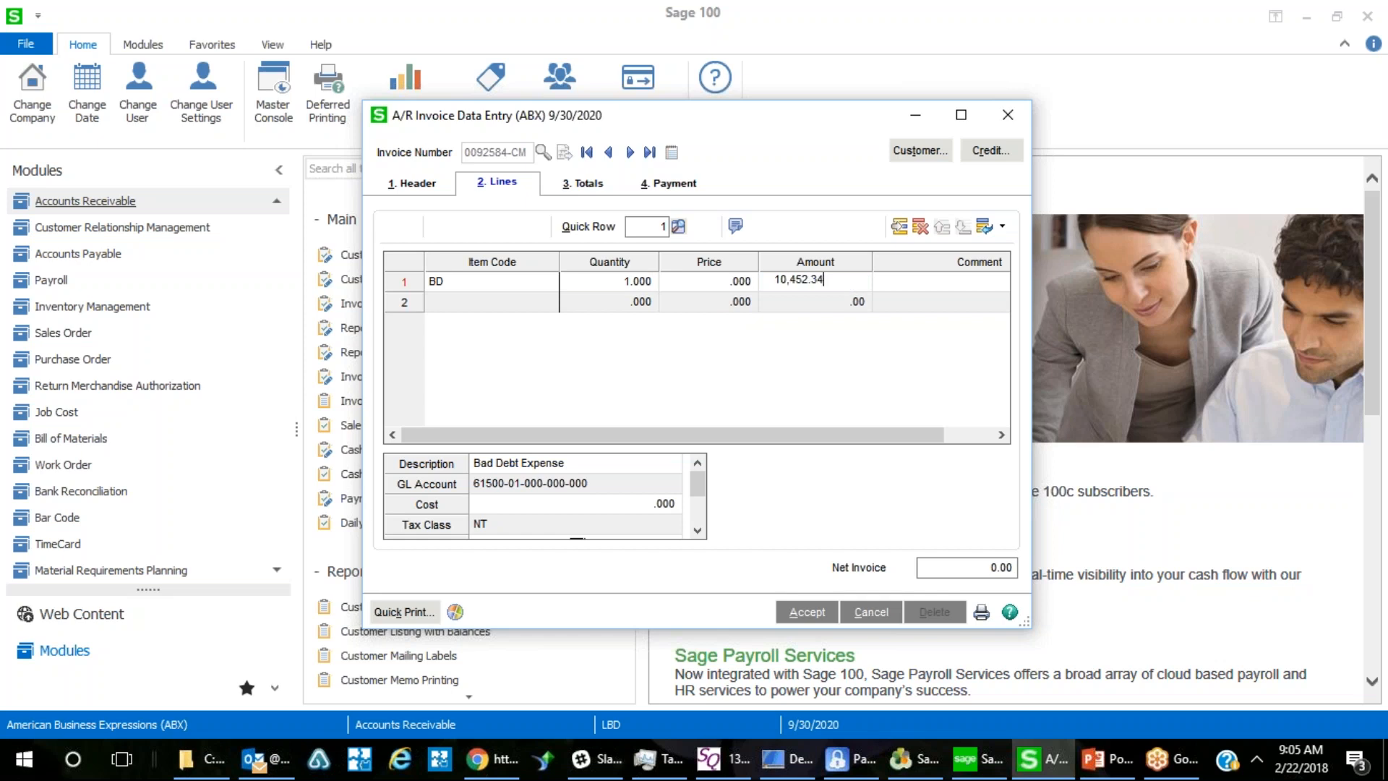
key("Tab")
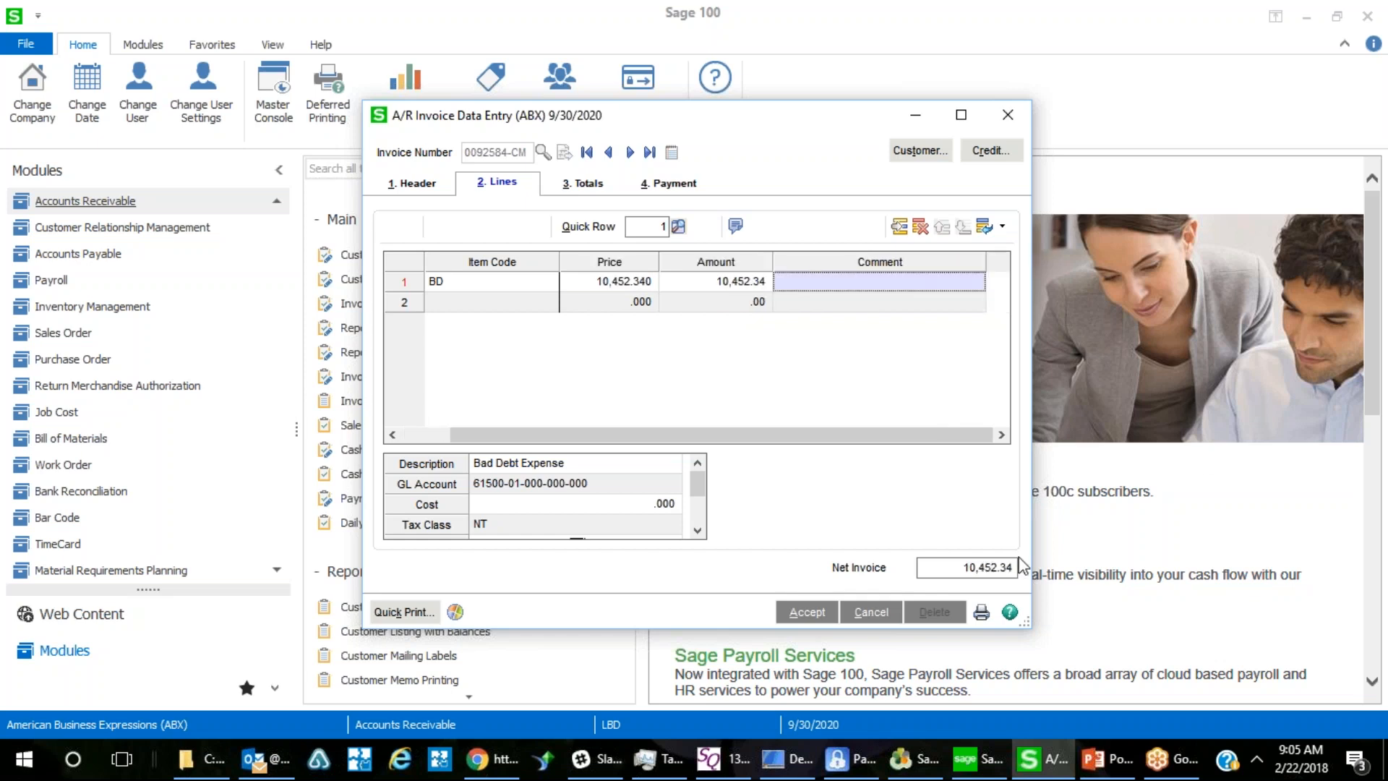
Turn off Commission in the details of the BD line.
left_click(696, 497)
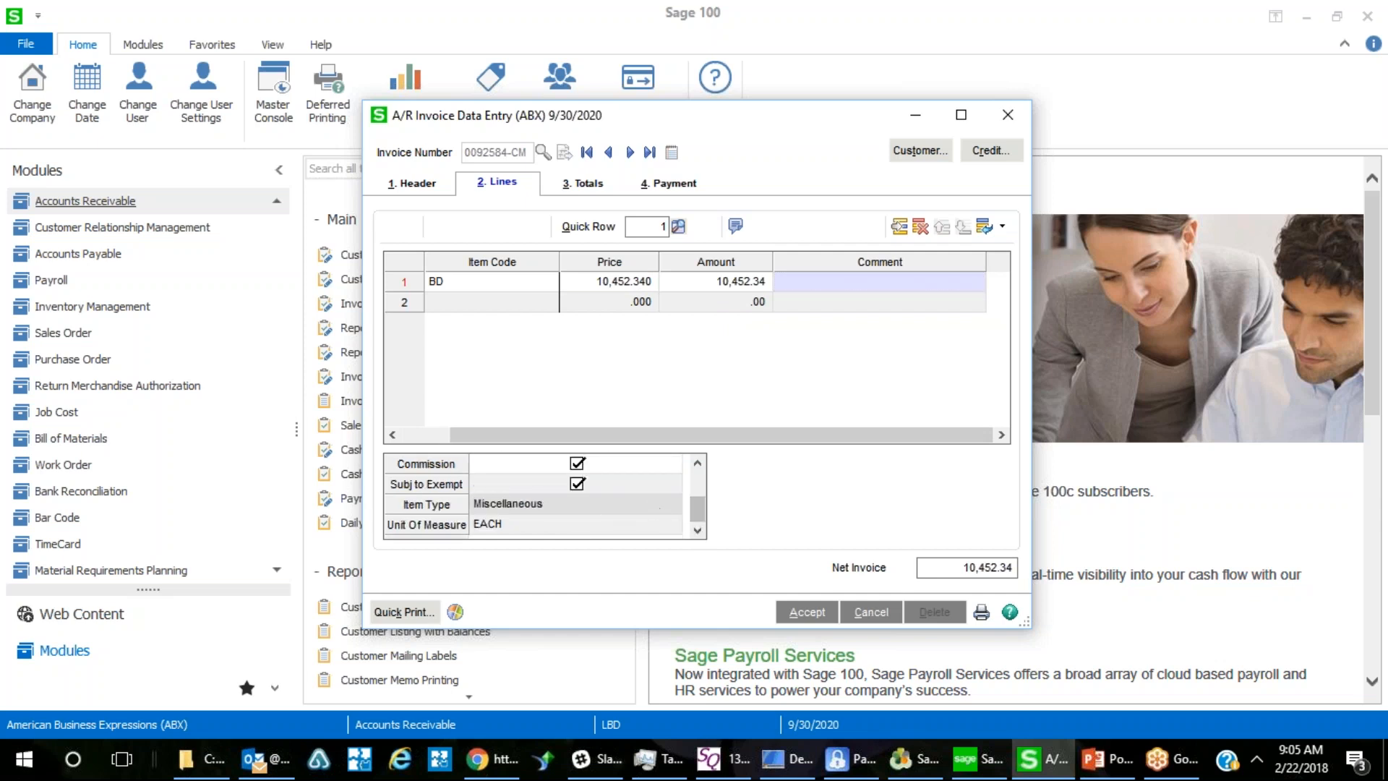
left_click(579, 464)
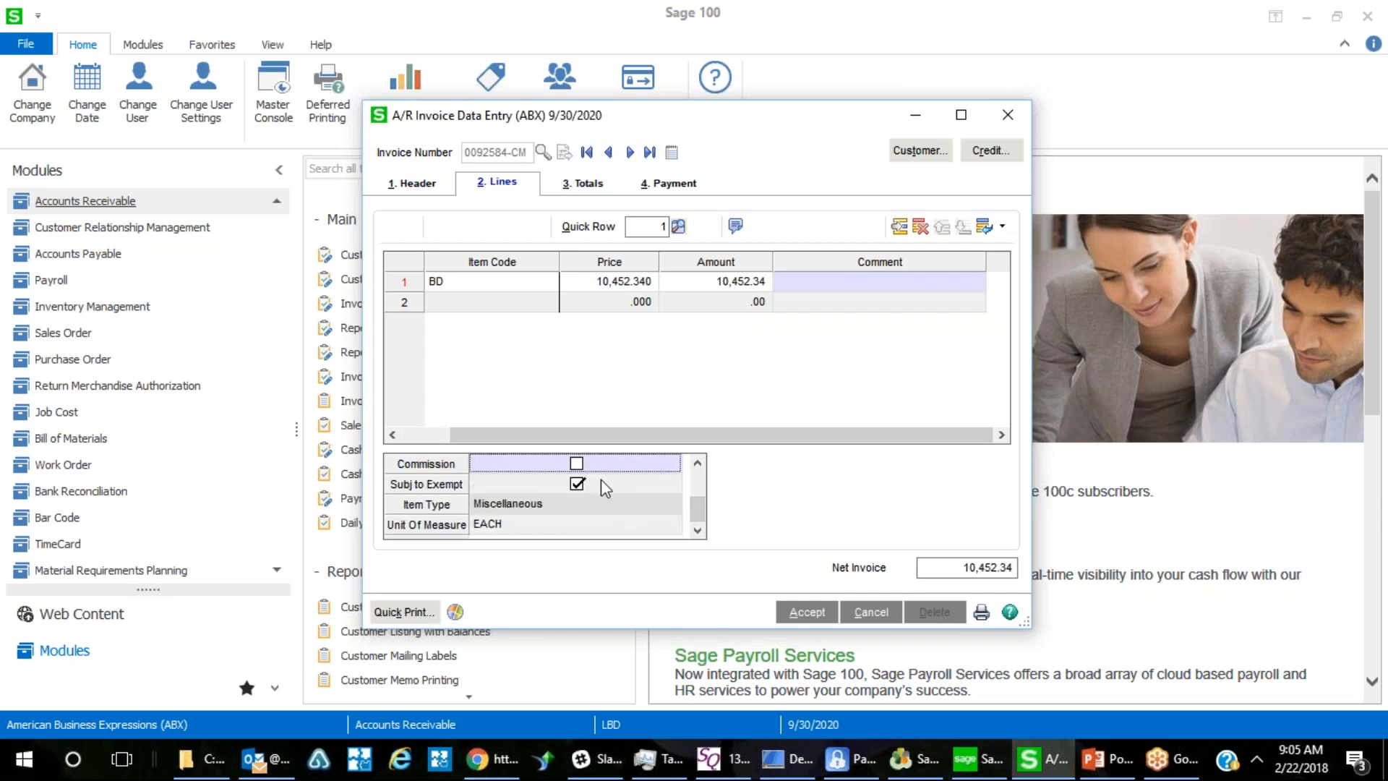
left_click_drag(698, 513, 698, 480)
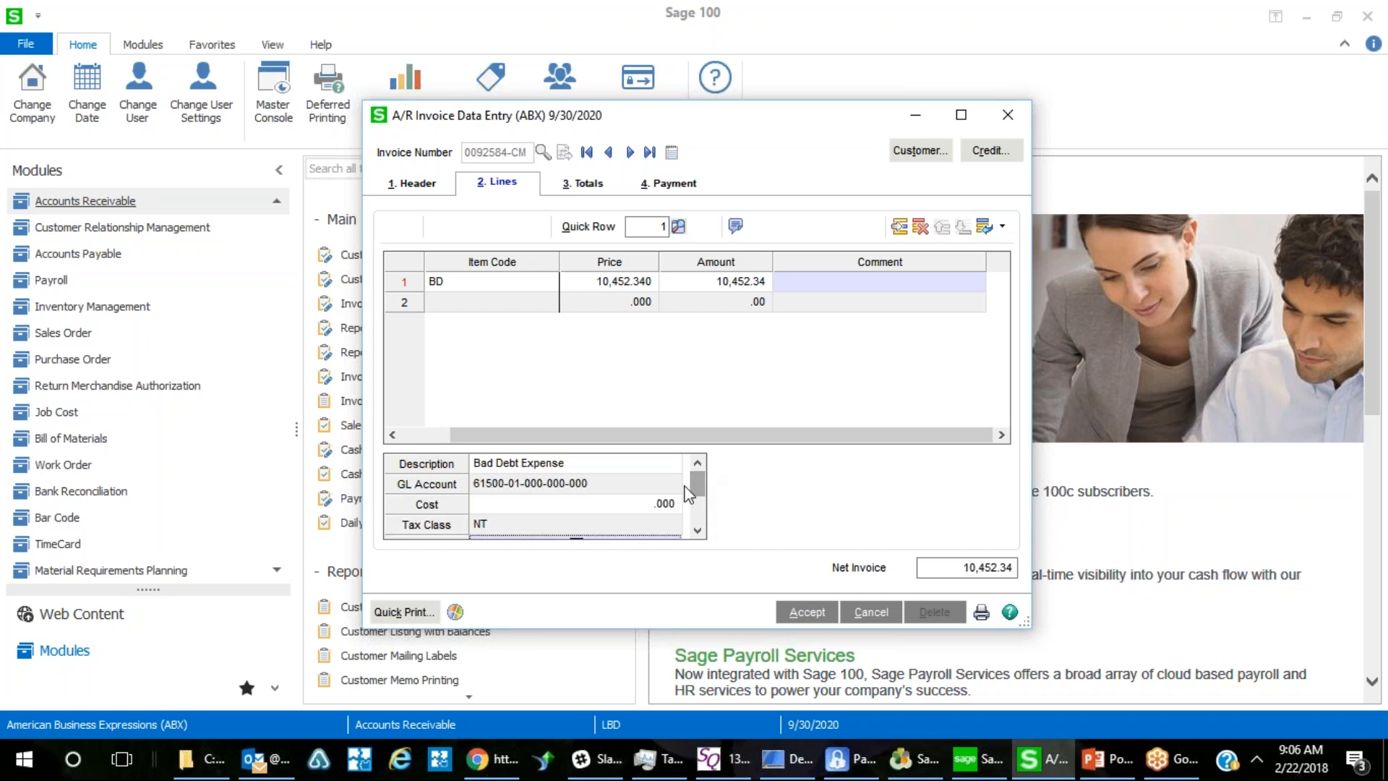
Accept the credit memo and close A/R Invoice Data Entry.
left_click(806, 612)
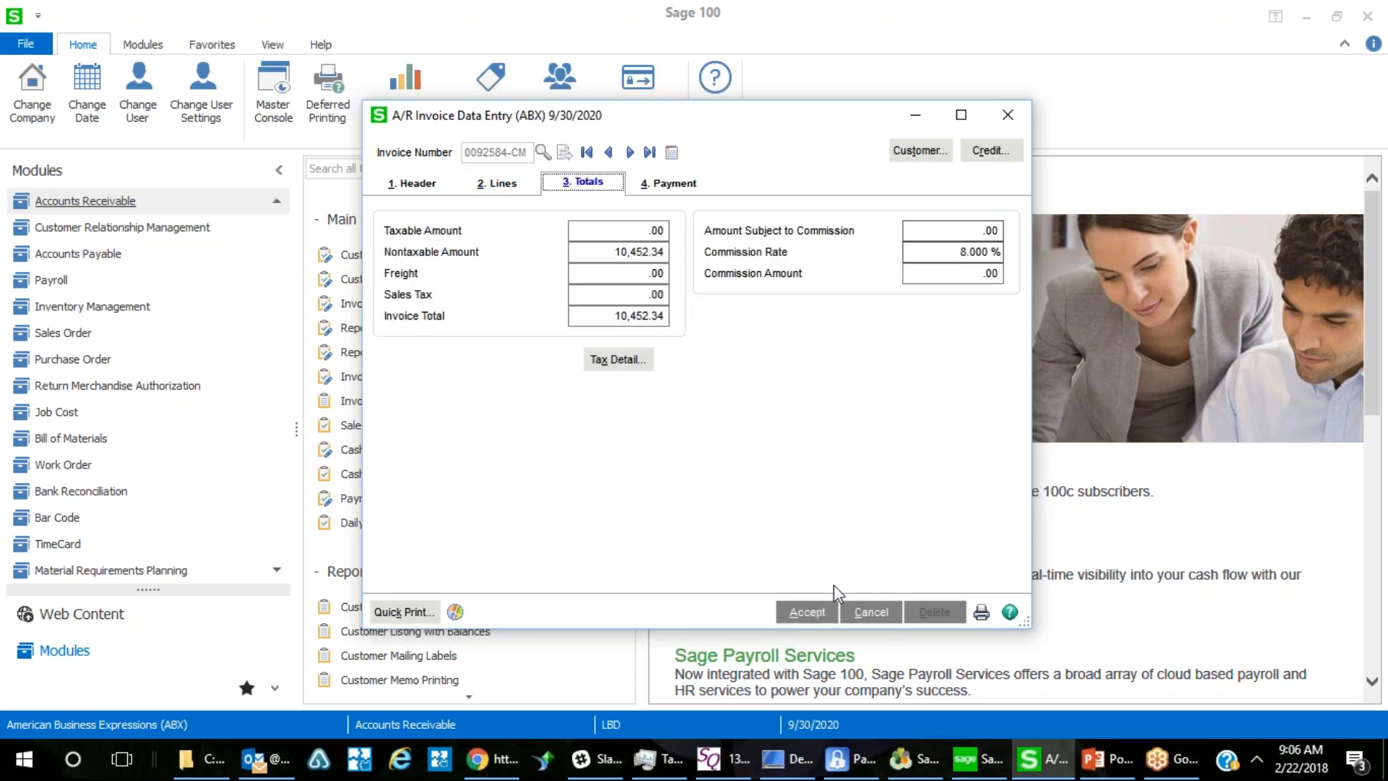
left_click(808, 620)
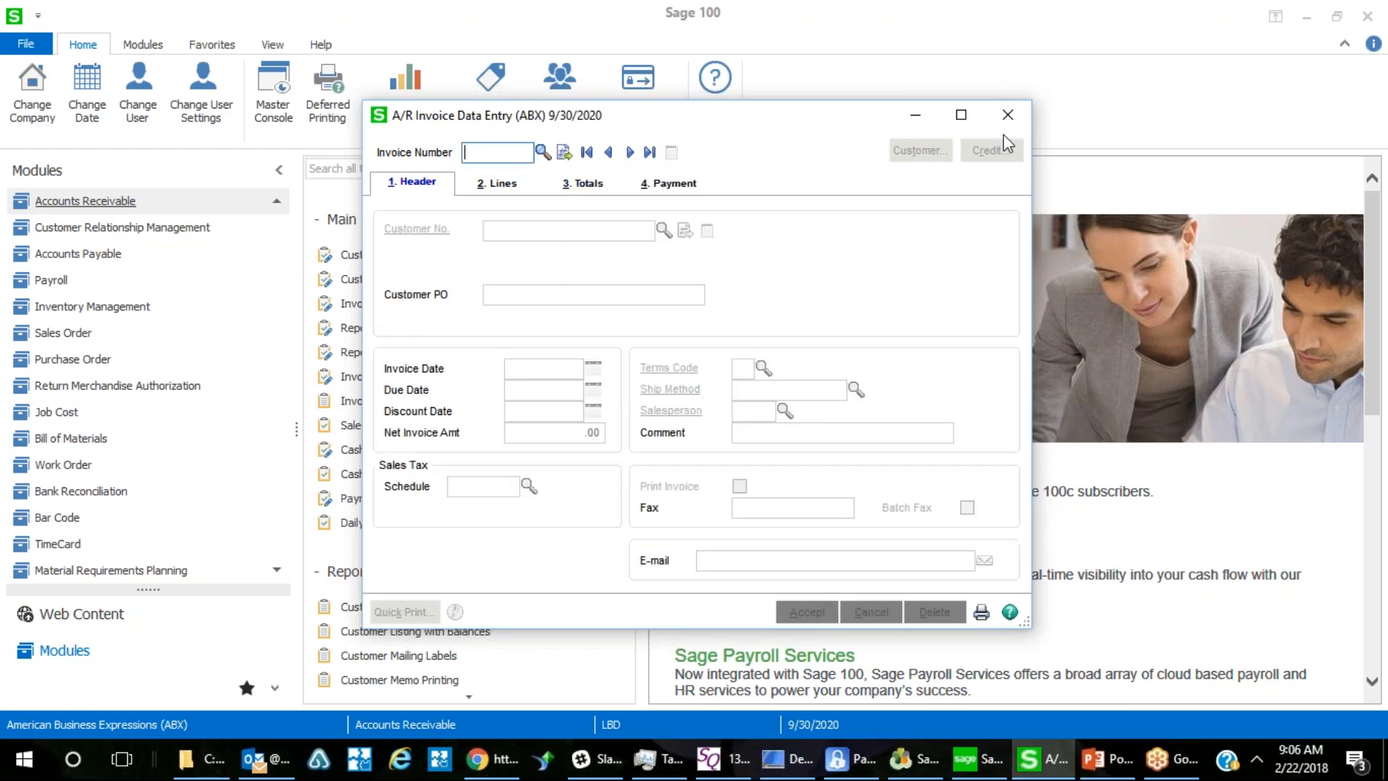
left_click(1009, 114)
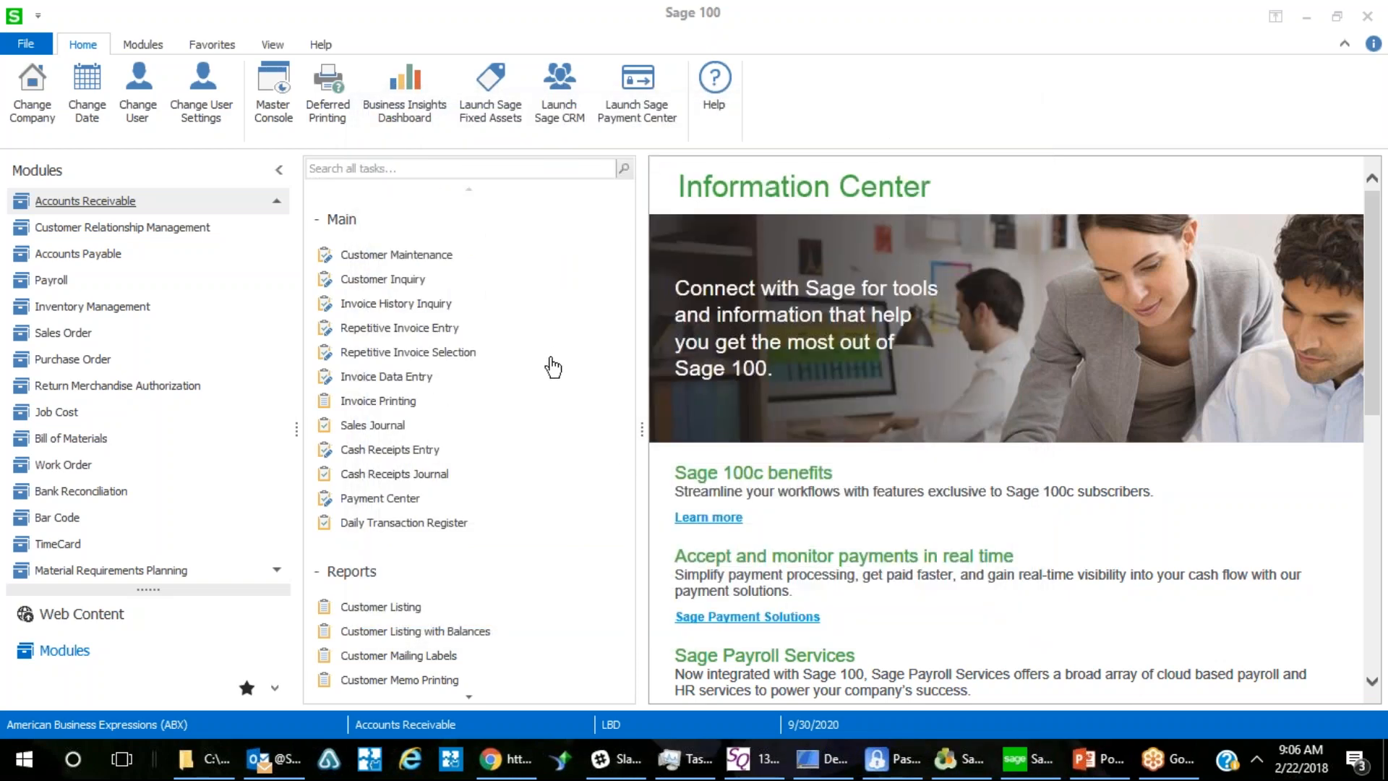
Preview all invoices in A/R Invoice Printing with the STANDARD form, examine the Shepard Motorworks credit memo, and close the preview and printing window.
left_click(391, 402)
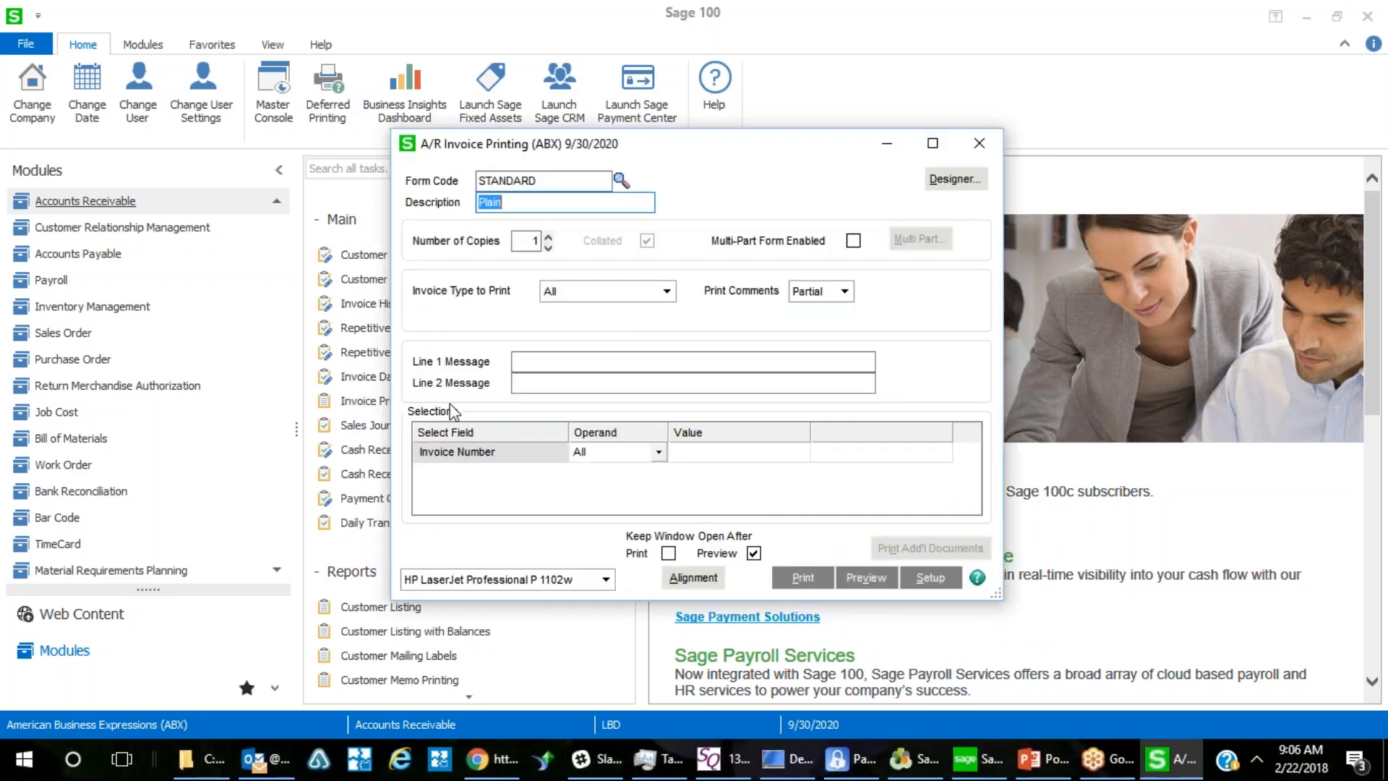
left_click(871, 584)
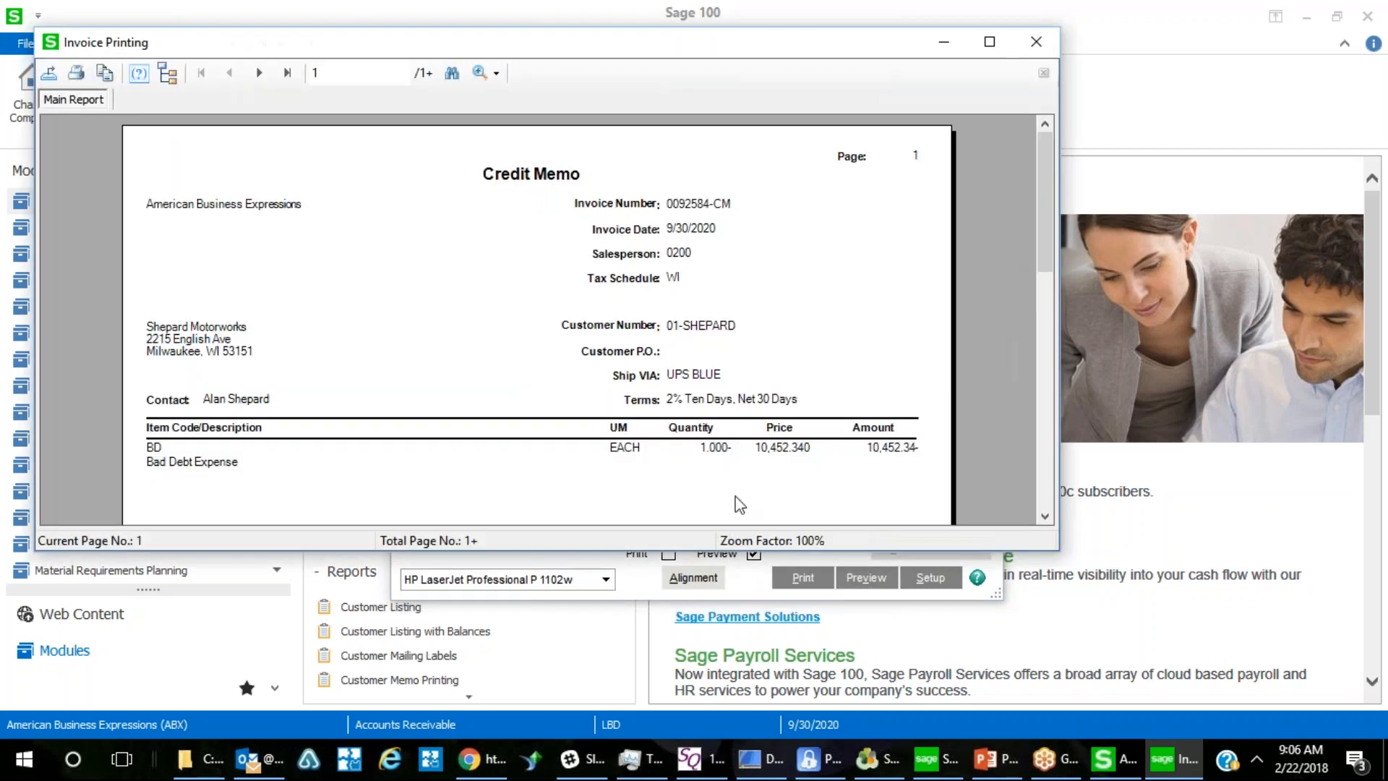
scroll(795, 455, "down", 3)
scroll(788, 300, "up", 3)
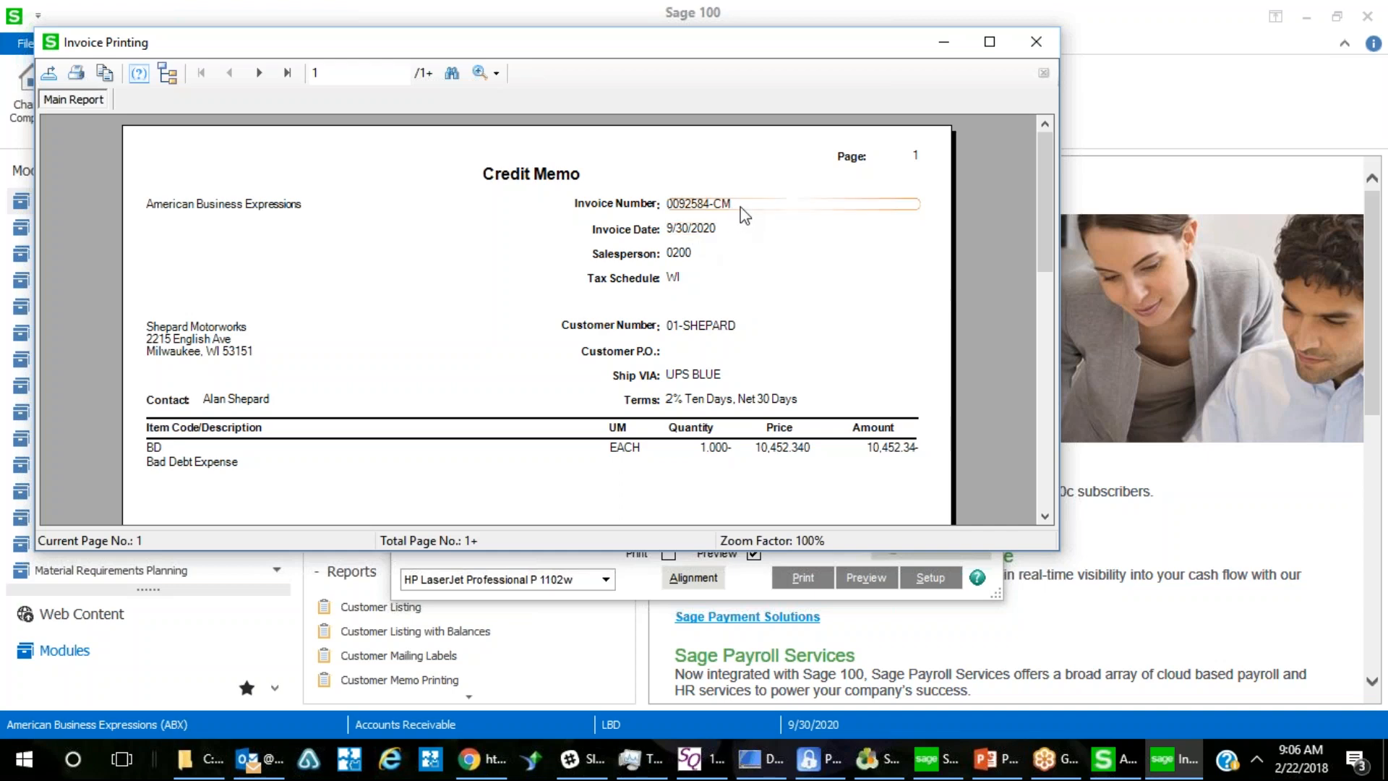
scroll(743, 213, "down", 2)
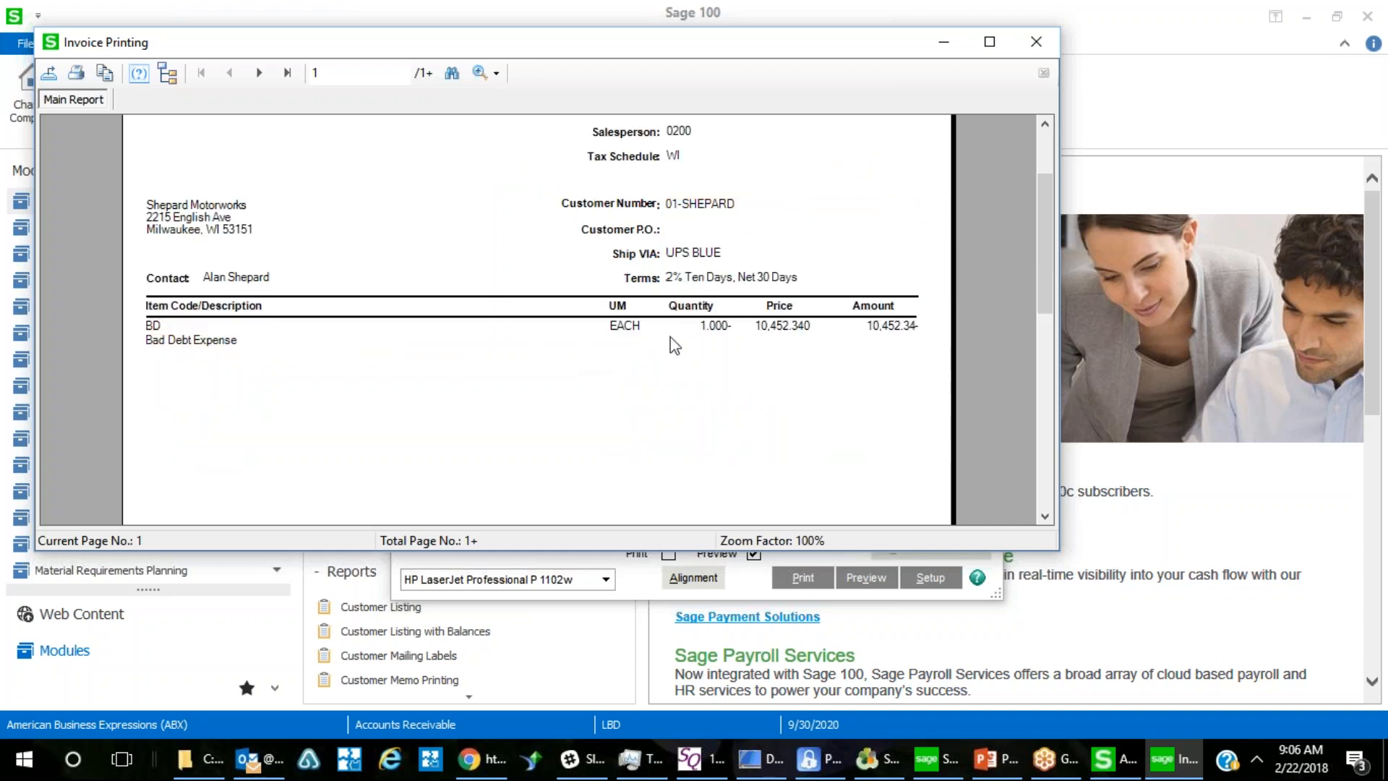
scroll(730, 344, "down", 2)
scroll(730, 335, "up", 2)
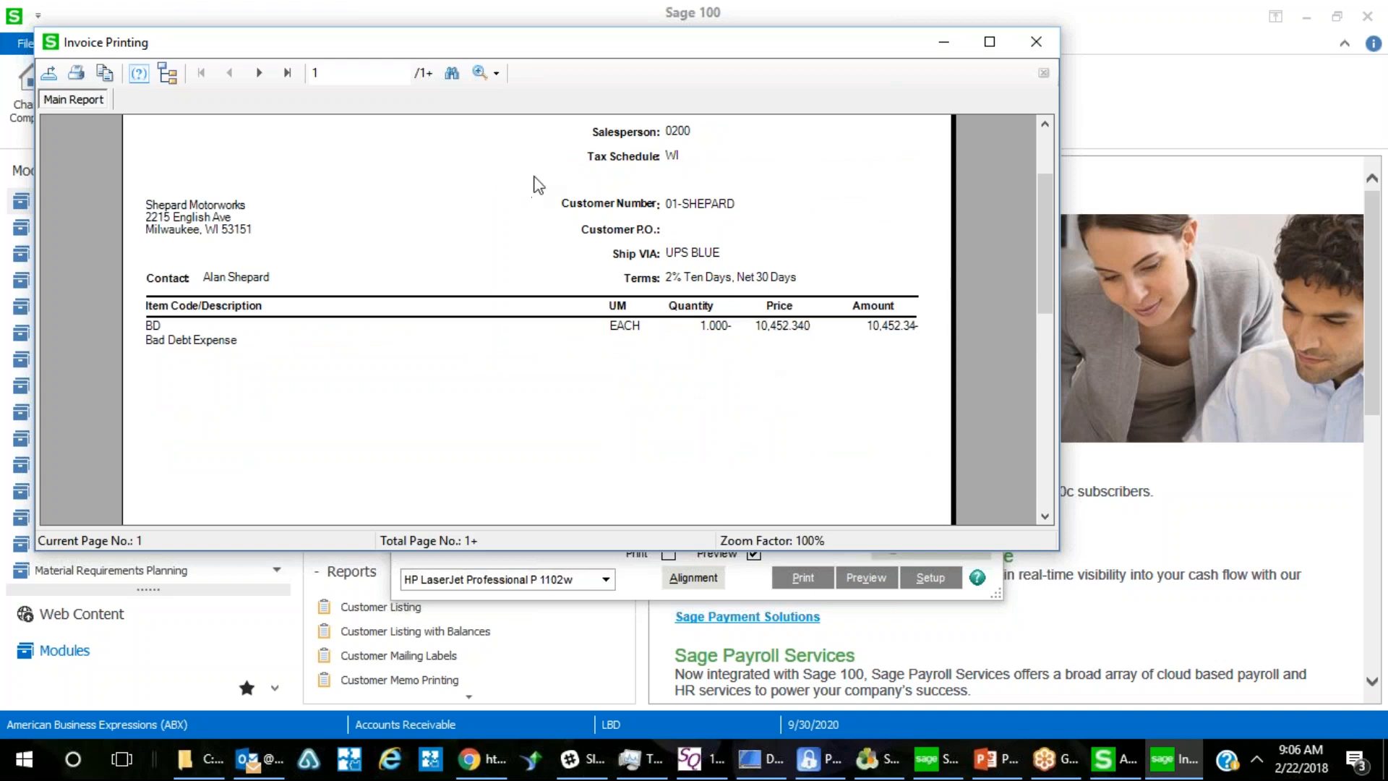
scroll(890, 344, "down", 5)
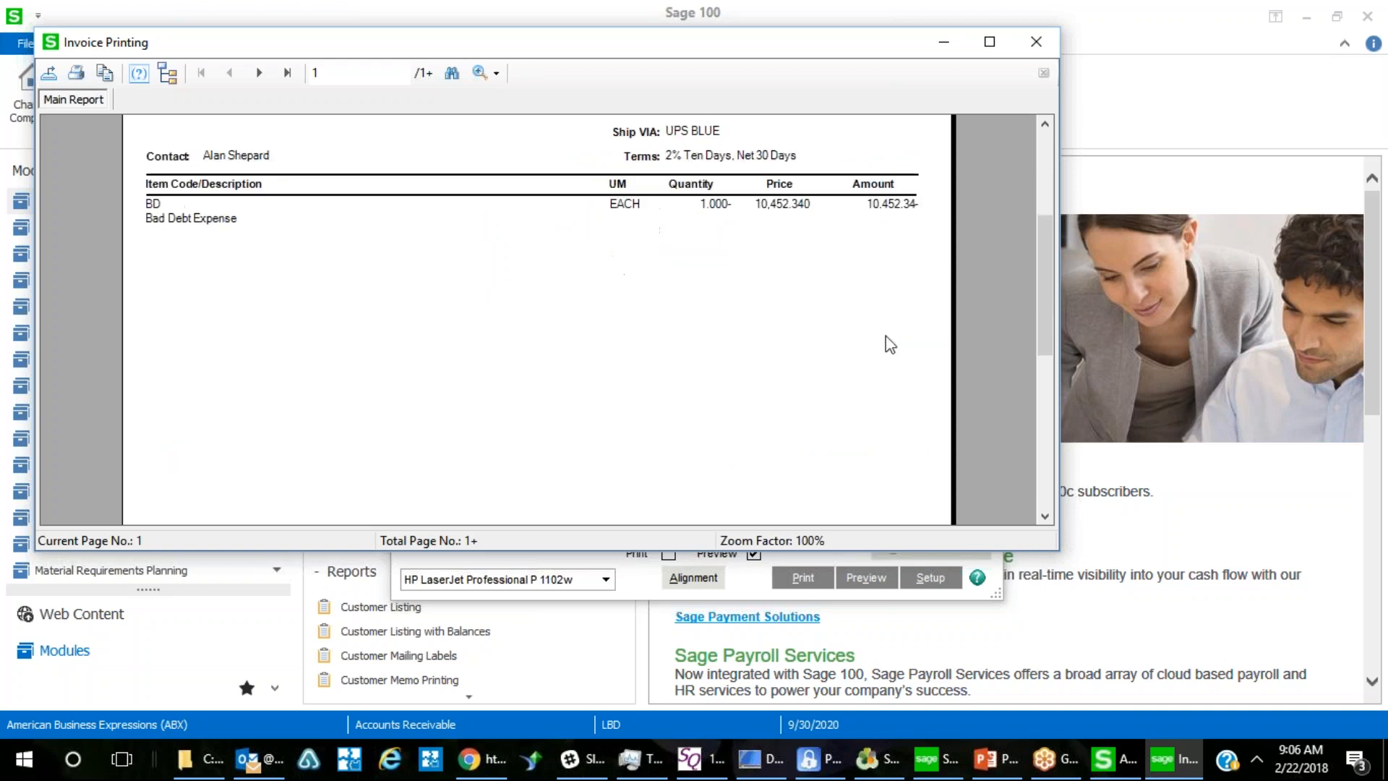
scroll(890, 344, "down", 2)
scroll(890, 344, "up", 7)
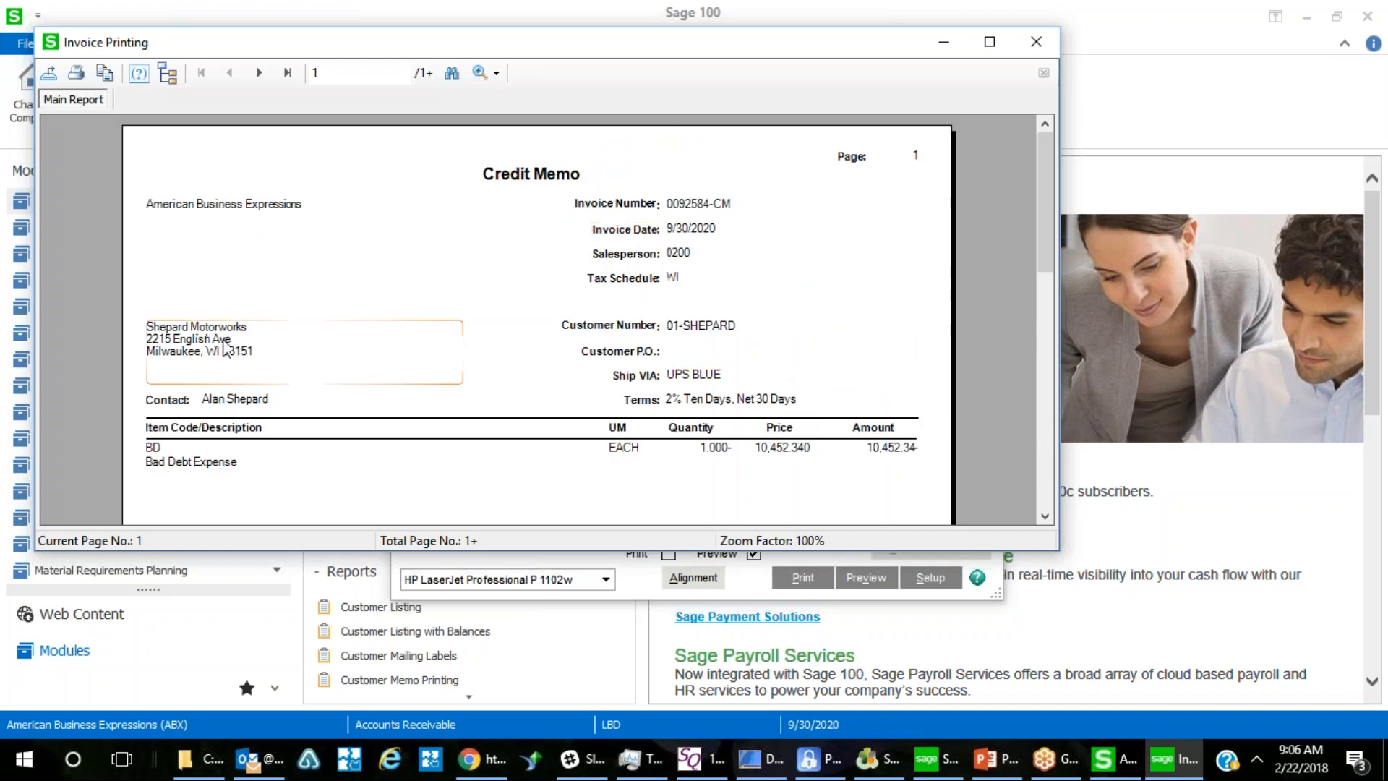
left_click(1034, 54)
left_click(979, 143)
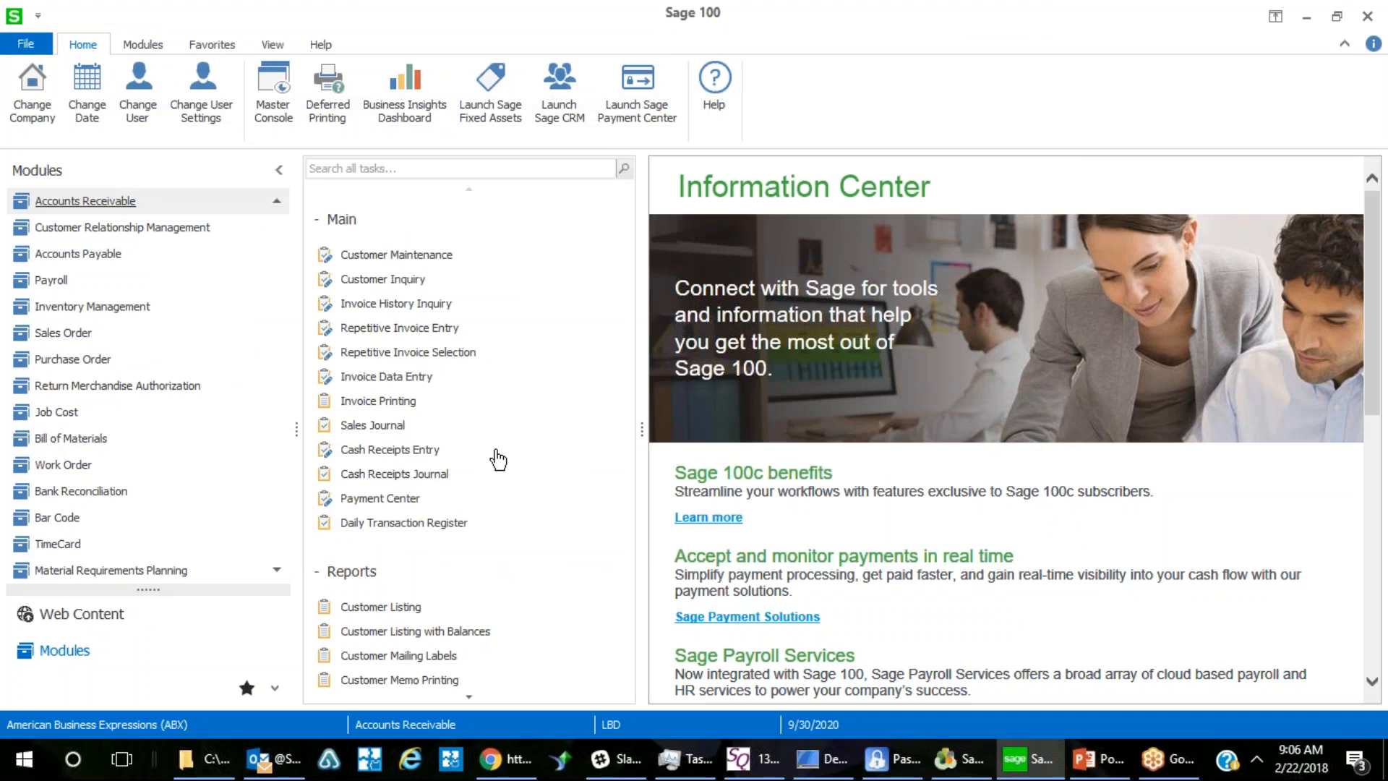
Try to preview the Accounts Receivable Daily Transaction Register.
scroll(495, 454, "down", 3)
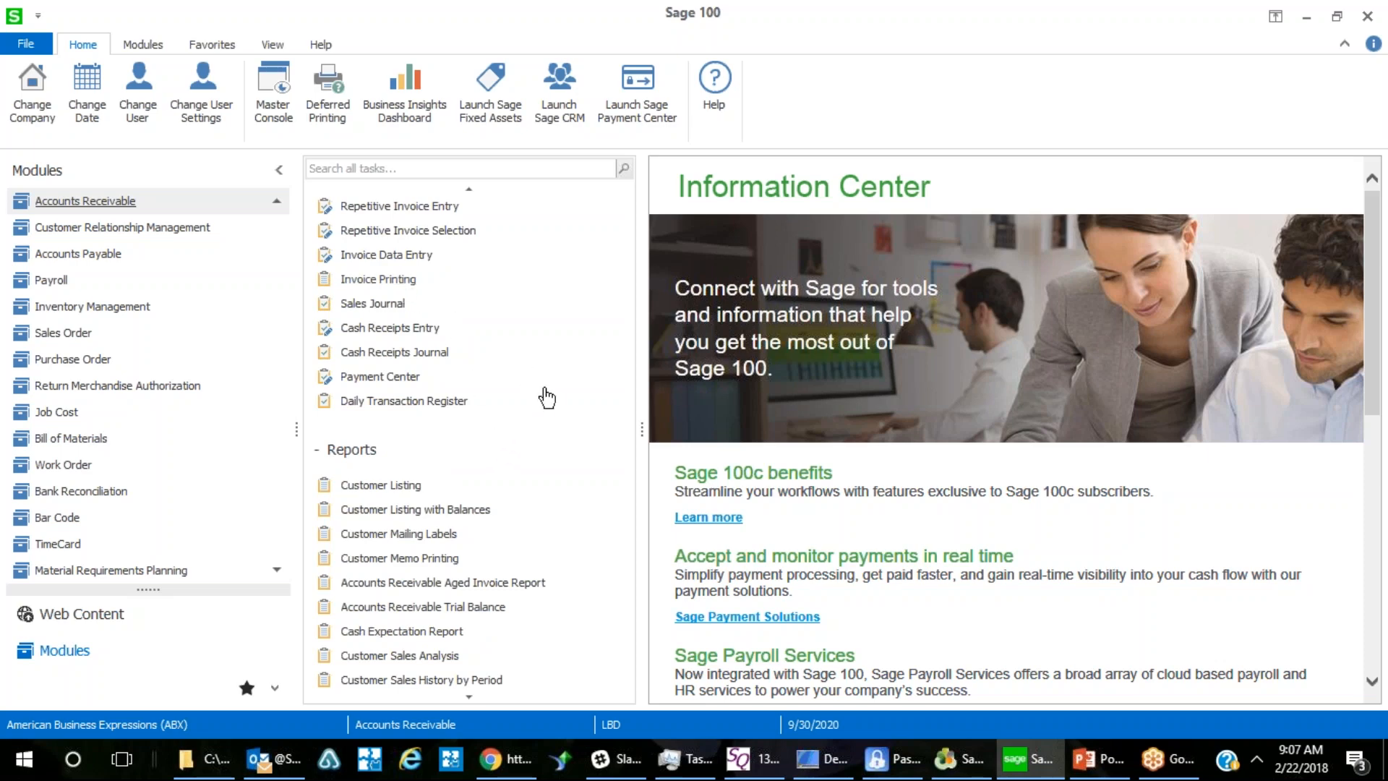
left_click(422, 402)
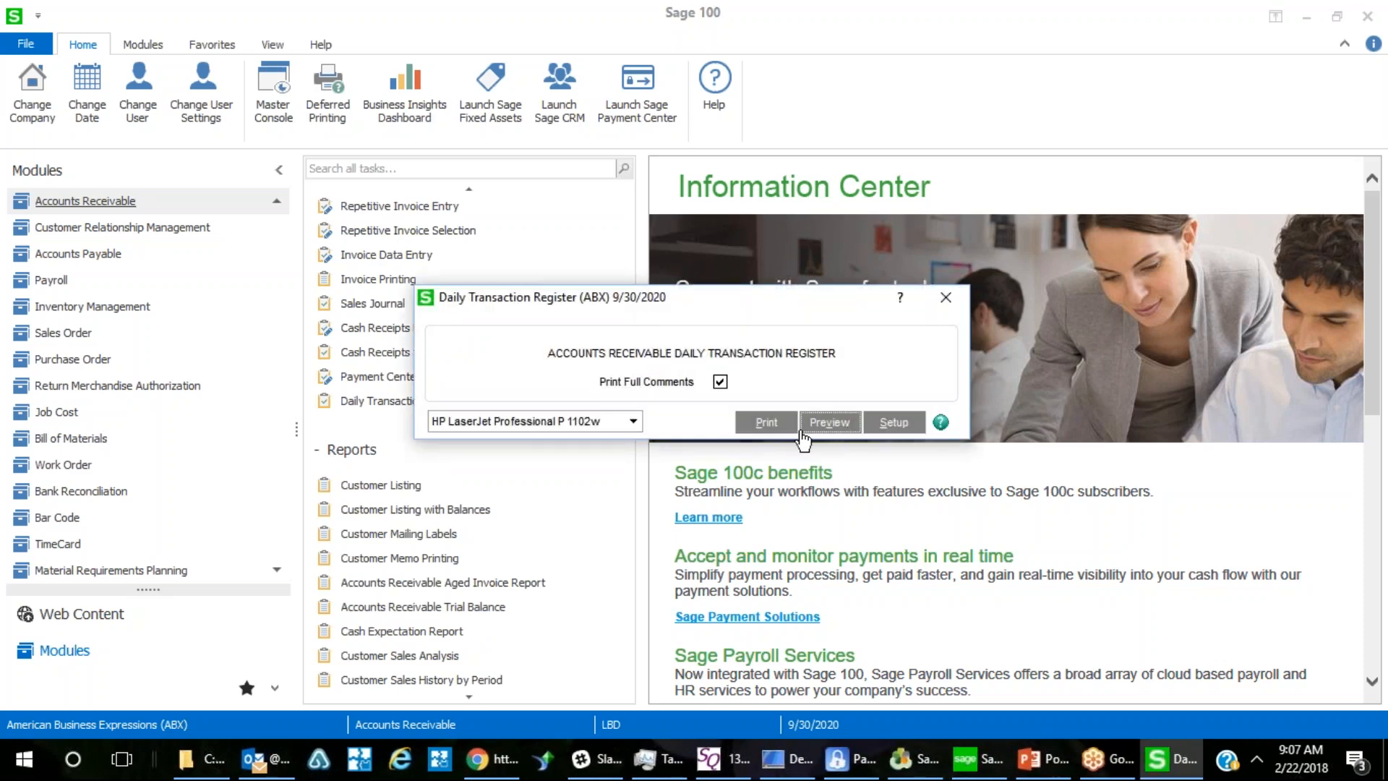
left_click(801, 432)
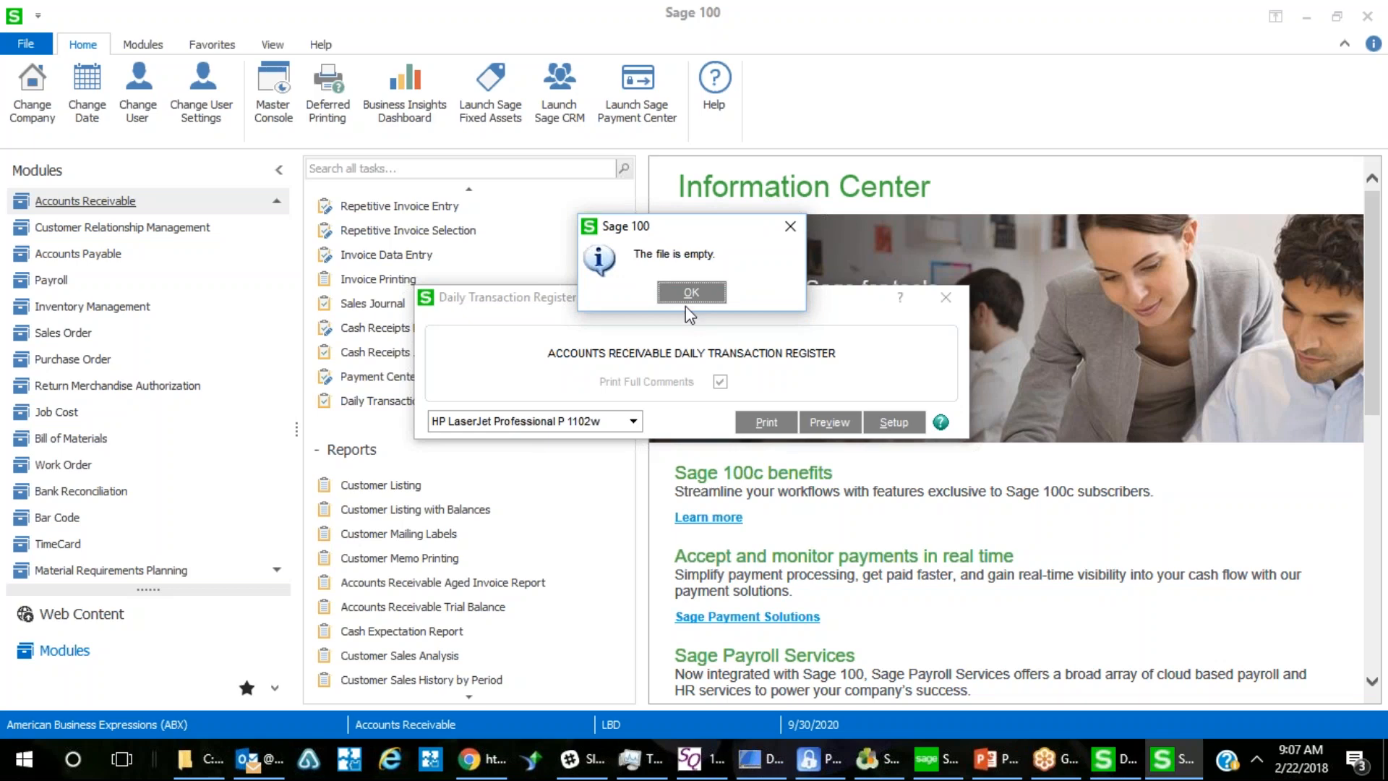
left_click(690, 293)
Preview the Accounts Receivable Sales Journal to check the bad debt credit memo's posting.
scroll(508, 484, "down", 5)
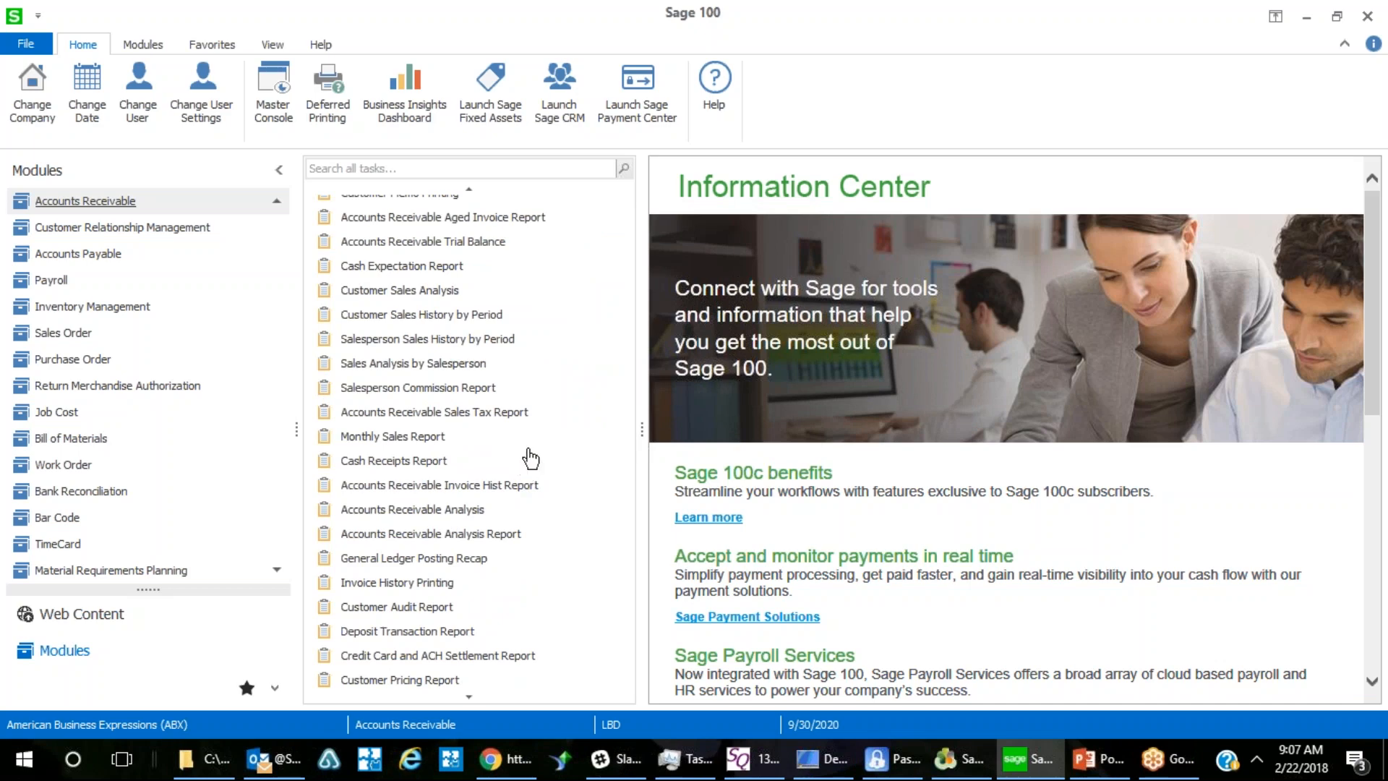
scroll(497, 448, "up", 7)
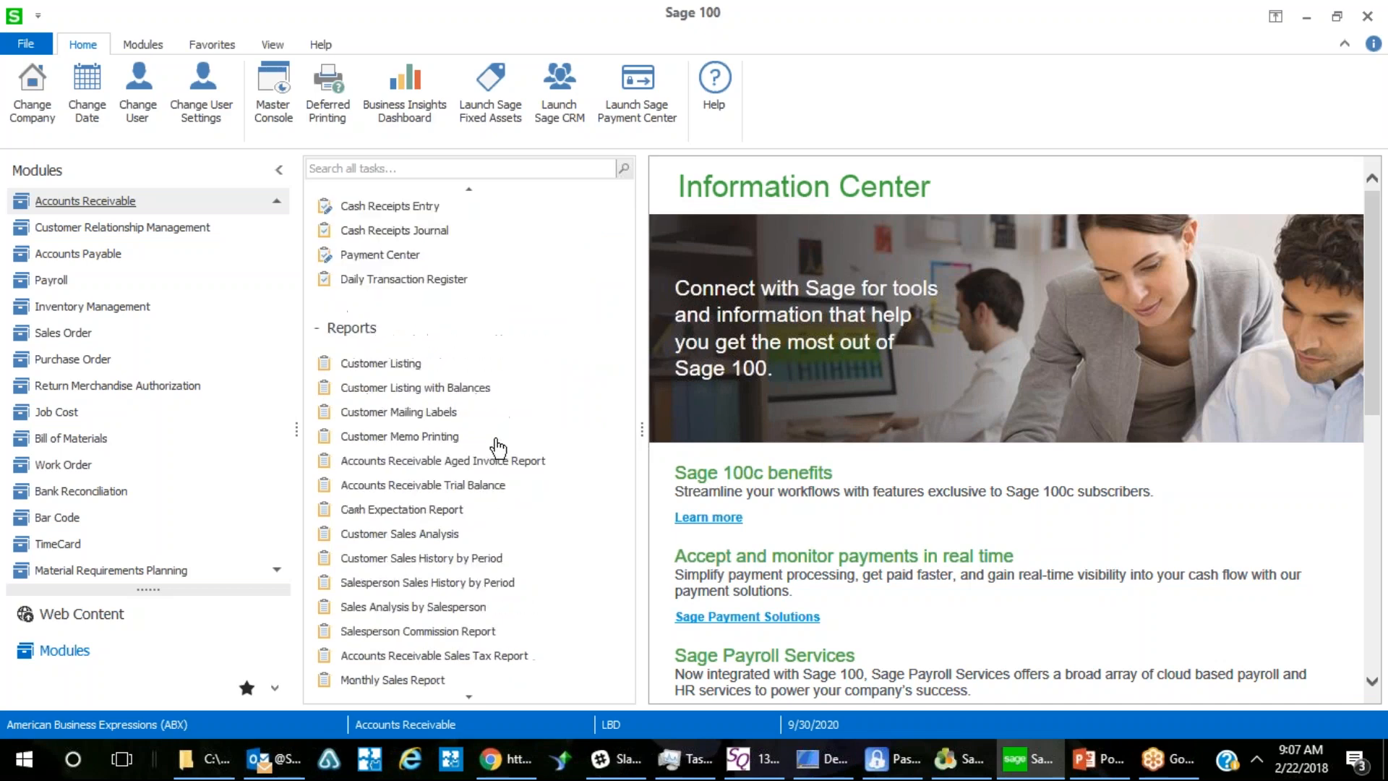
left_click(374, 425)
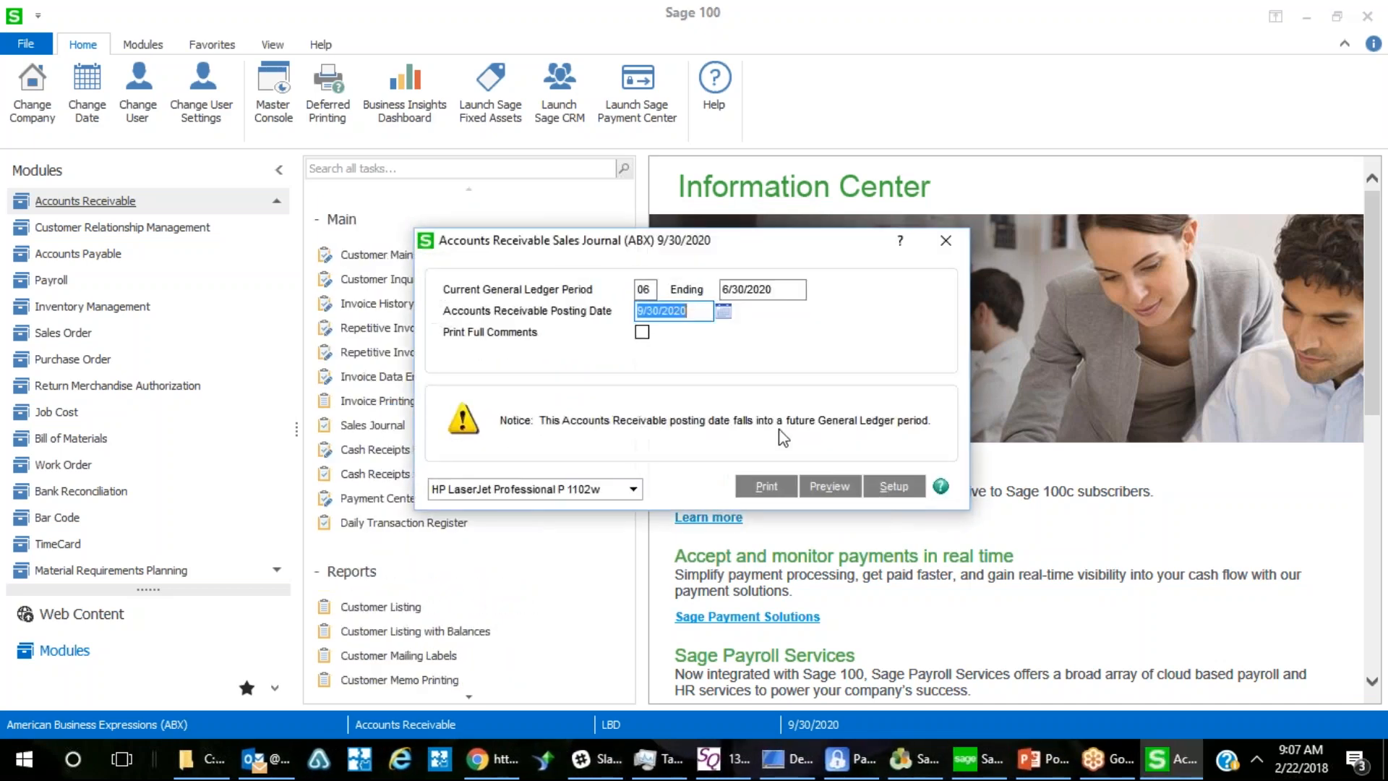
left_click(835, 488)
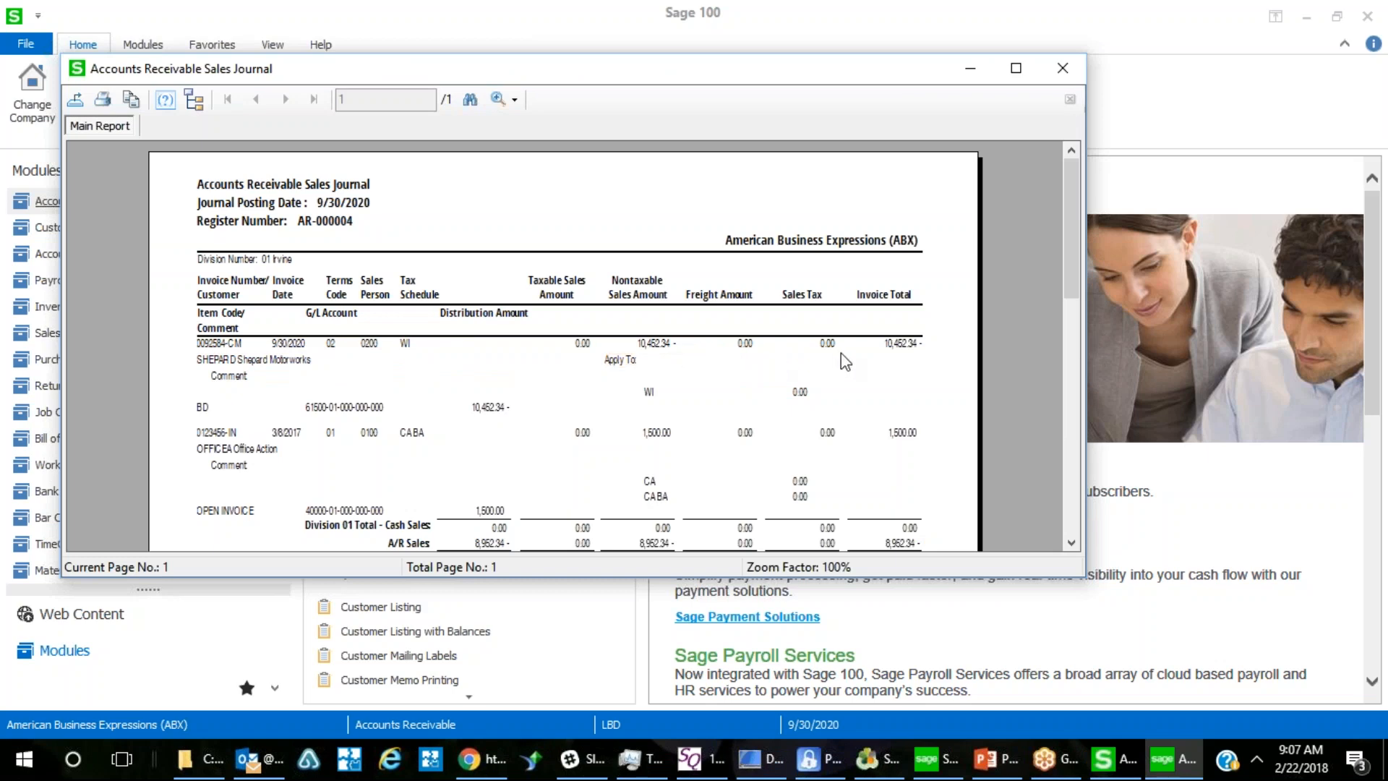
Examine the Shepard Motorworks credit memo and the report totals in the Sales Journal preview, and close the preview.
scroll(840, 354, "down", 3)
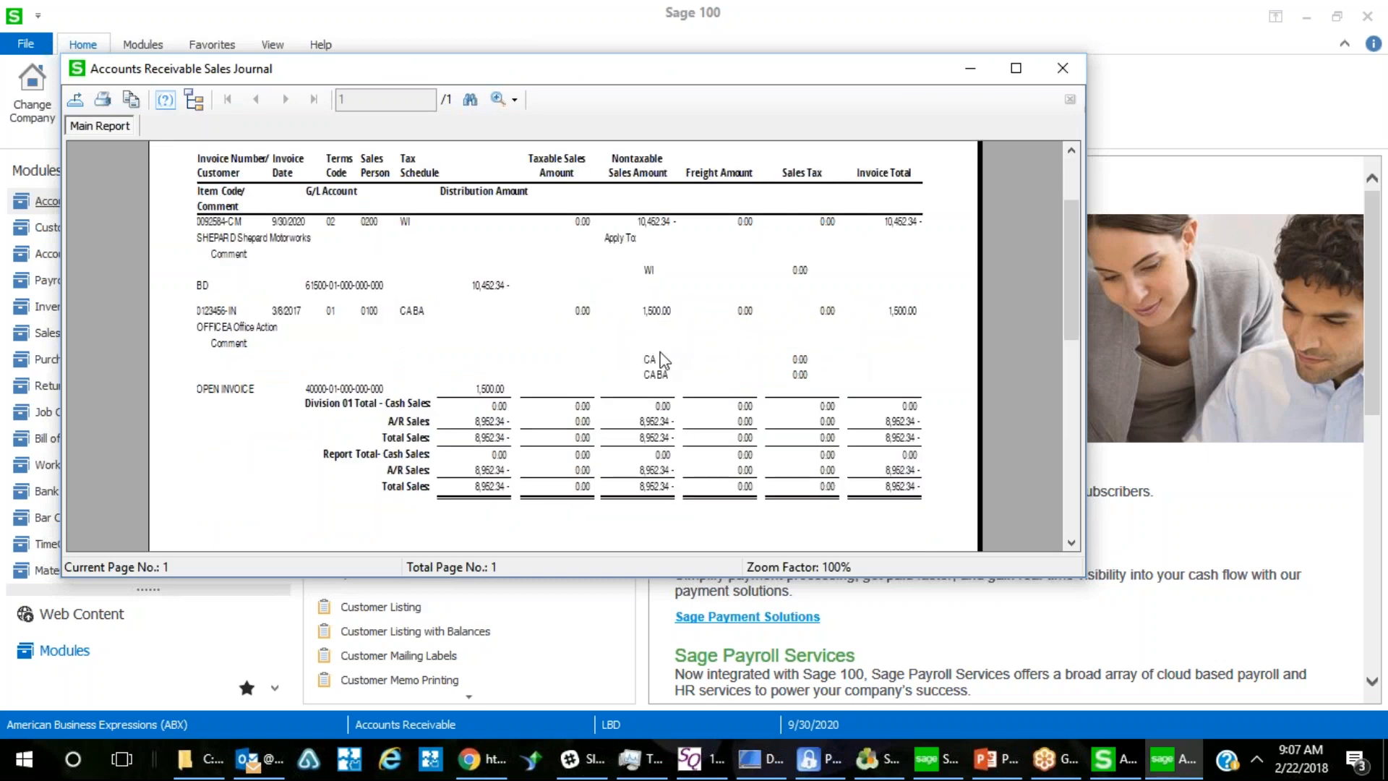
scroll(662, 359, "up", 3)
left_click(501, 413)
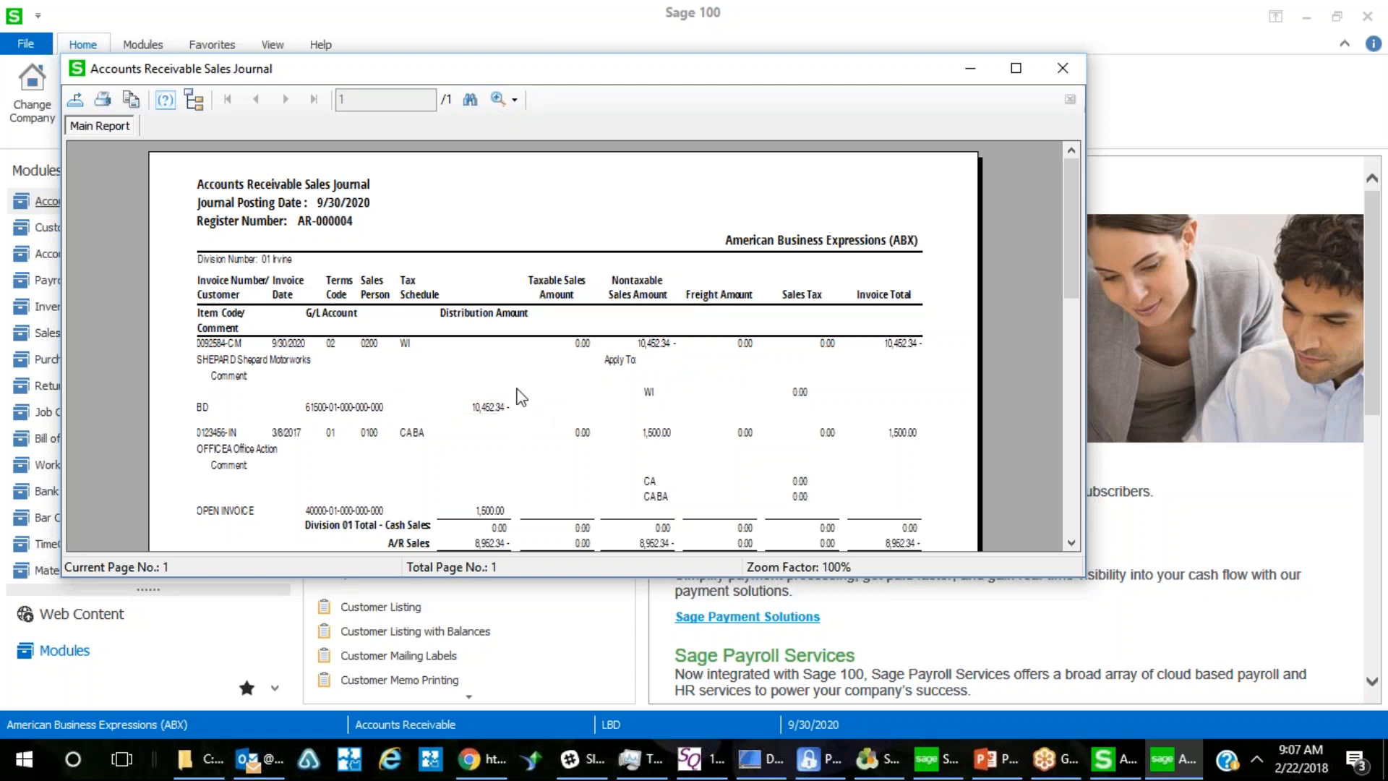
scroll(524, 397, "down", 3)
scroll(524, 397, "up", 3)
left_click(1053, 67)
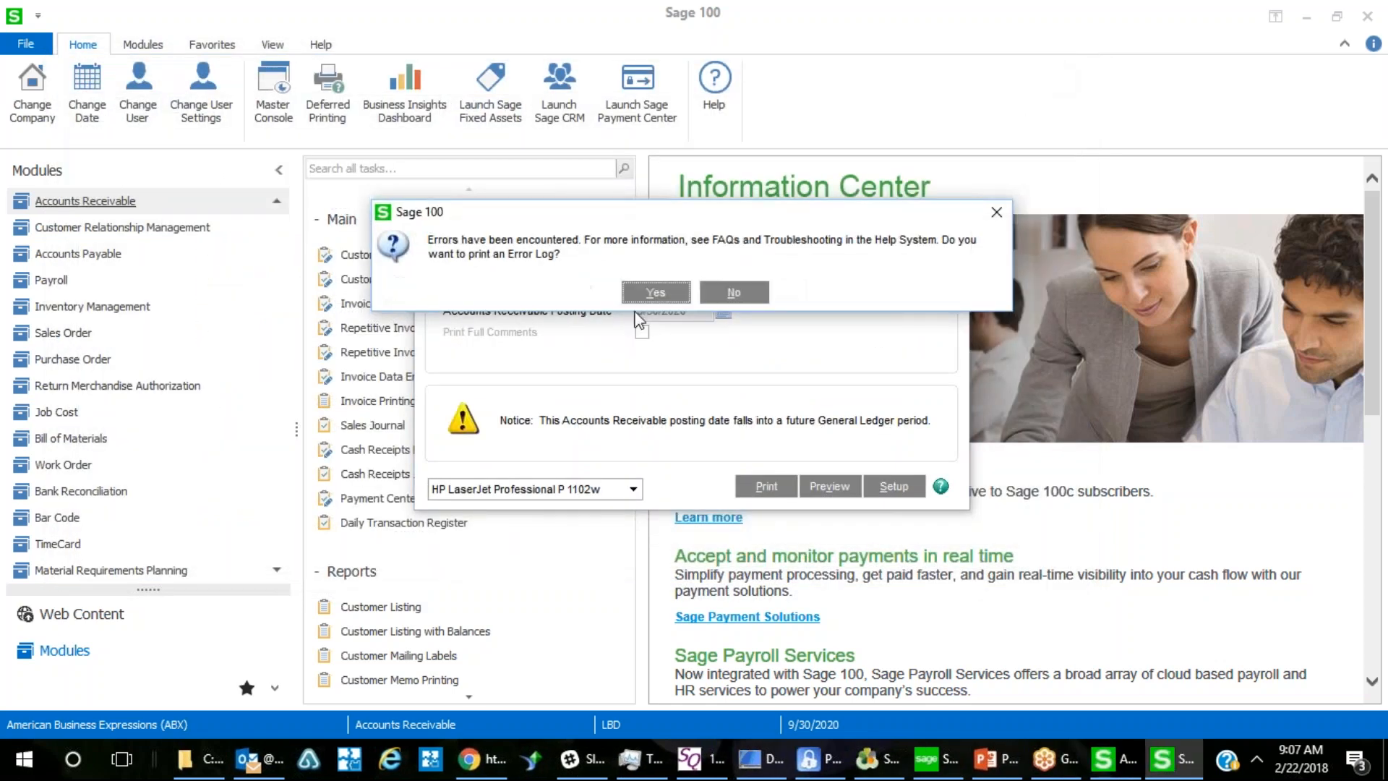
Open the Sales Journal error log and close it unprinted, and check the General Ledger period and posting date in the Sales Journal options.
left_click(677, 302)
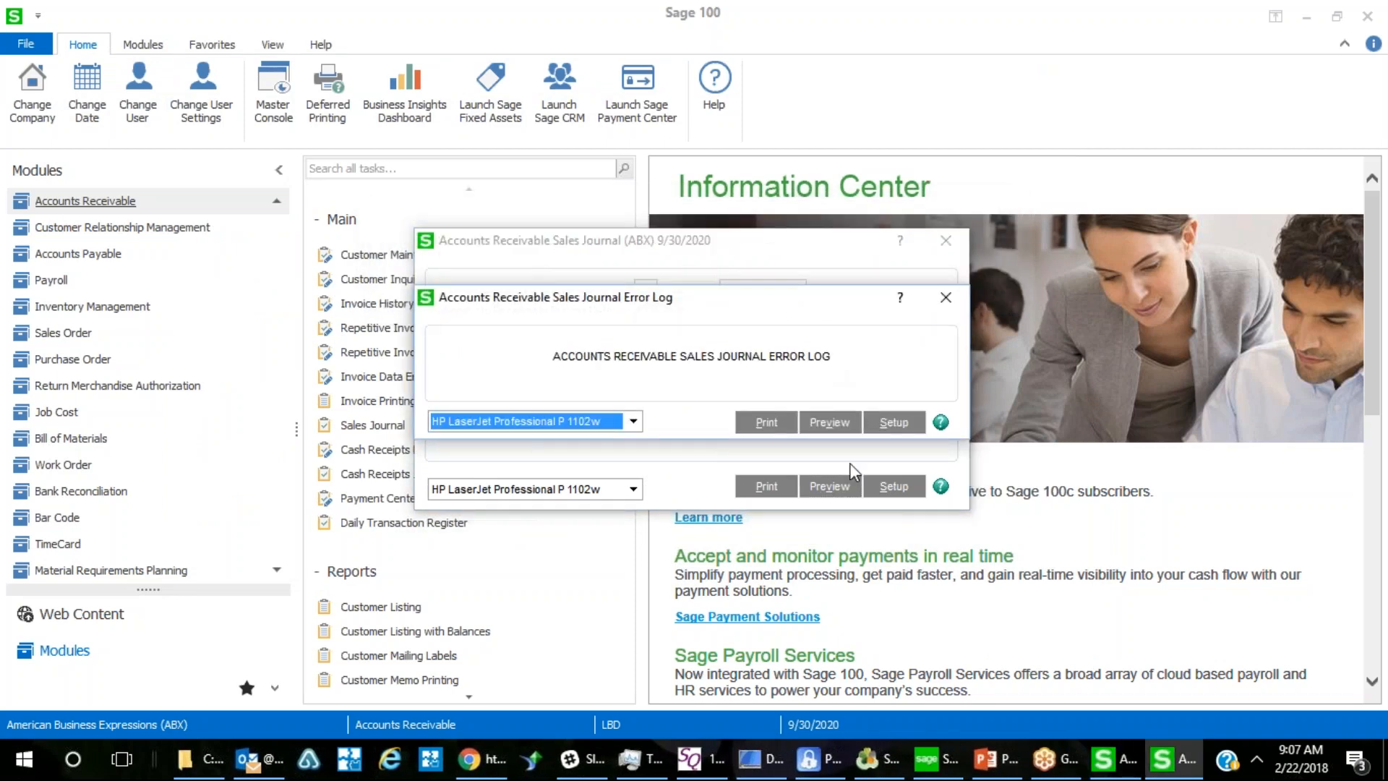
left_click(945, 297)
scroll(527, 463, "down", 2)
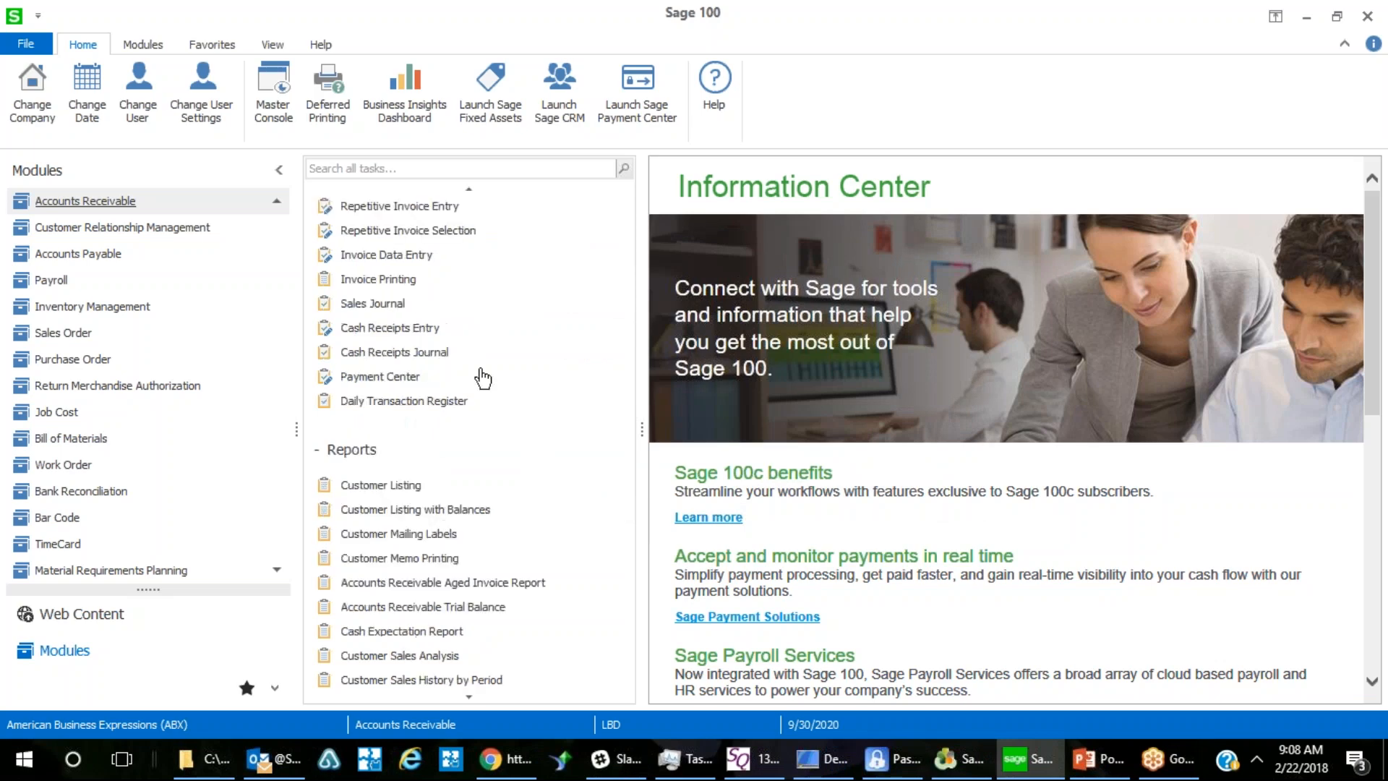
left_click(377, 303)
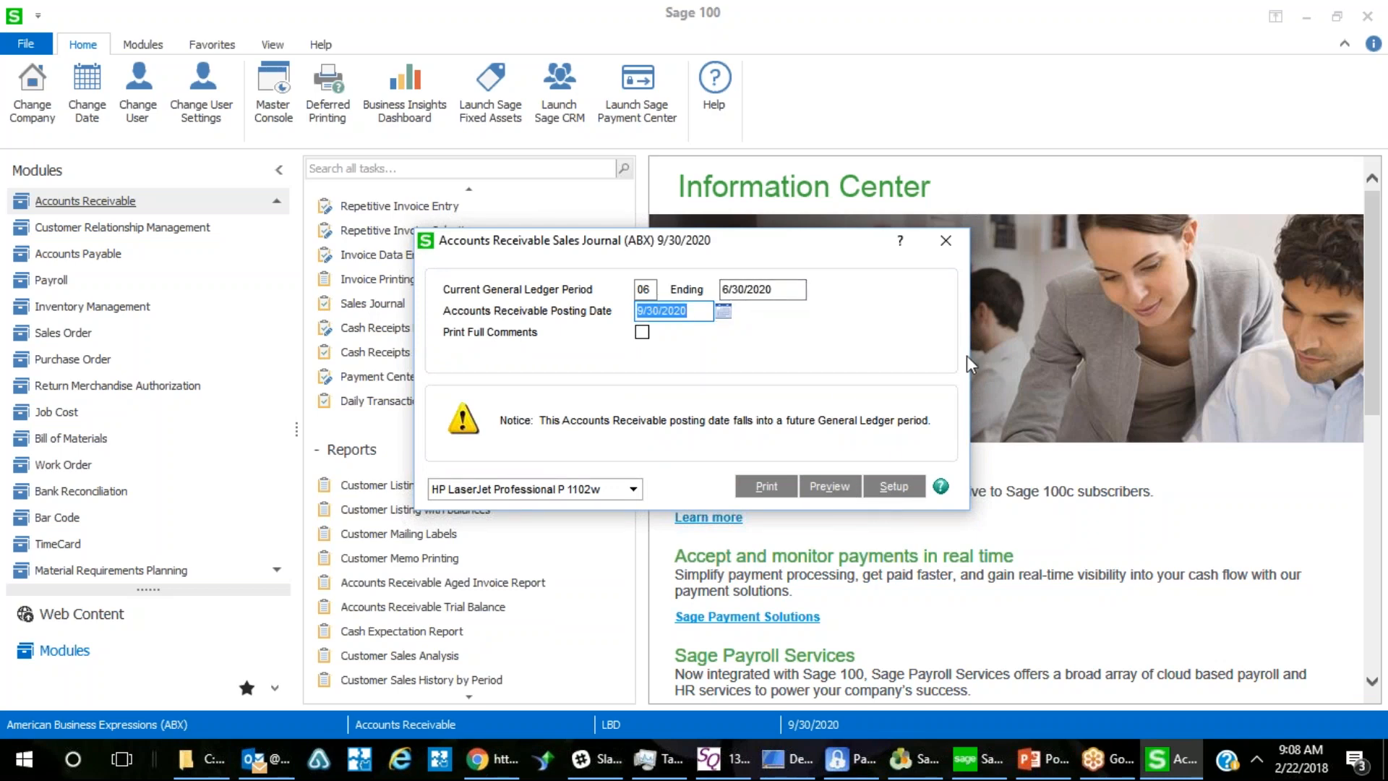
left_click(947, 247)
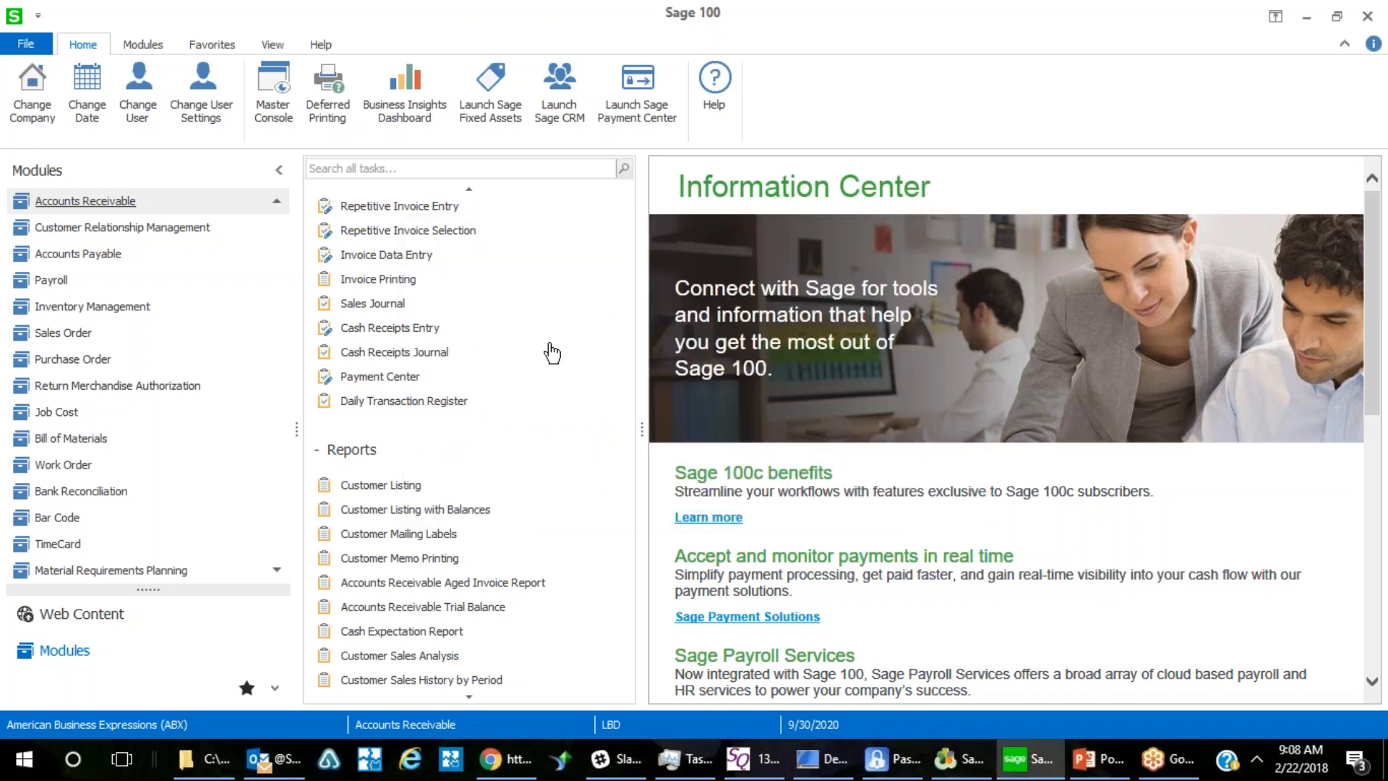
Open and close the General Ledger's Transaction Journal, and check the fiscal year in Account Maintenance.
scroll(192, 267, "up", 1)
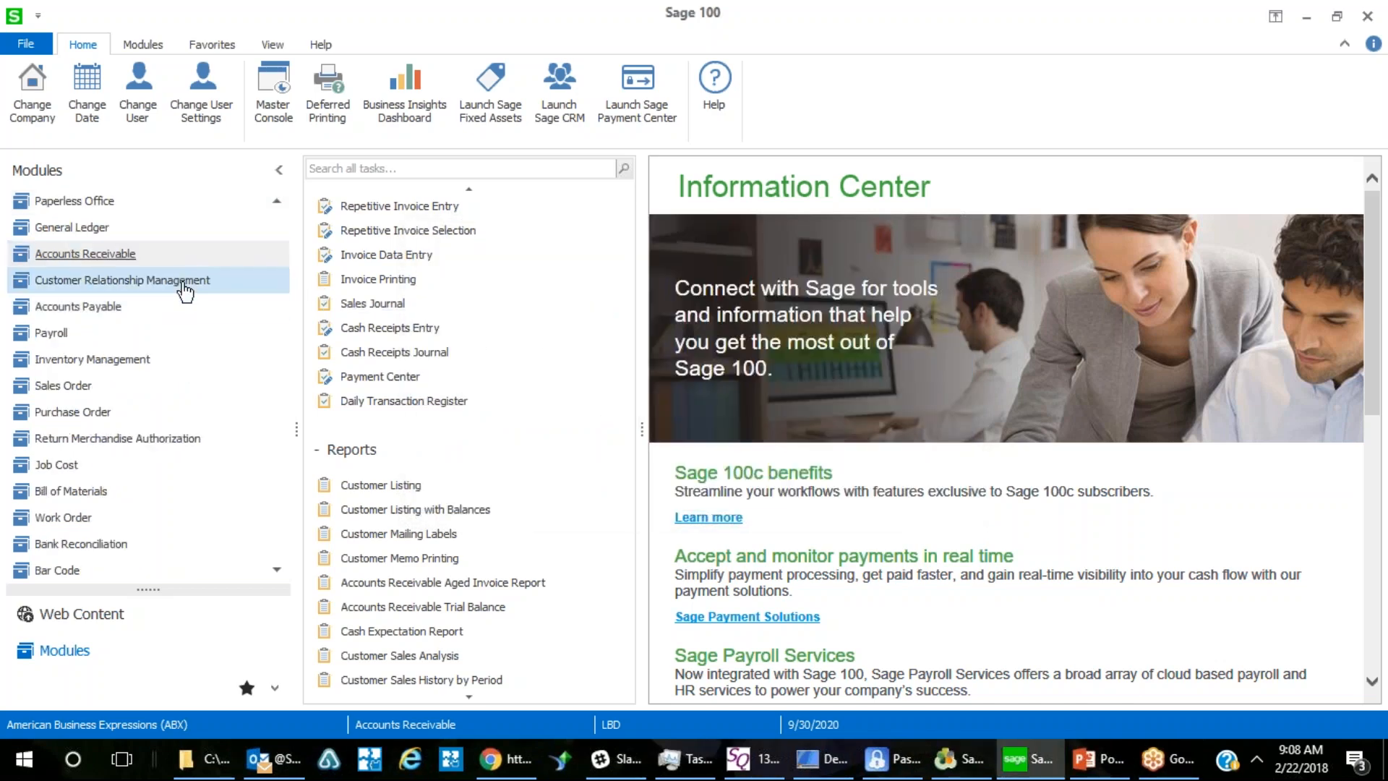
left_click(94, 226)
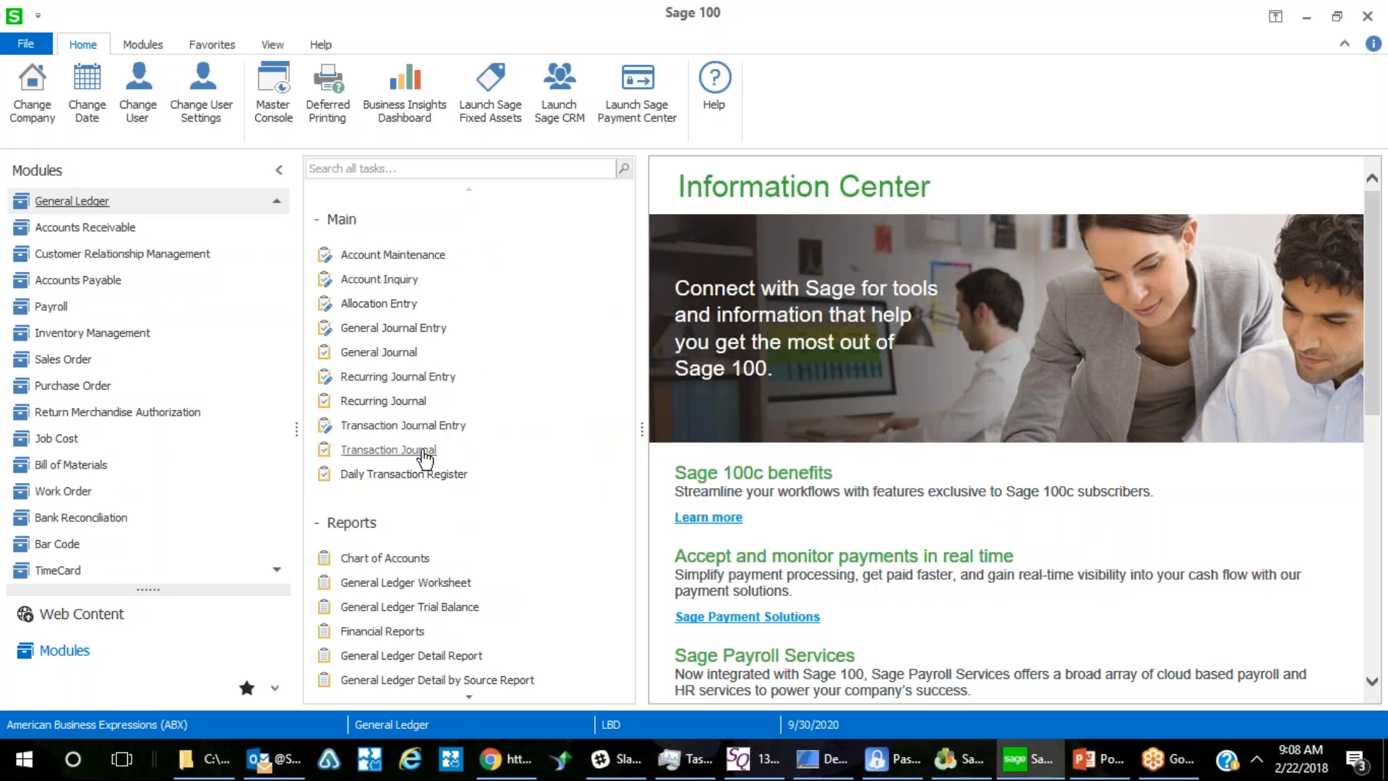
left_click(388, 449)
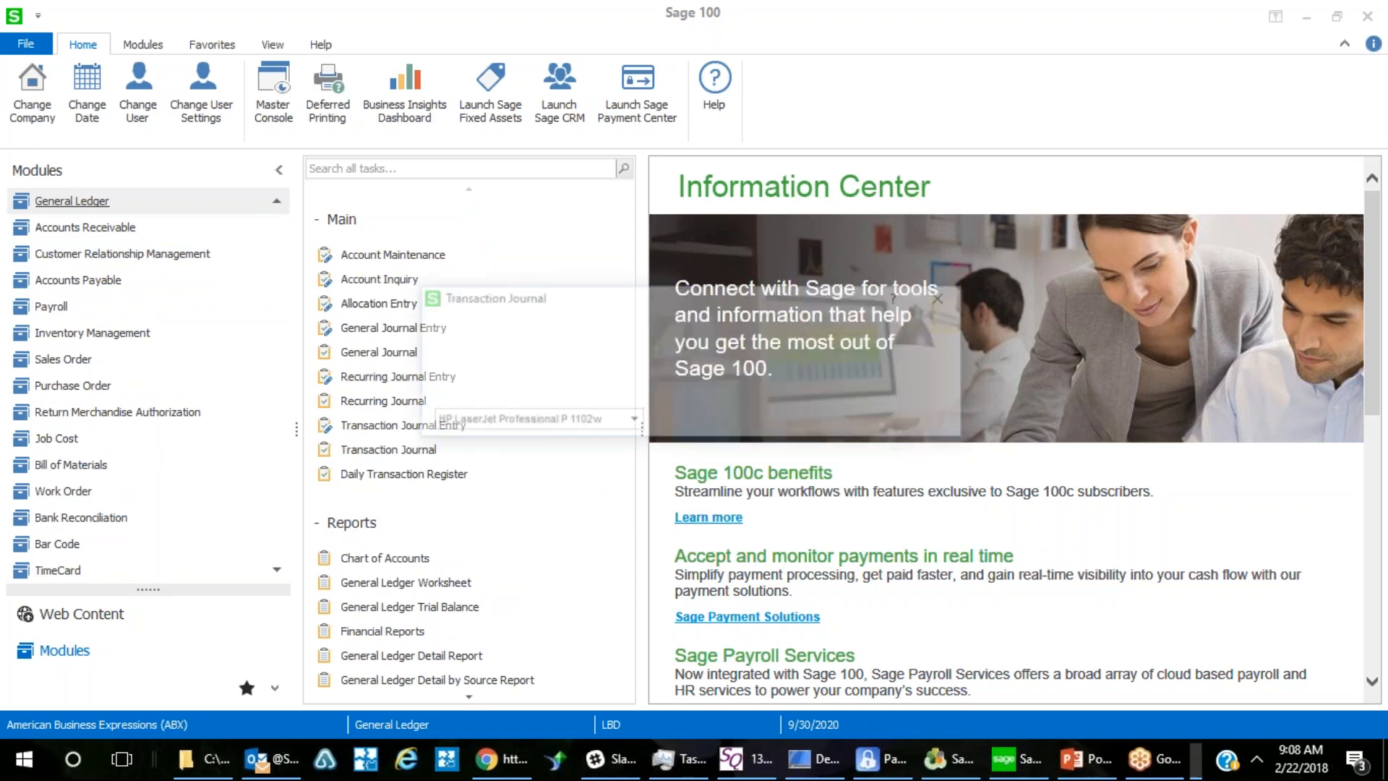
left_click(997, 201)
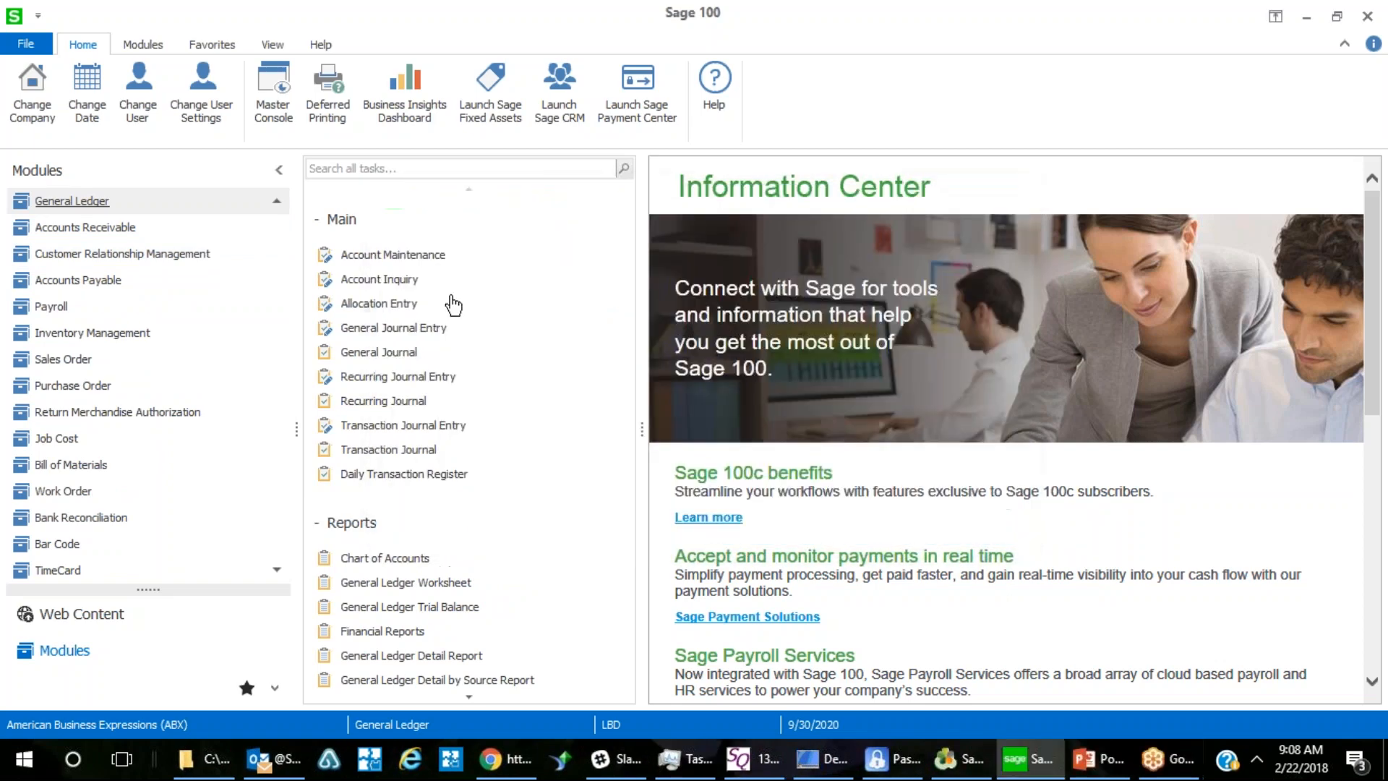
left_click(397, 254)
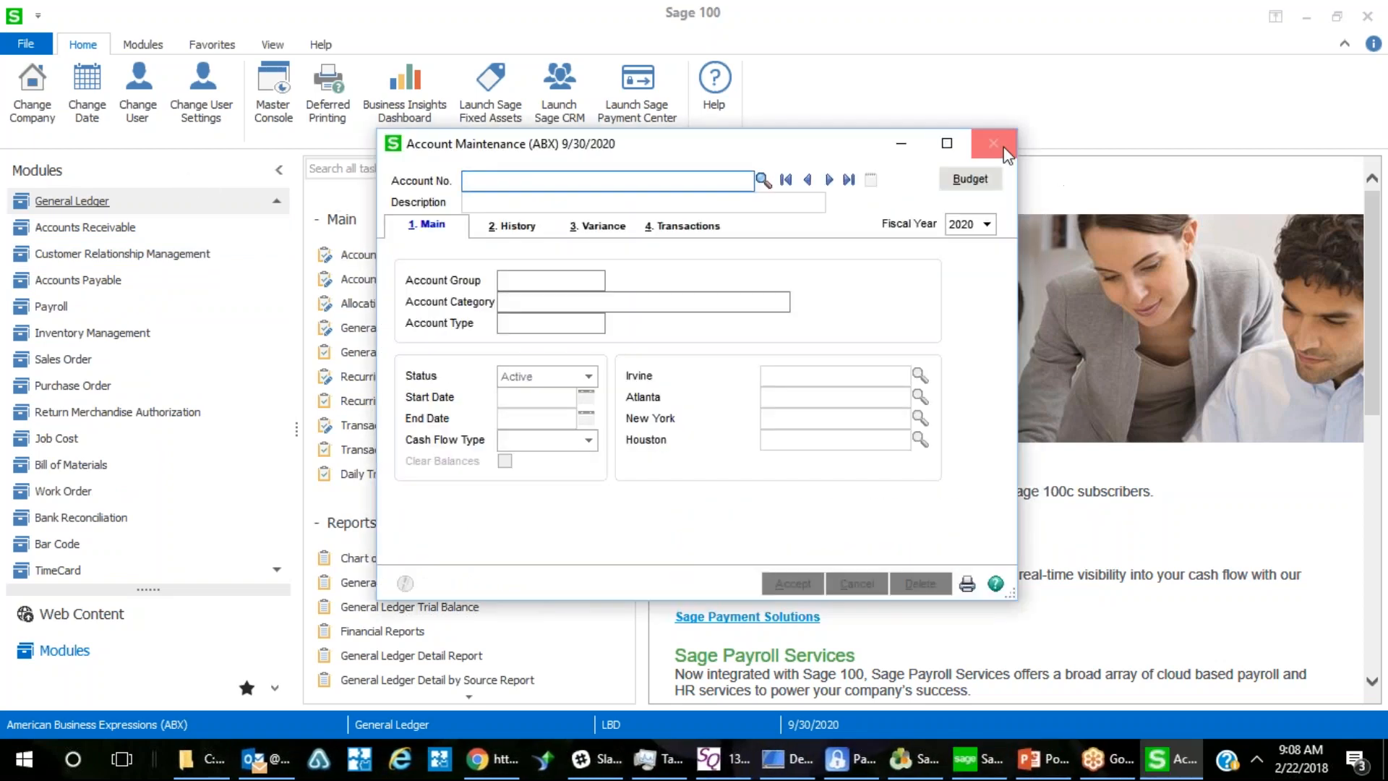
Confirm 9/30/2020 as the General Ledger accounting date.
left_click(88, 111)
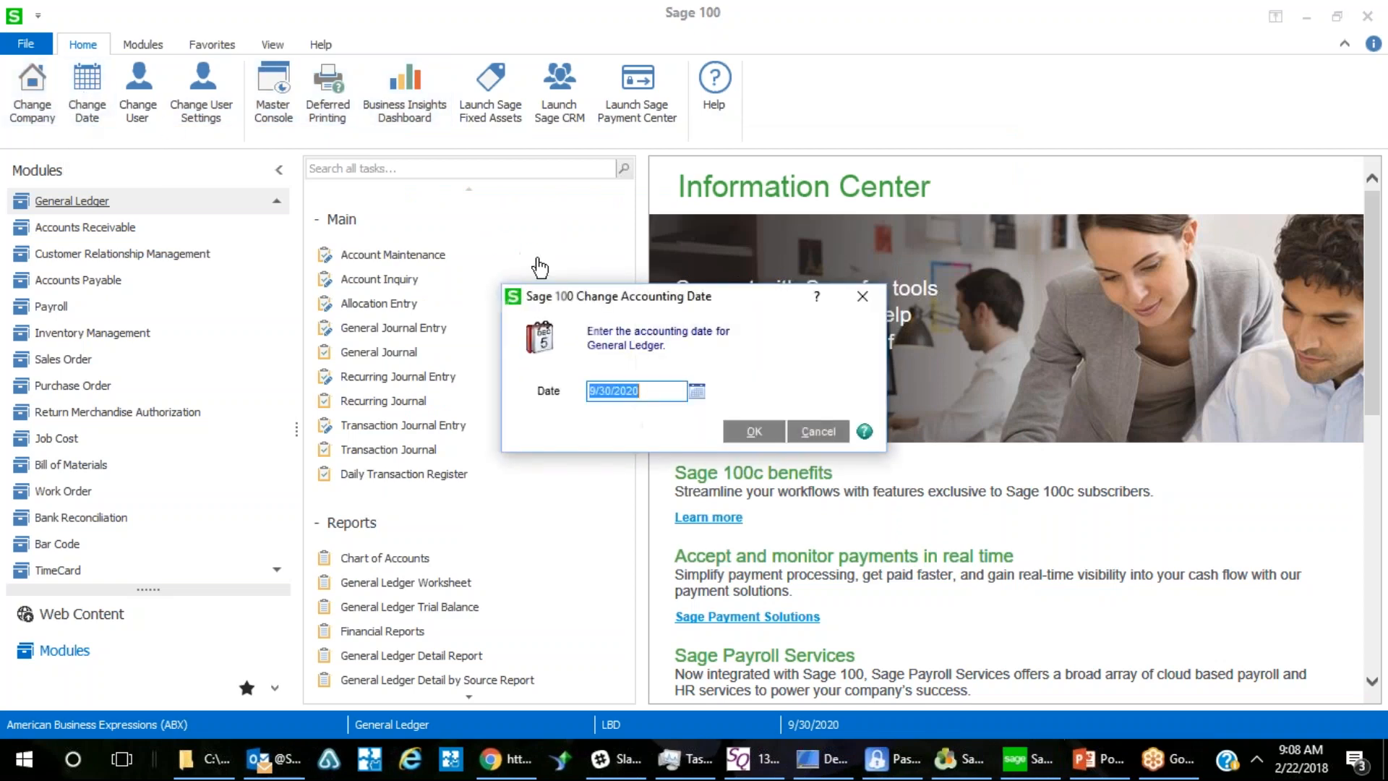
left_click(754, 432)
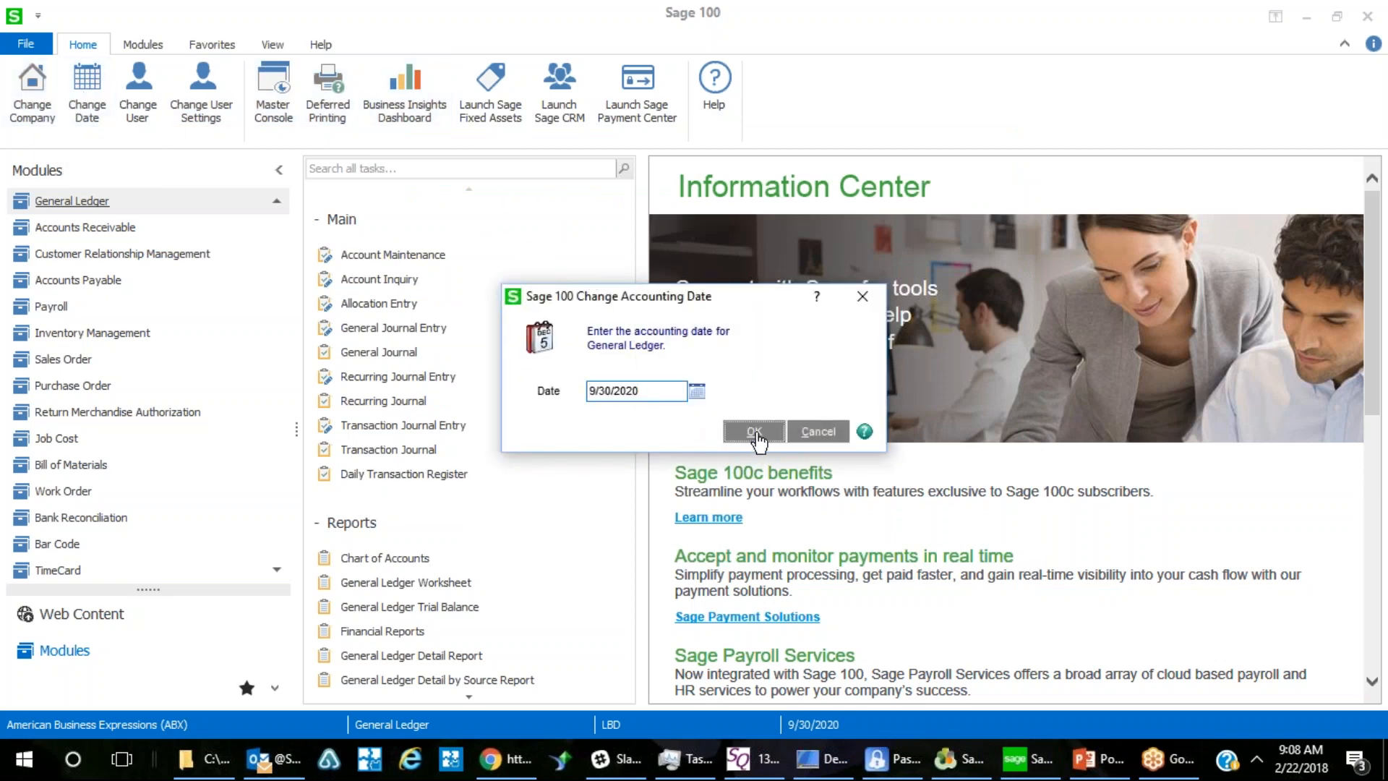
scroll(560, 383, "down", 3)
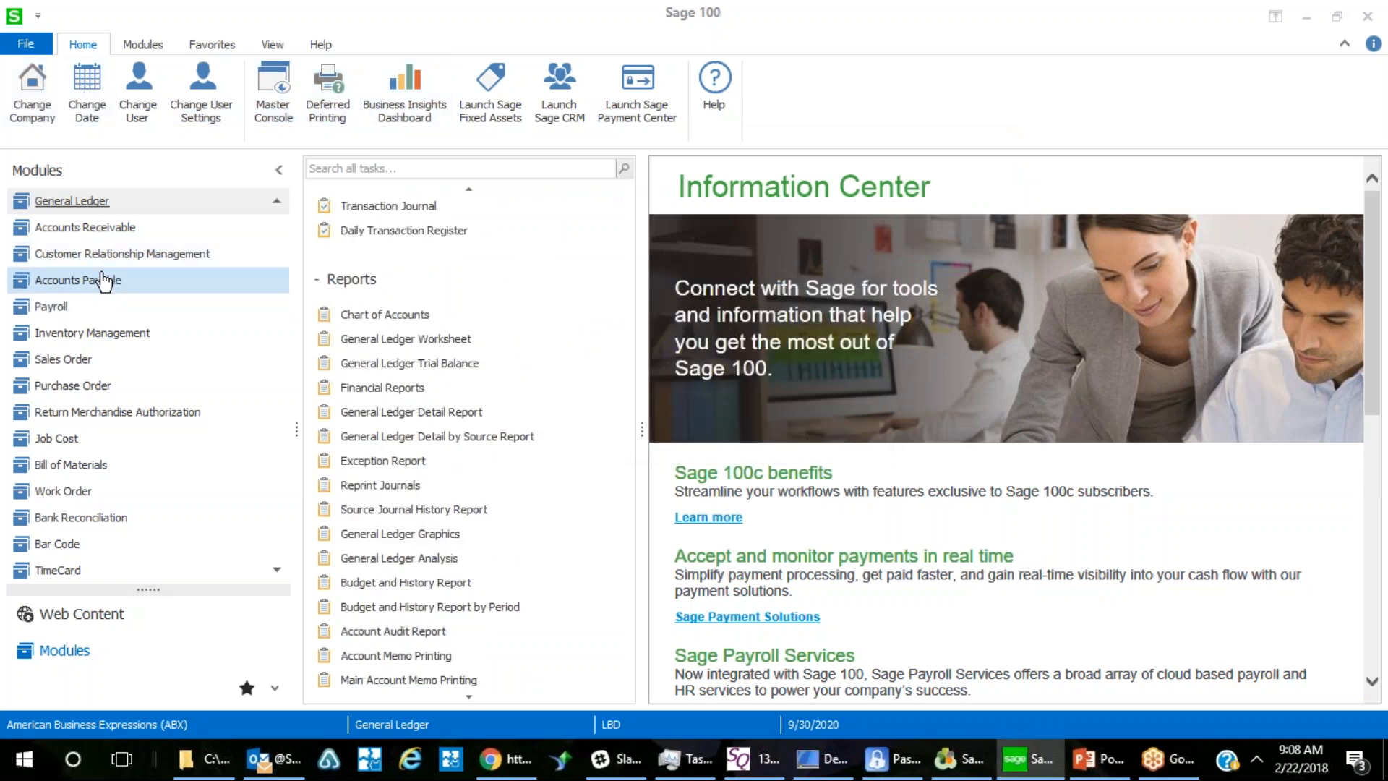
Preview the Accounts Receivable Sales Journal with posting date 9/30/2020, close the preview, and decline the error log.
left_click(109, 228)
left_click(372, 428)
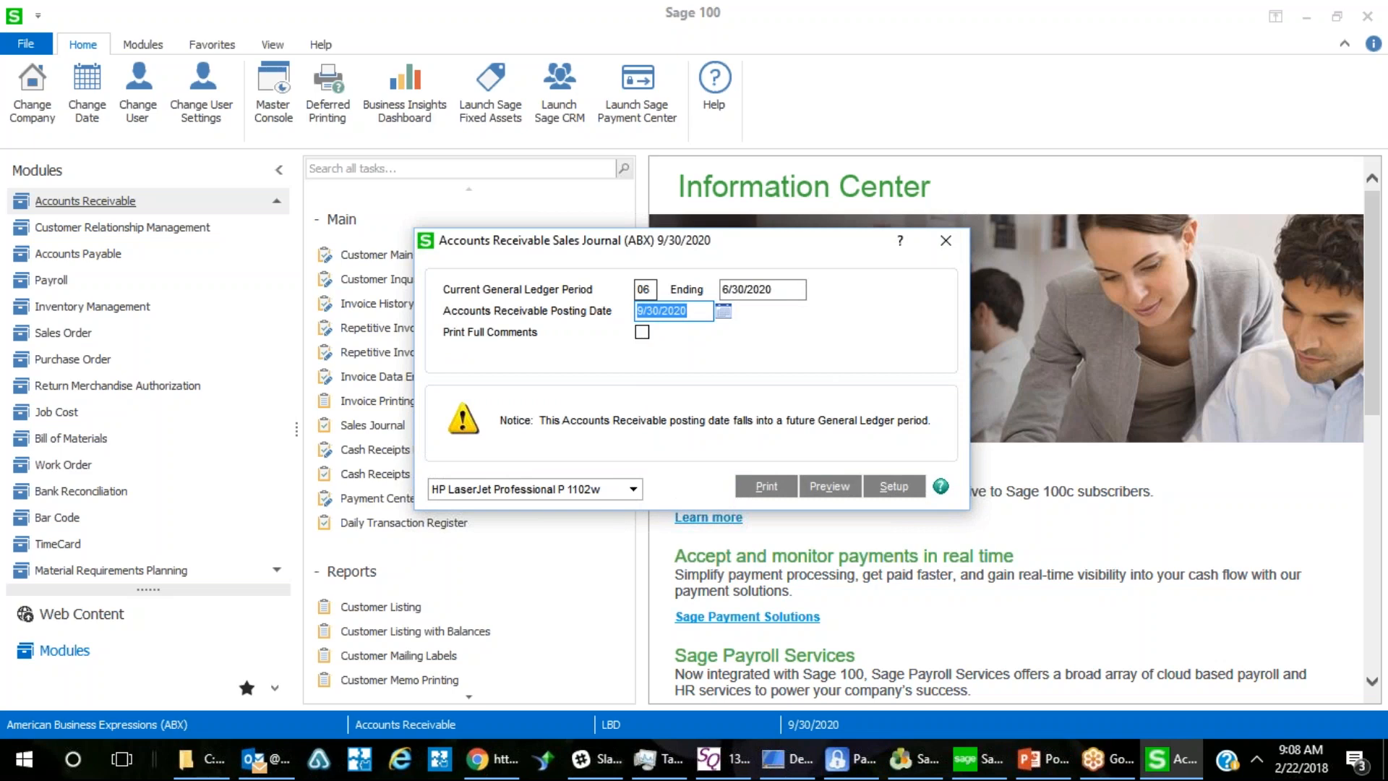
left_click(814, 490)
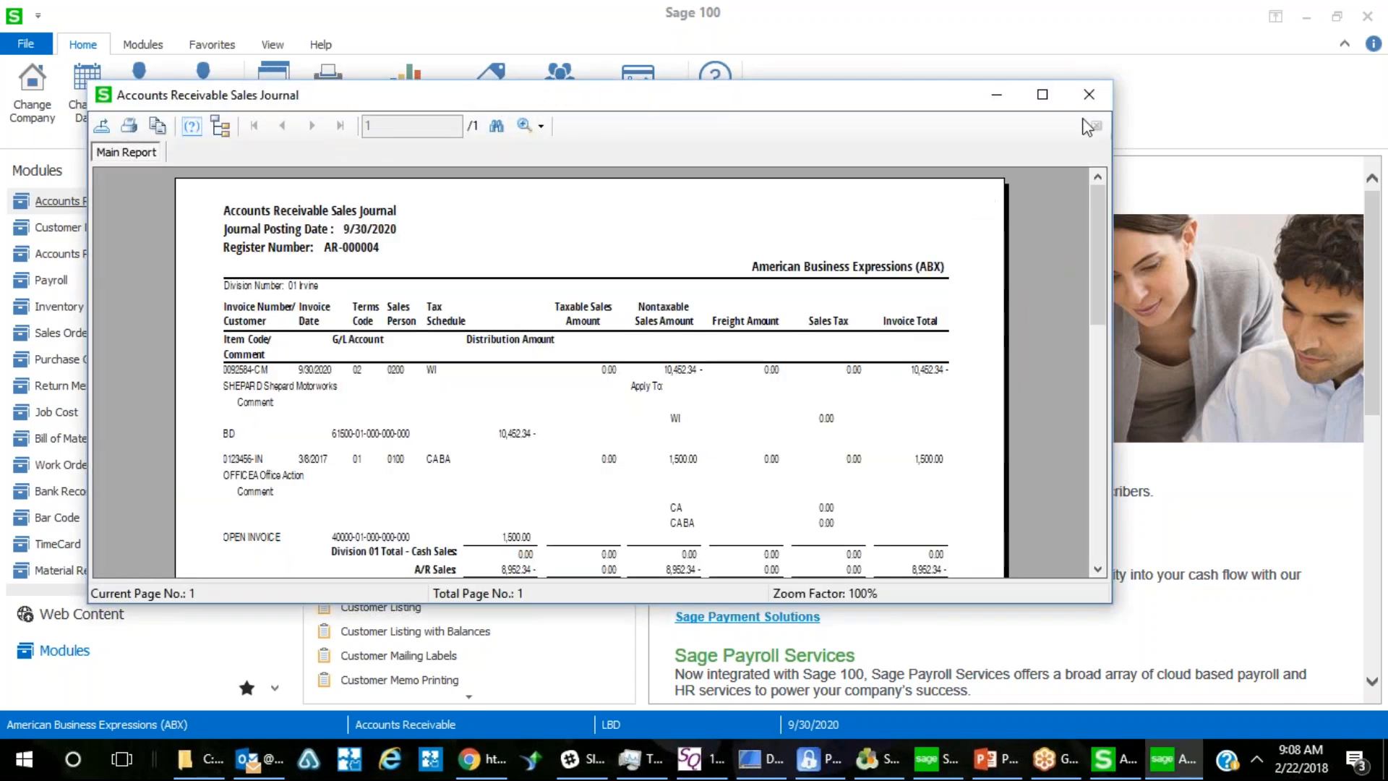
left_click(1092, 105)
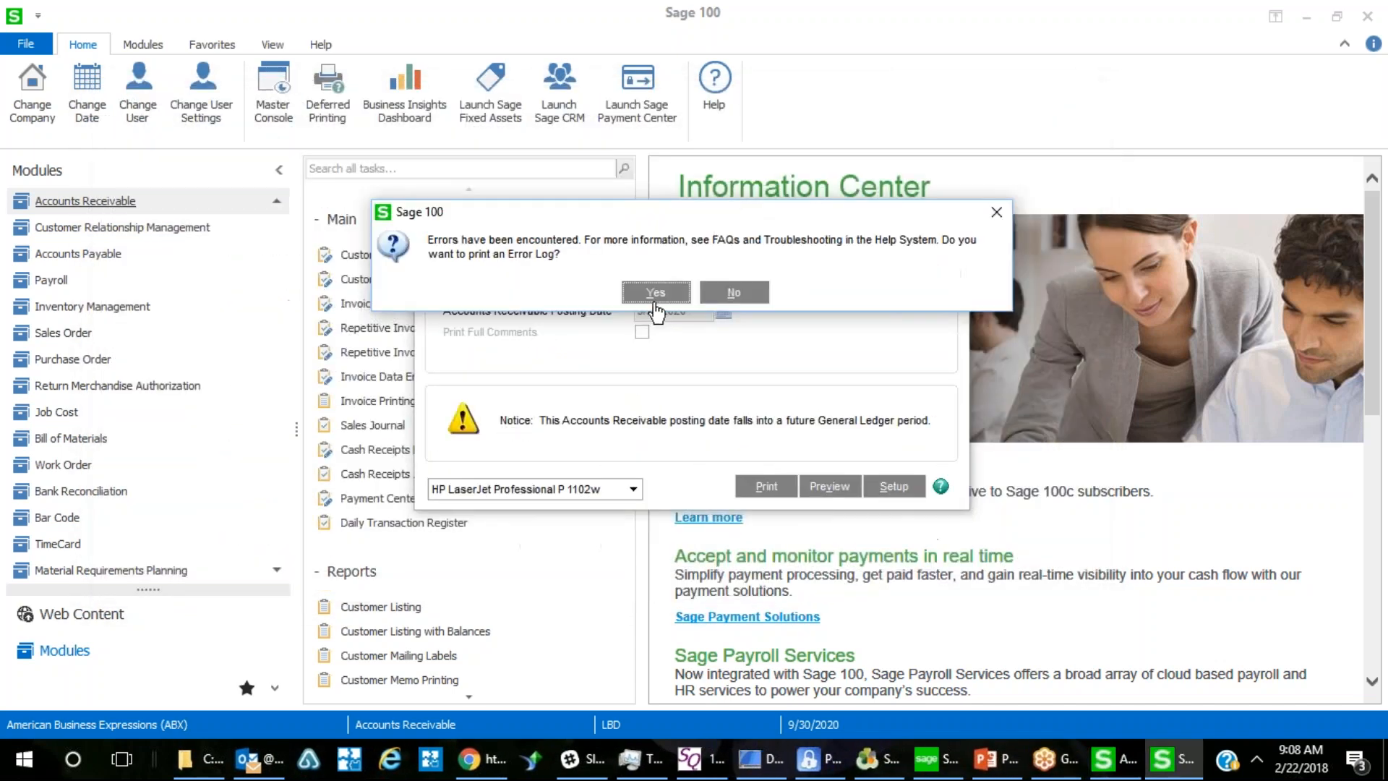
left_click(733, 292)
Preview the Accounts Receivable Aged Invoice Report with the STANDARD setting, examine Shepard Motorworks' open invoice, and close the report.
scroll(550, 405, "down", 2)
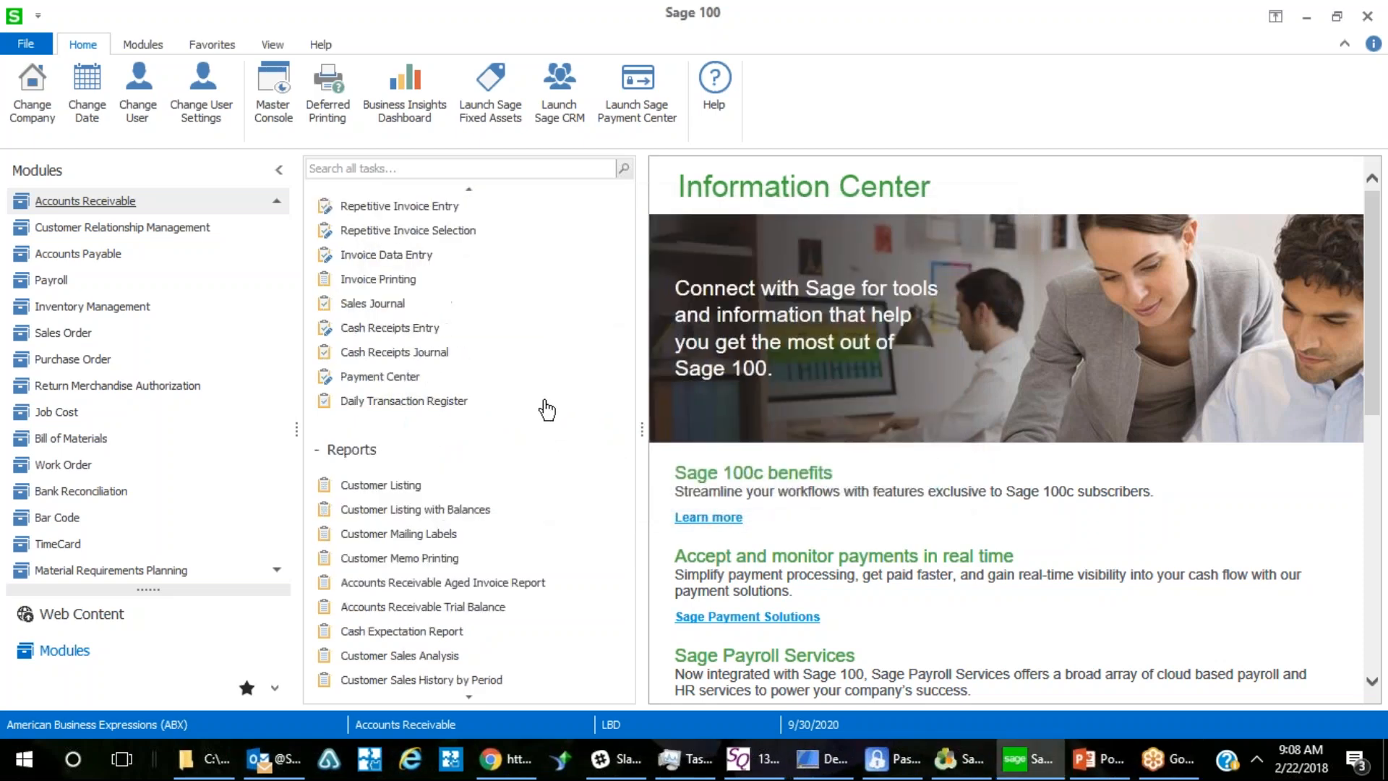
scroll(548, 405, "down", 2)
scroll(546, 402, "down", 2)
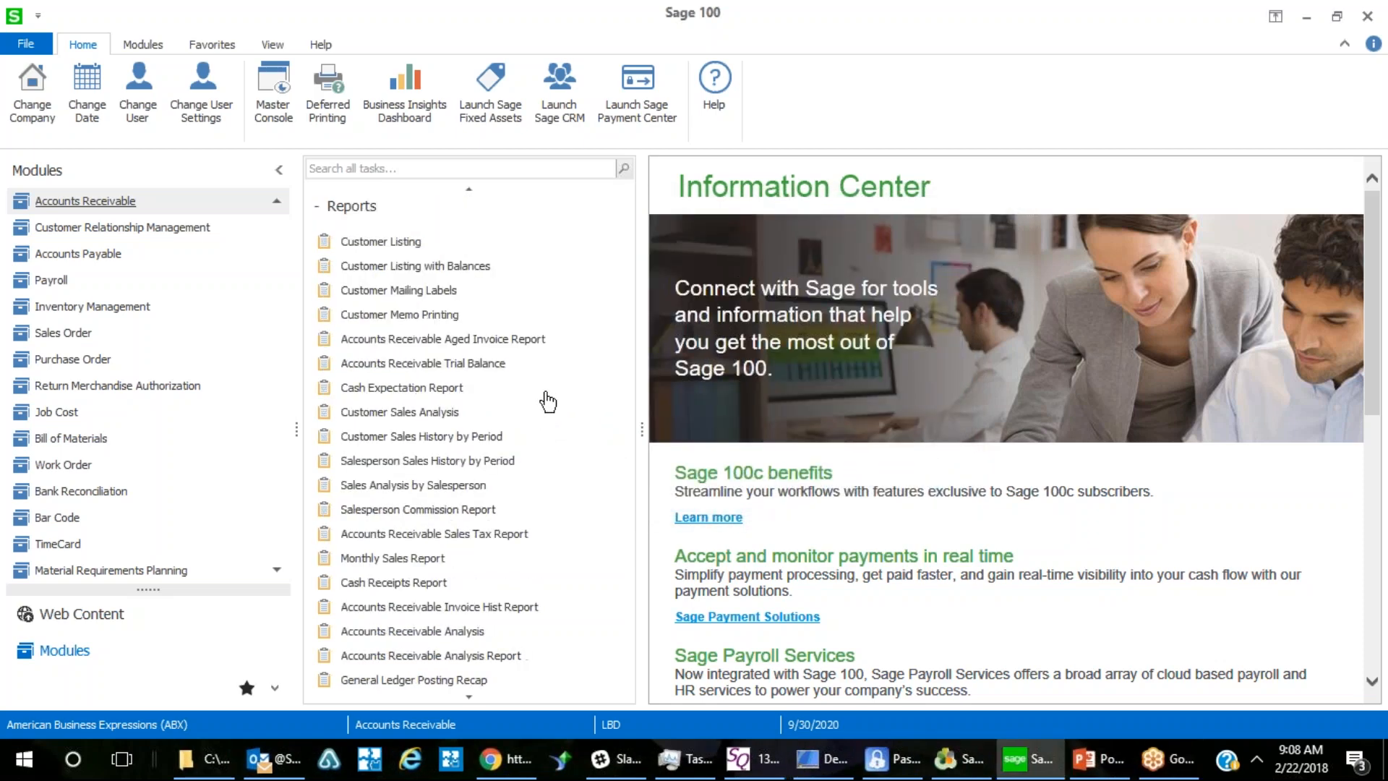
left_click(438, 340)
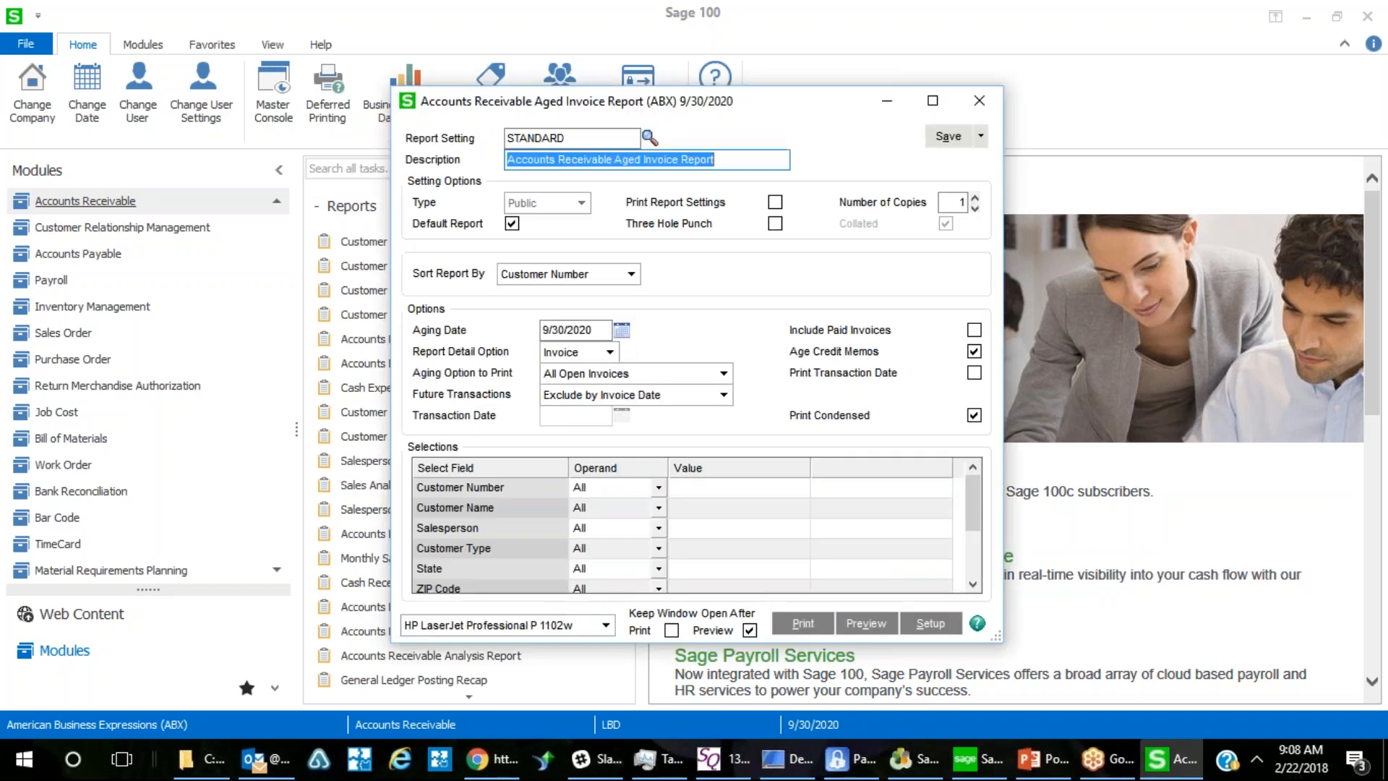
left_click(871, 629)
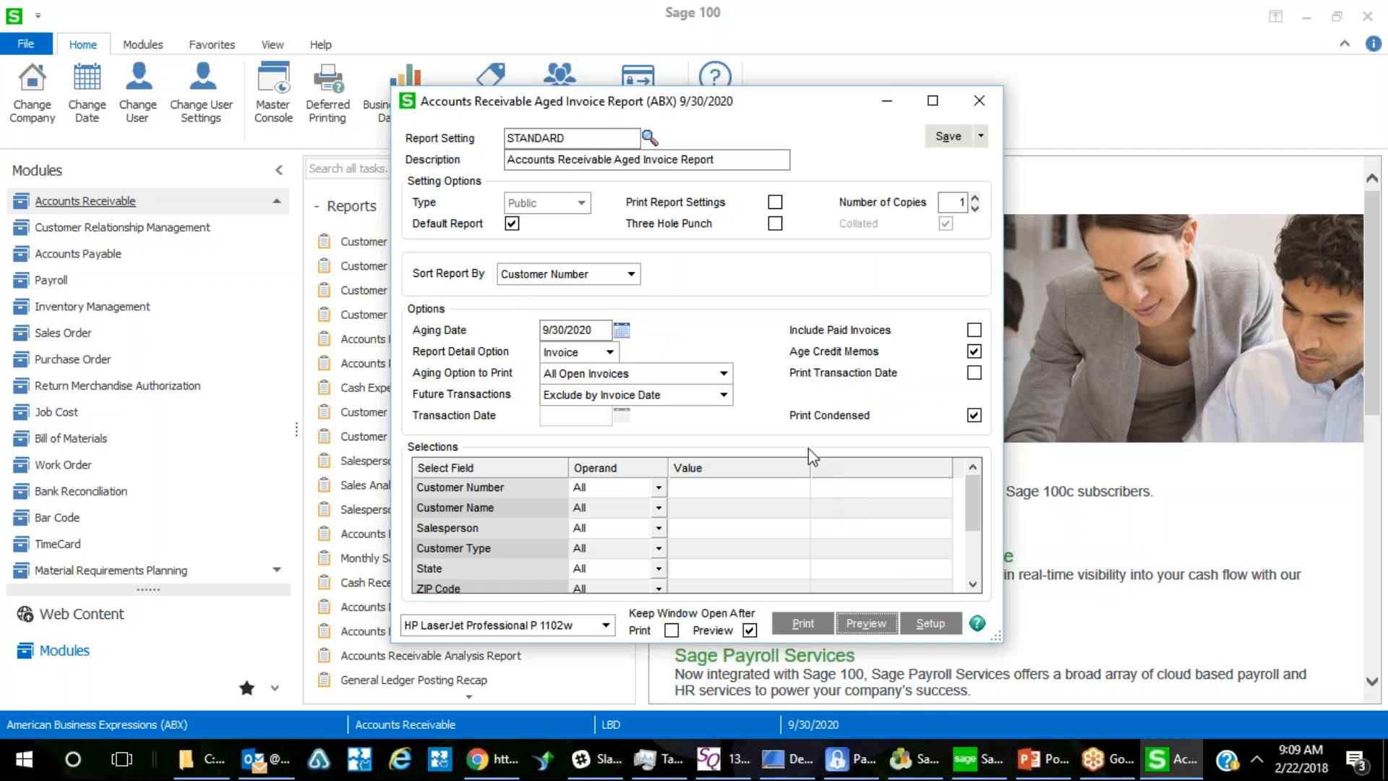
scroll(803, 445, "down", 5)
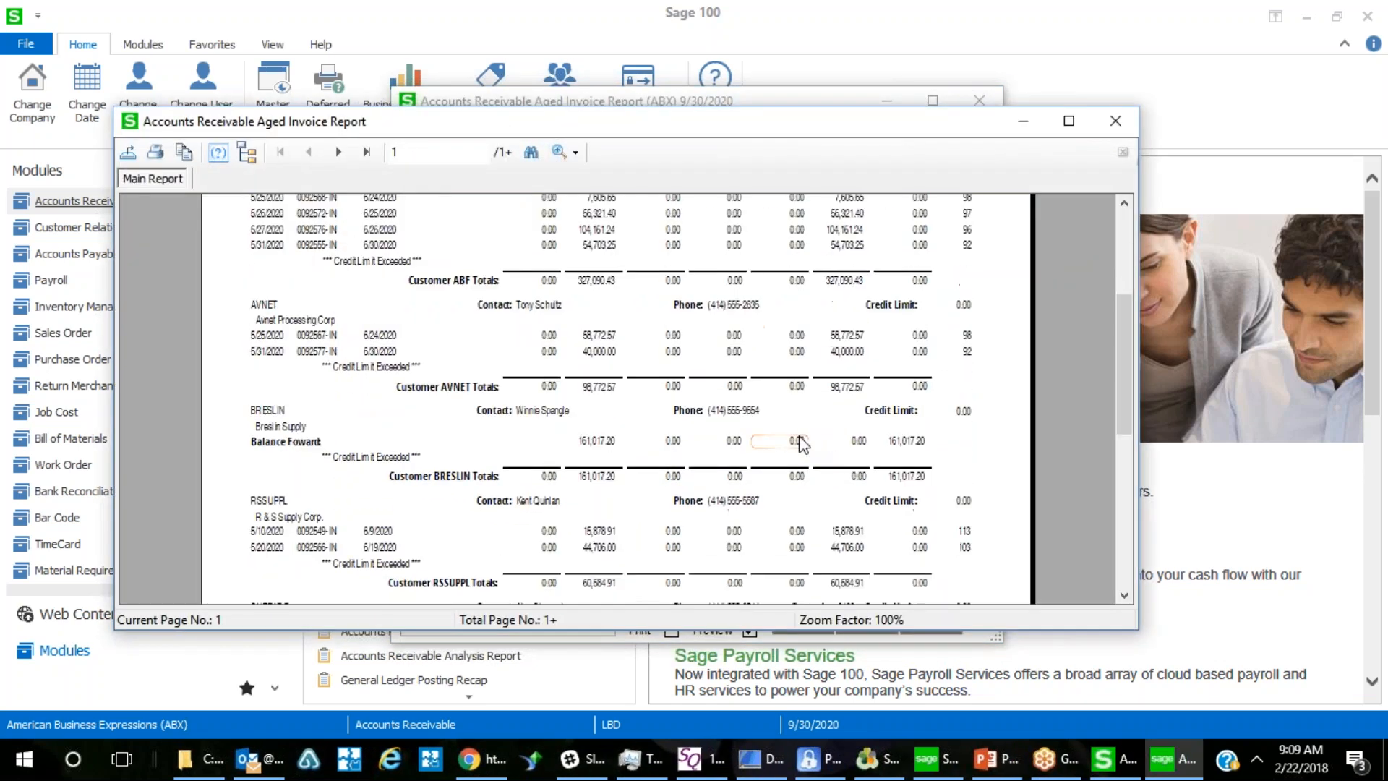
scroll(802, 444, "down", 6)
scroll(652, 421, "up", 2)
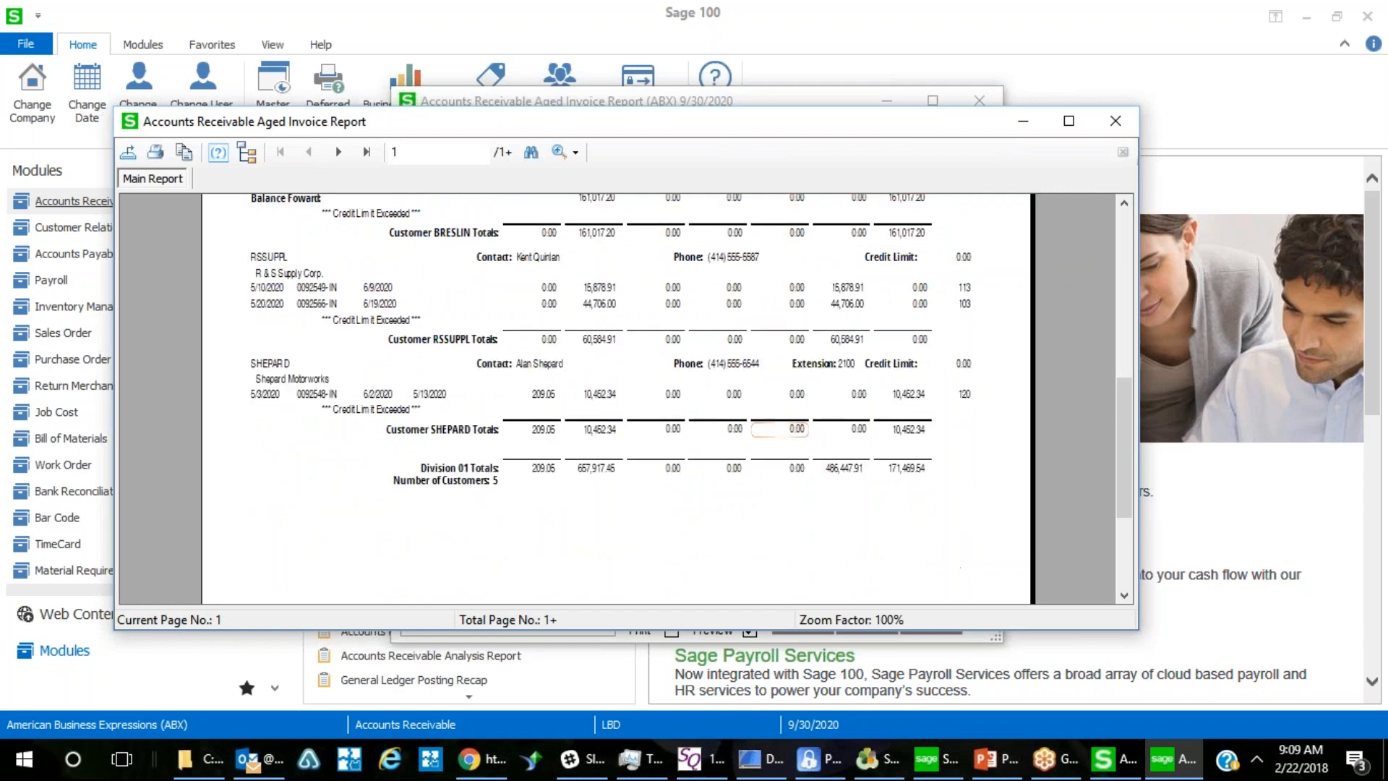
left_click(1116, 120)
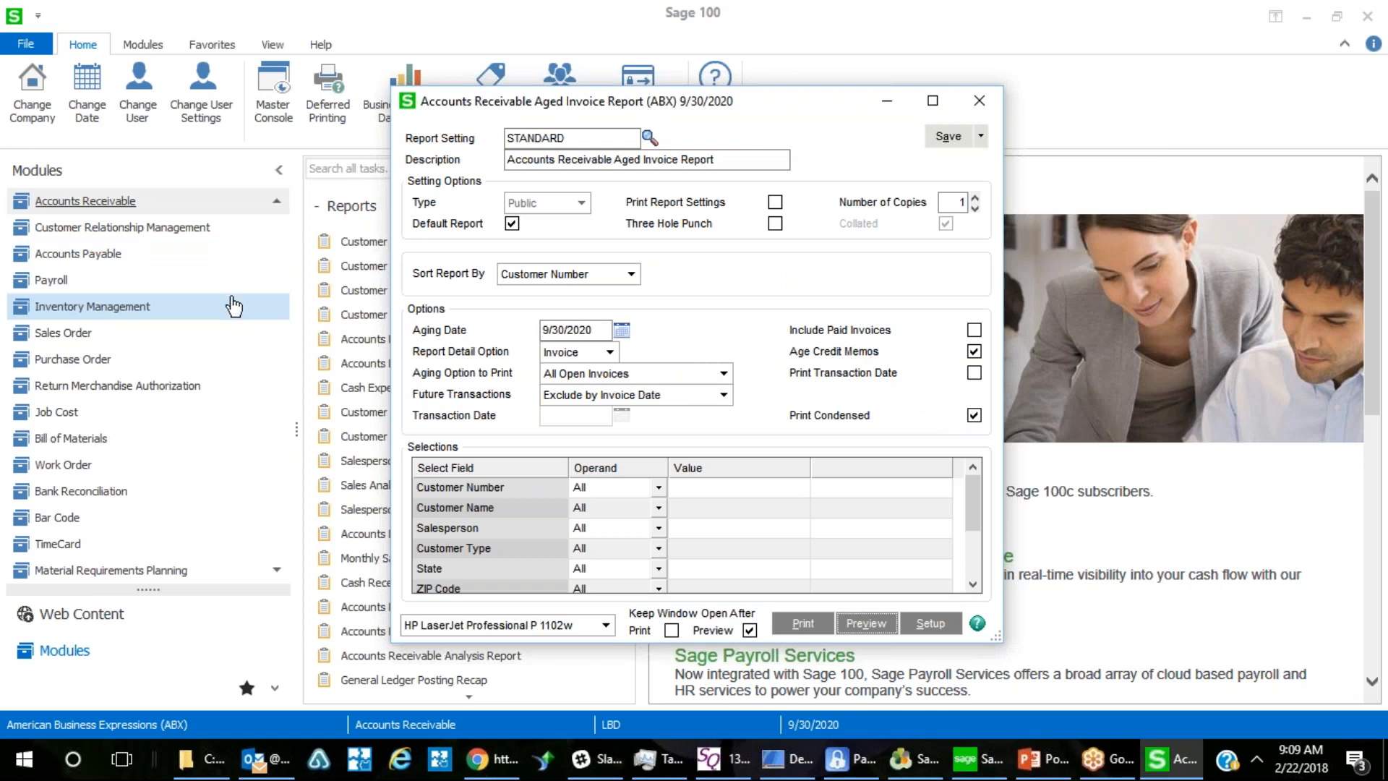
left_click(979, 101)
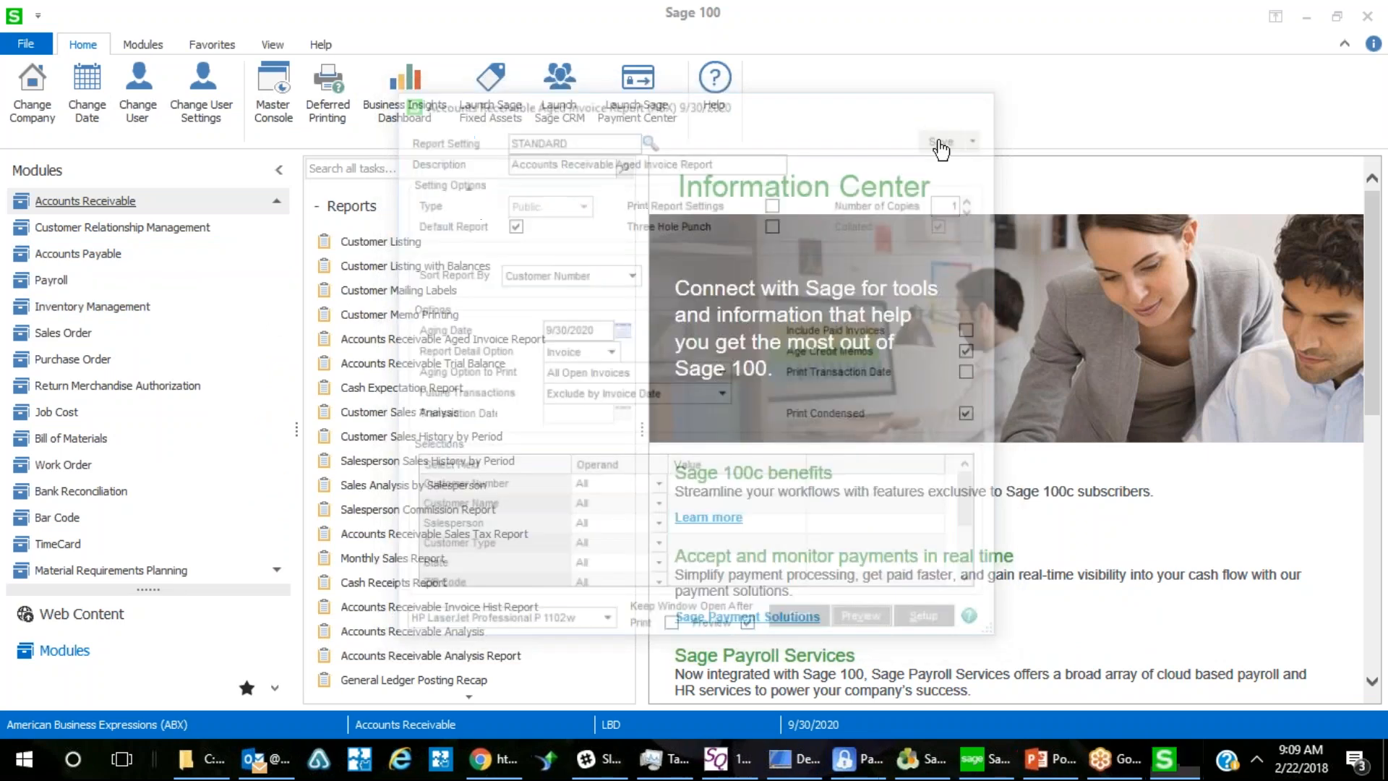
Set the Accounts Receivable Sales Journal's posting date to 6/30/2020.
scroll(567, 375, "up", 3)
scroll(570, 371, "up", 2)
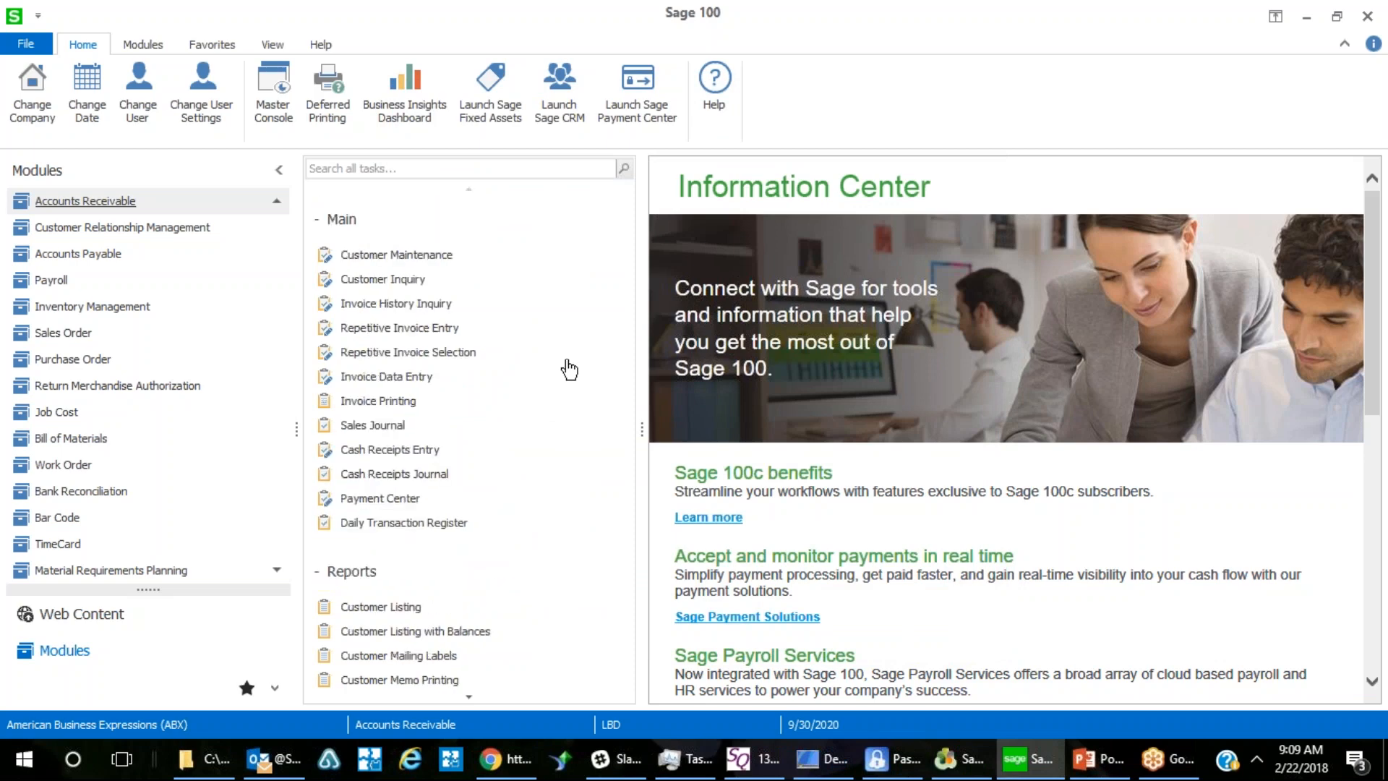
scroll(569, 371, "down", 2)
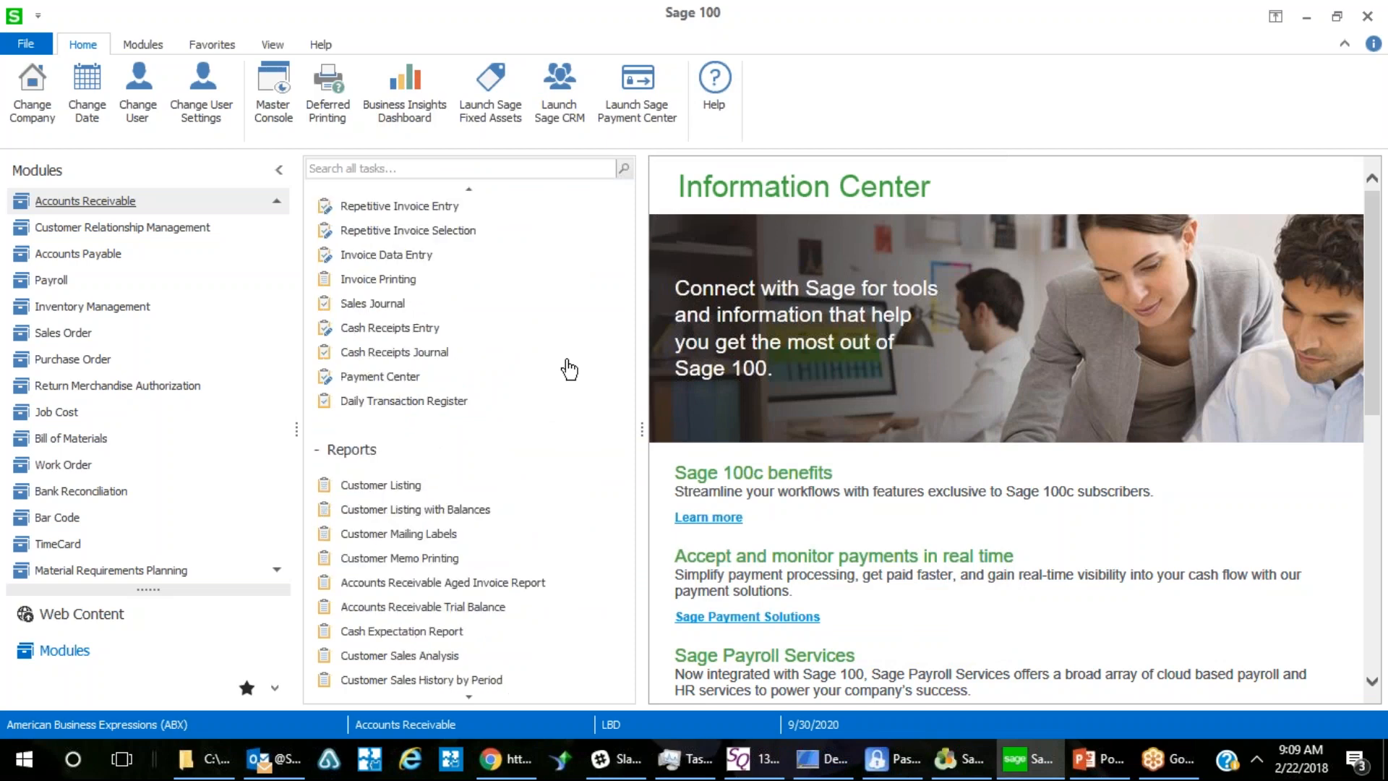
left_click(388, 304)
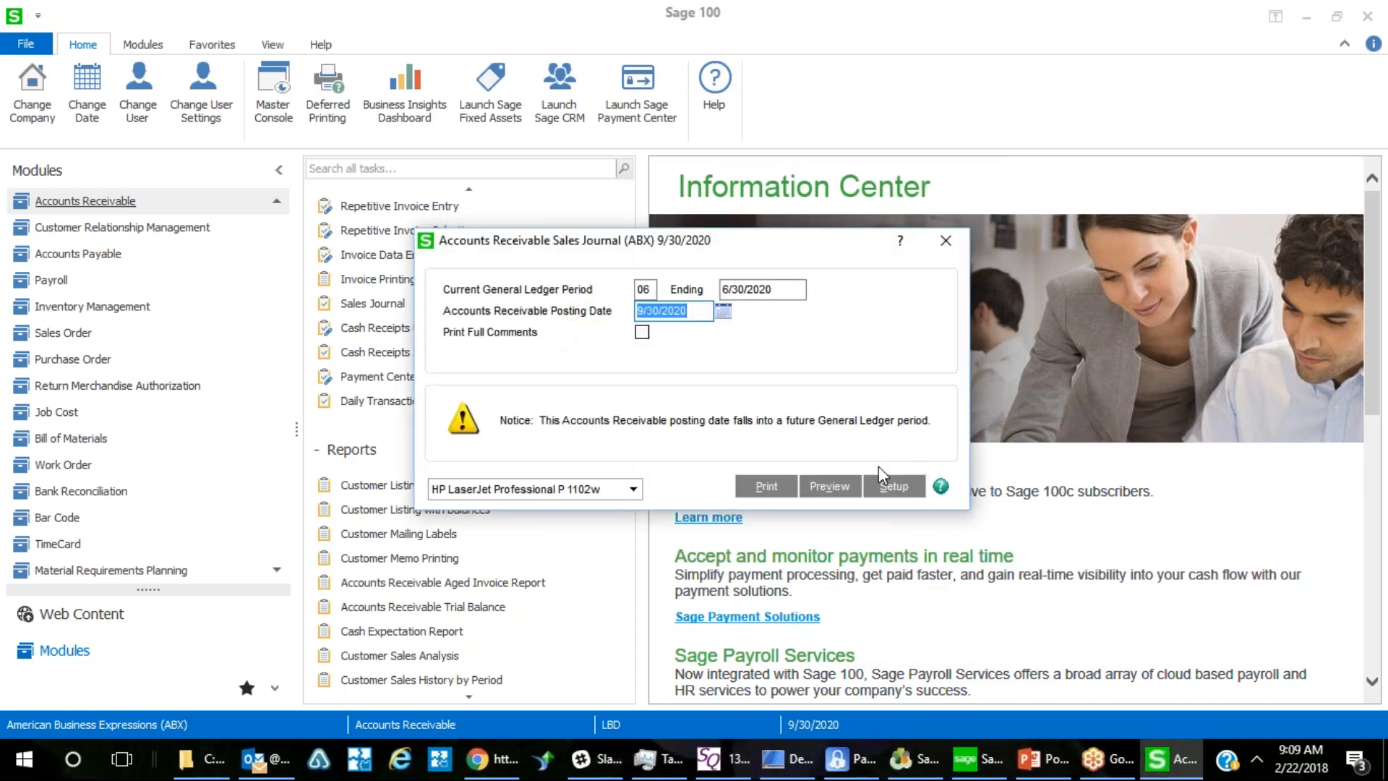
left_click(724, 311)
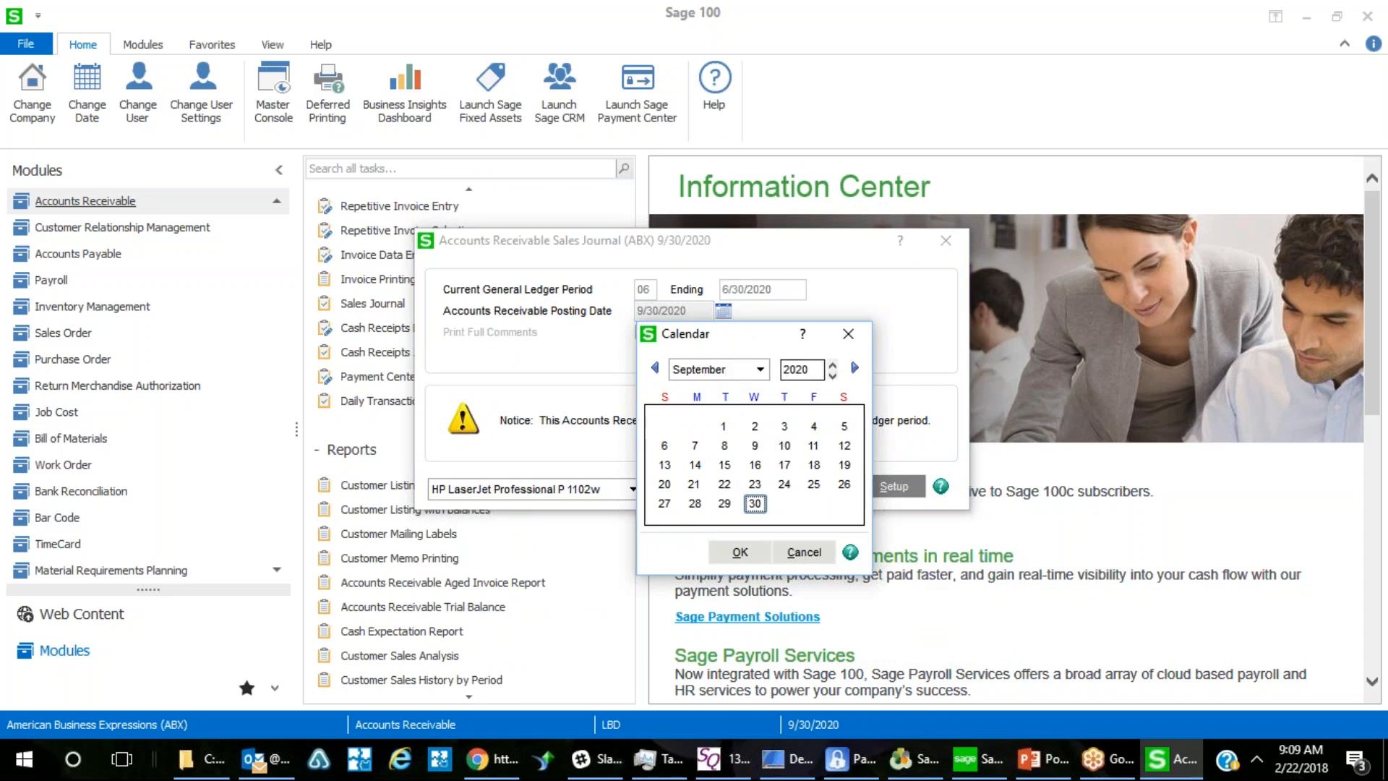
left_click(761, 371)
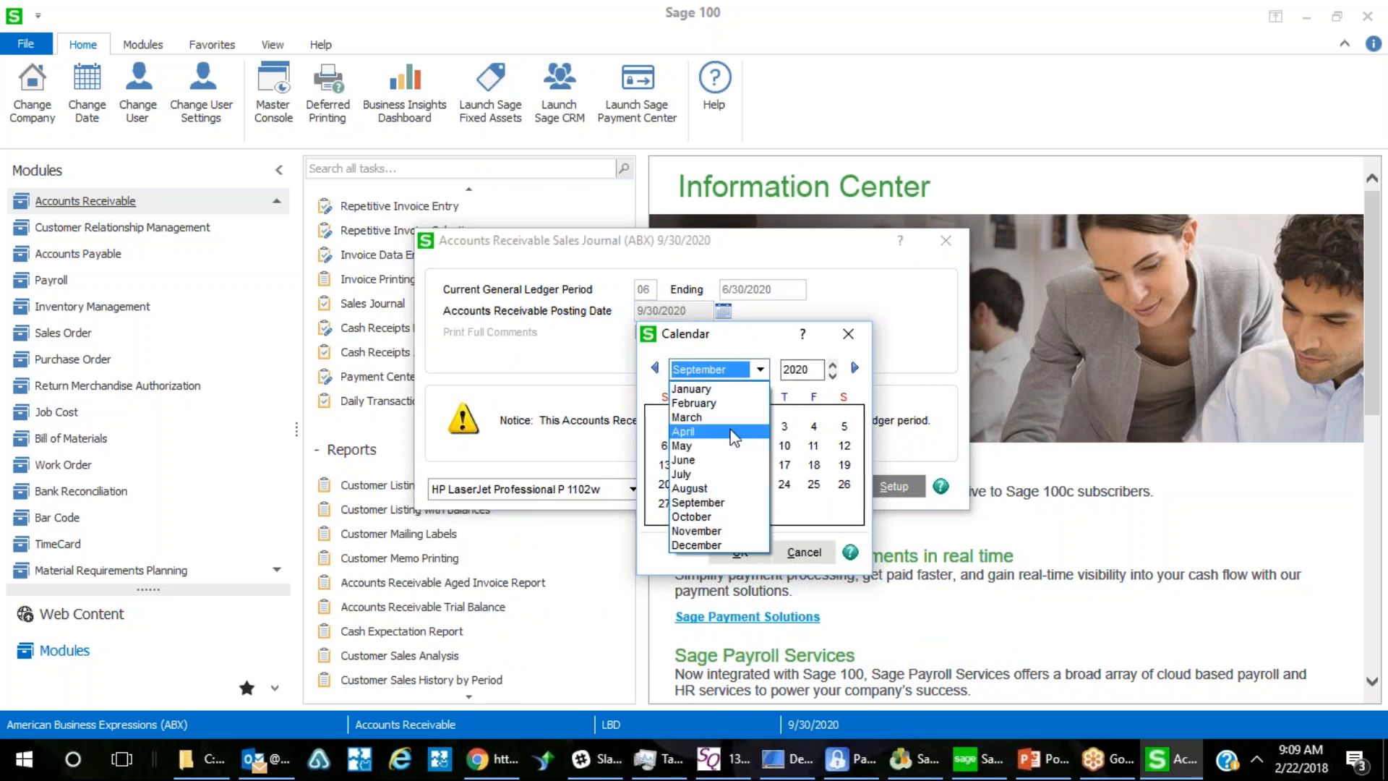
left_click(715, 461)
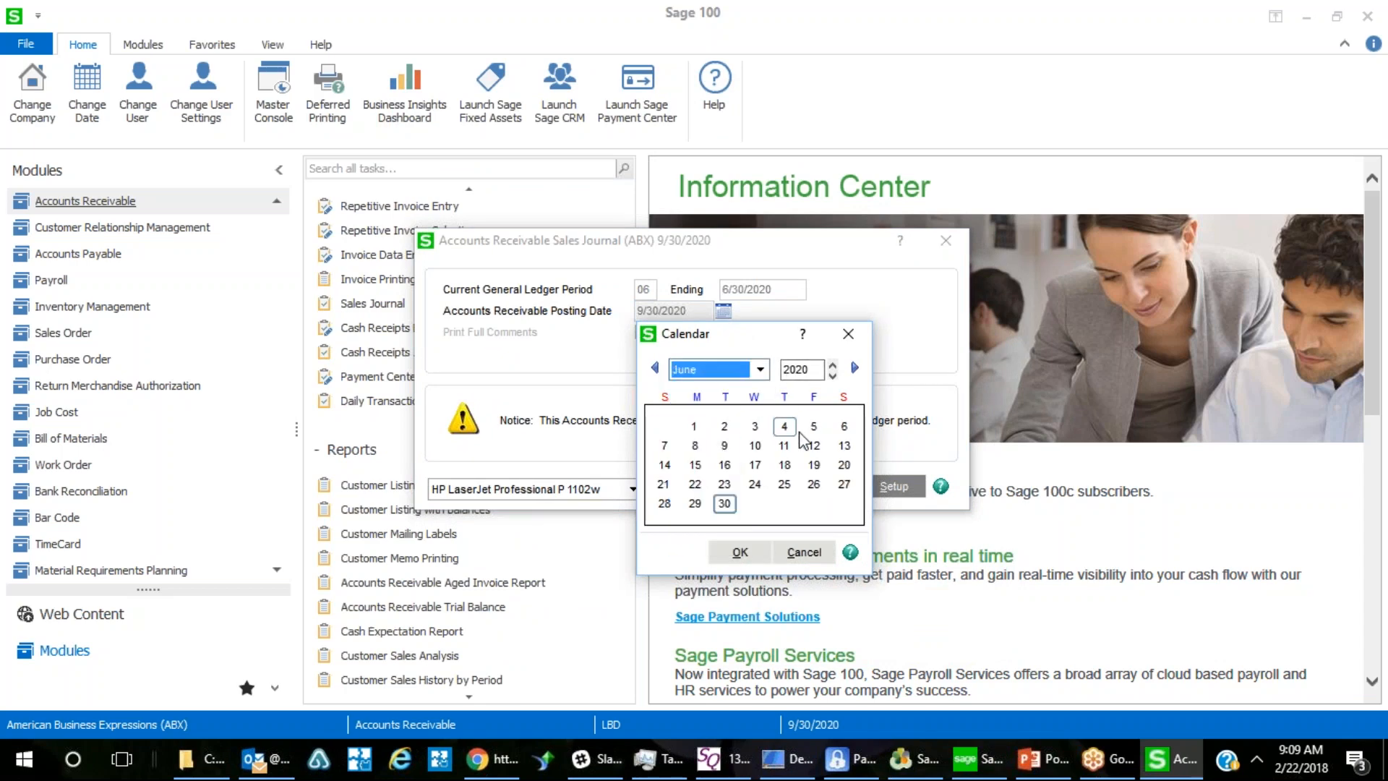
left_click(739, 554)
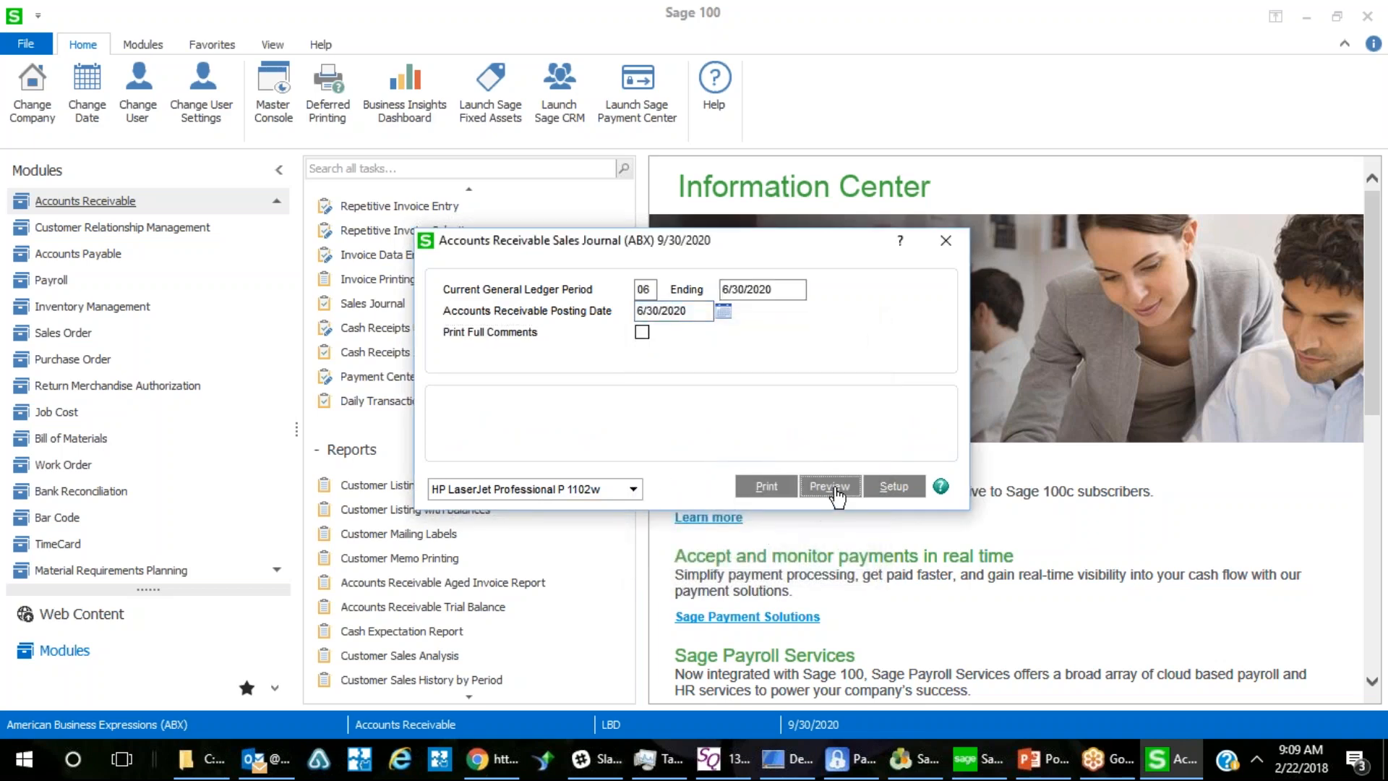
Preview the Accounts Receivable Sales Journal for 6/30/2020, examine its totals, close the preview, and decline the error log.
left_click(830, 486)
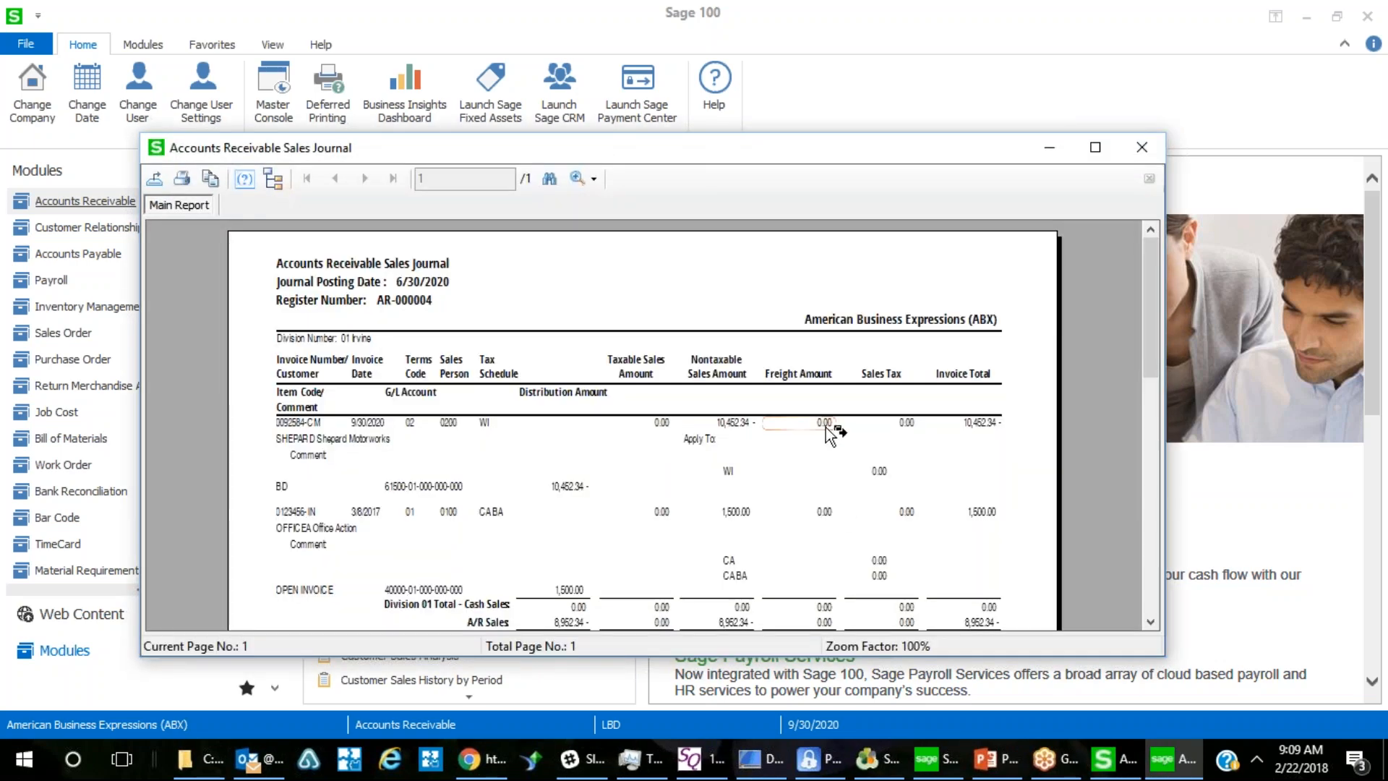
scroll(825, 427, "down", 3)
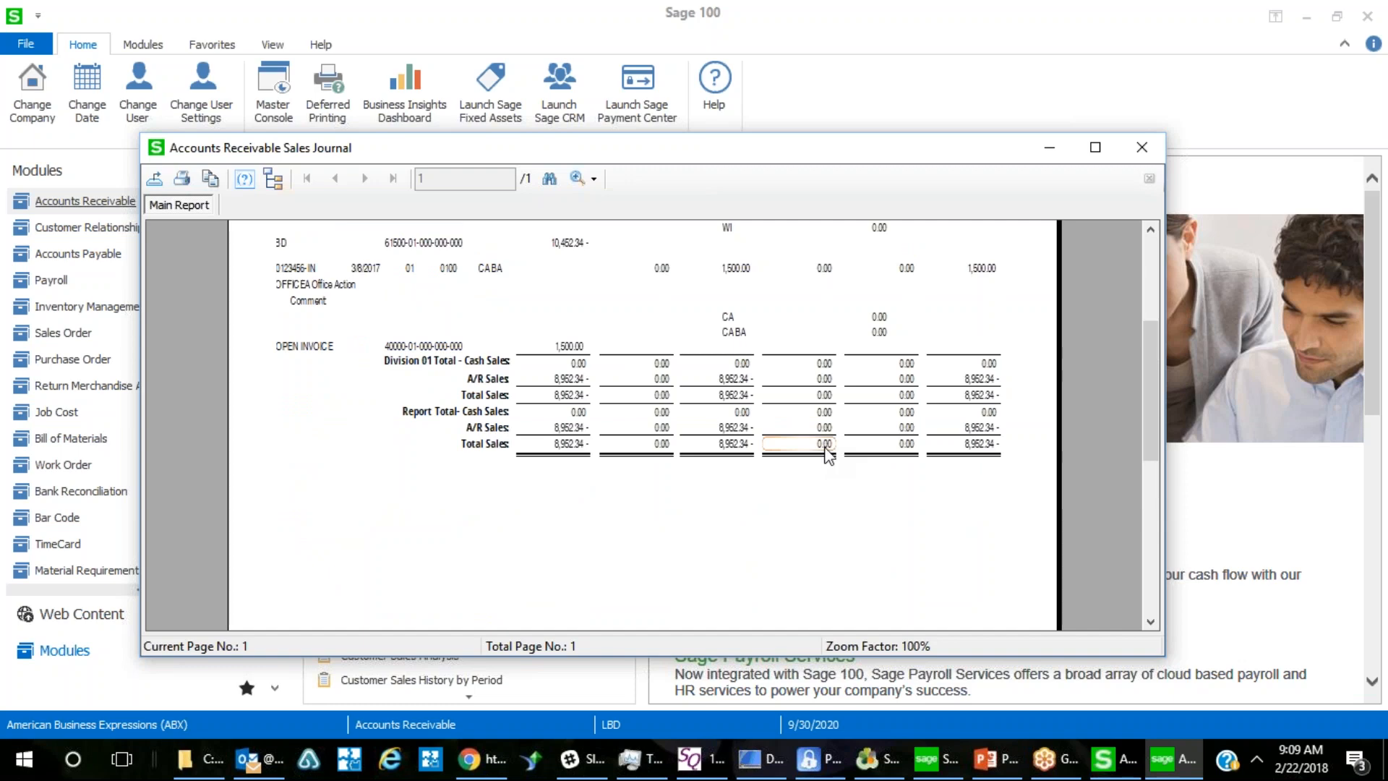
scroll(827, 452, "up", 3)
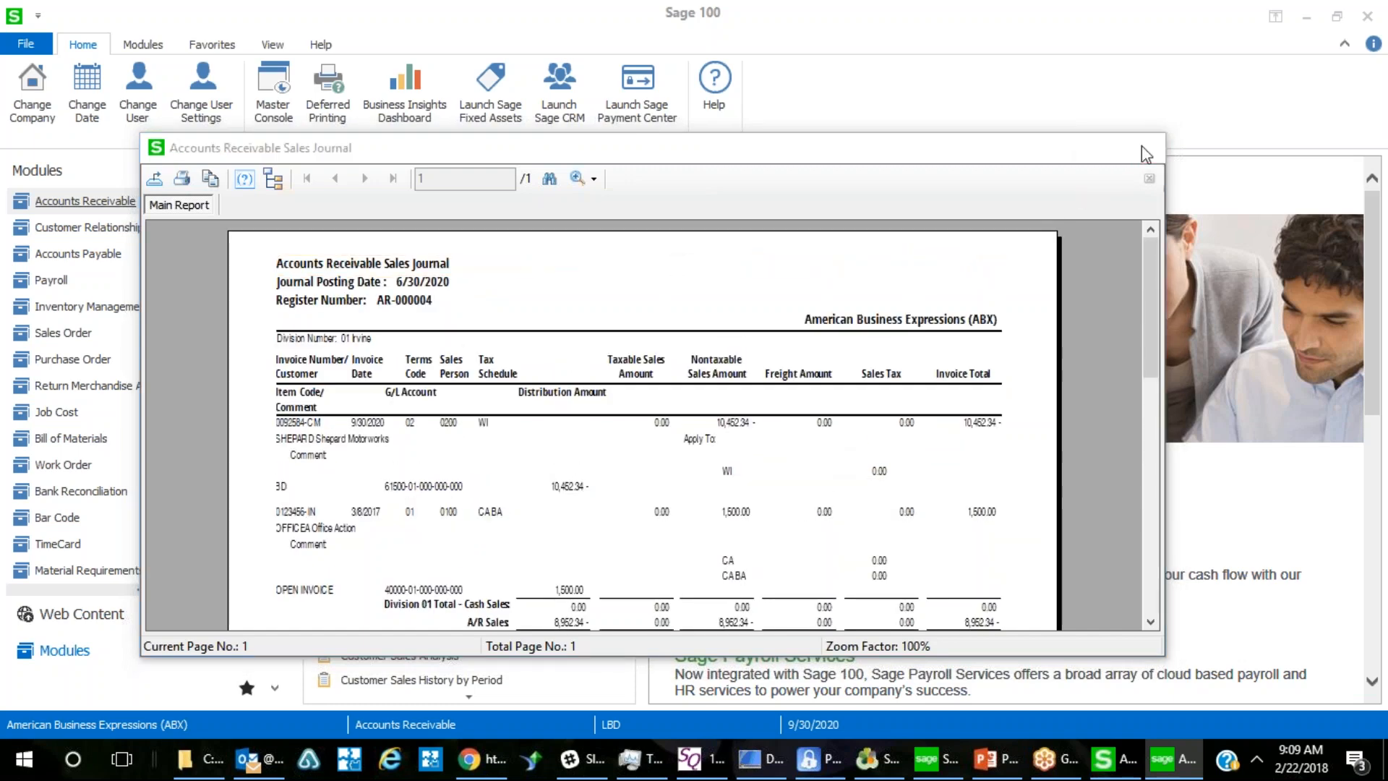
left_click(1141, 148)
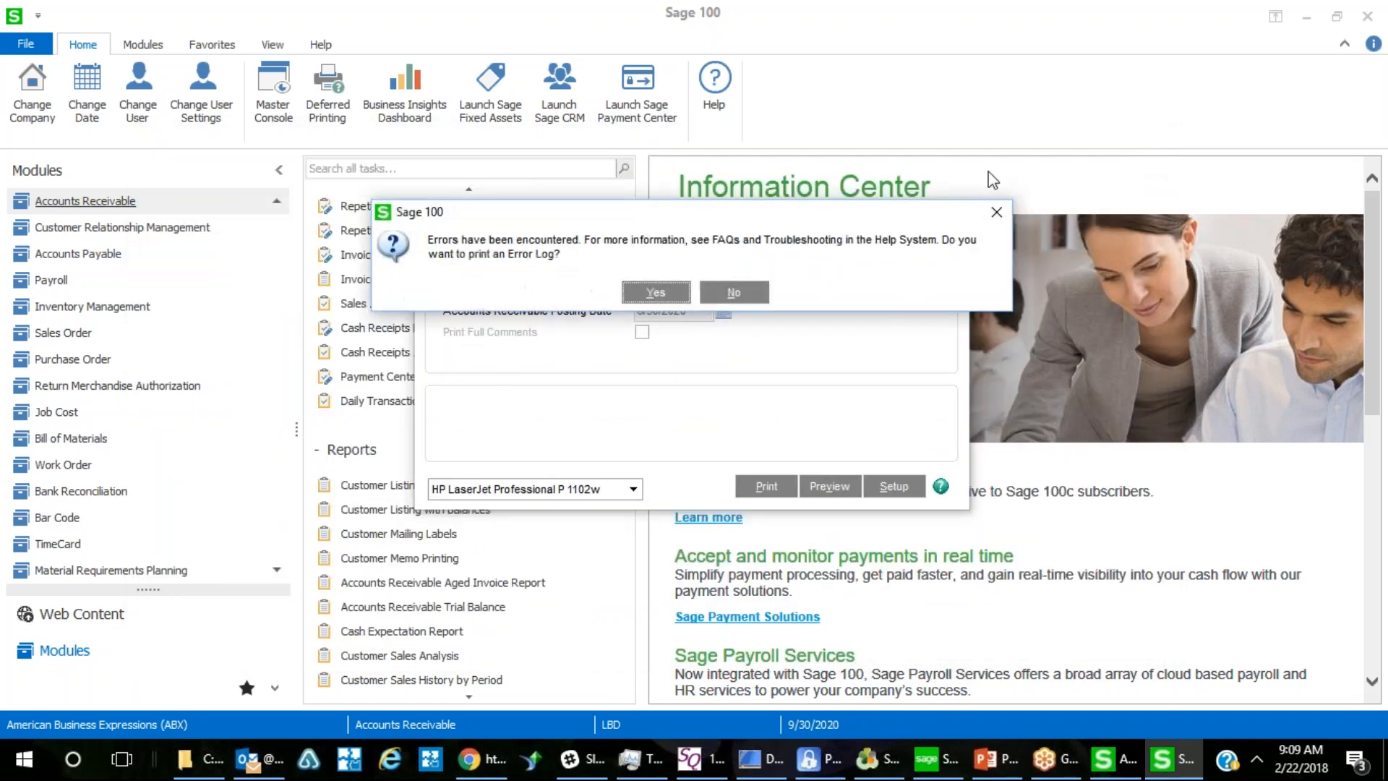
left_click(733, 292)
Open Shepard Motorworks' credit memo in A/R Invoice Data Entry and set its invoice date to 6/30/2020.
scroll(494, 292, "up", 2)
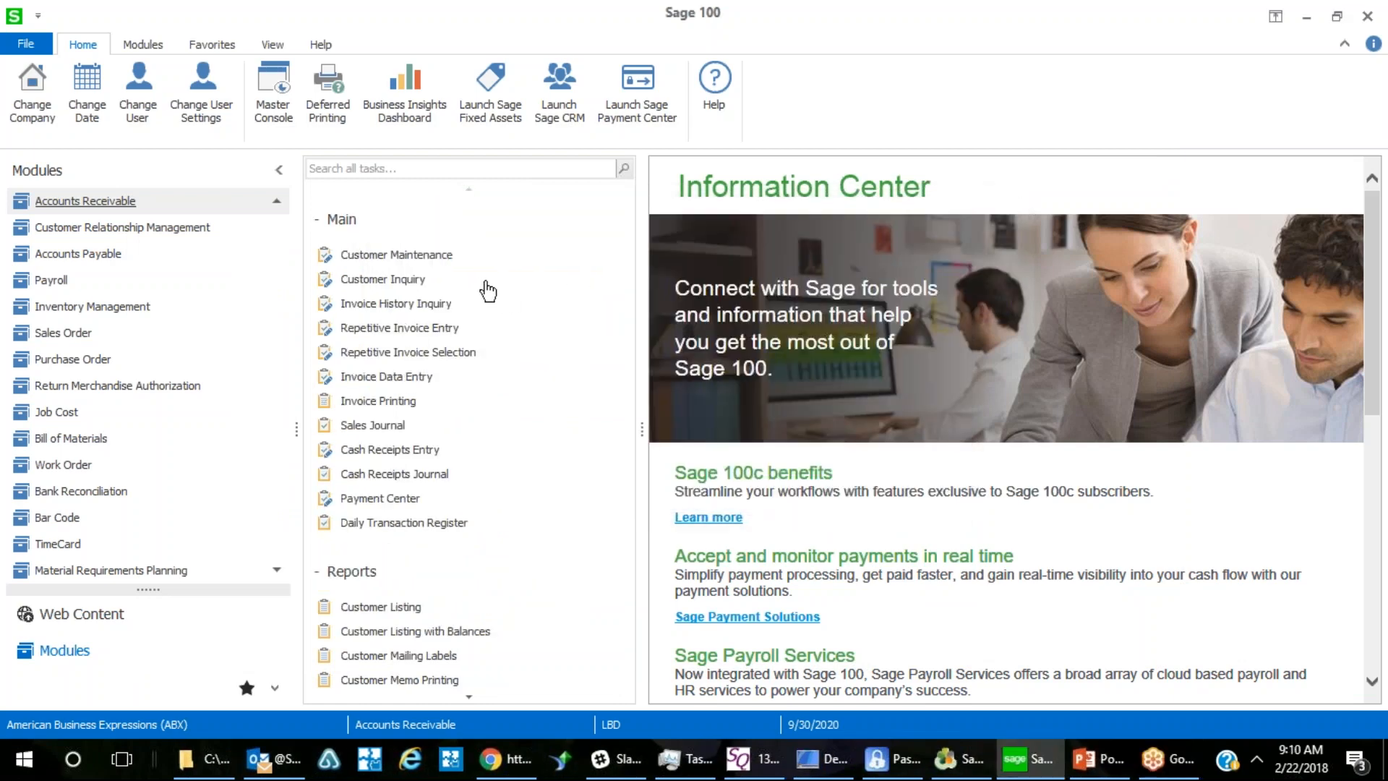
left_click(403, 384)
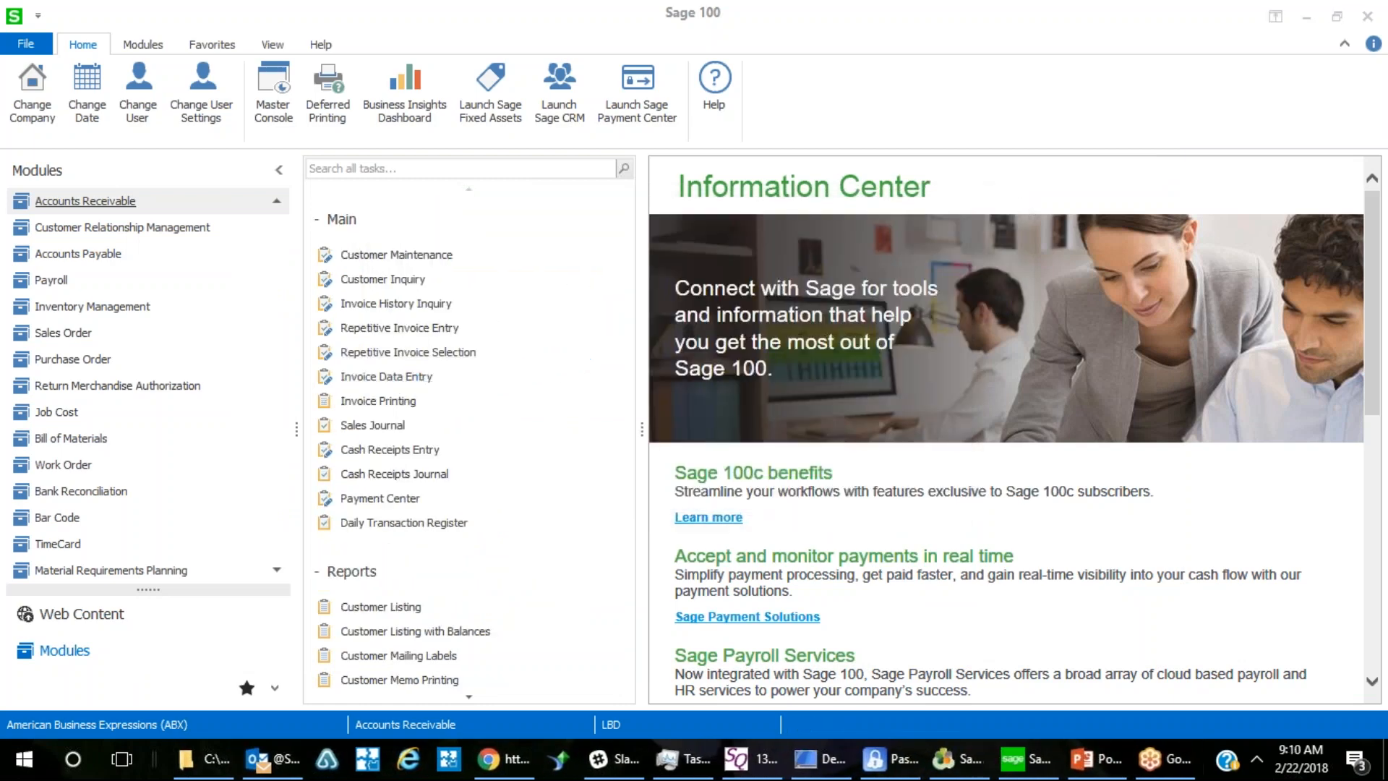
left_click(544, 157)
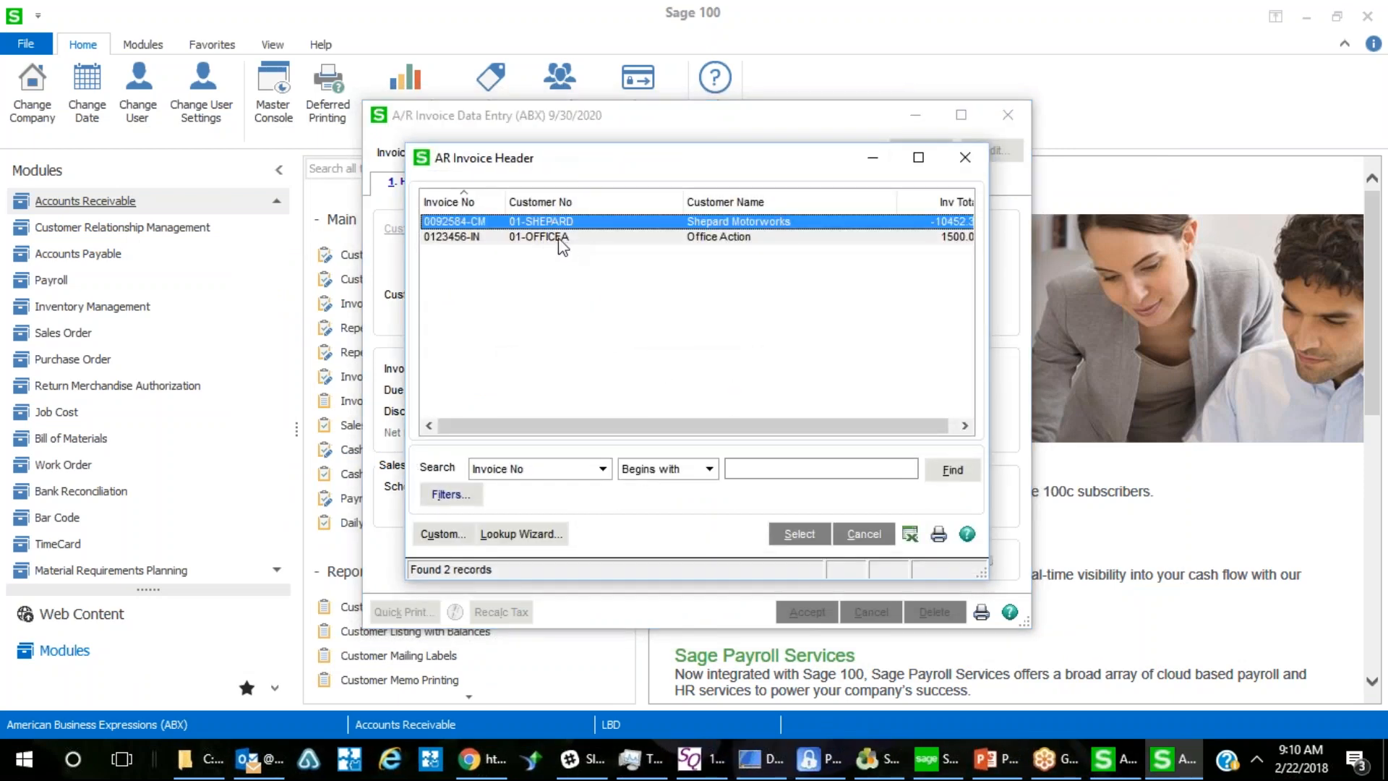
double_click(556, 223)
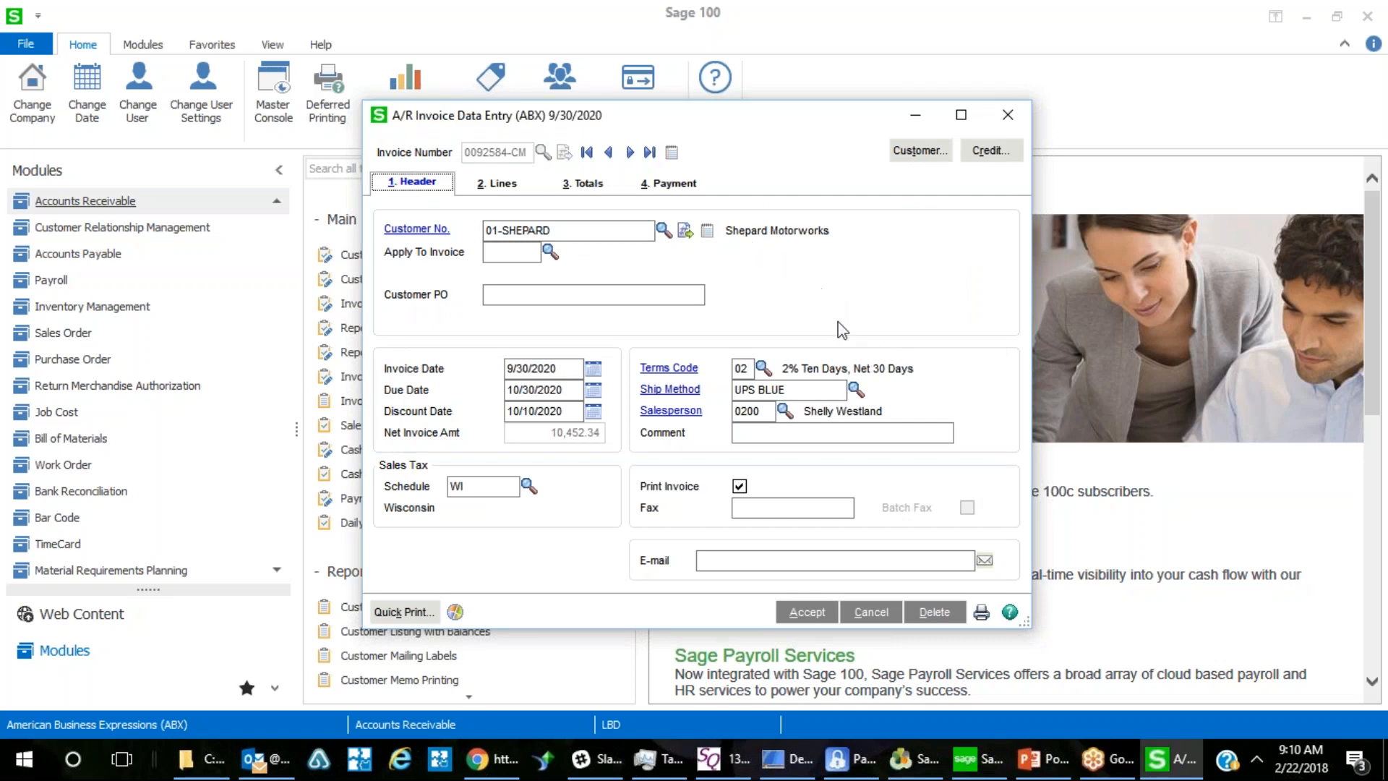
left_click(594, 369)
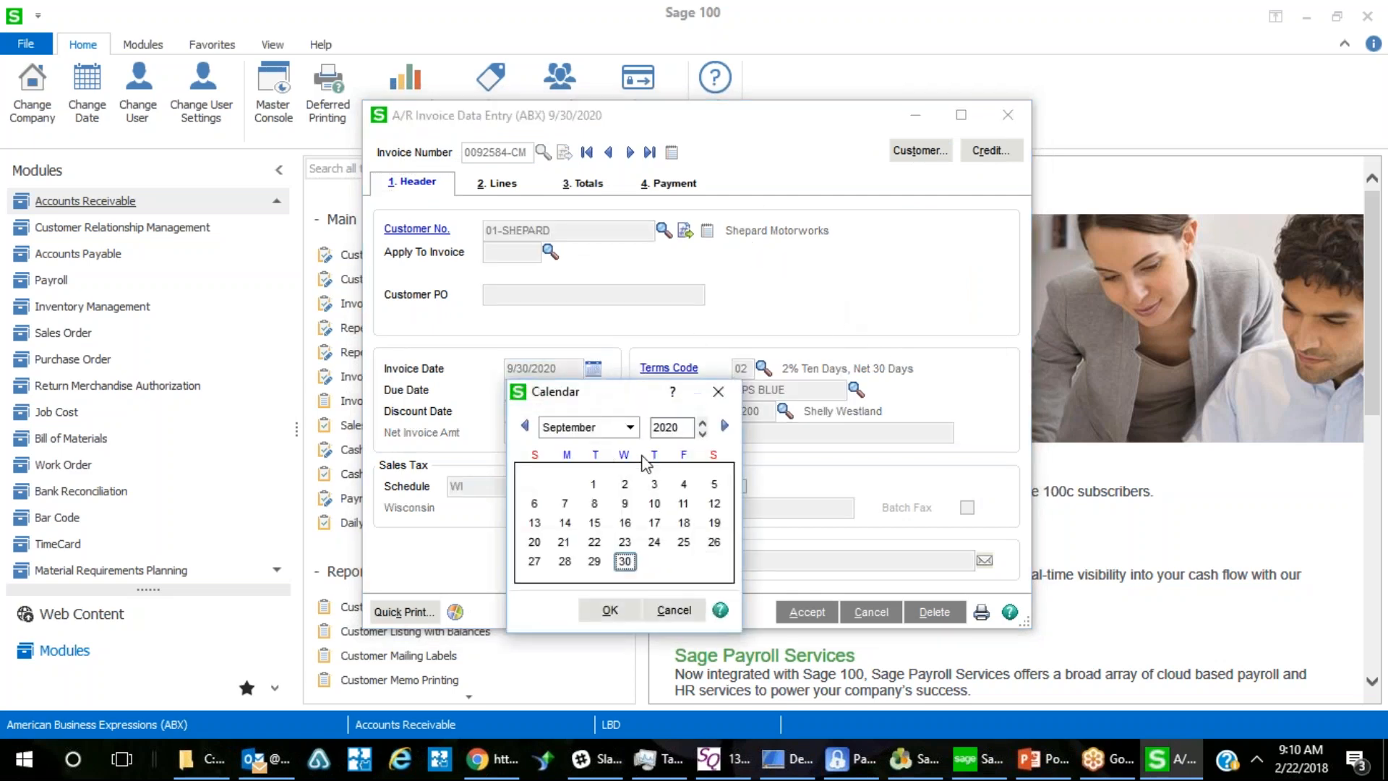
left_click(616, 426)
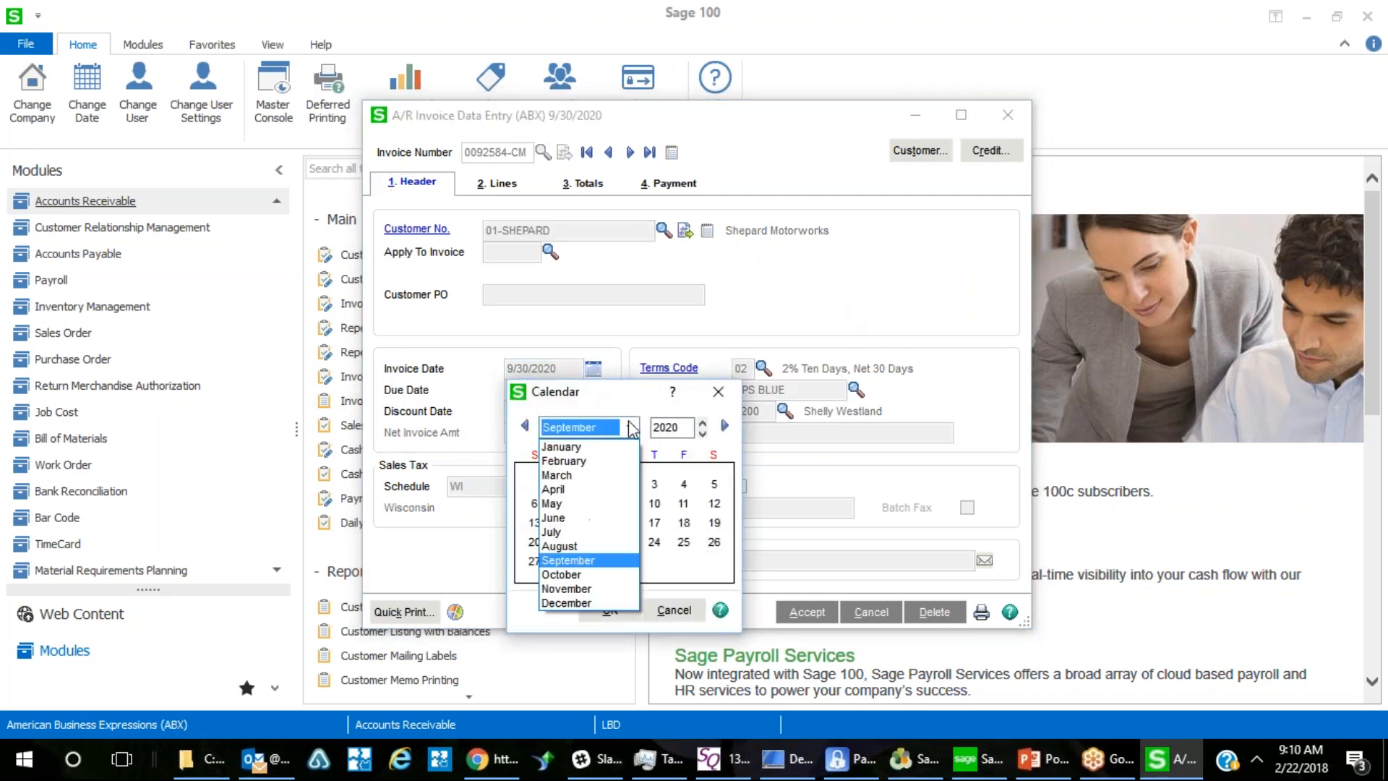
left_click(562, 516)
double_click(594, 561)
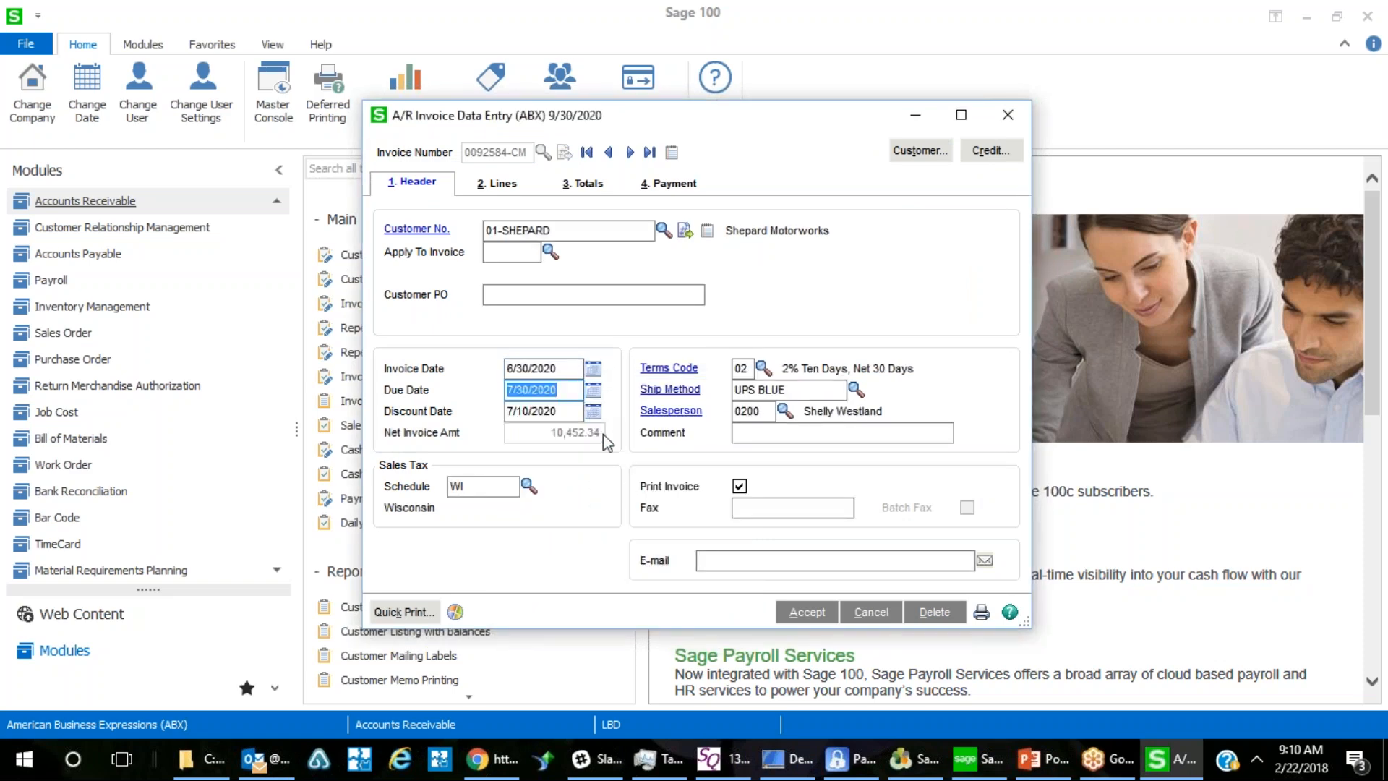
Set the credit memo's terms code to 00 No Terms, accept the entry, and close A/R Invoice Data Entry.
left_click(755, 368)
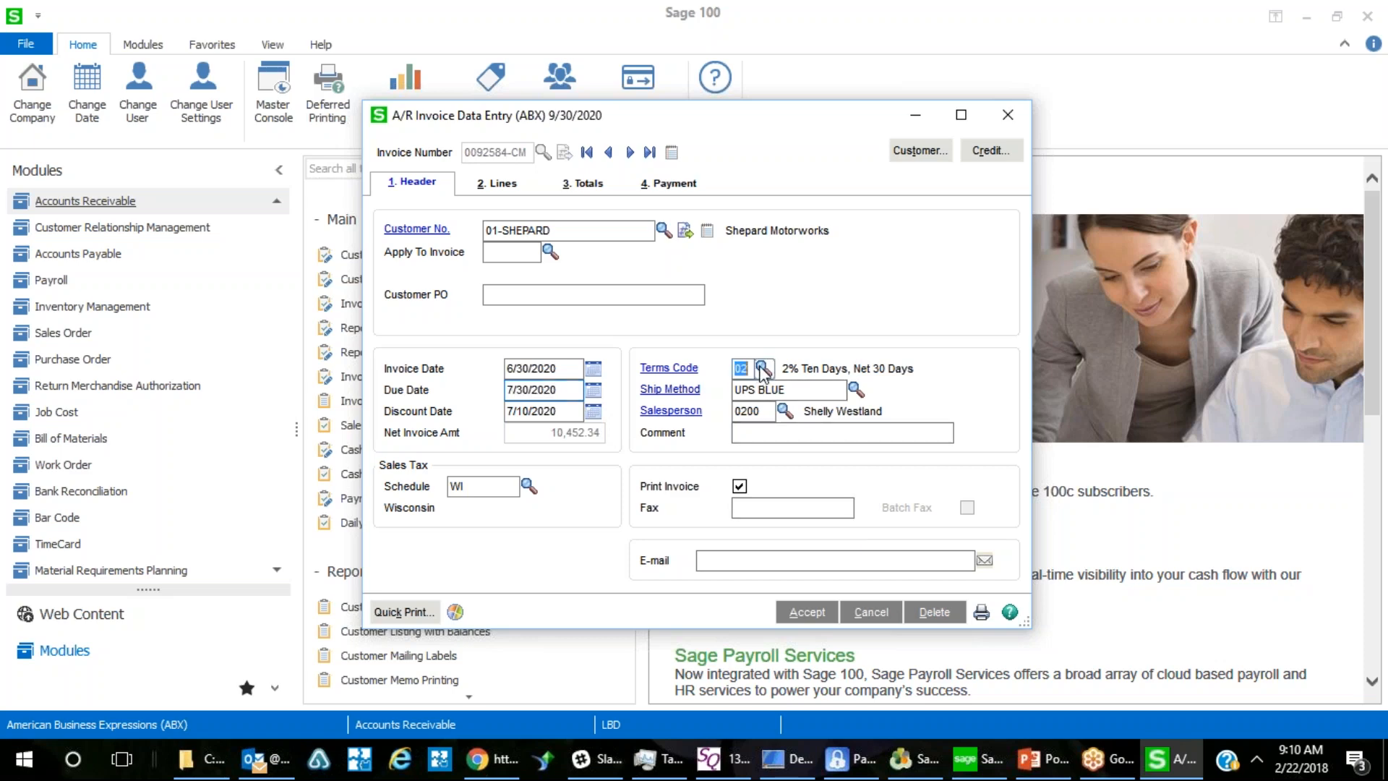
left_click(762, 369)
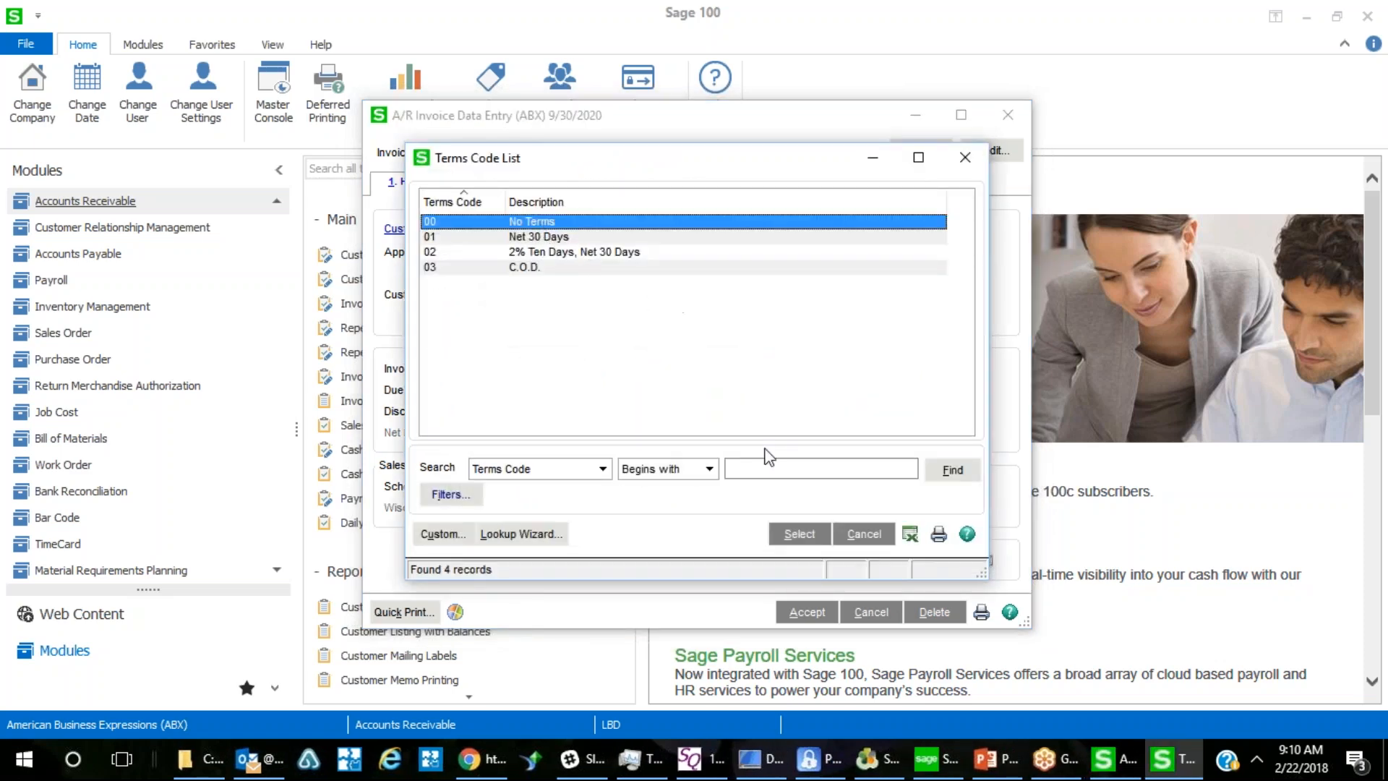
left_click(796, 533)
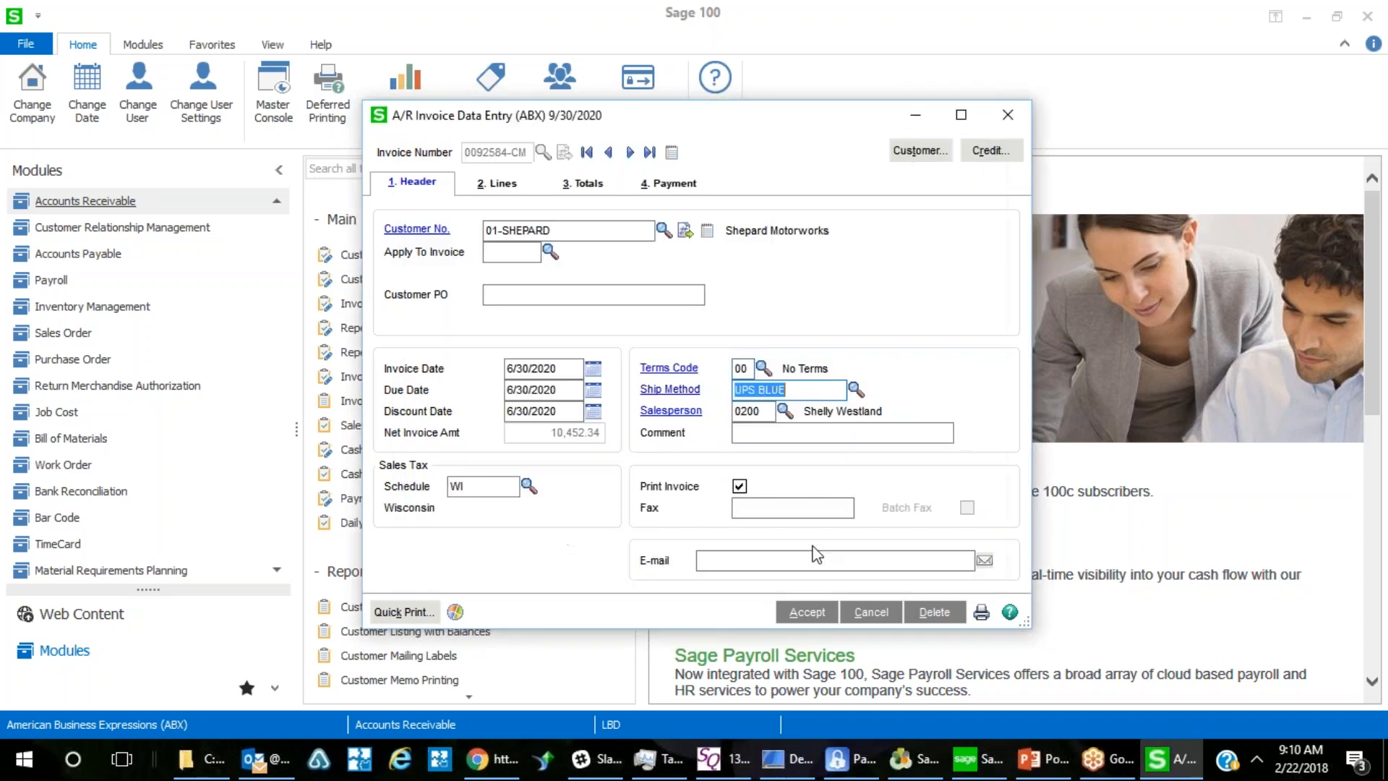
left_click(807, 612)
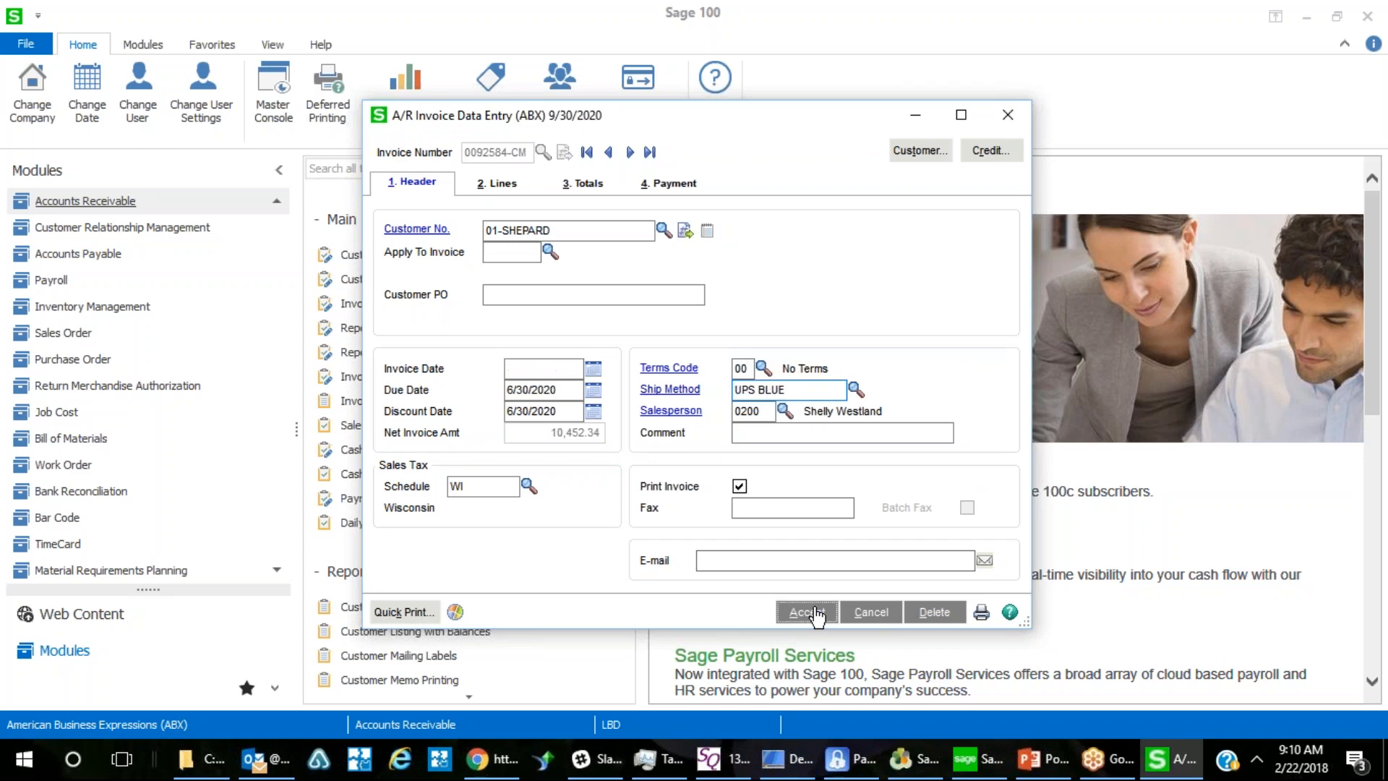
left_click(996, 109)
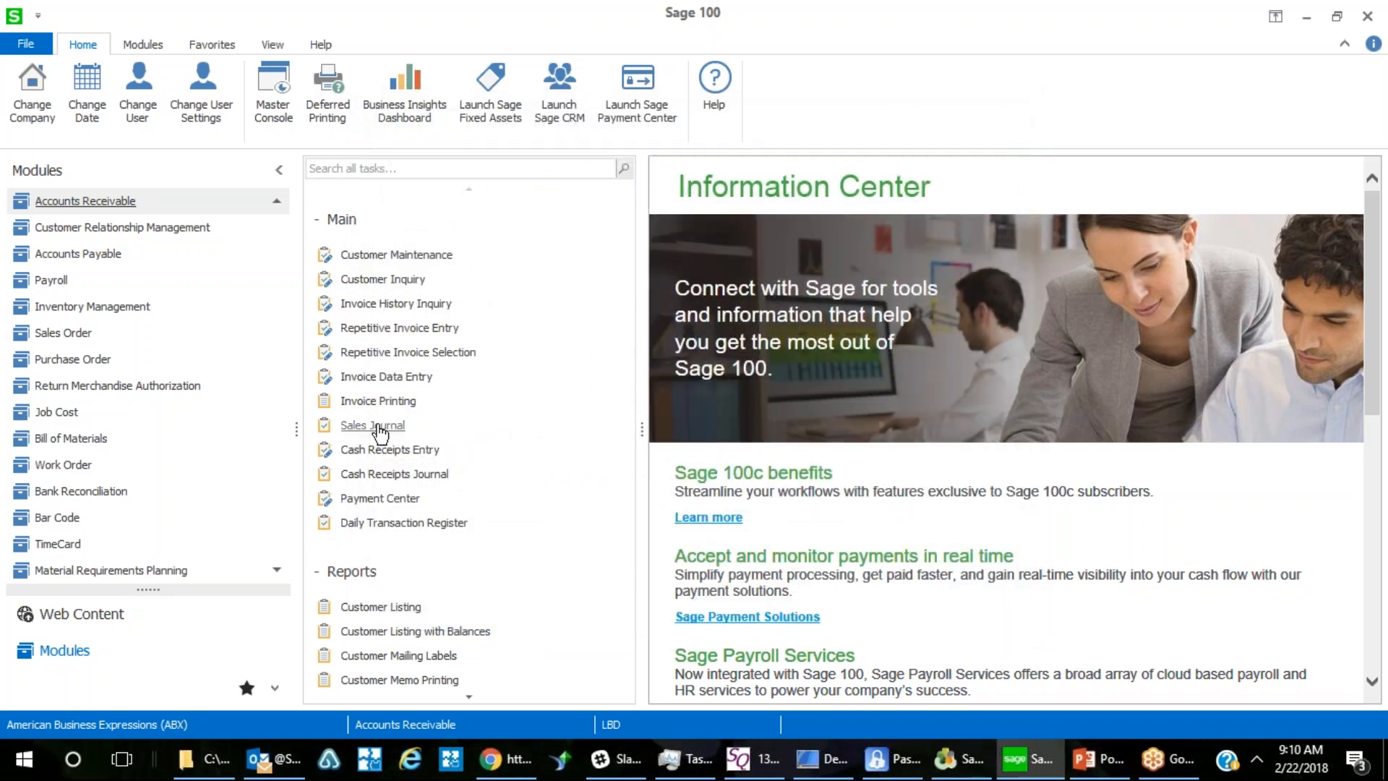
Open the Accounts Receivable Sales Journal and set its posting date to 6/30/2020.
left_click(376, 426)
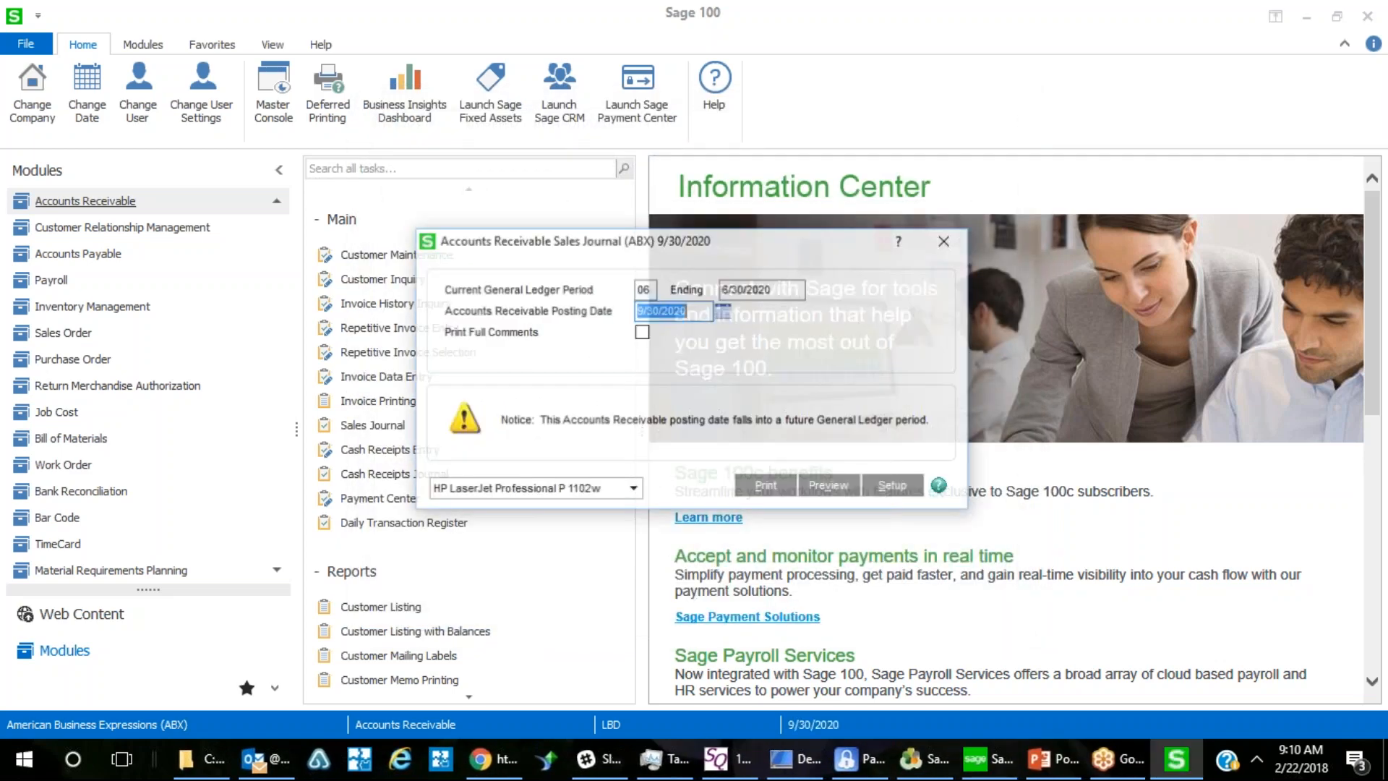
left_click(722, 315)
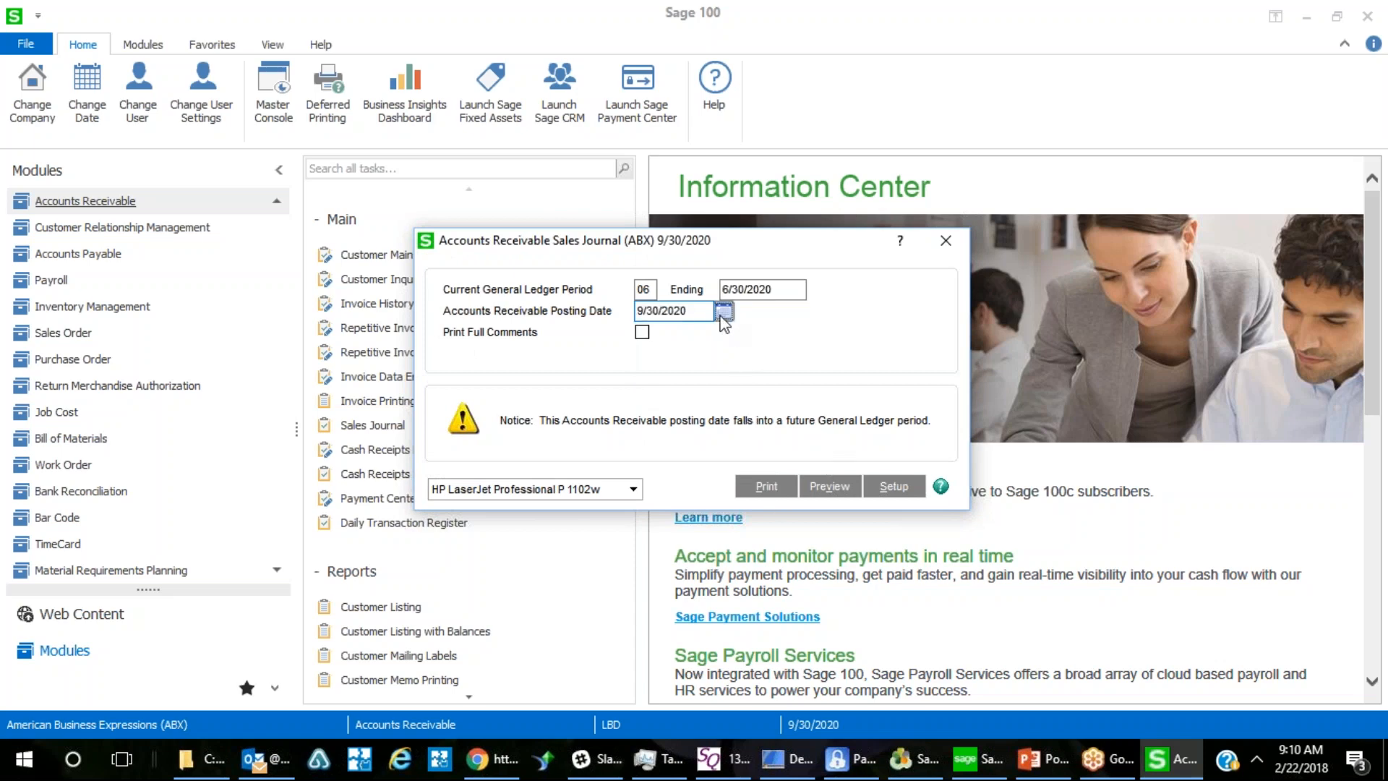
left_click(655, 368)
left_click(655, 368)
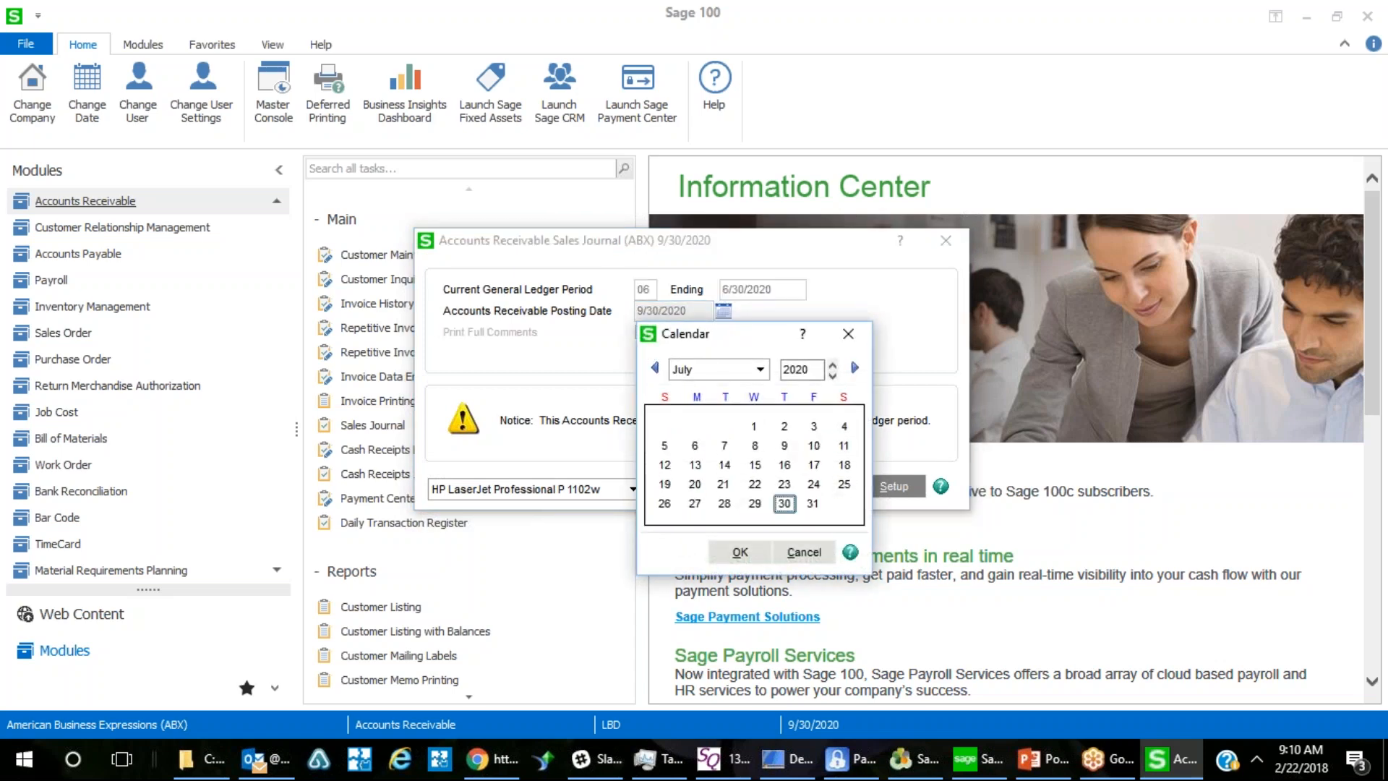
left_click(655, 368)
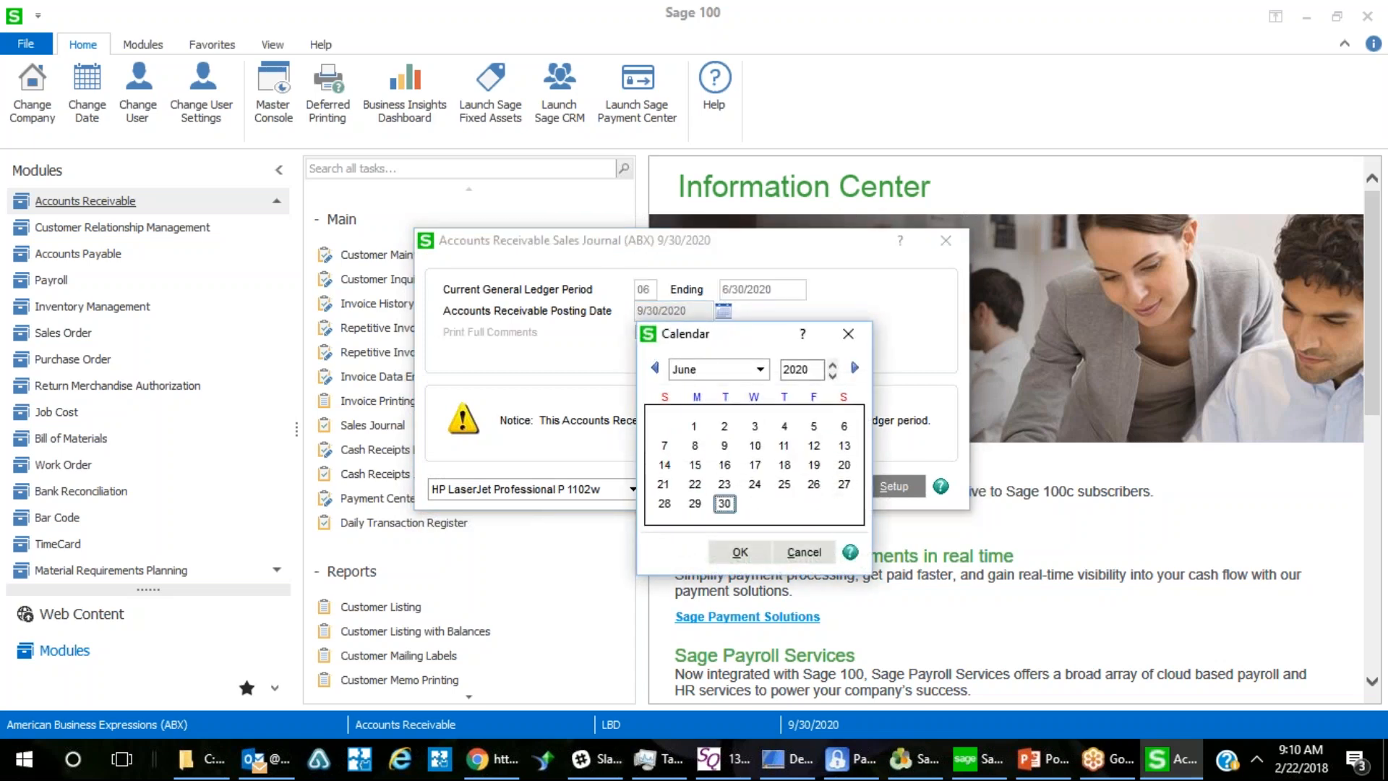
double_click(724, 503)
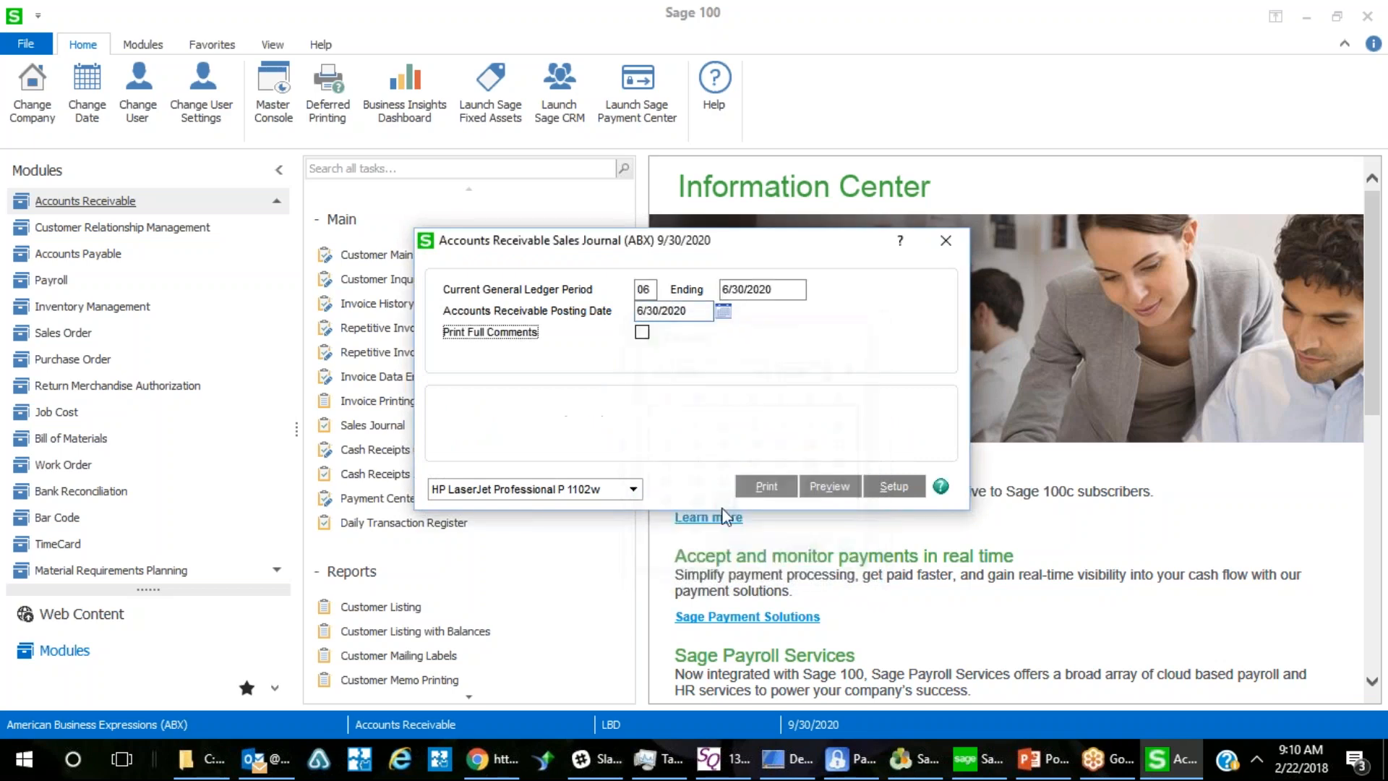
Preview the Sales Journal to review the updated credit memo, close the preview, and decline printing the error log.
left_click(837, 493)
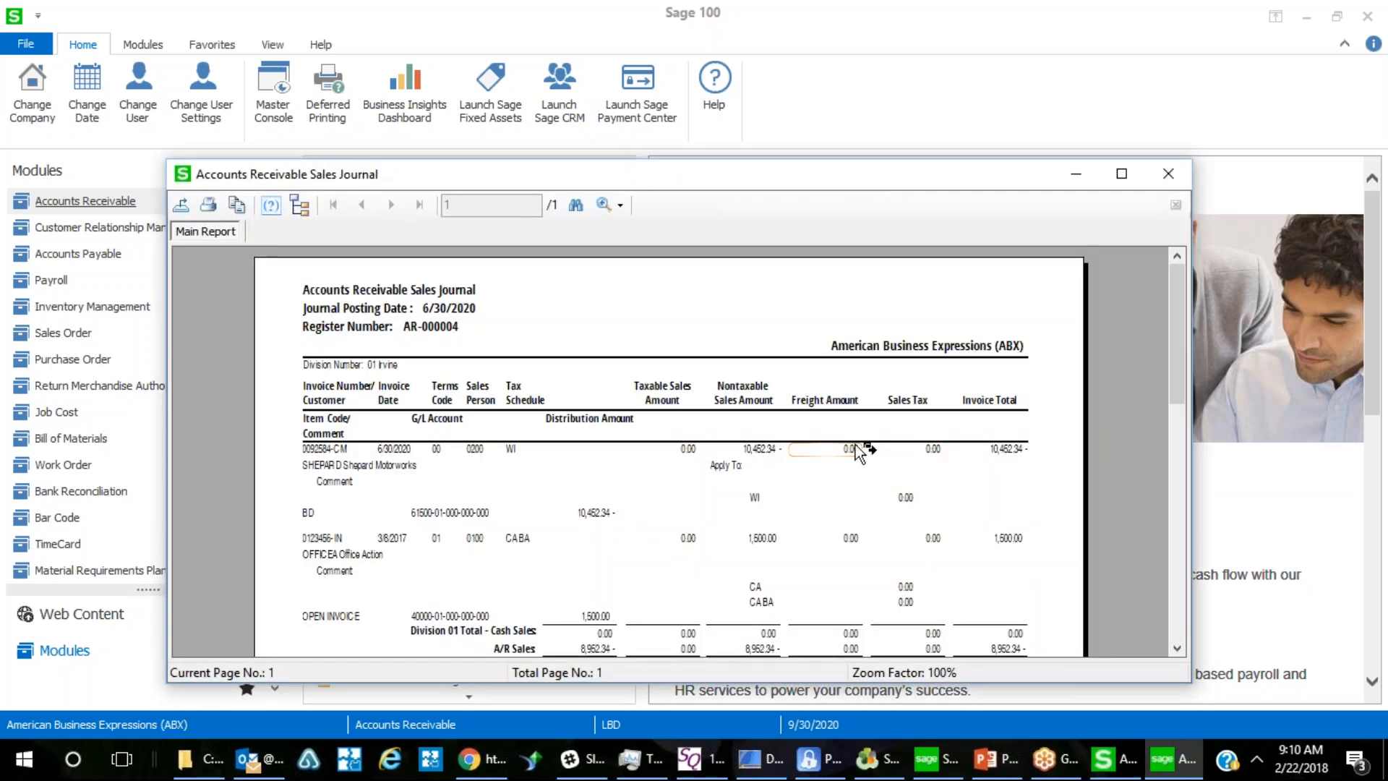
scroll(853, 445, "down", 5)
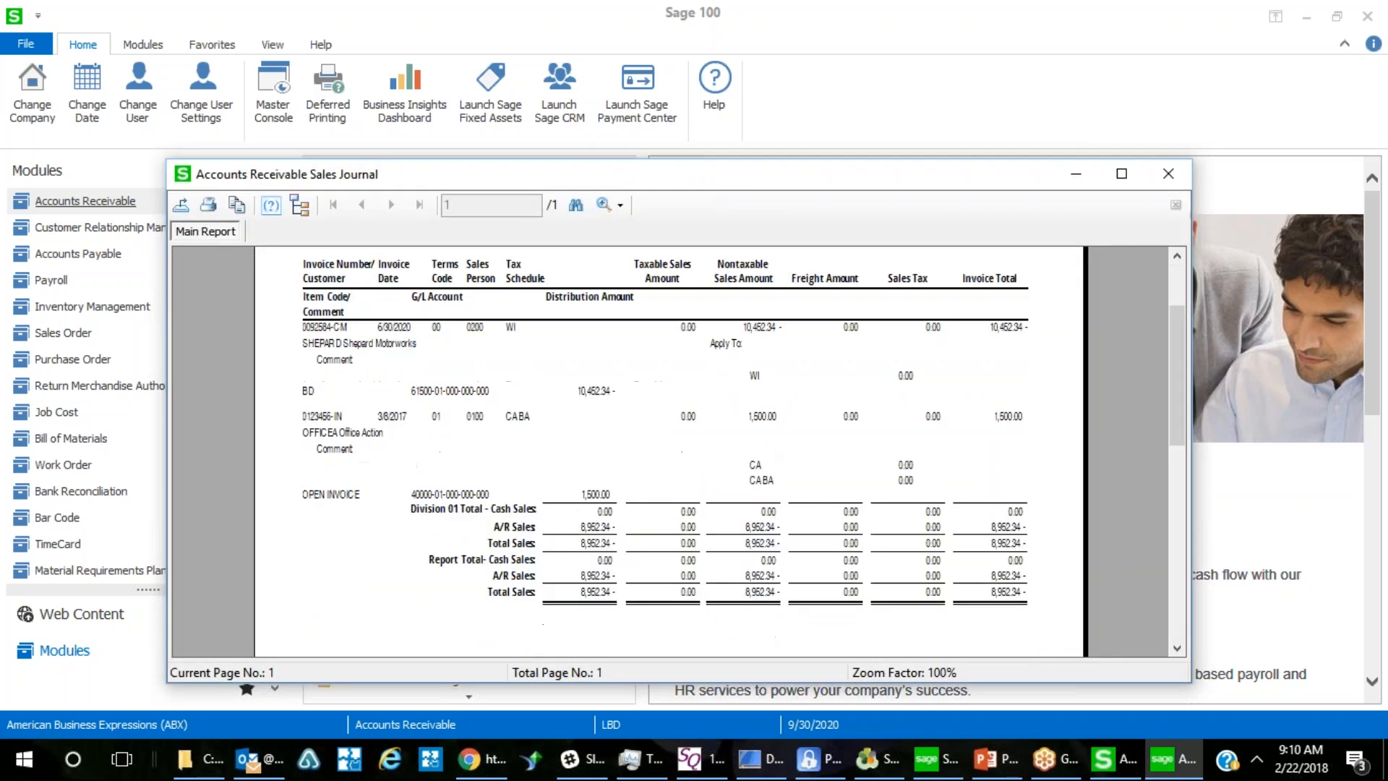
left_click(1167, 180)
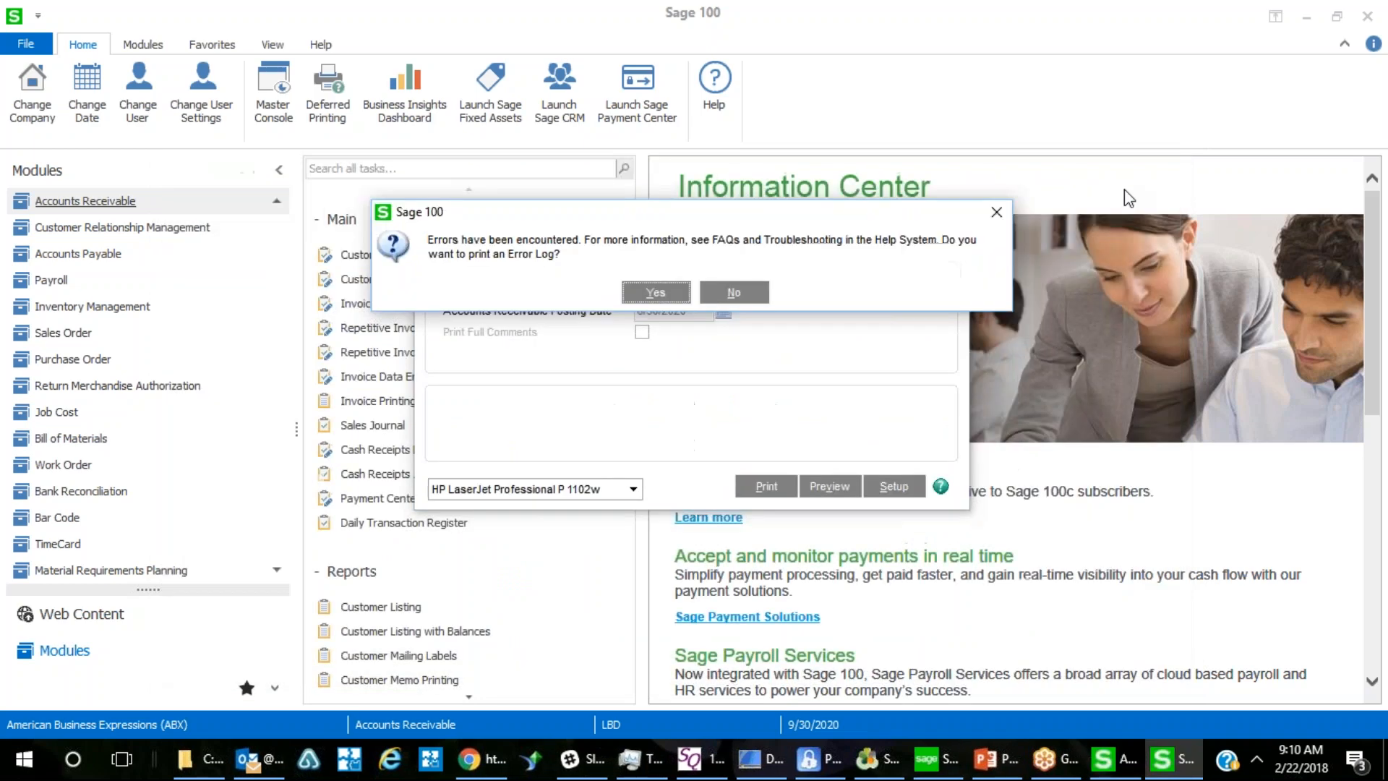
left_click(737, 292)
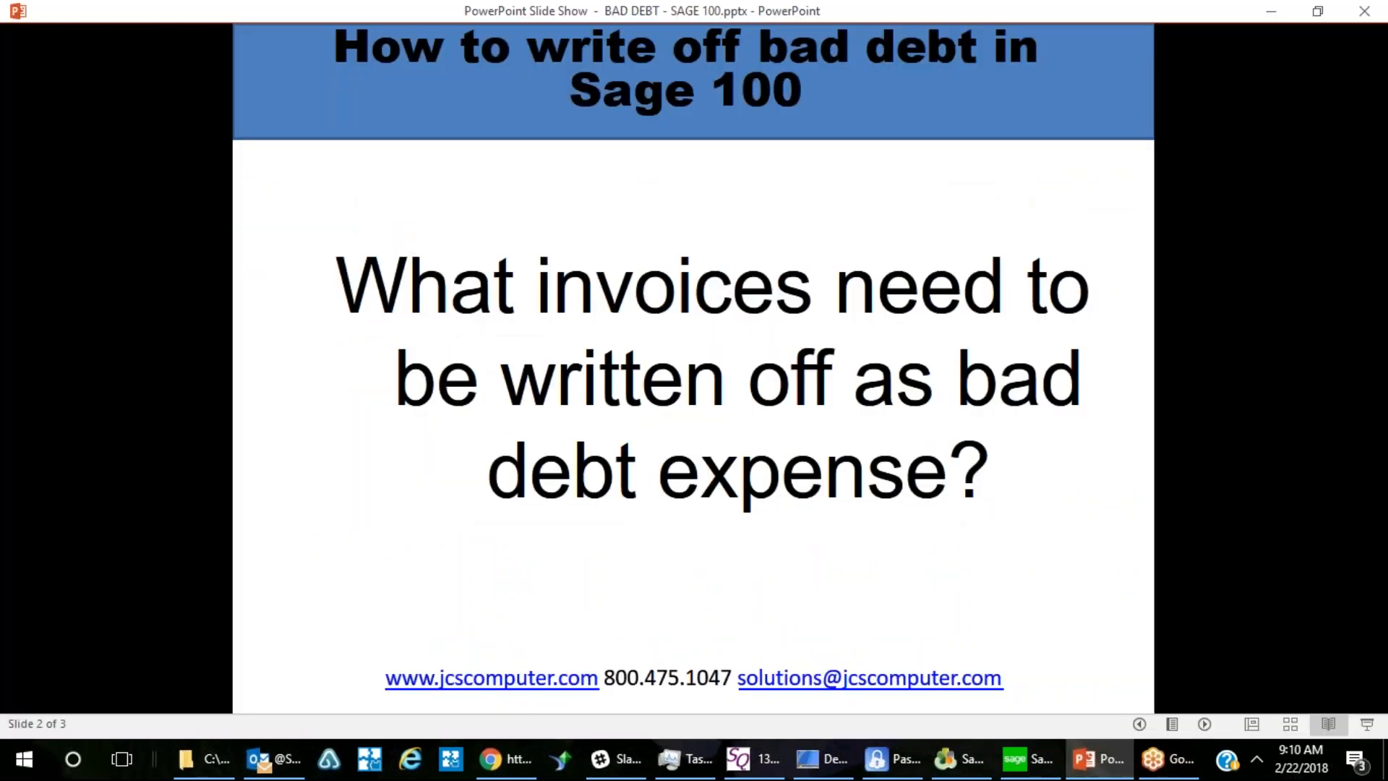
Switch back to Sage 100, reopen the Accounts Receivable Sales Journal, and set the posting date to 6/30/2020.
left_click(1030, 772)
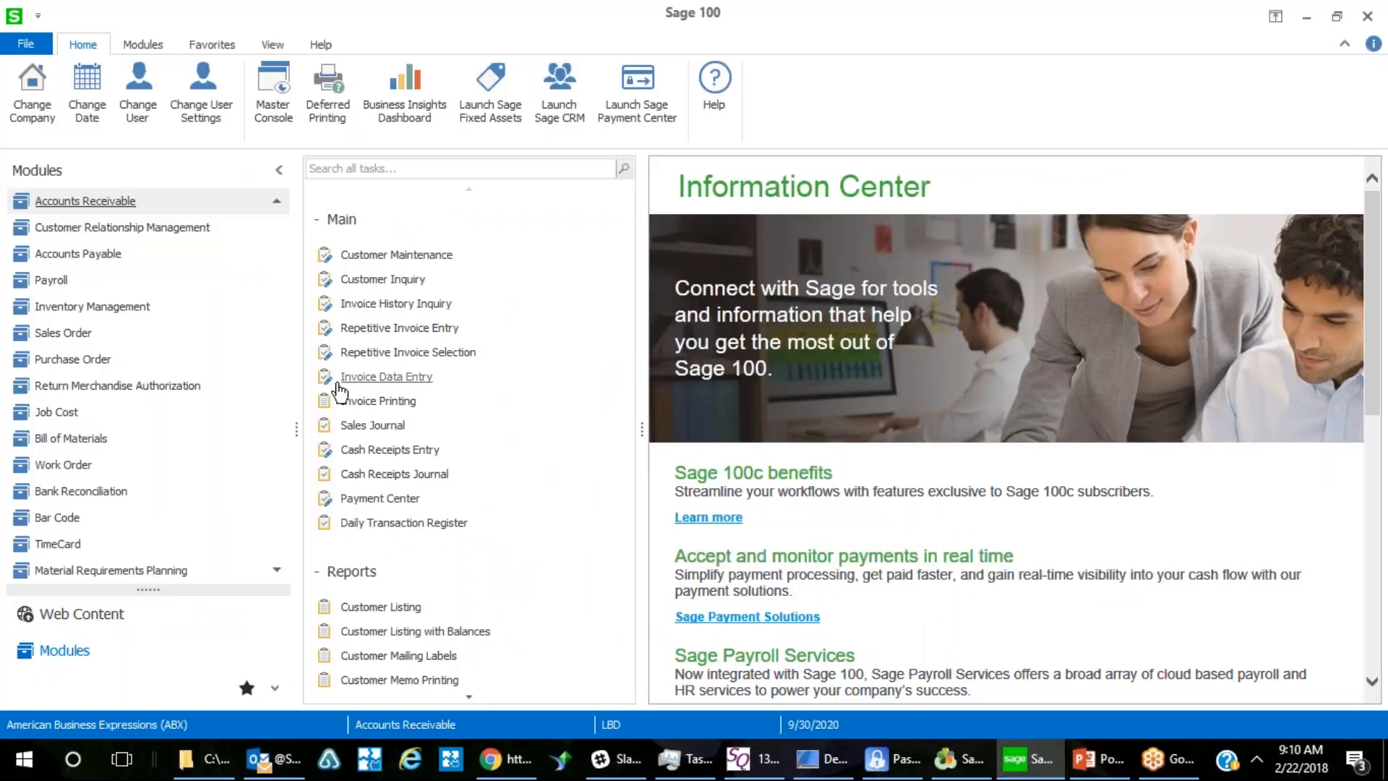
left_click(386, 427)
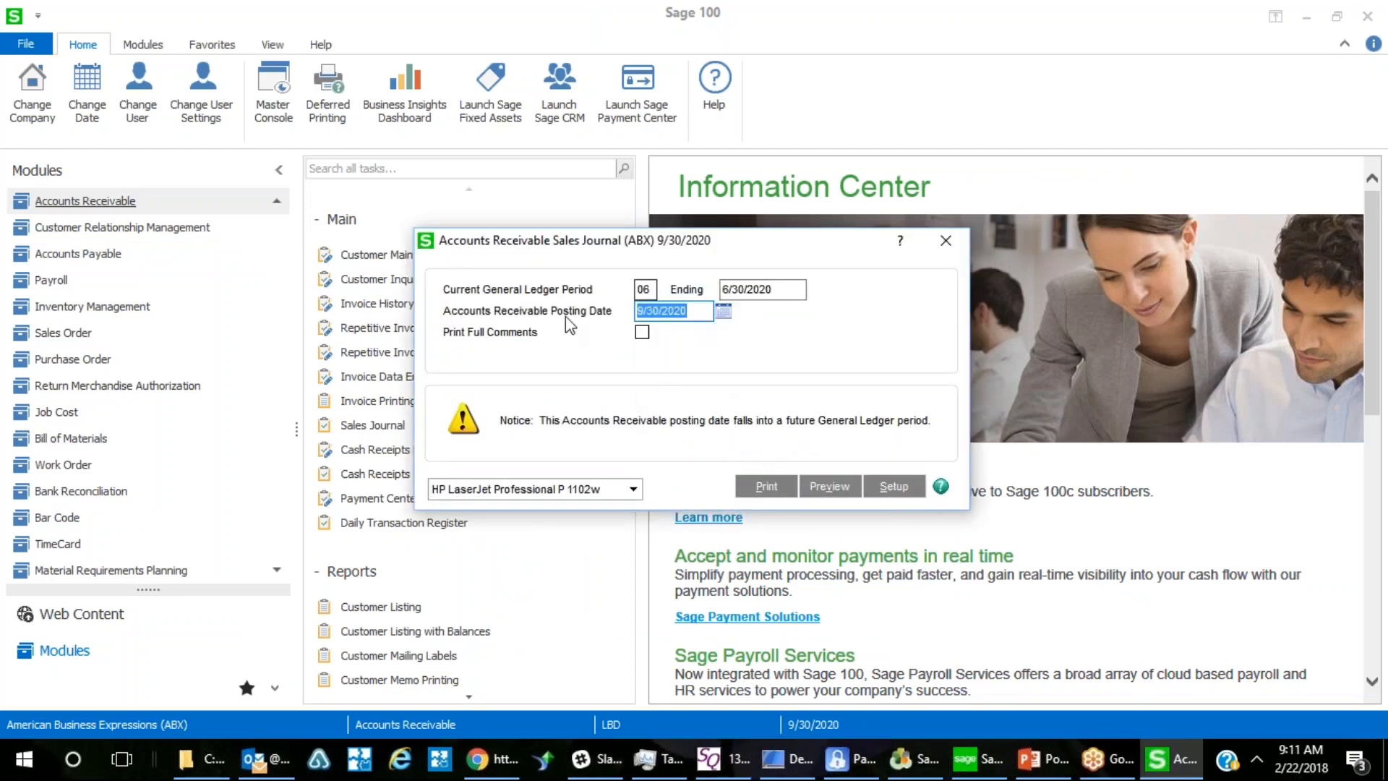
left_click(723, 311)
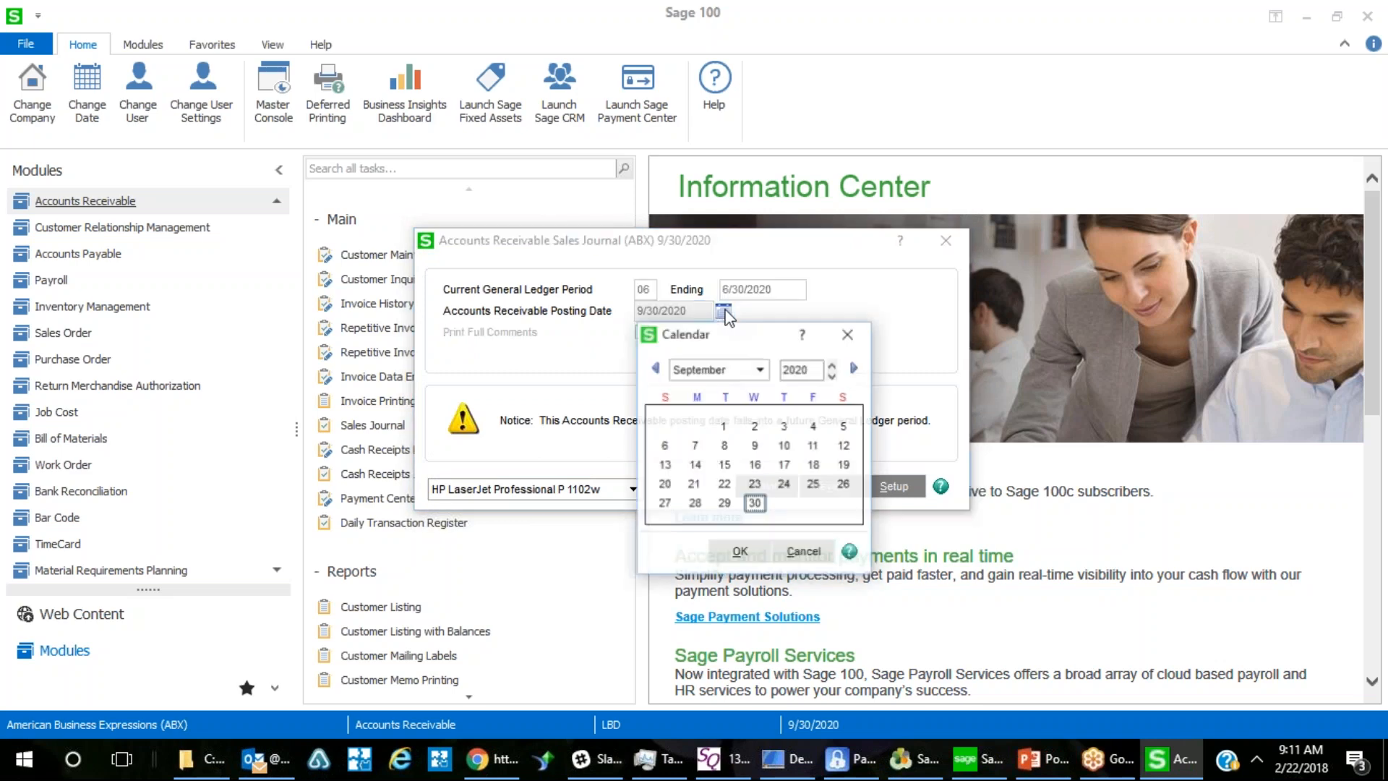
left_click(761, 370)
left_click(724, 465)
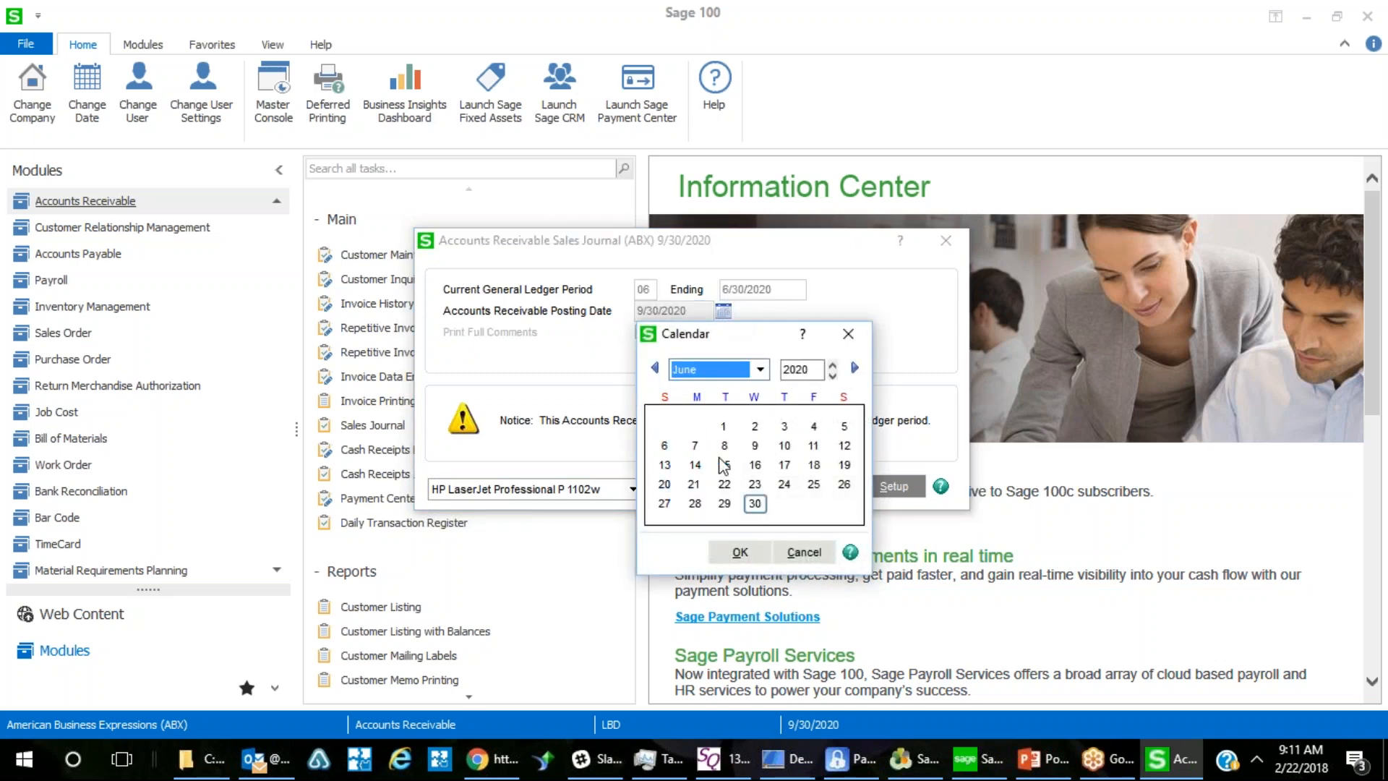
left_click(739, 552)
Preview the Sales Journal, accept the error log, preview the log to read the error description, and close it.
left_click(832, 491)
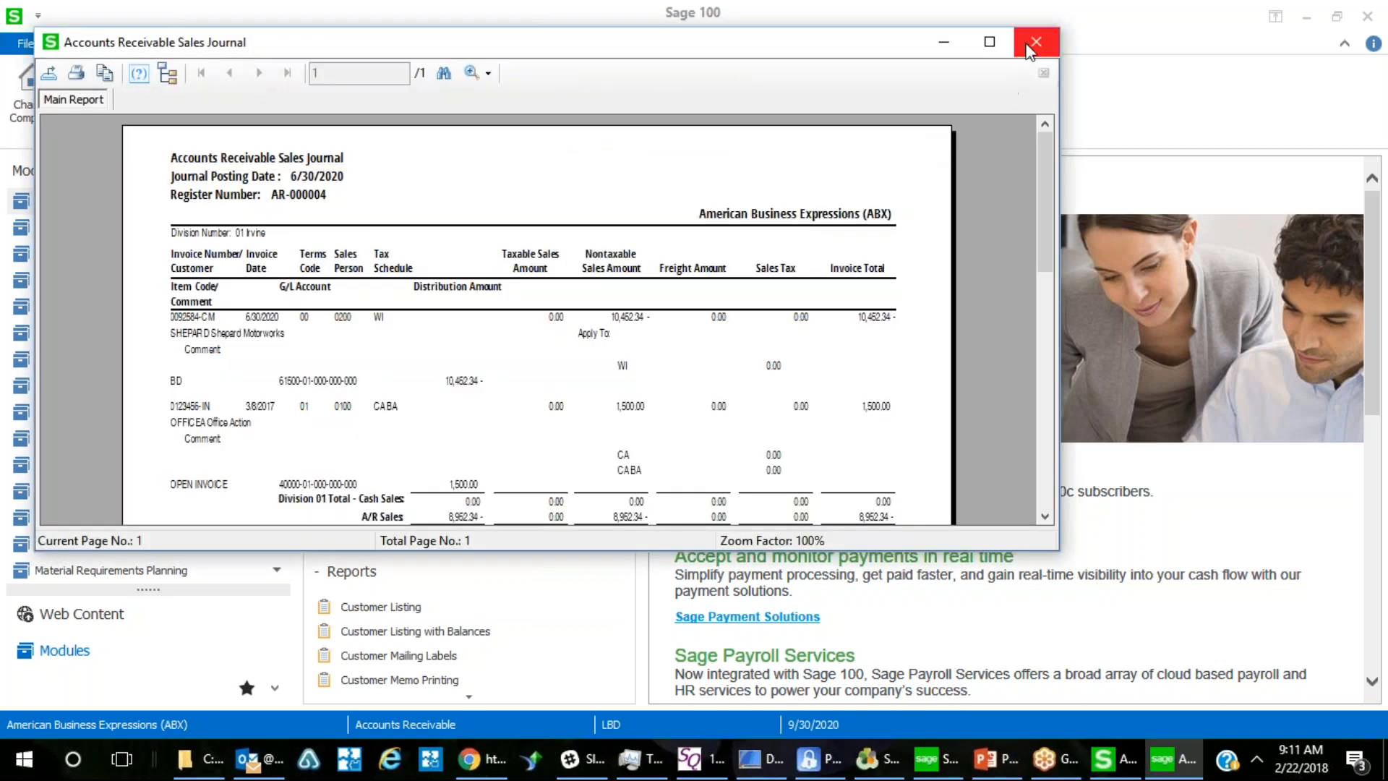
left_click(1036, 41)
left_click(682, 299)
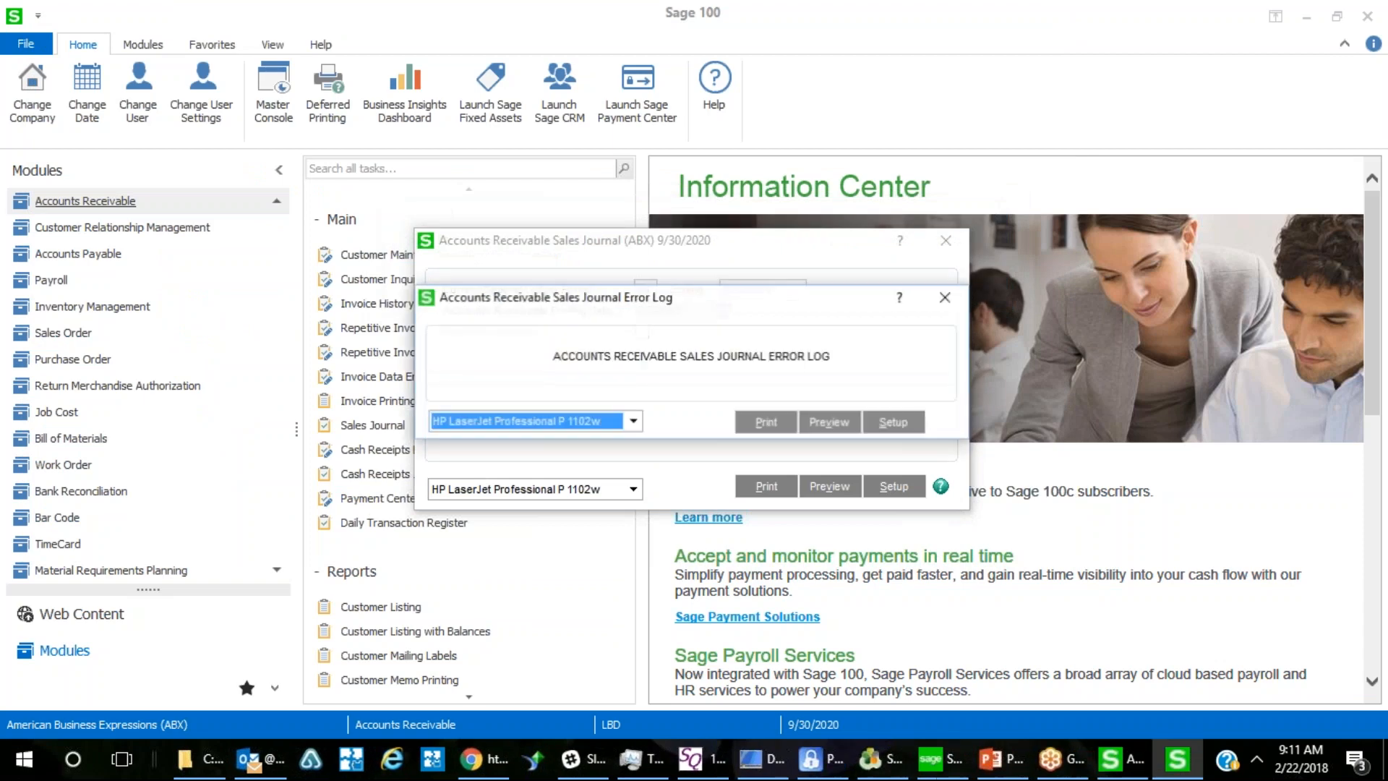
left_click(830, 425)
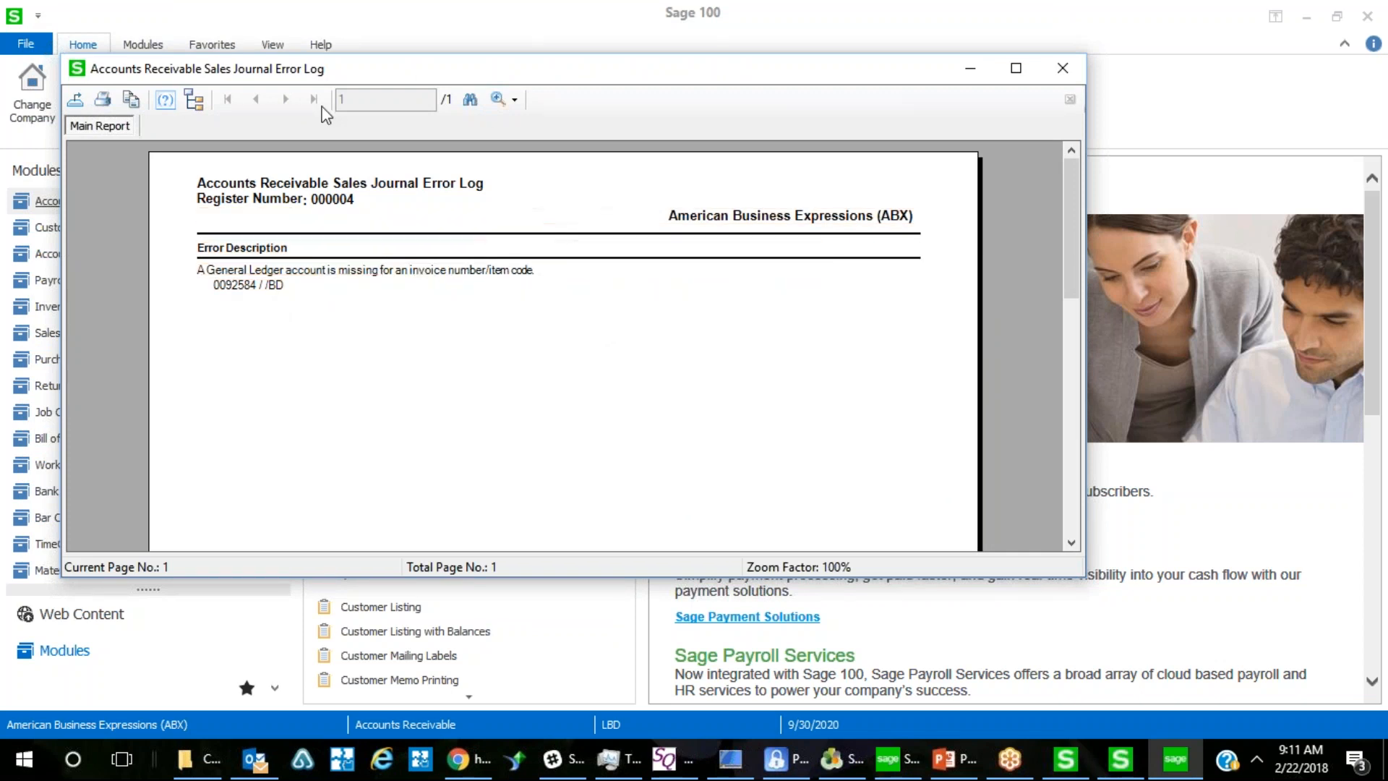
left_click(1070, 82)
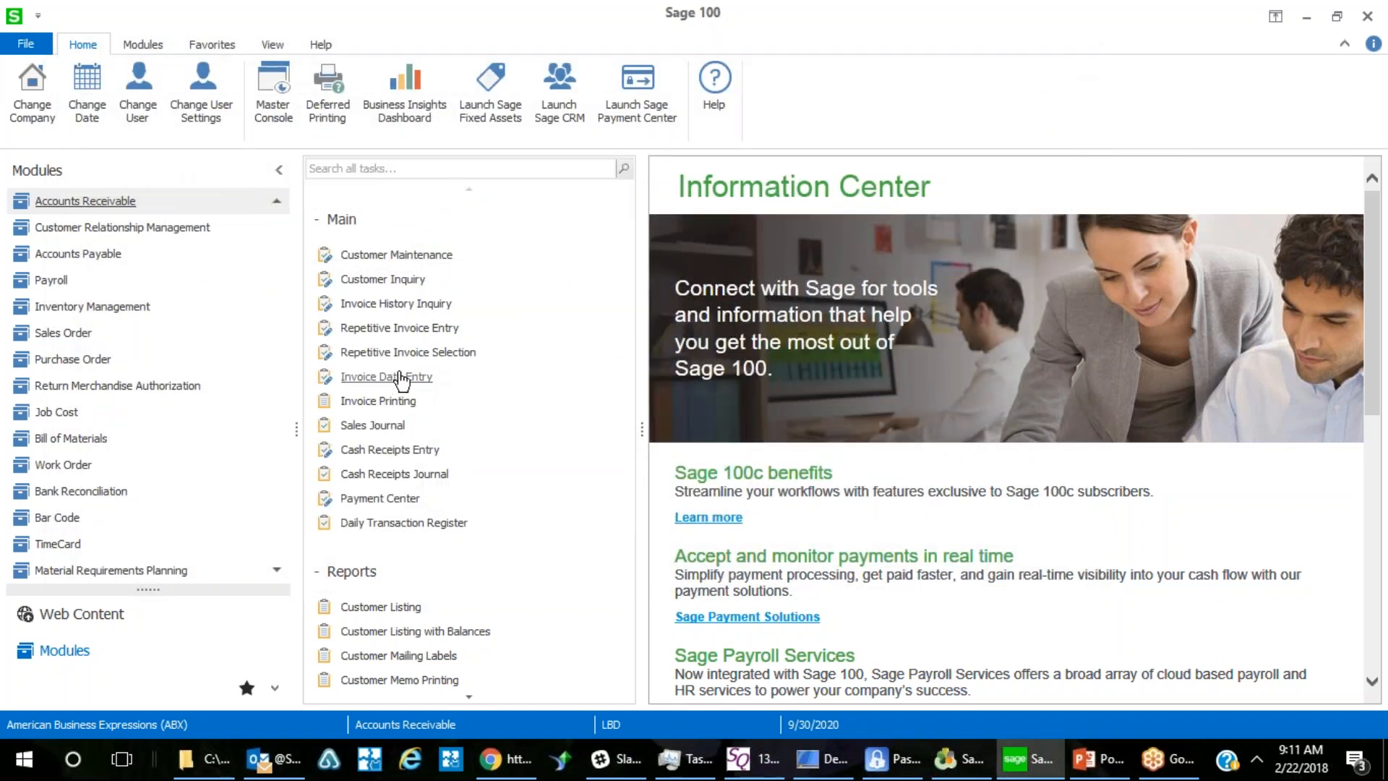
Reopen credit memo 0092584-CM in Invoice Data Entry, apply it to invoice 0092548, accept it, and close the window.
left_click(401, 377)
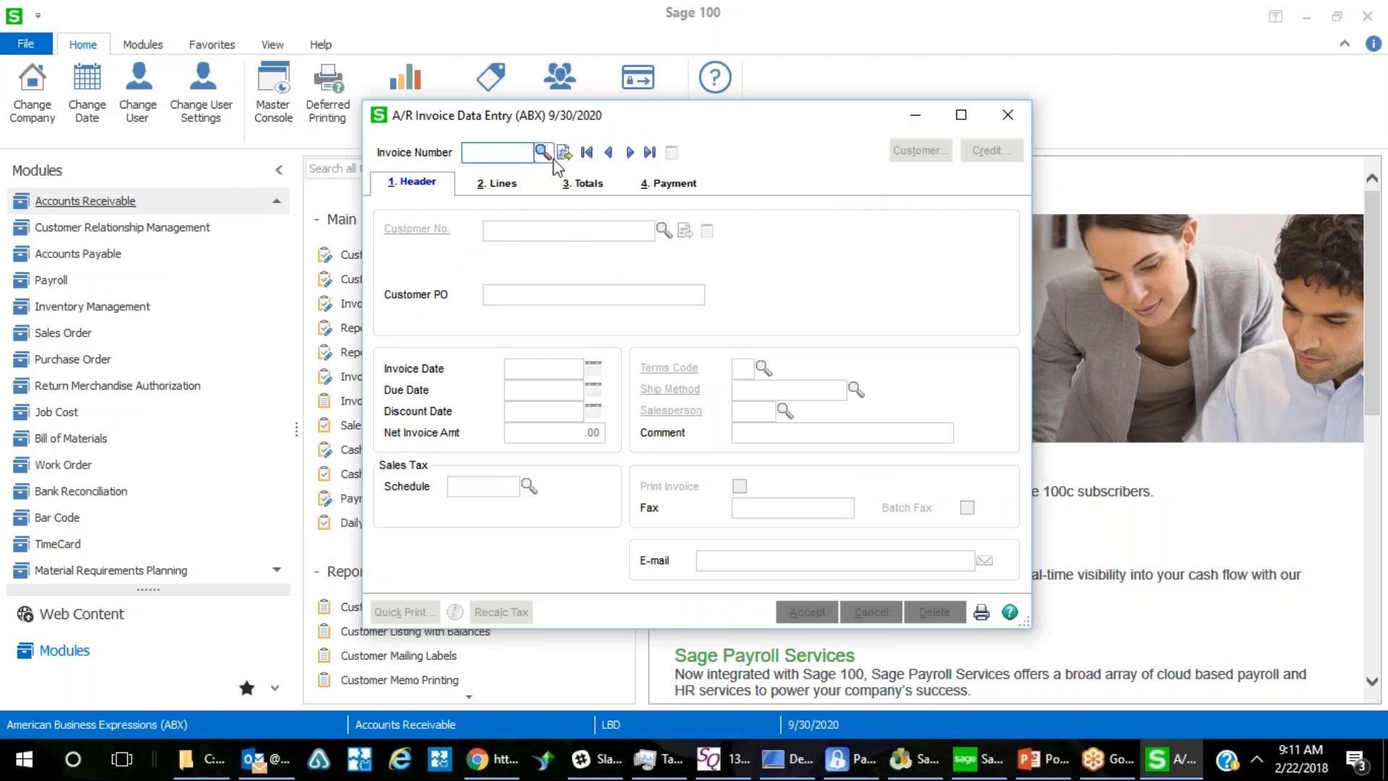
left_click(542, 151)
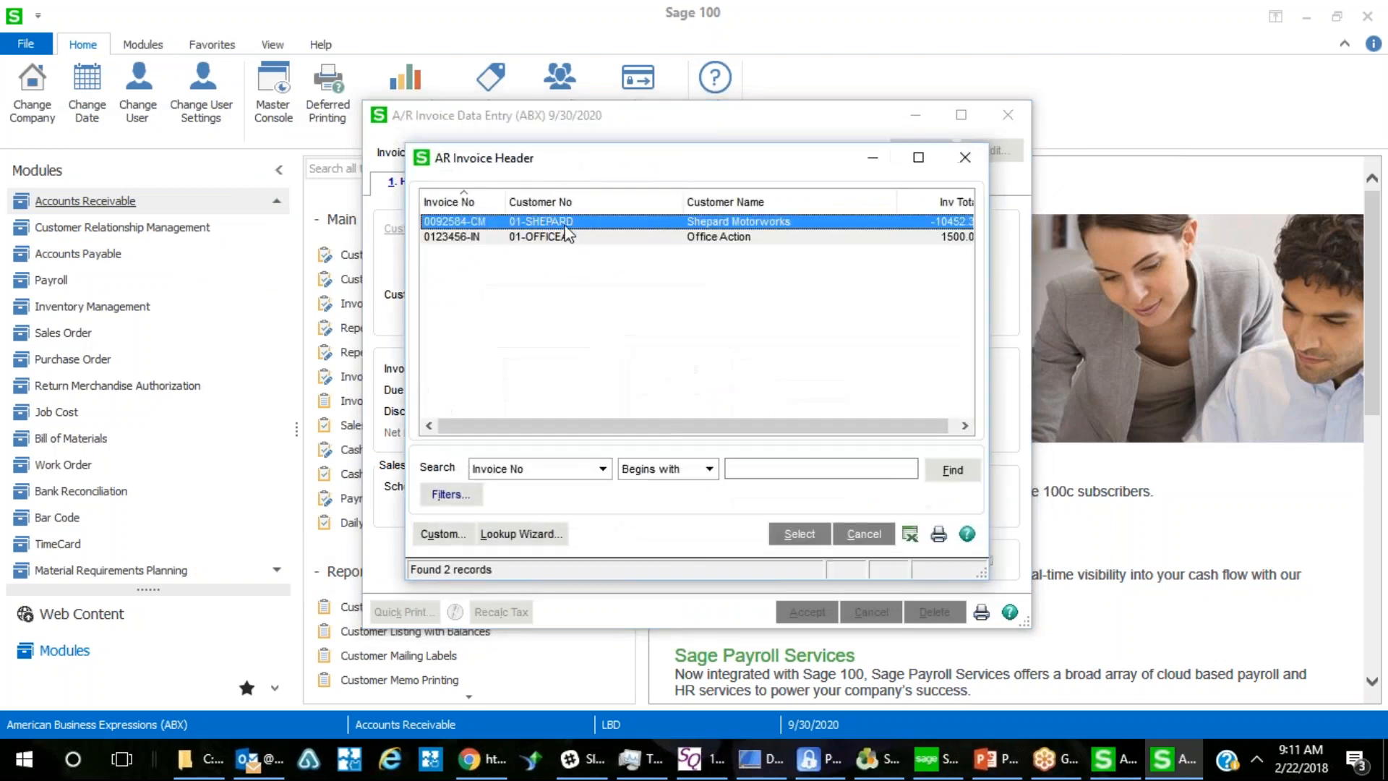
left_click(798, 534)
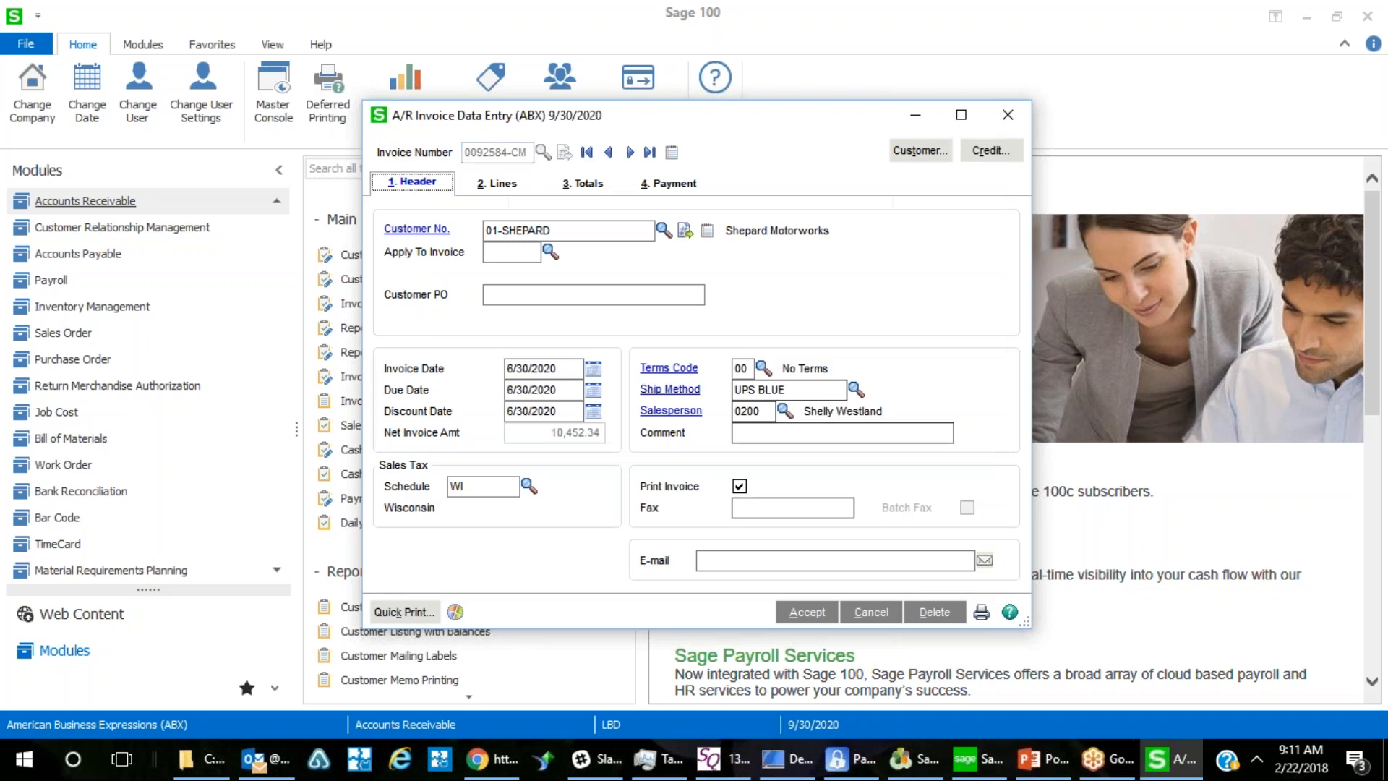
left_click(551, 251)
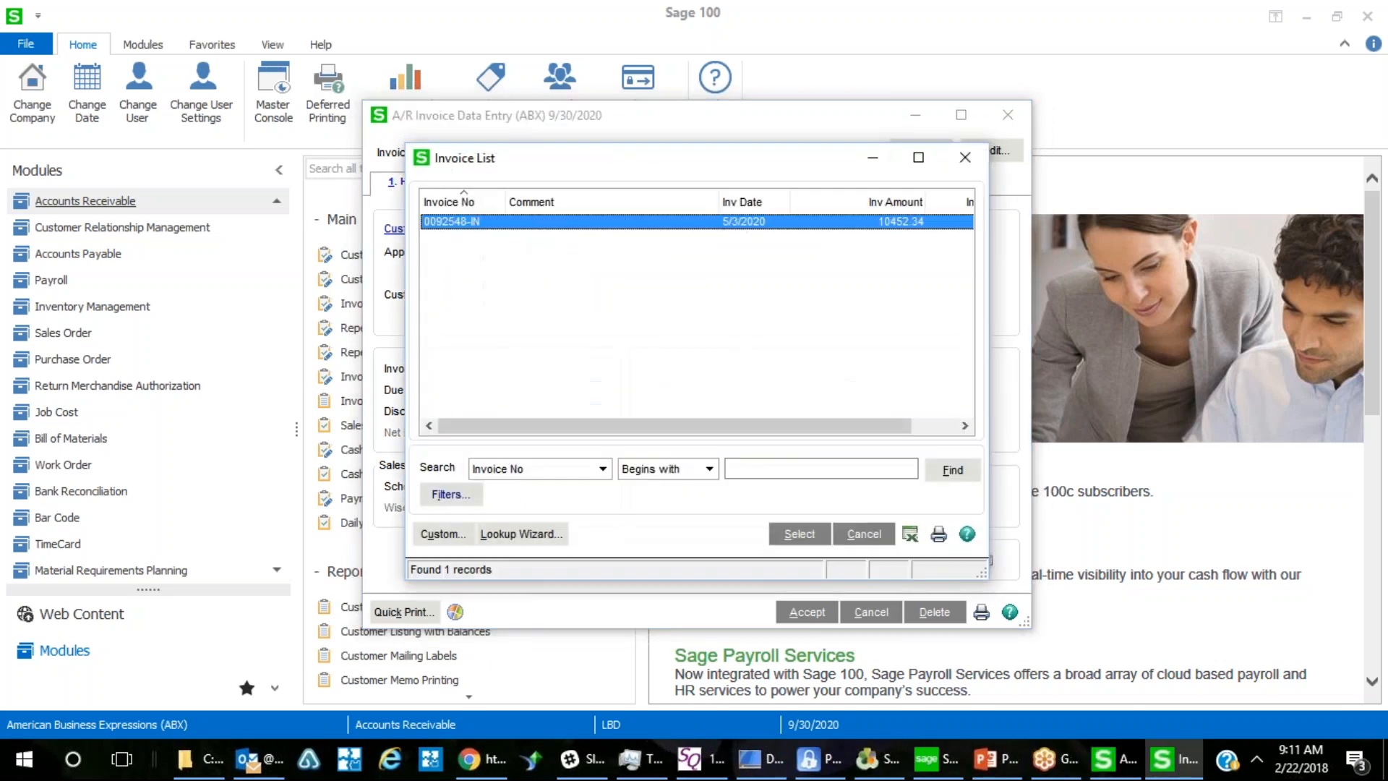
left_click(798, 537)
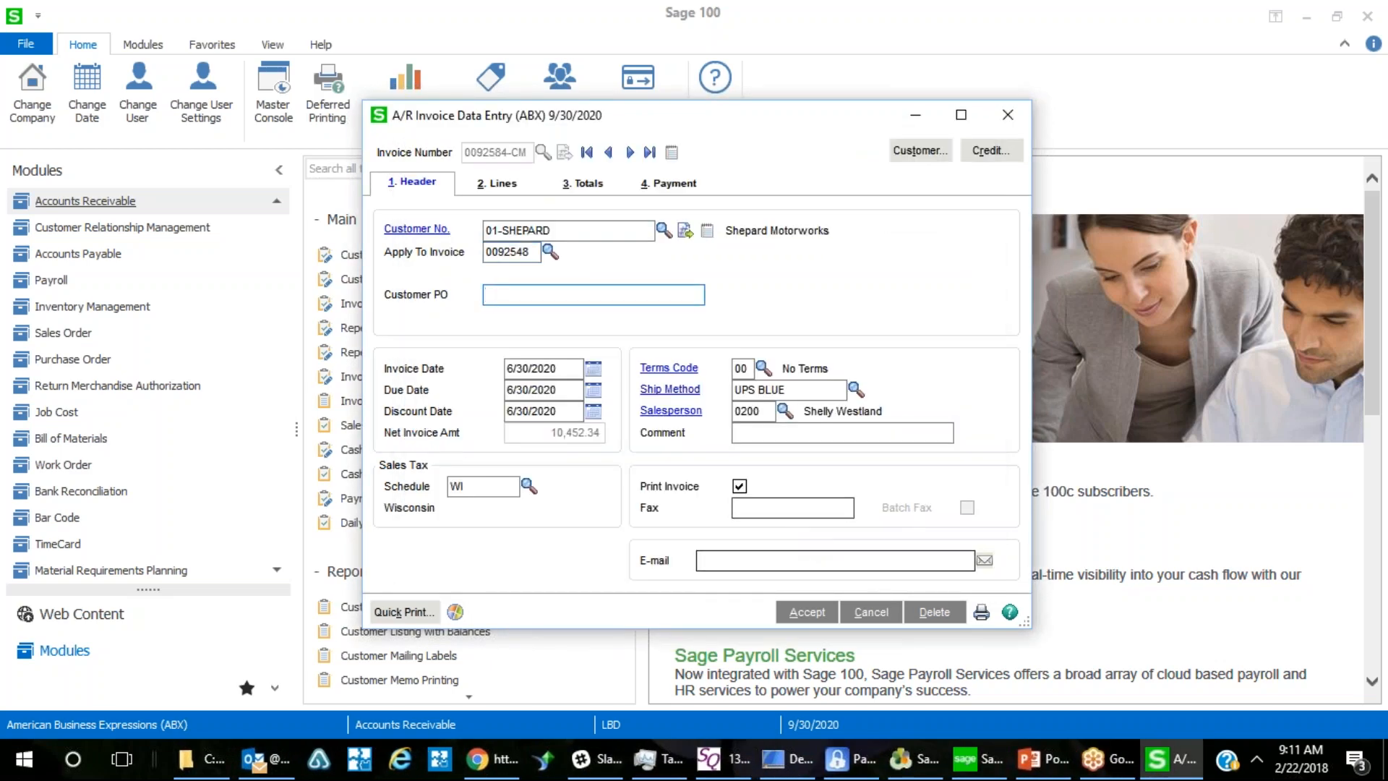
left_click(832, 612)
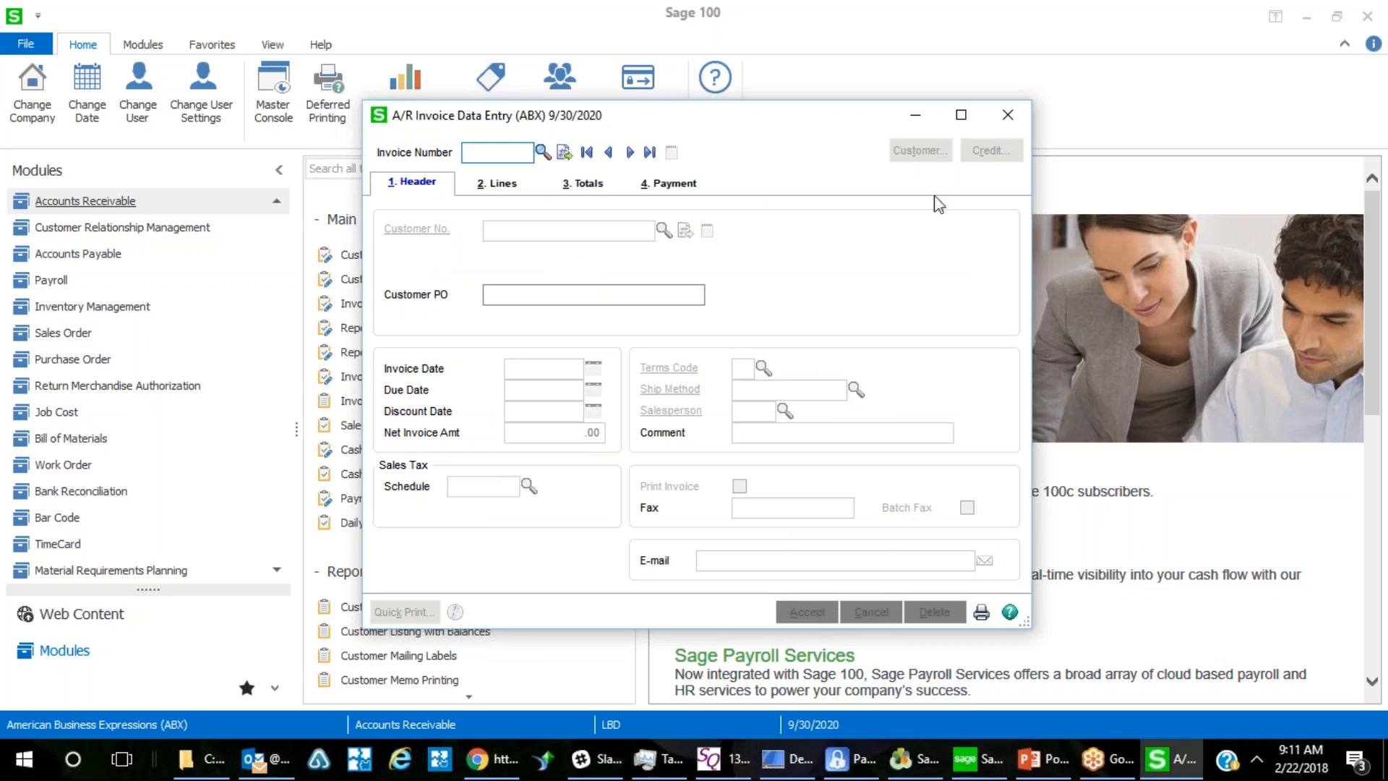
left_click(1008, 116)
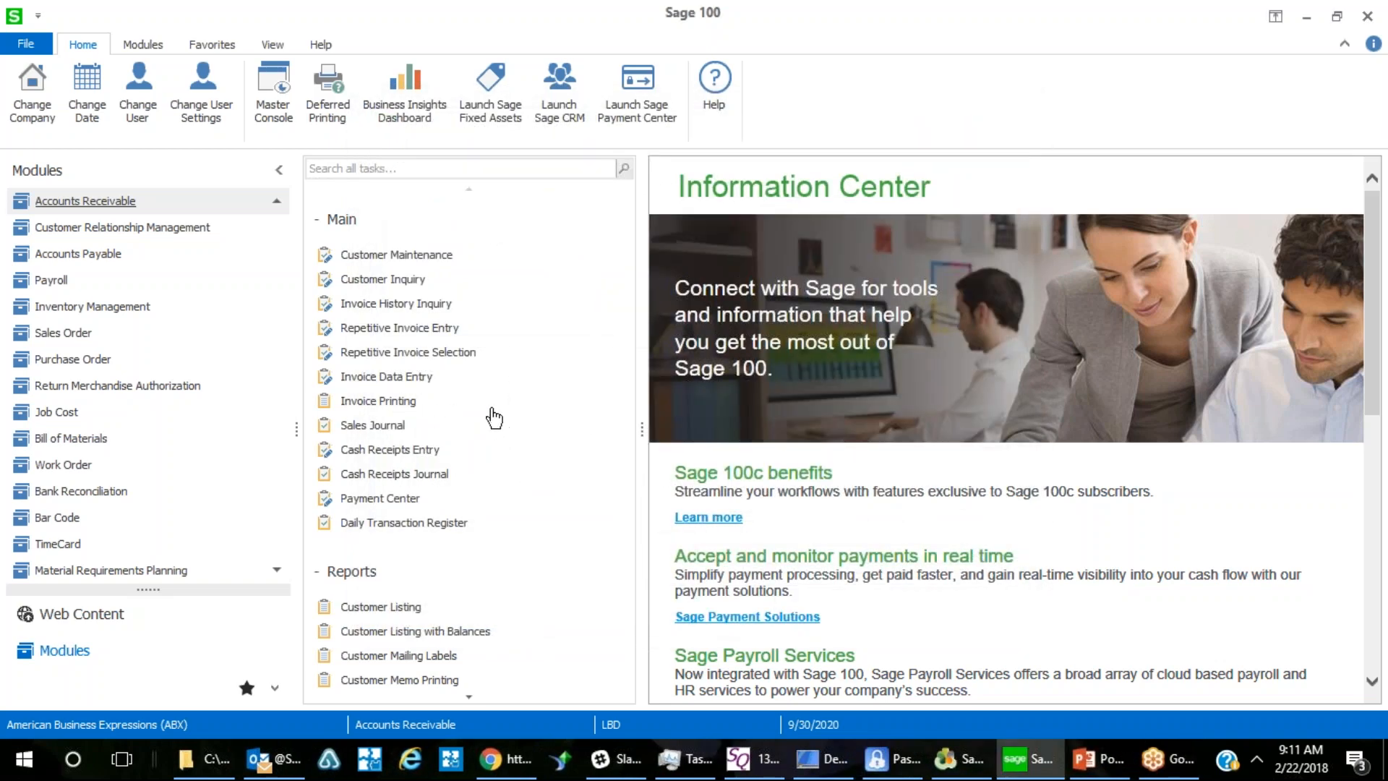
Preview the Sales Journal with the 9/30/2020 posting date, close the preview, and decline printing the error log.
left_click(394, 424)
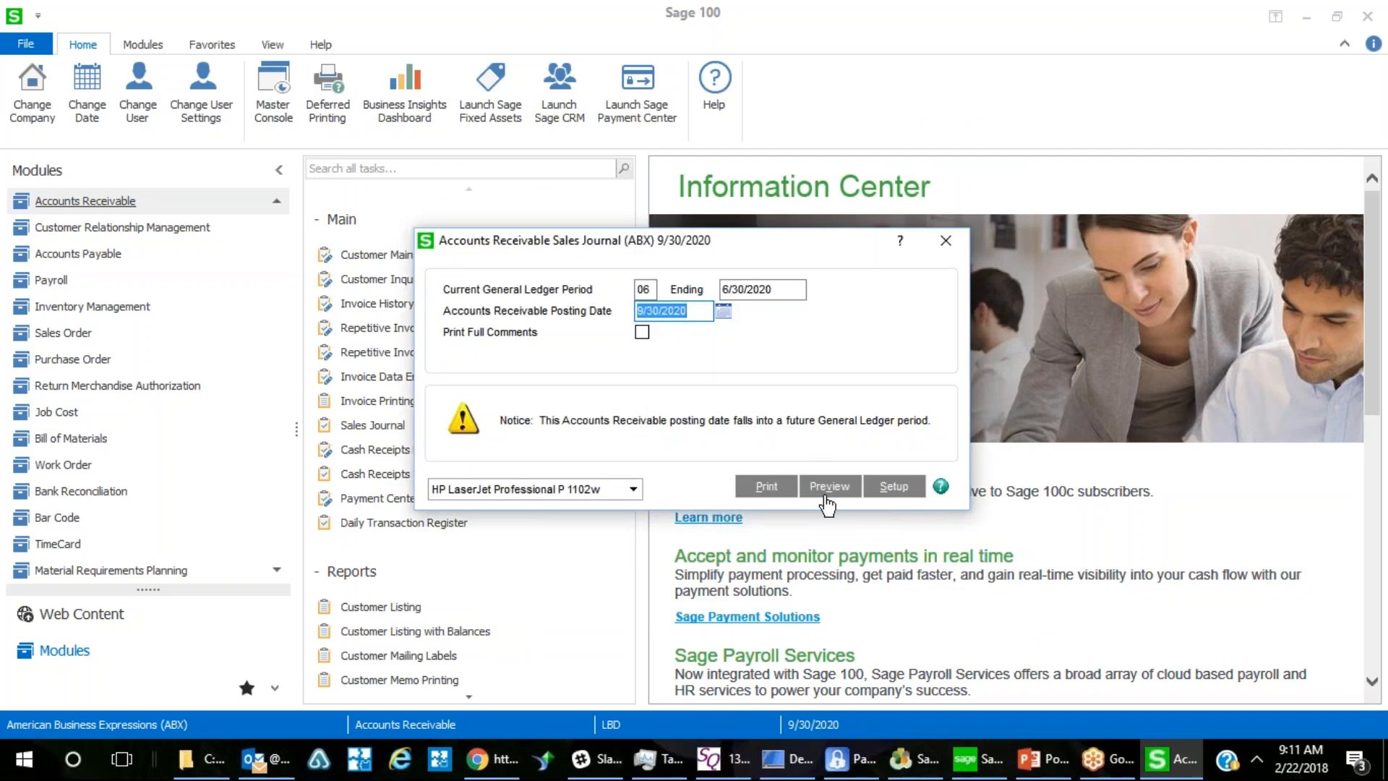
left_click(832, 486)
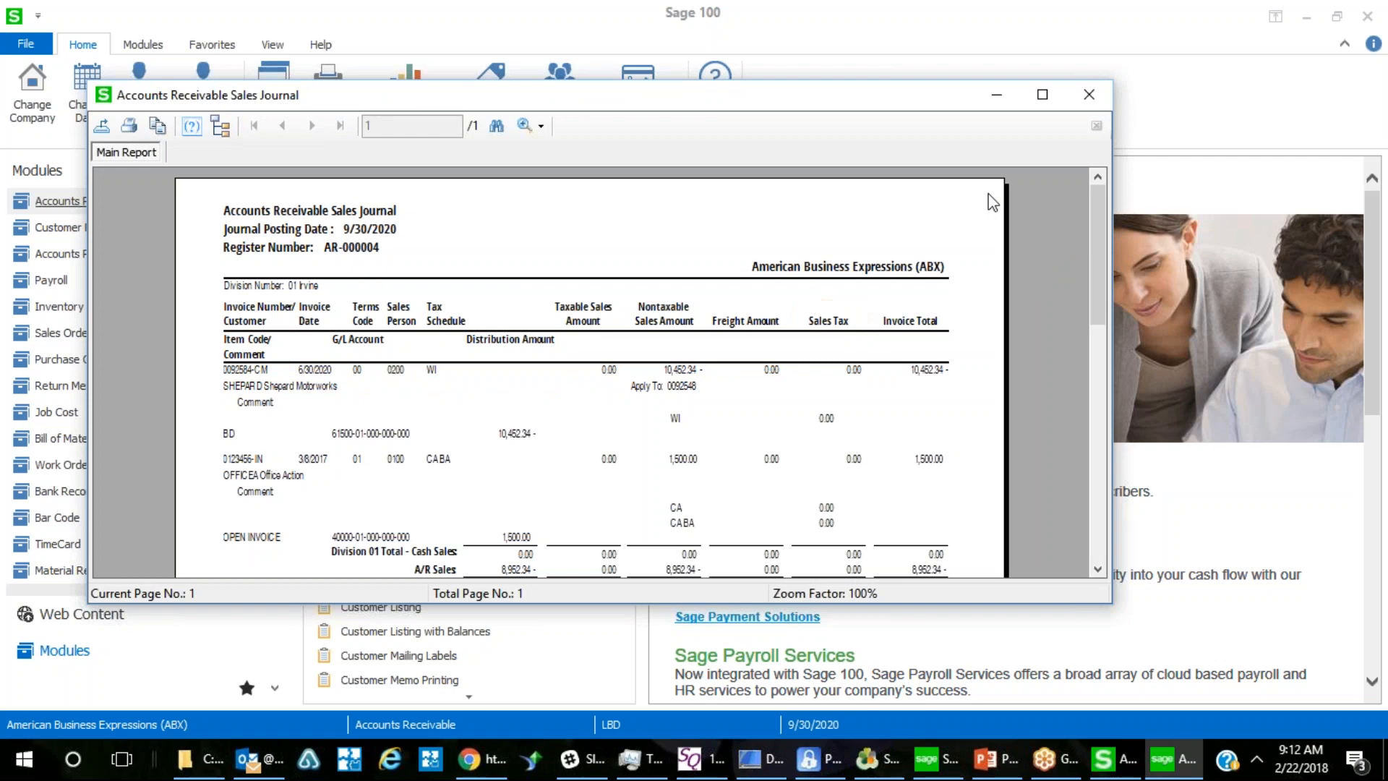
left_click(1088, 94)
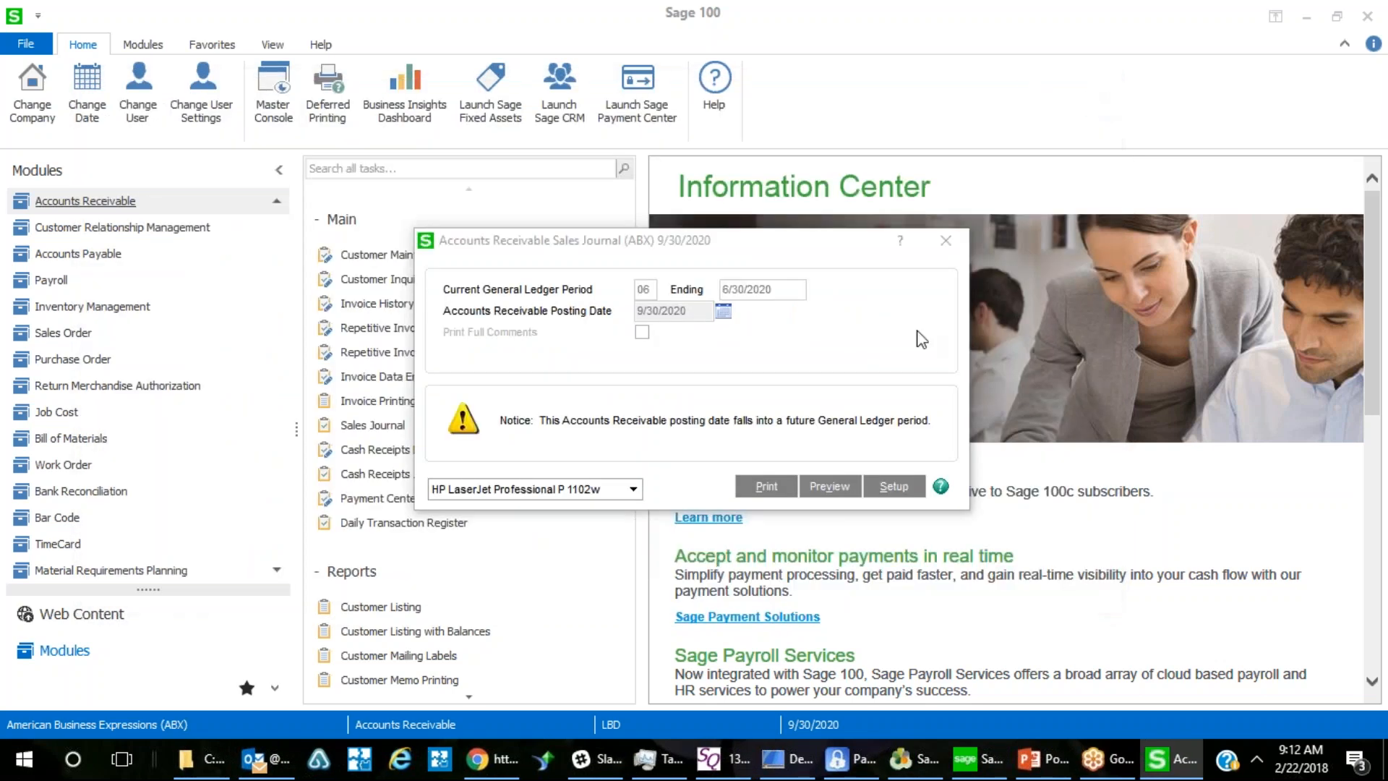
left_click(733, 293)
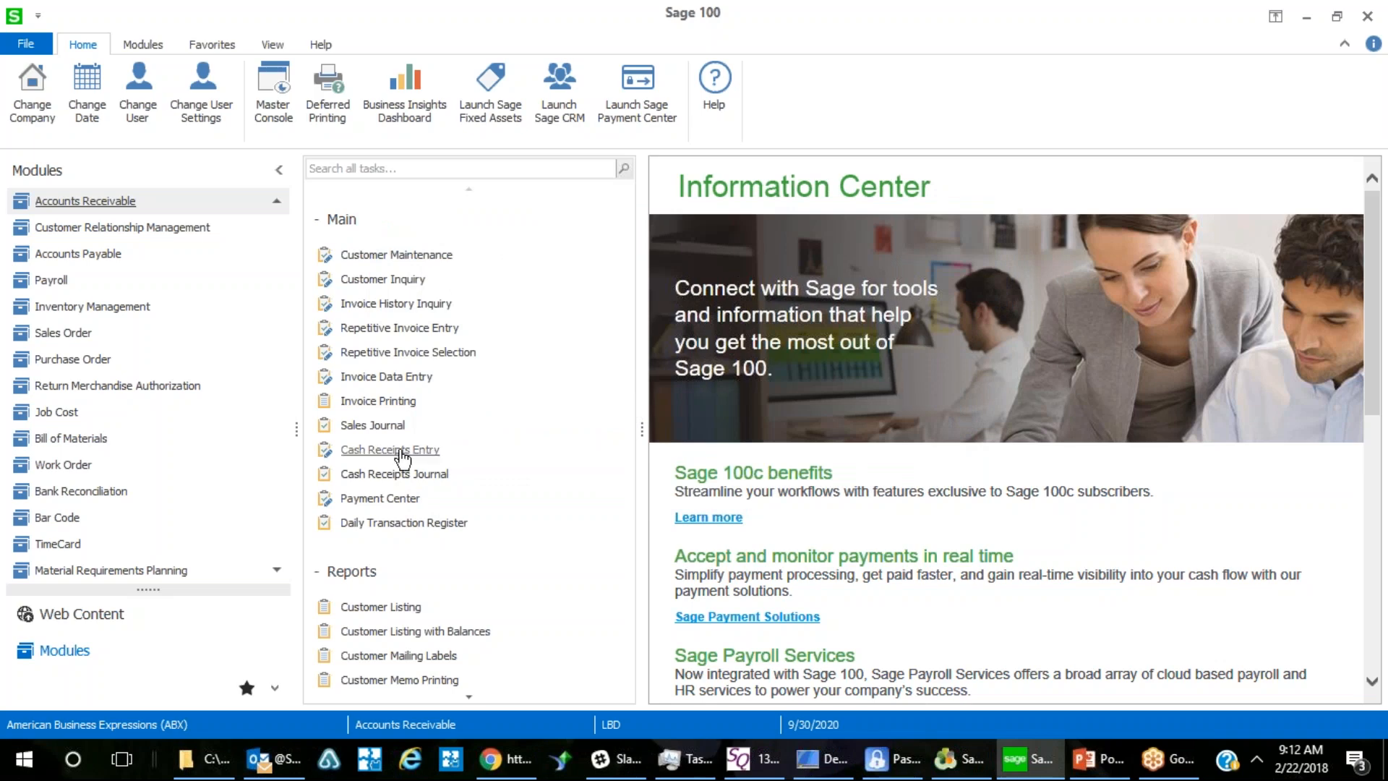
Preview the Sales Journal again, accept the error log, and preview the log to read its error description.
left_click(372, 425)
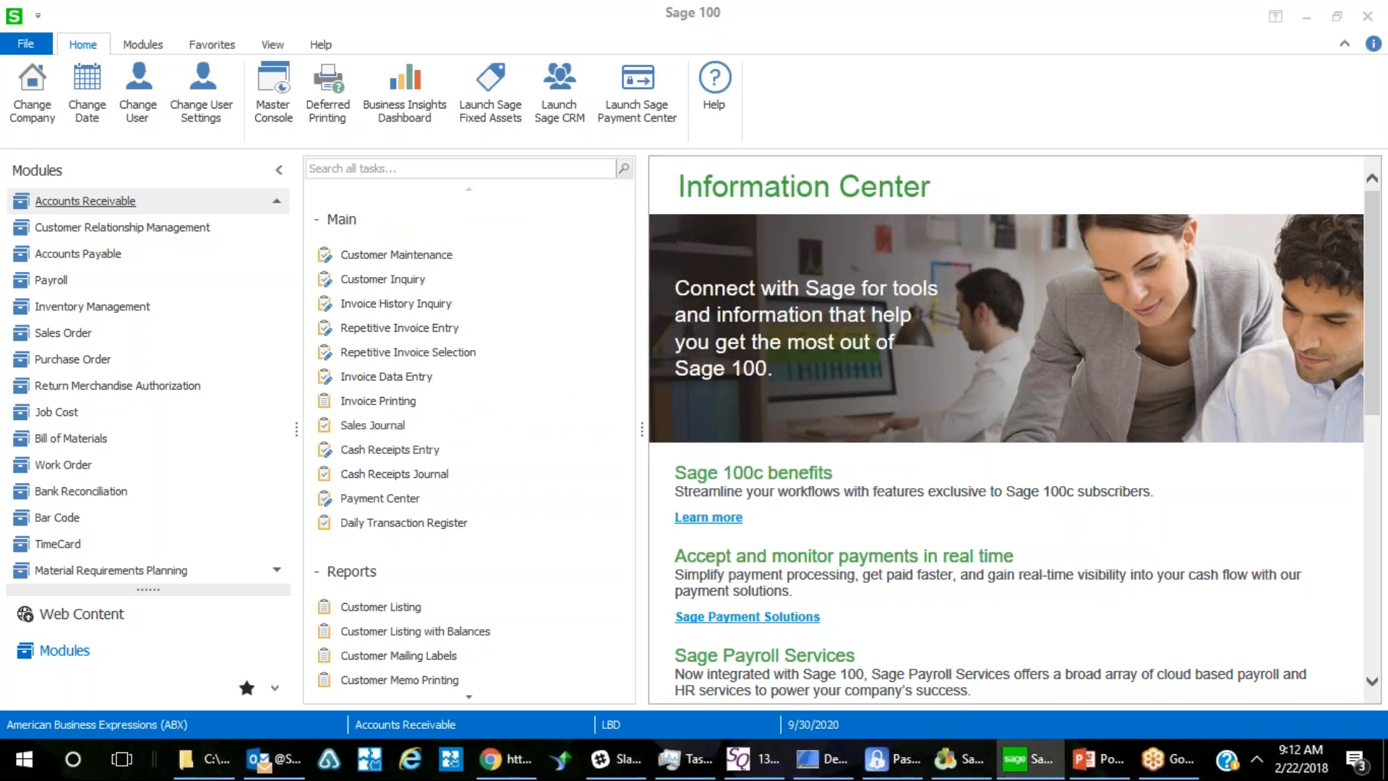
left_click(826, 489)
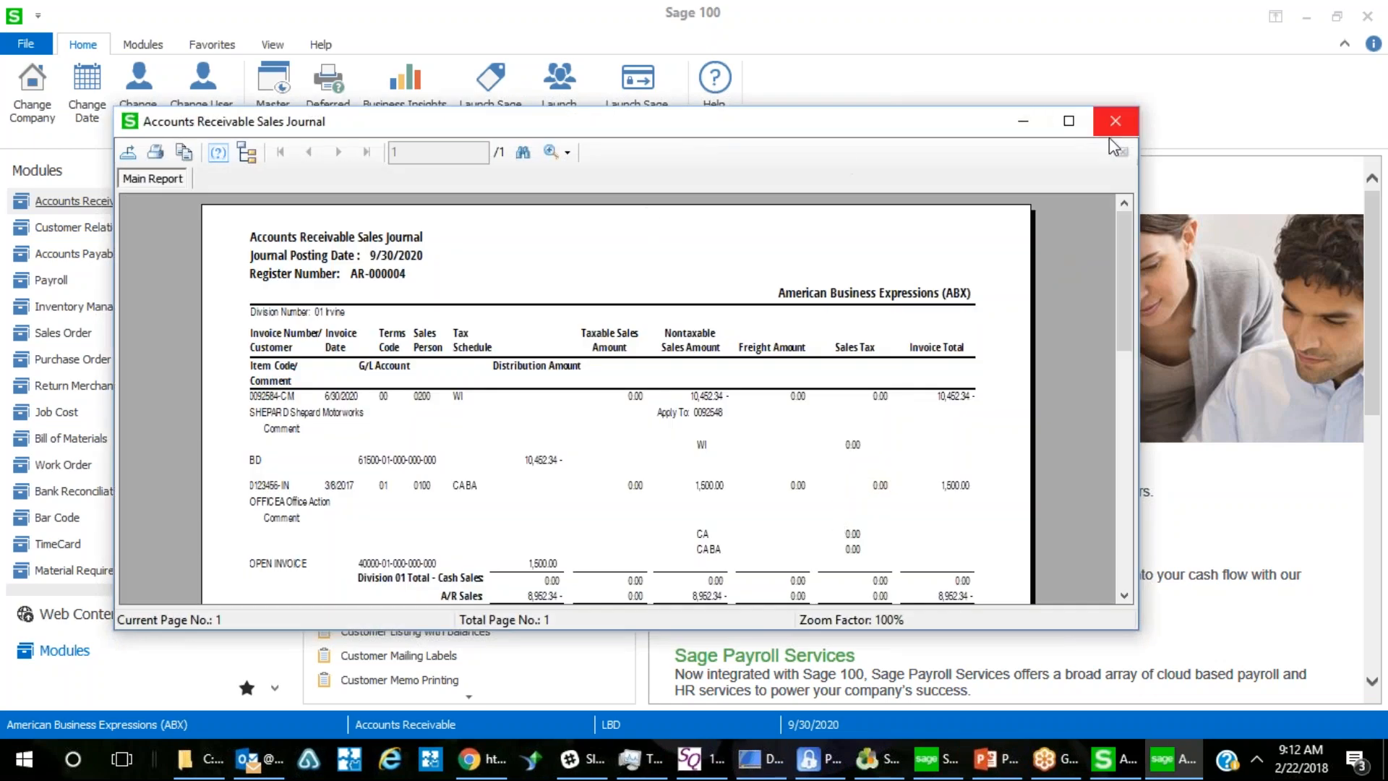
left_click(1115, 121)
left_click(646, 293)
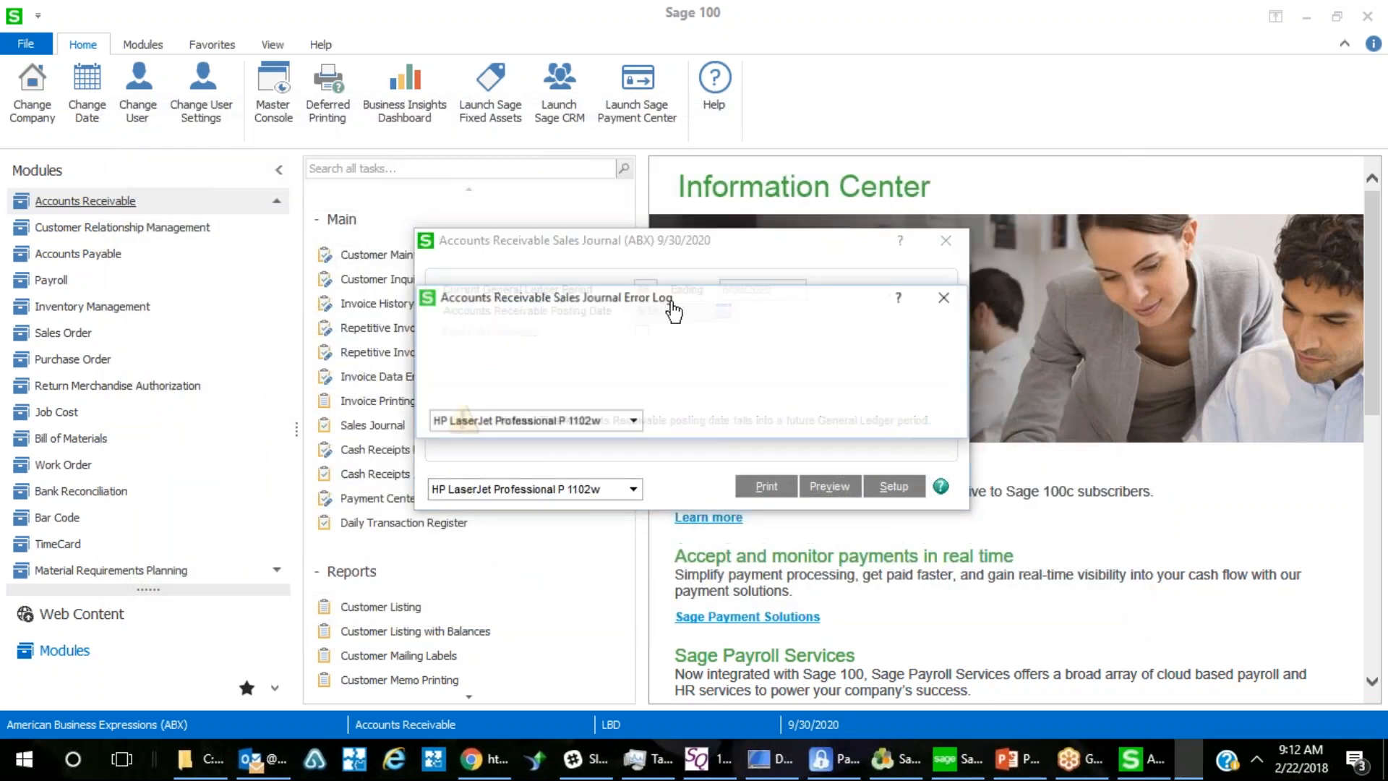
left_click(832, 428)
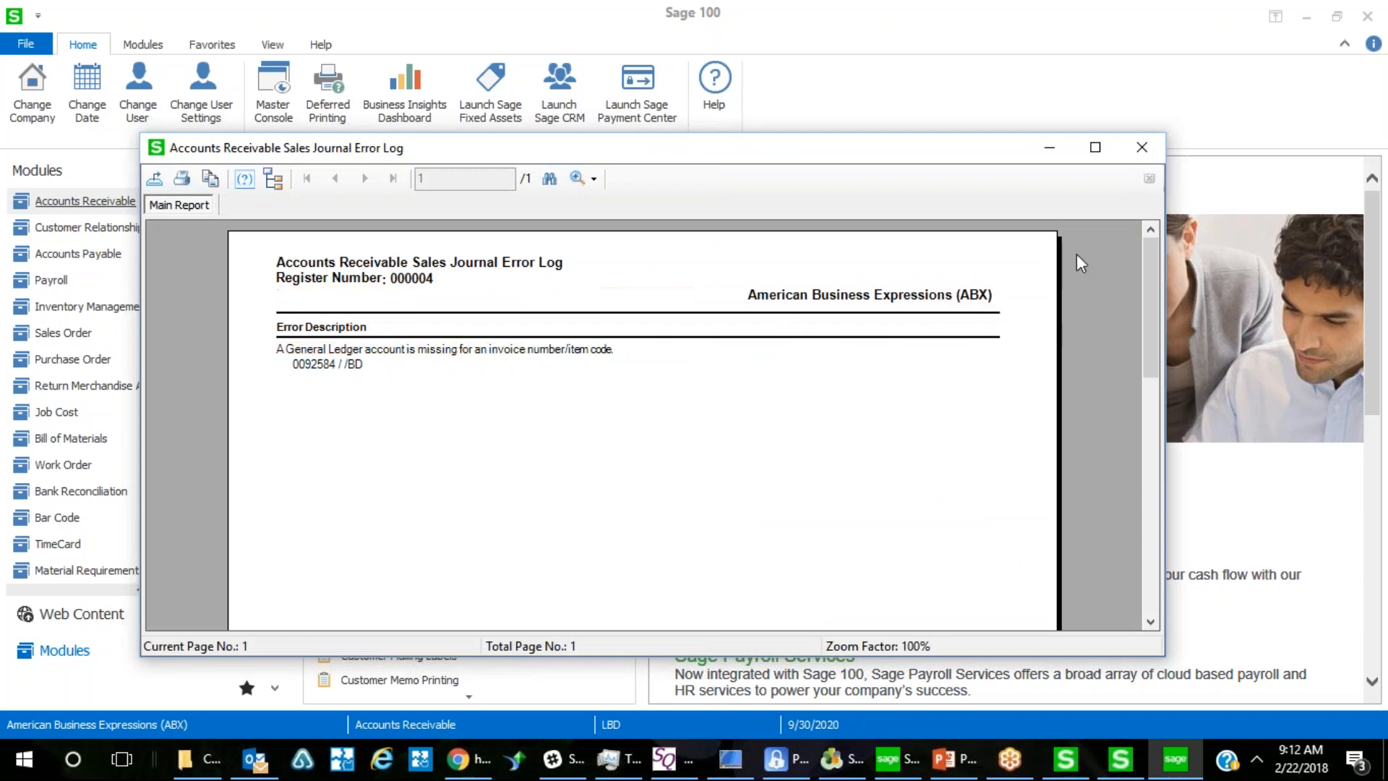
left_click(1142, 147)
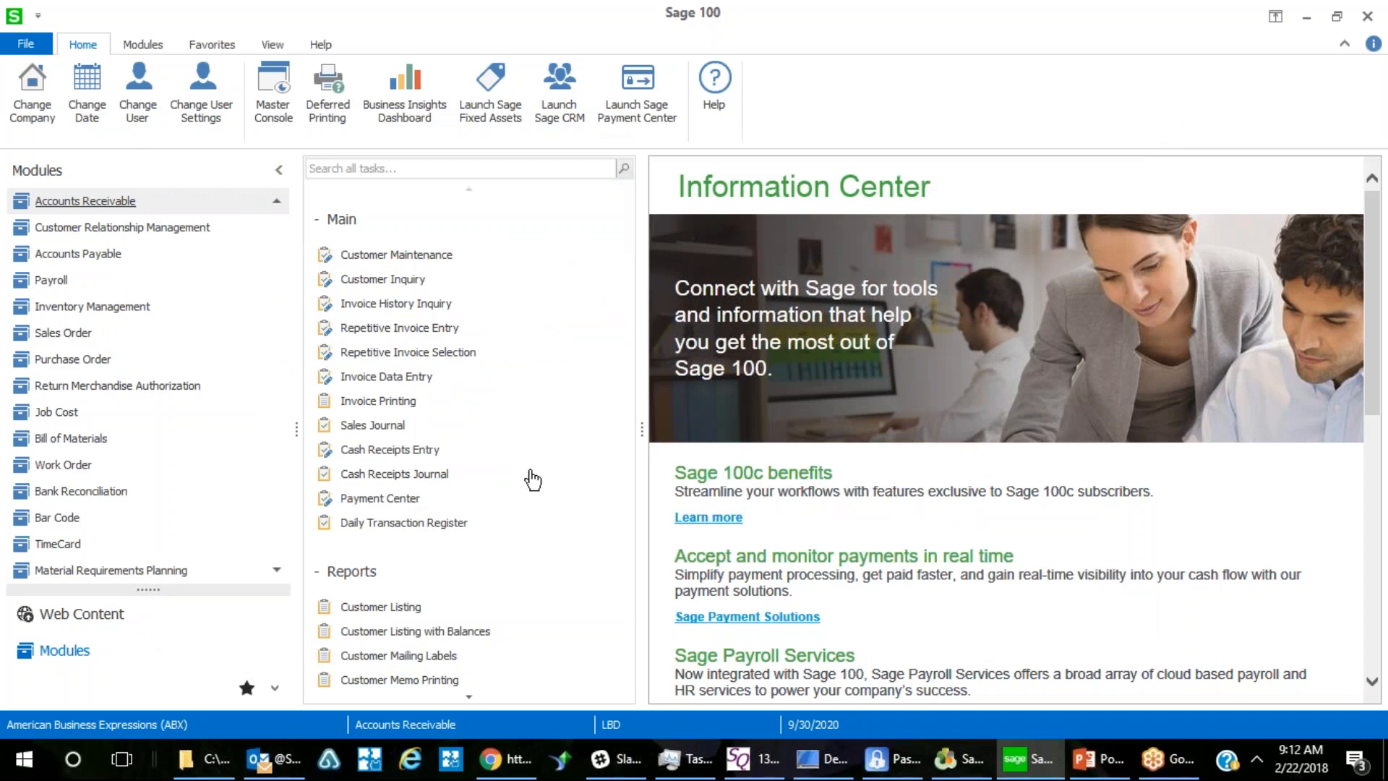
Open credit memo 0092584-CM in Invoice Data Entry, check the GL account on its BD line, and close the window.
scroll(546, 470, "down", 2)
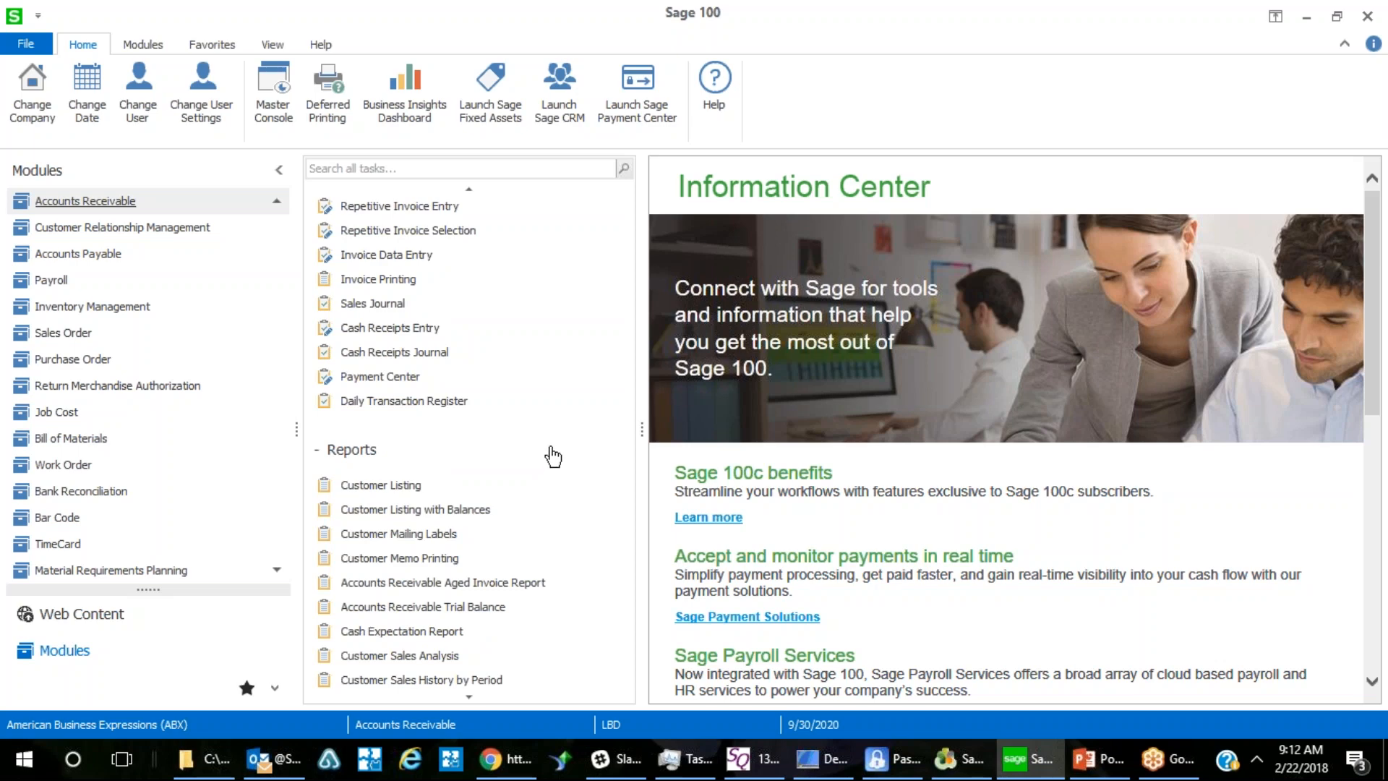
left_click(405, 280)
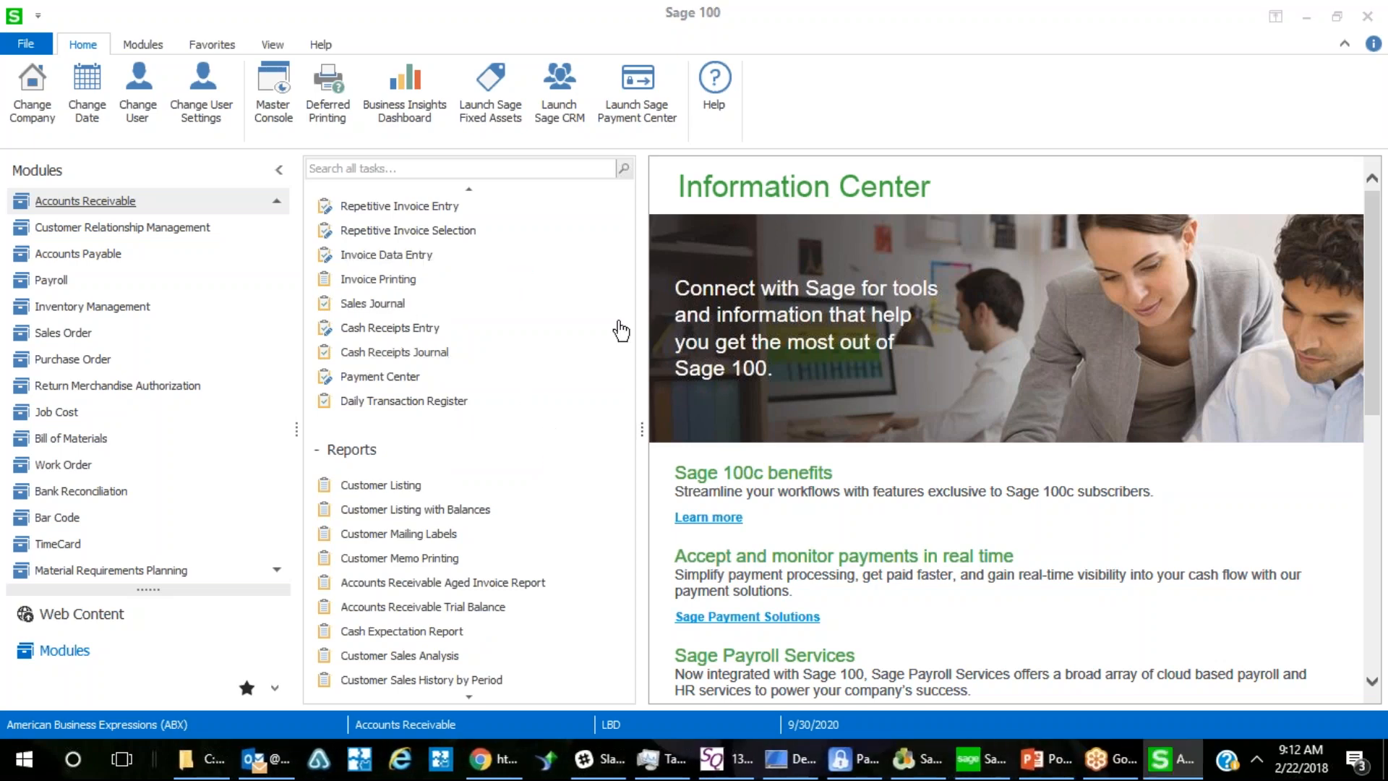
left_click(542, 152)
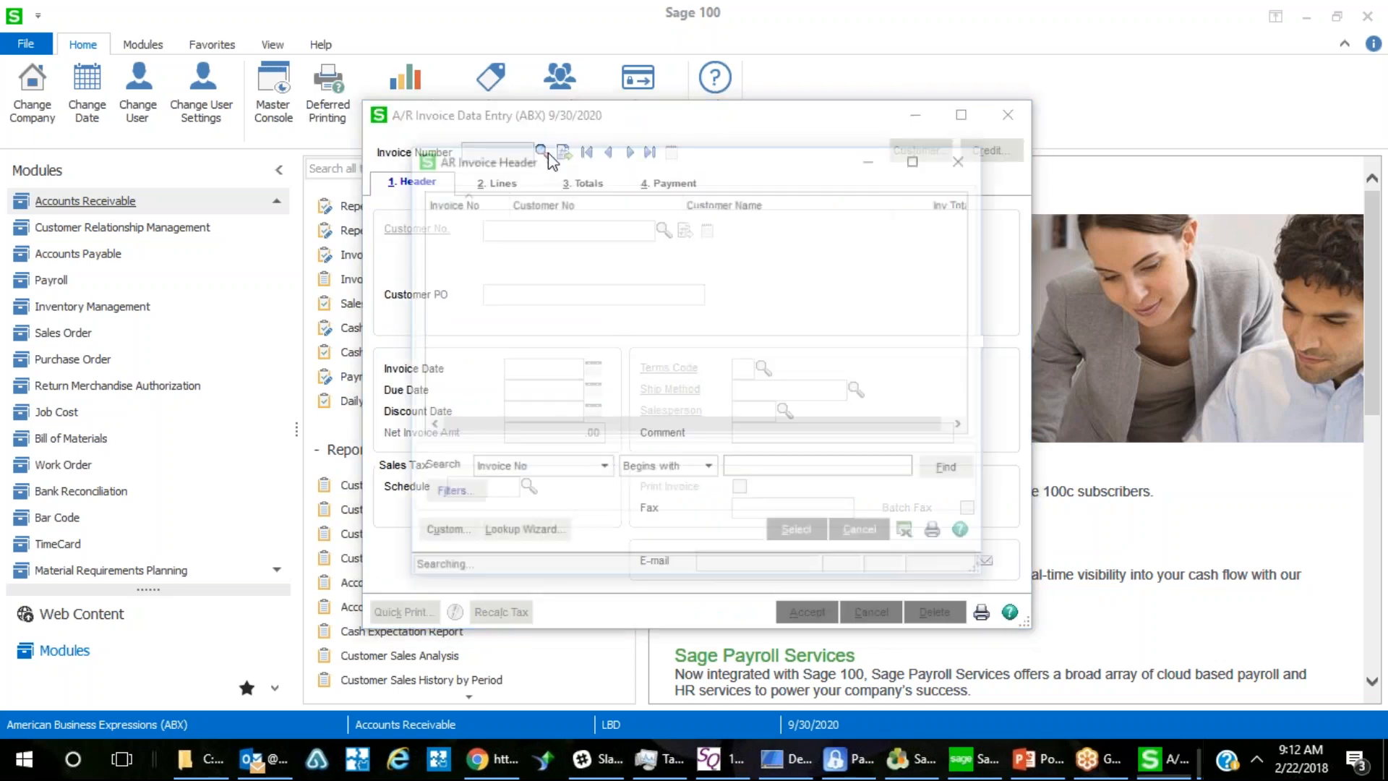
left_click(798, 533)
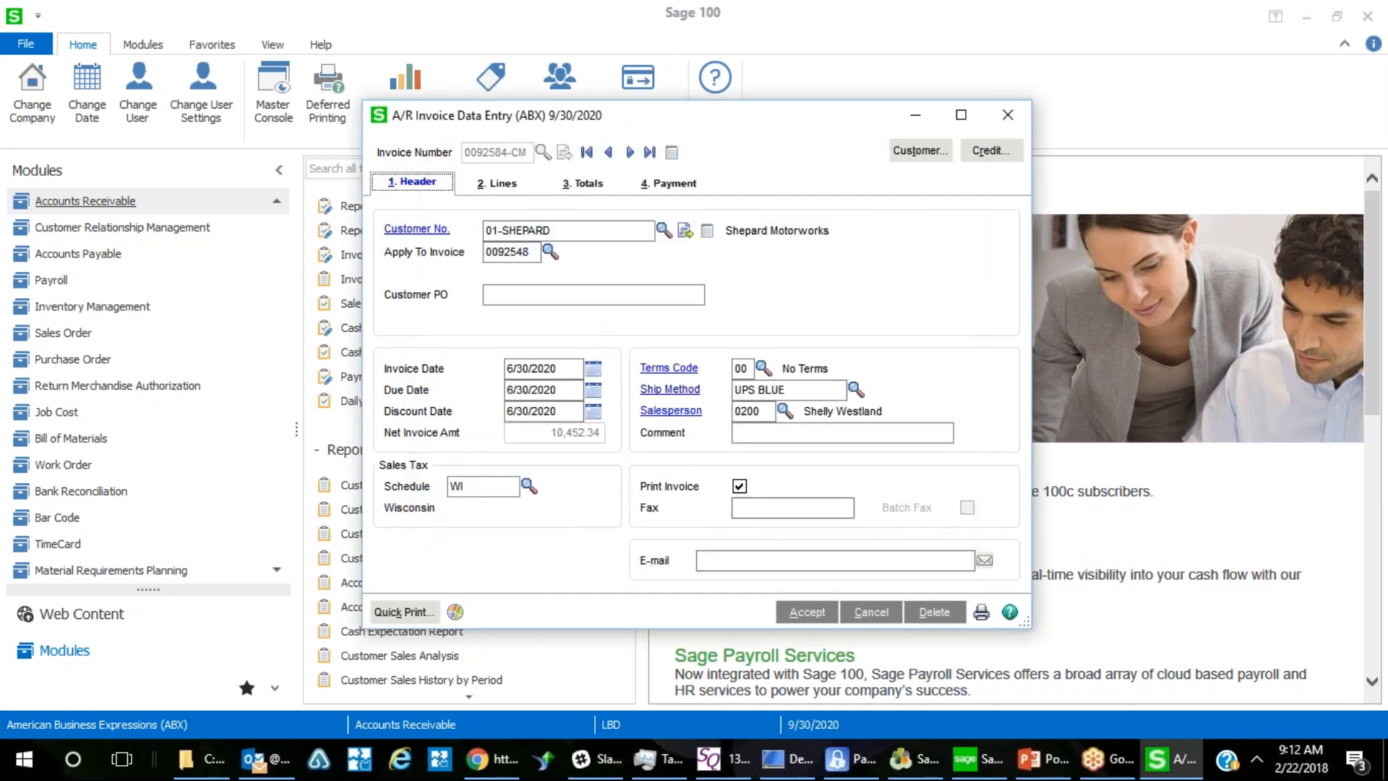
left_click(506, 185)
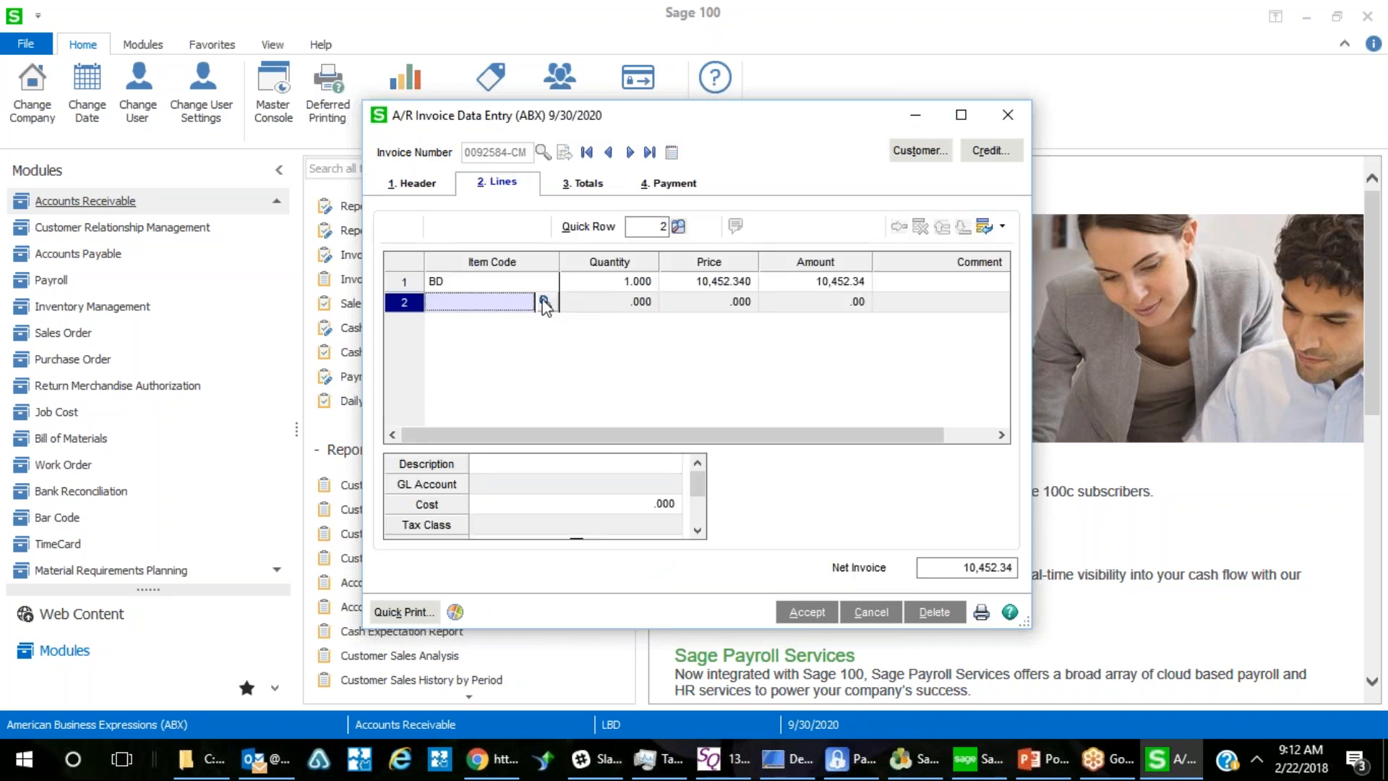
left_click(506, 281)
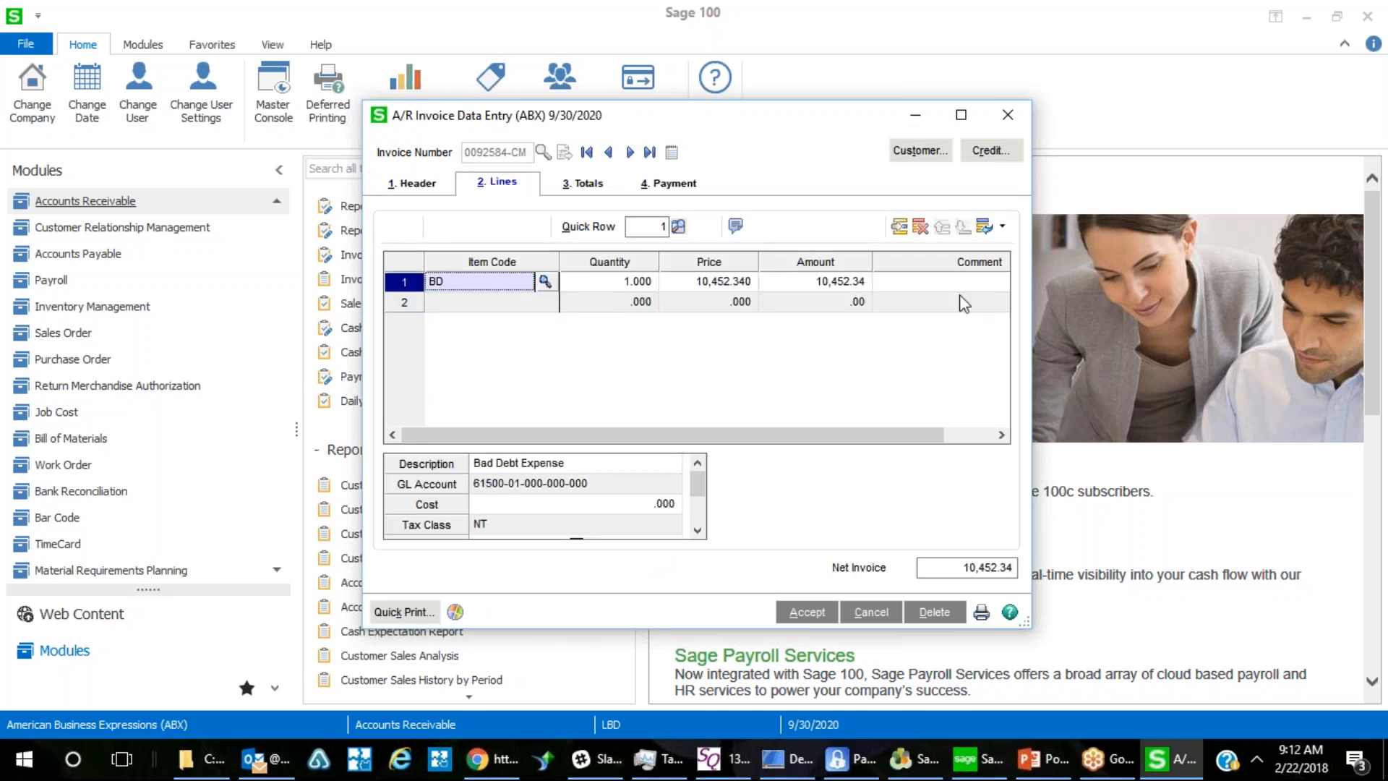
left_click(1007, 115)
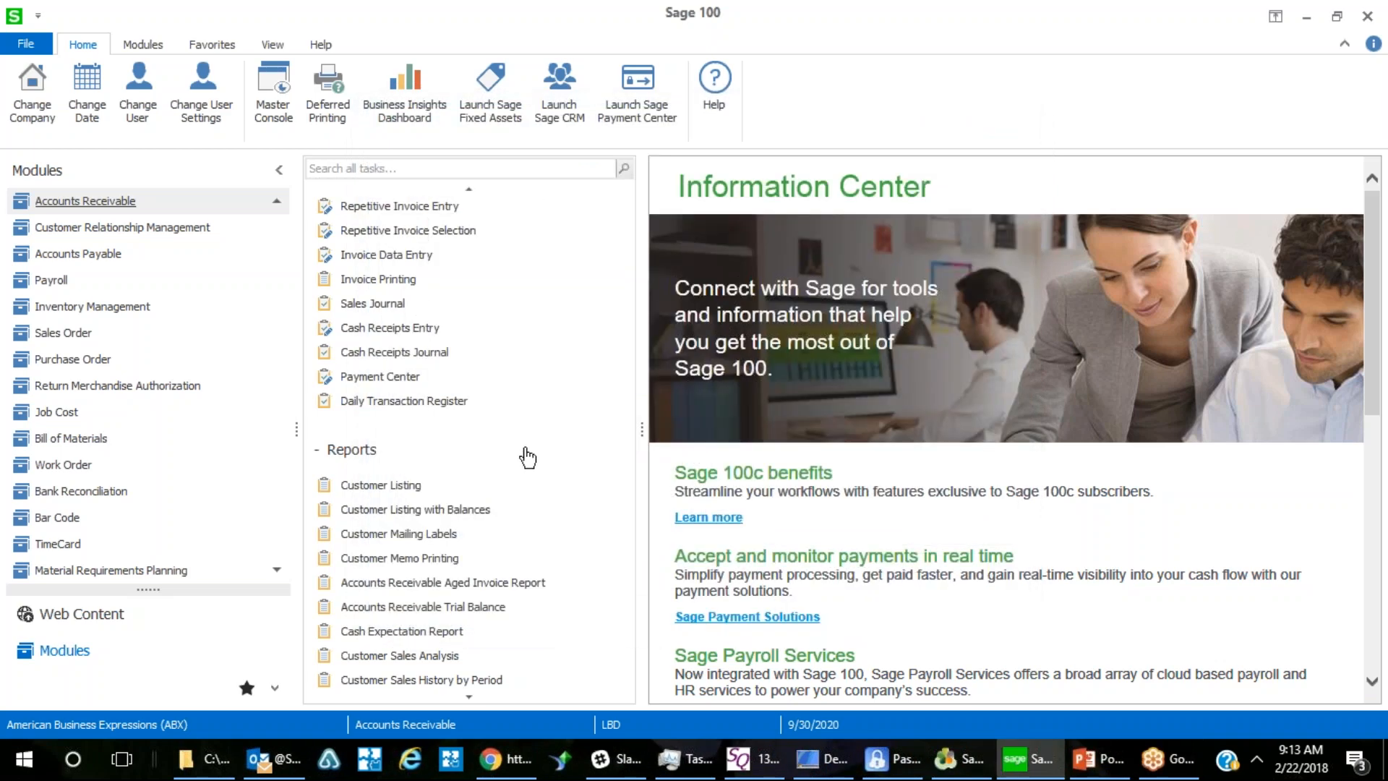
Open item BD in Miscellaneous Item Maintenance and display its G/L accounts.
scroll(528, 457, "down", 15)
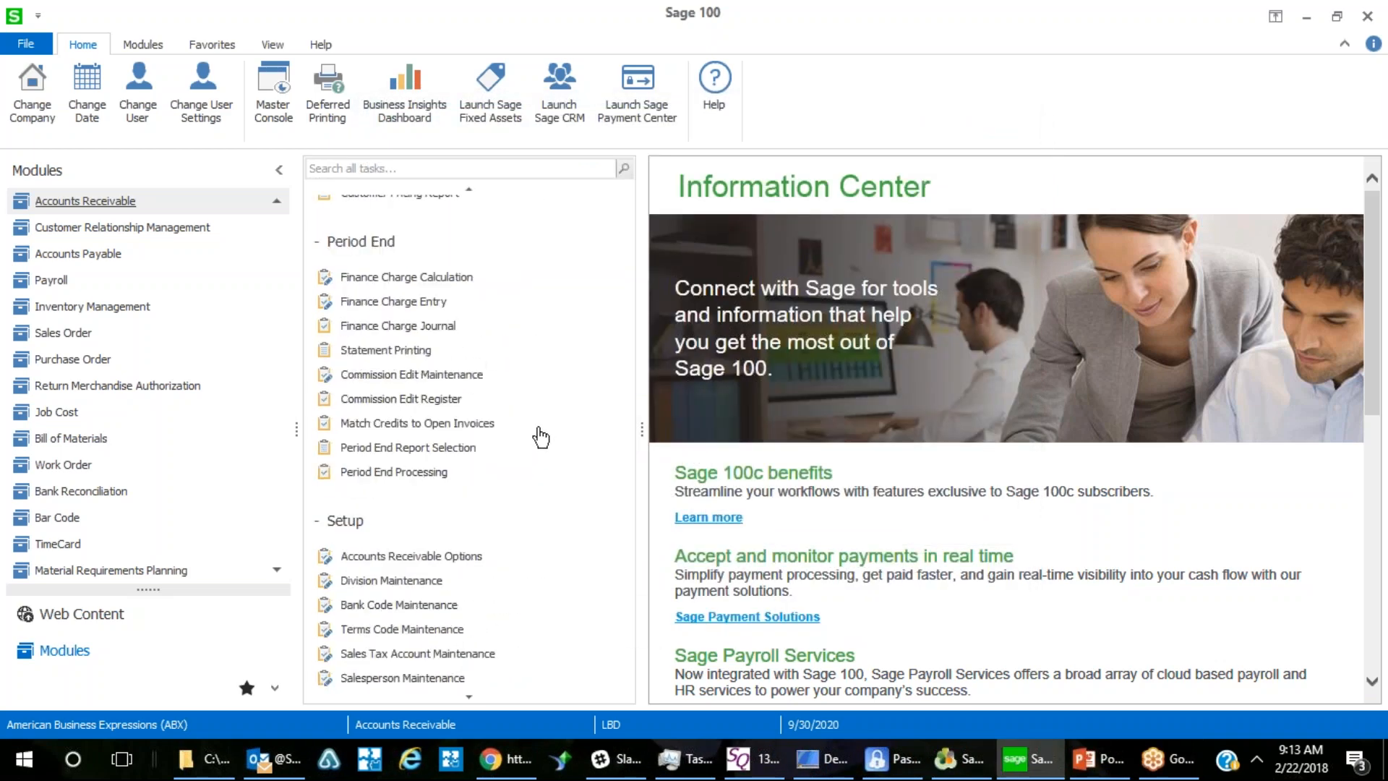
scroll(540, 437, "down", 3)
left_click(456, 607)
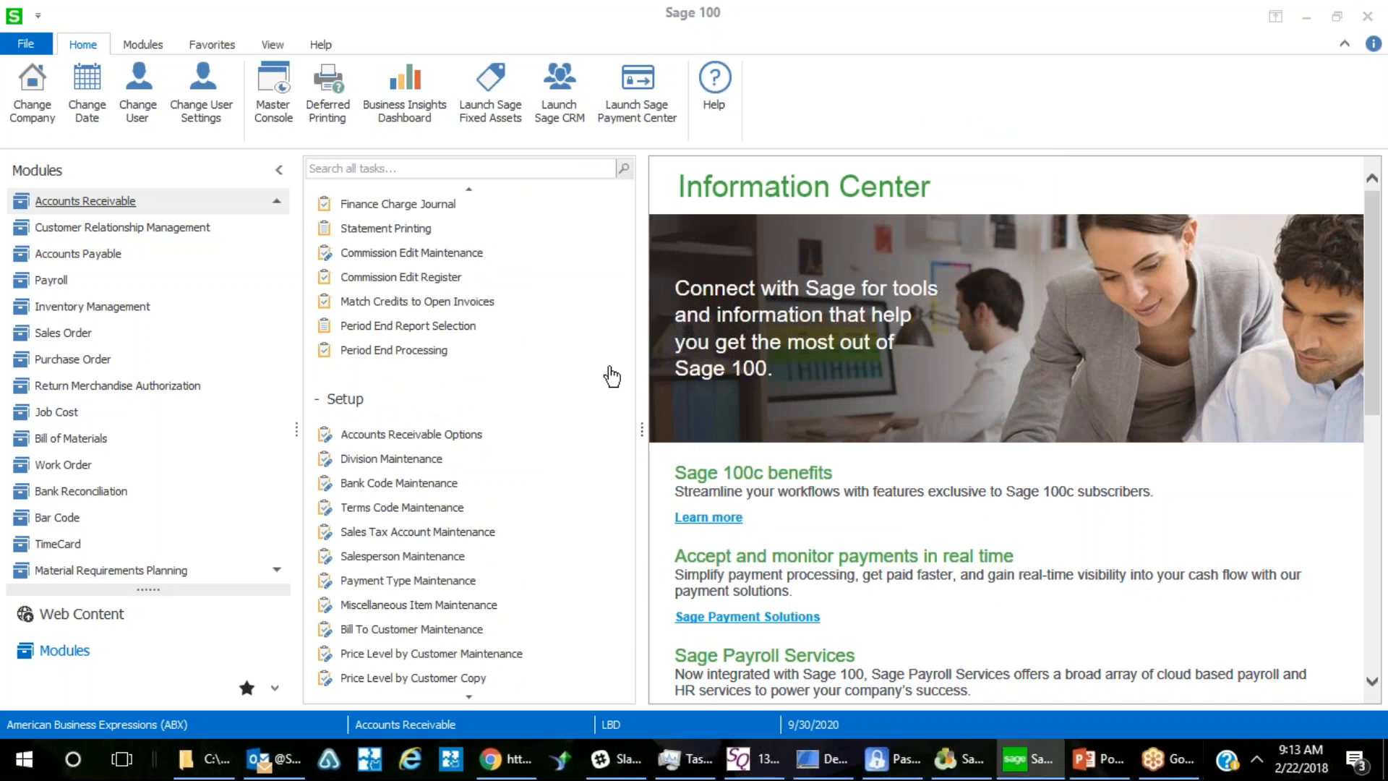
left_click(691, 159)
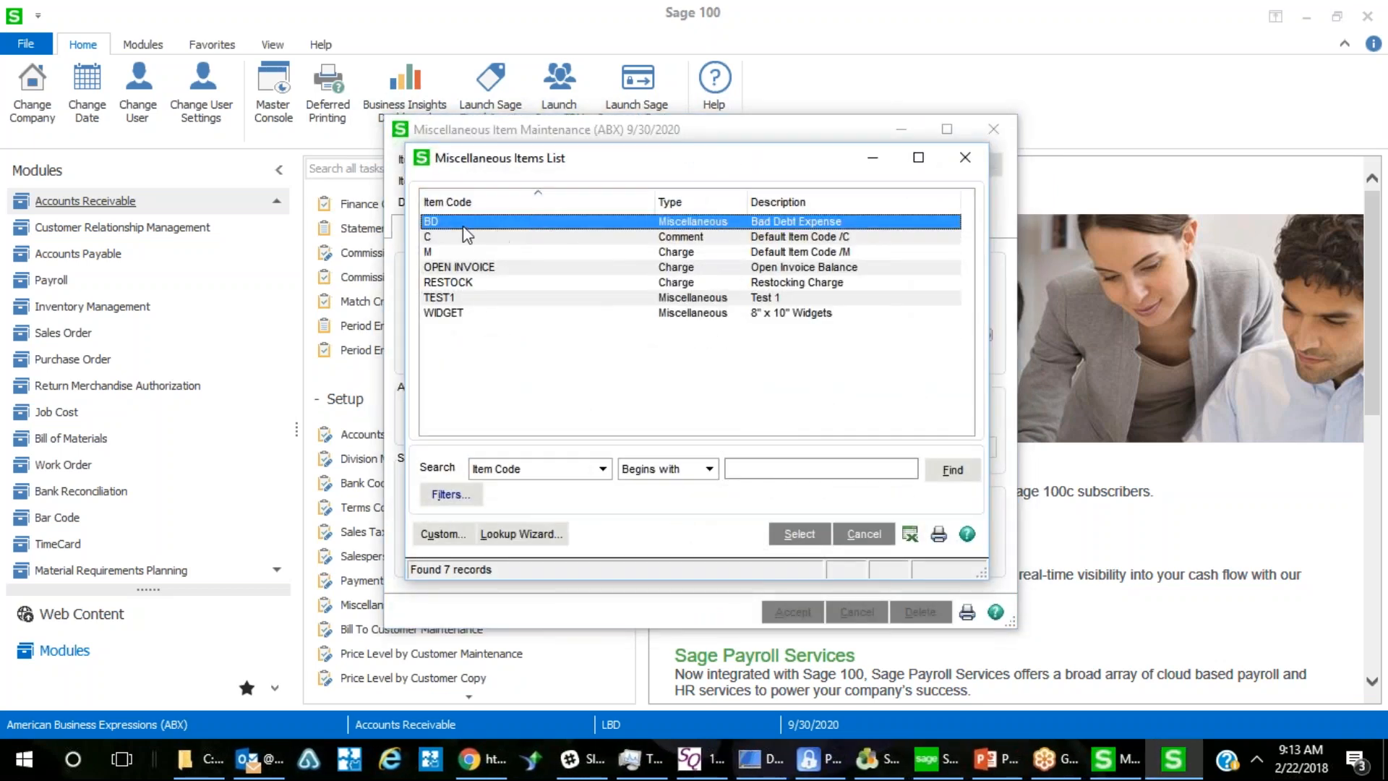
double_click(463, 223)
left_click(542, 231)
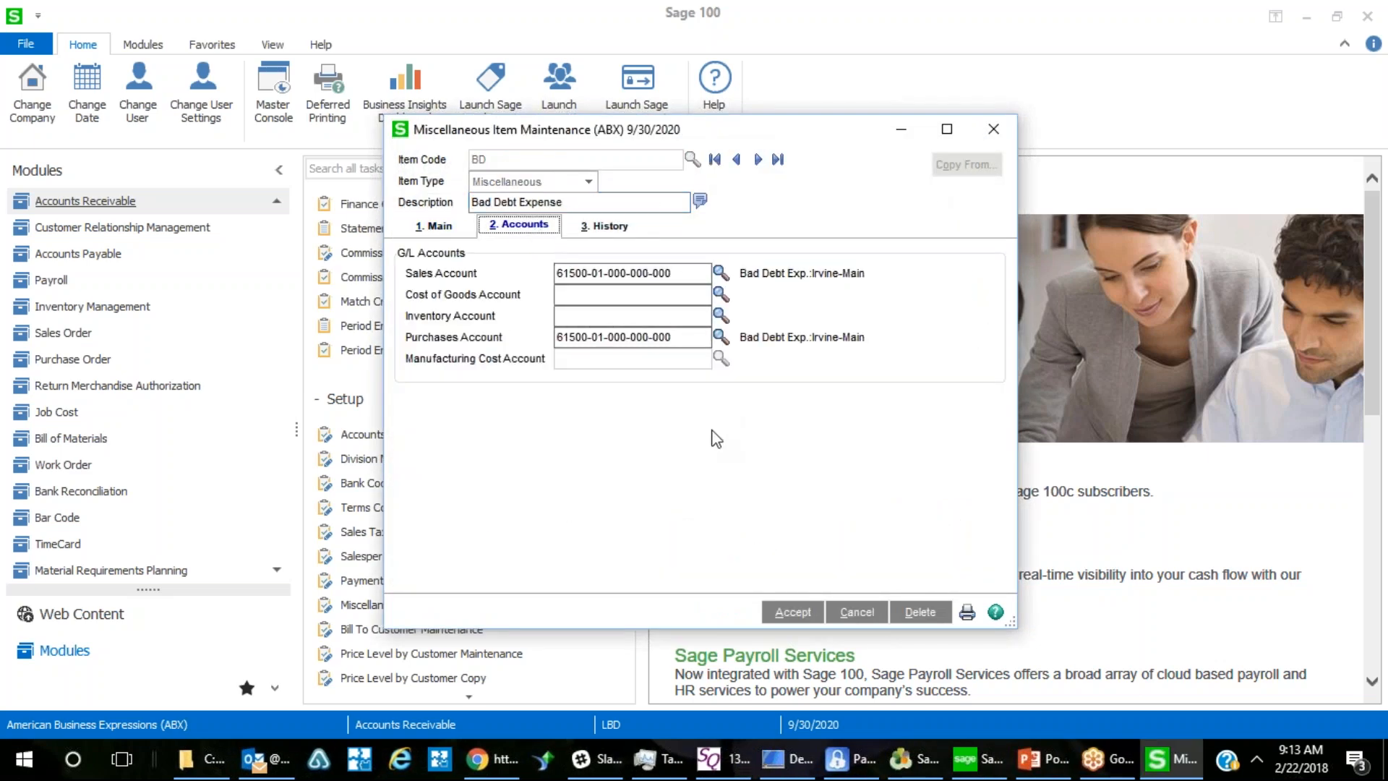
Set item BD's Cost of Goods Account to the Bad Debt Exp.:Irvine-Main account, finding it by description in the account list.
left_click(720, 295)
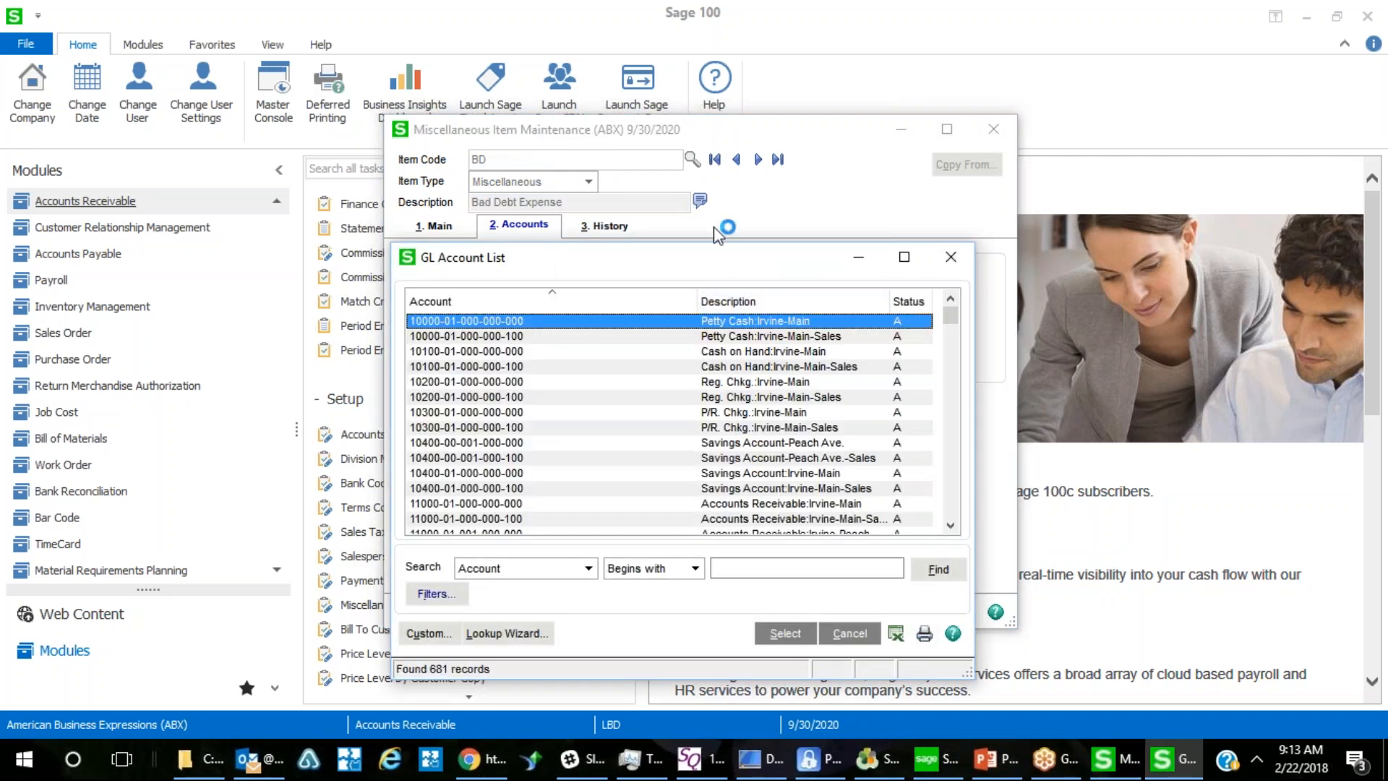
left_click(743, 302)
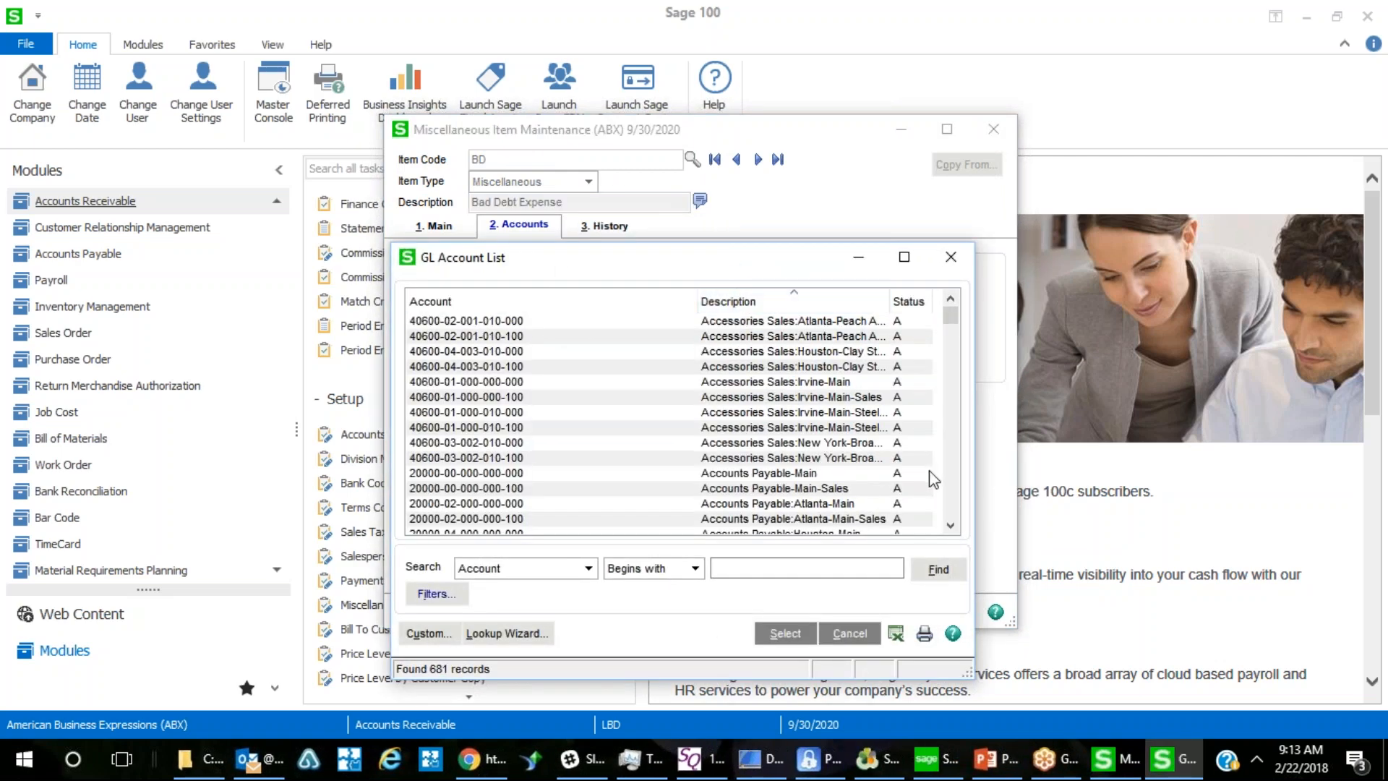
scroll(954, 509, "down", 15)
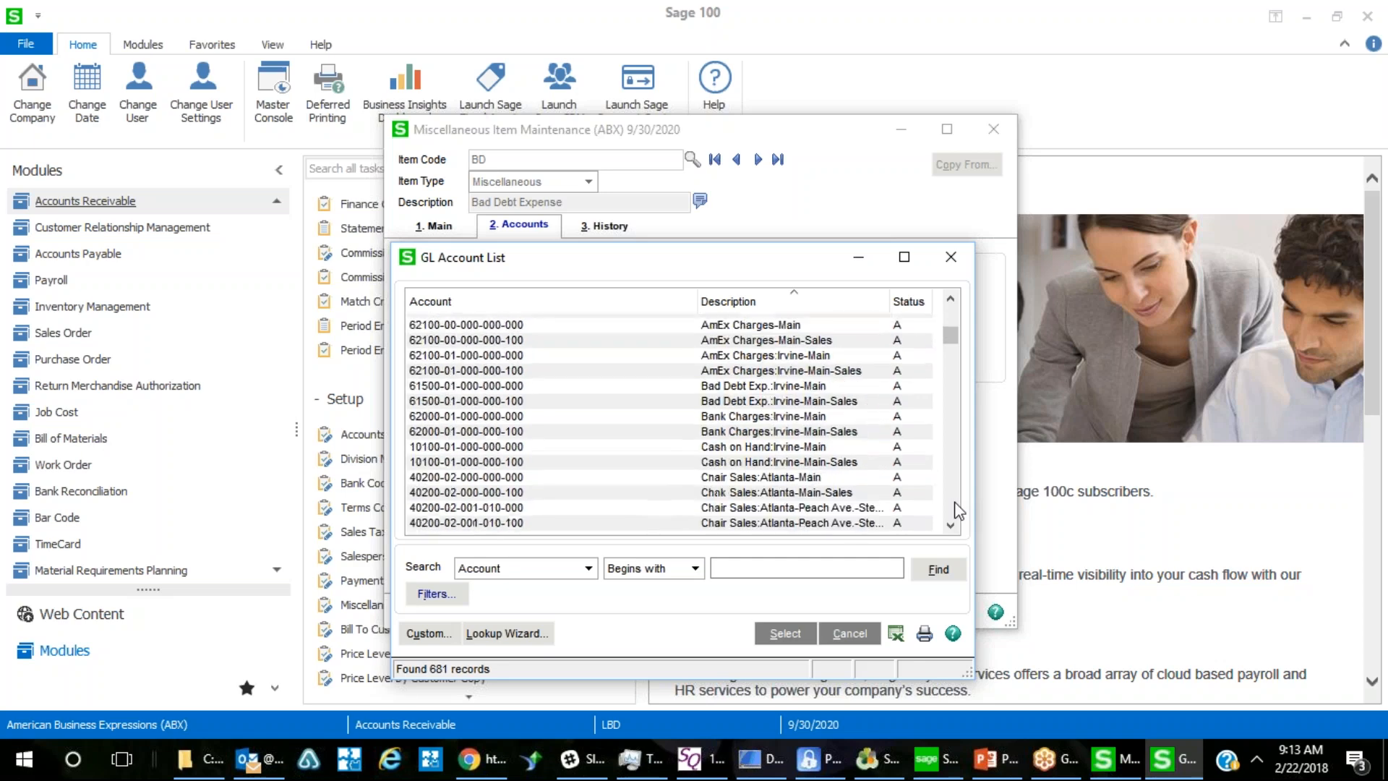
scroll(947, 321, "up", 5)
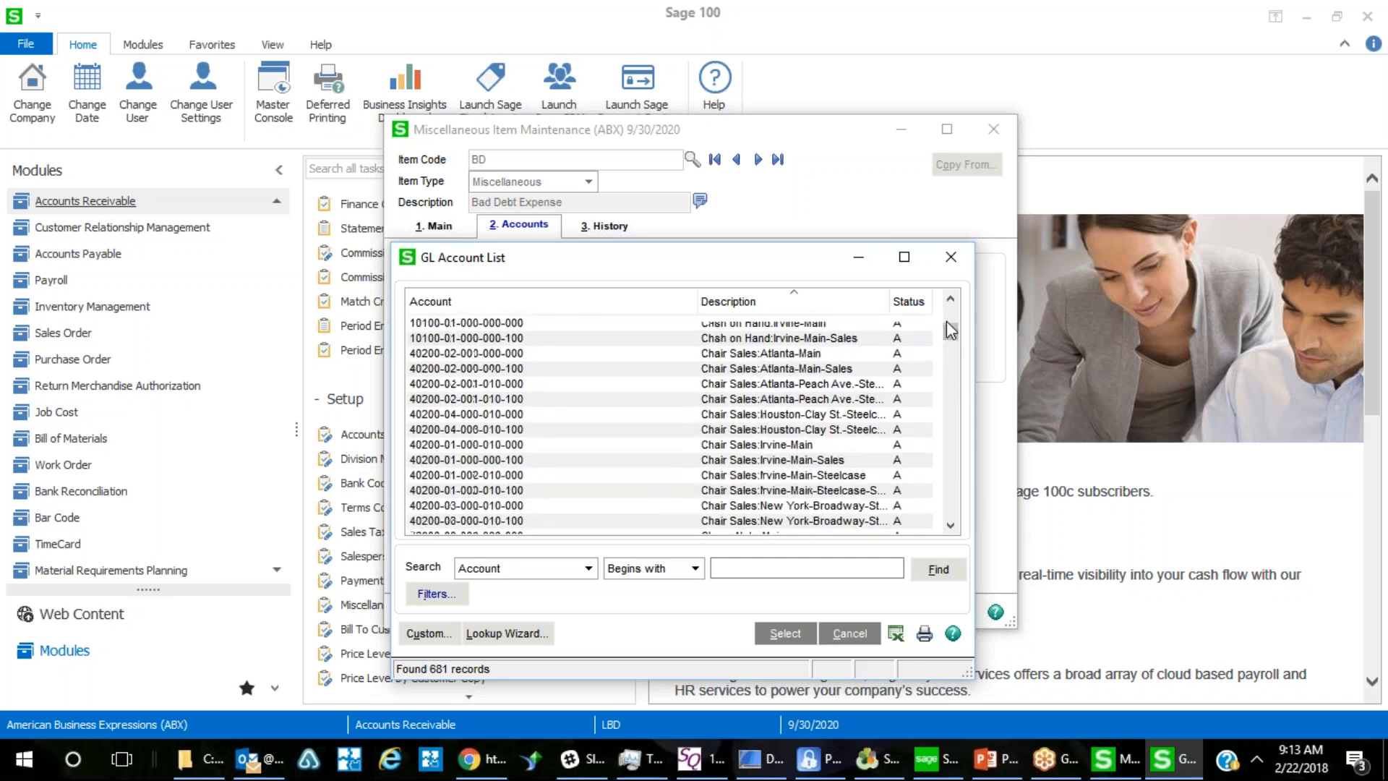
left_click(784, 444)
left_click(785, 634)
Set item BD's Inventory Account to the Bad Debt Exp.:Irvine-Main account, accept the item, and close the maintenance window.
left_click(720, 316)
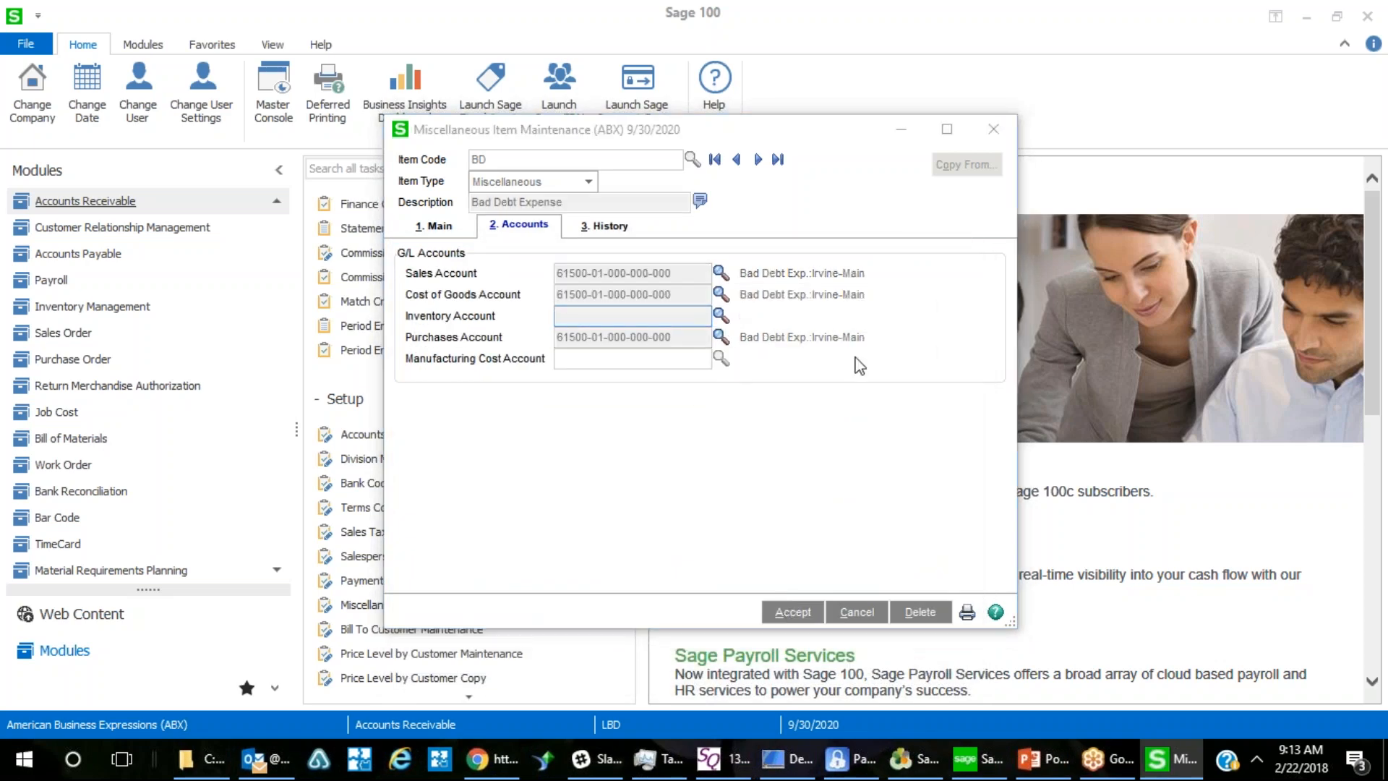
left_click(732, 301)
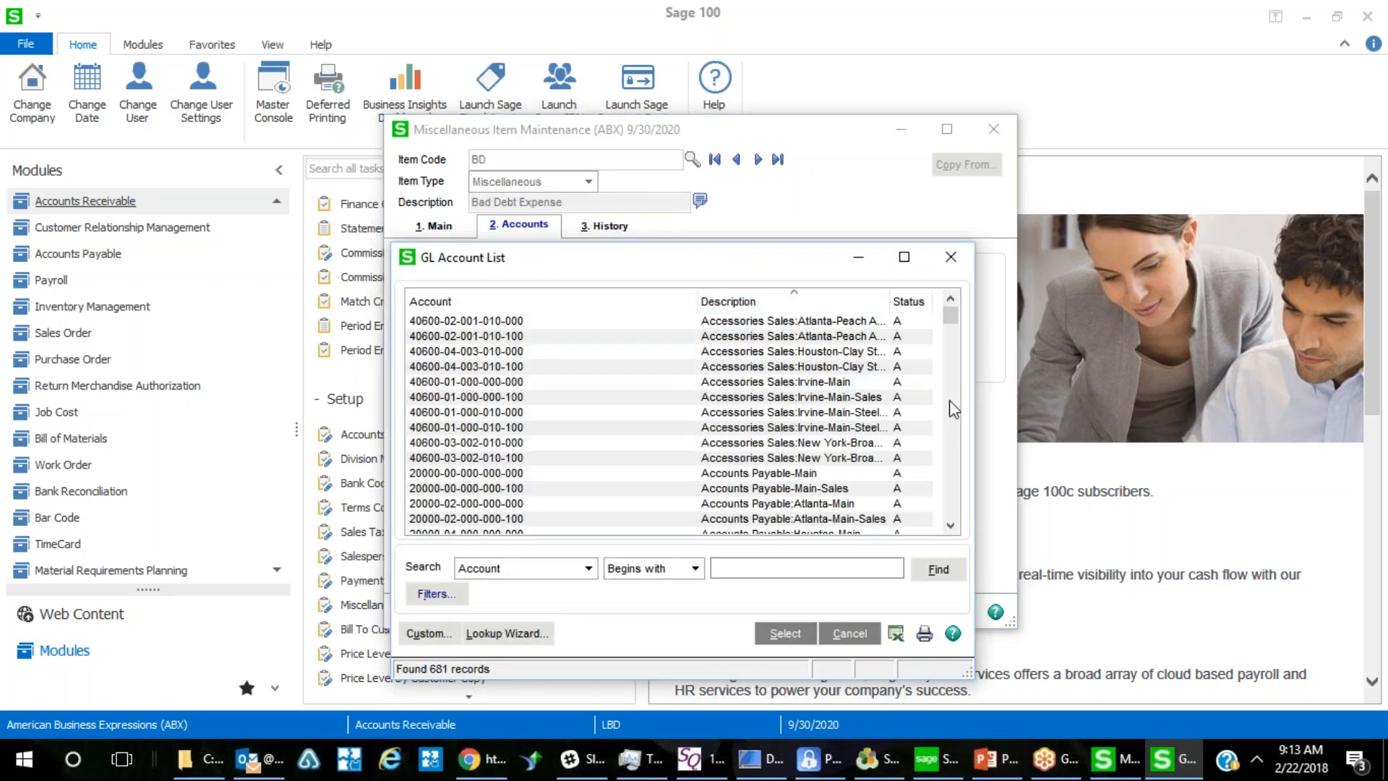
scroll(948, 499, "down", 4)
scroll(948, 496, "down", 5)
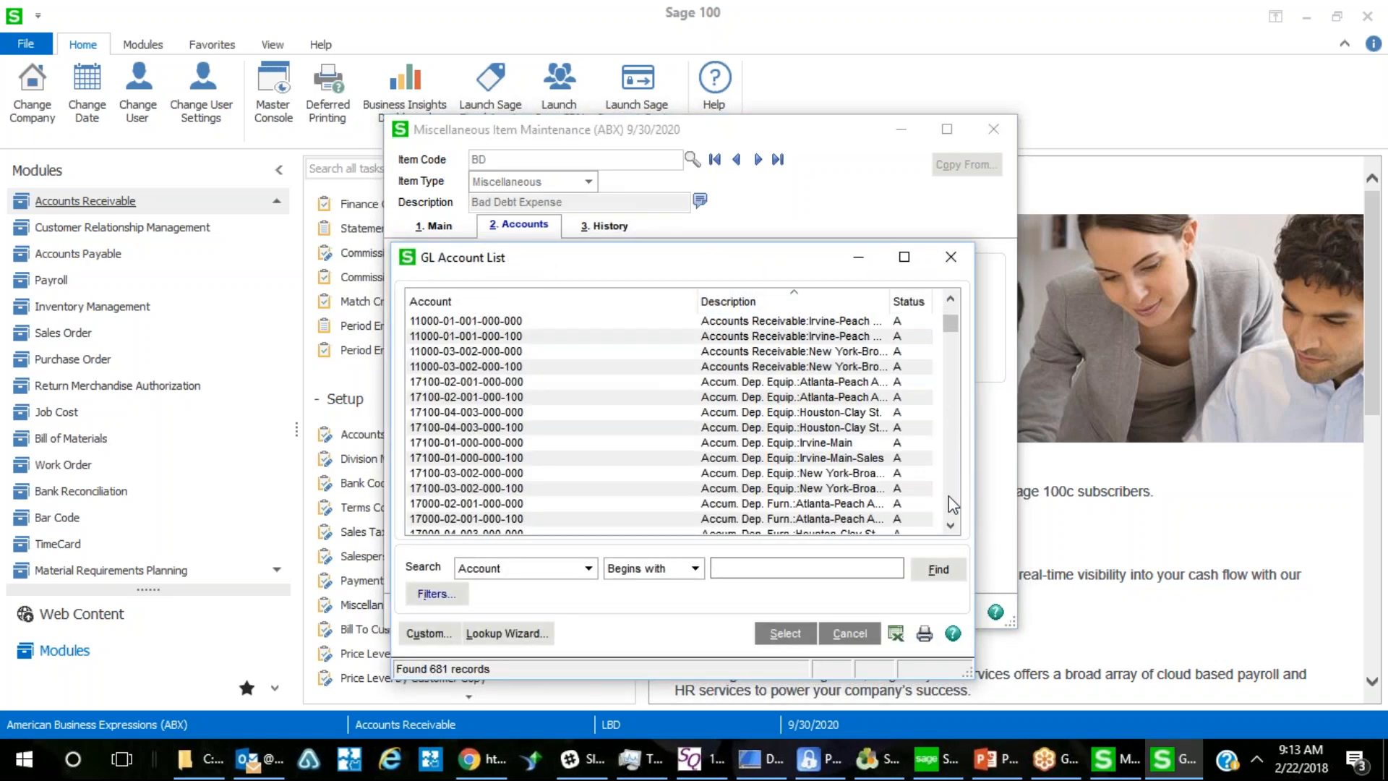
scroll(948, 494, "down", 5)
left_click(811, 443)
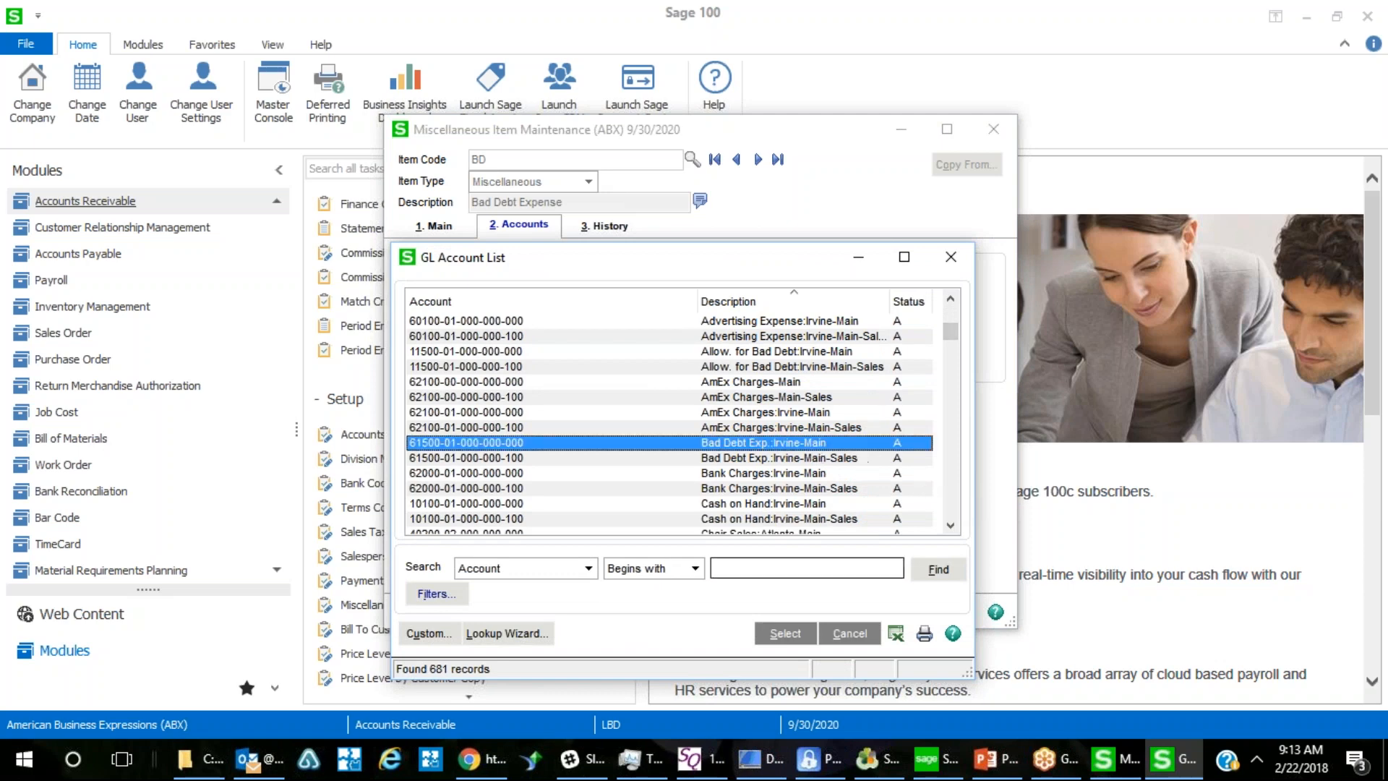
left_click(783, 634)
left_click(795, 601)
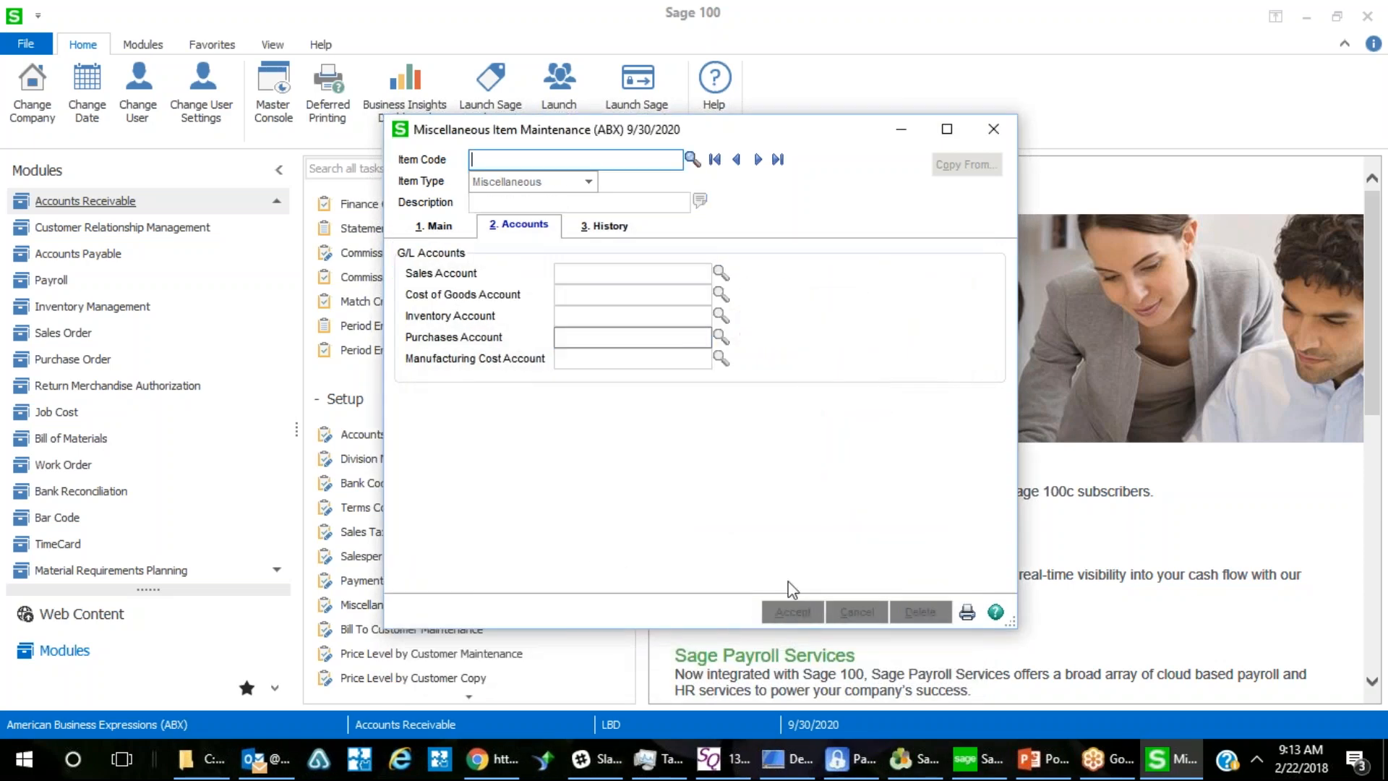
left_click(991, 129)
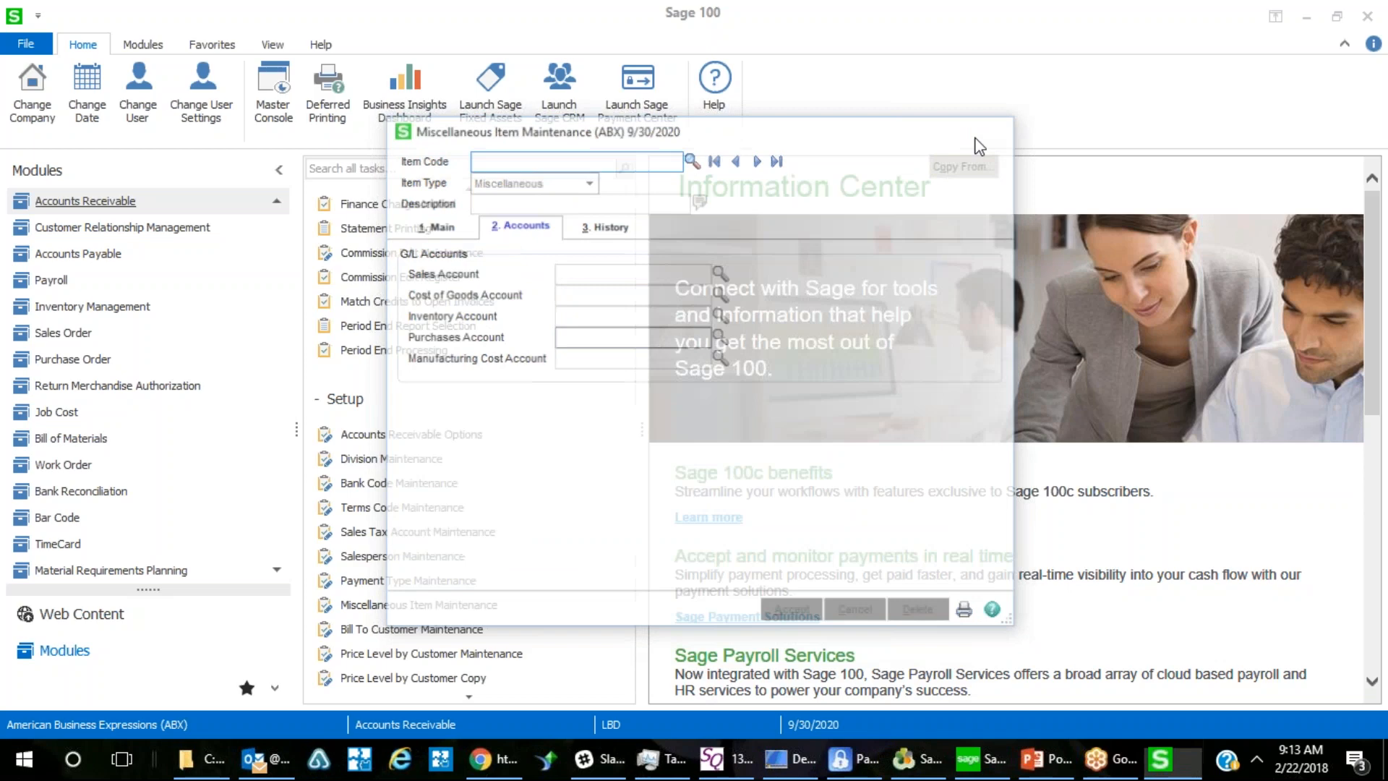
Open the Accounts Receivable Sales Journal, preview the report, and close the preview.
scroll(550, 405, "up", 5)
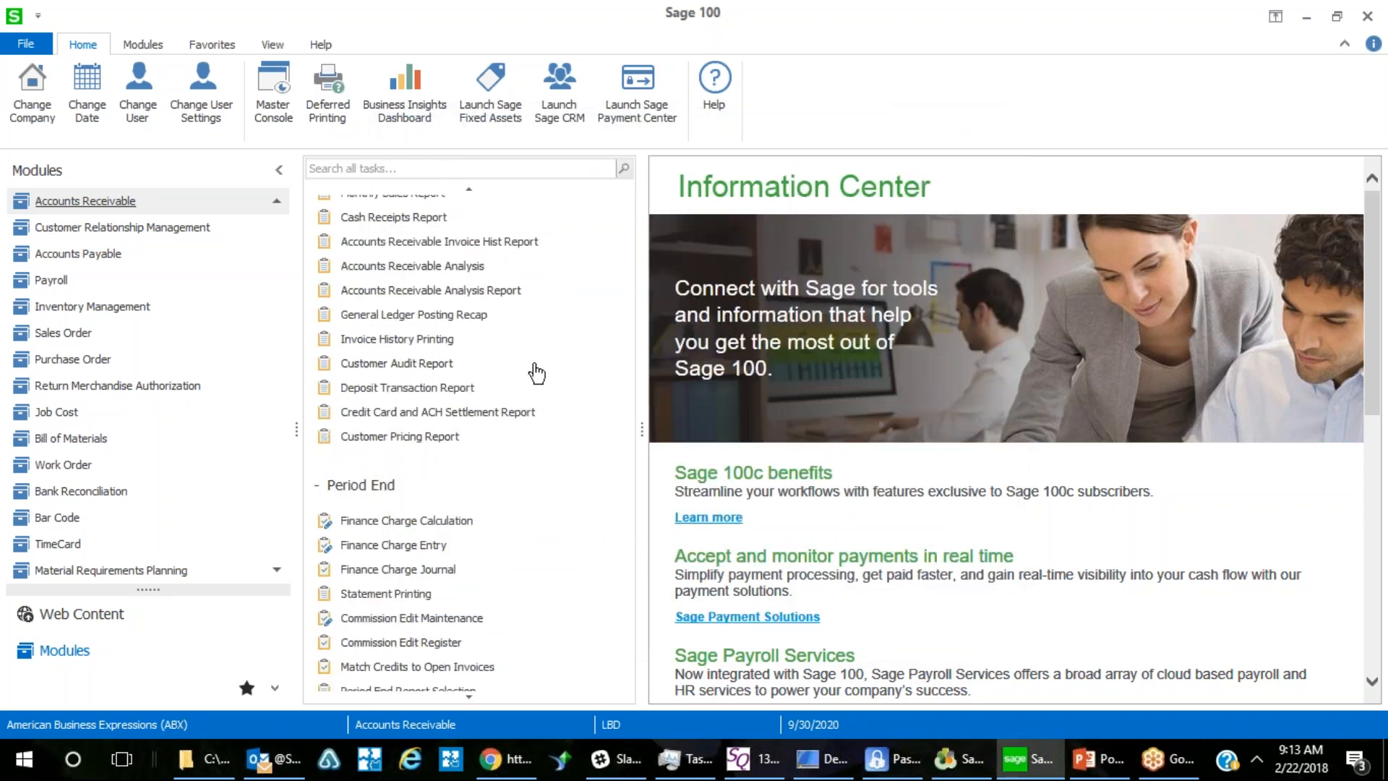
scroll(542, 362, "up", 10)
left_click(383, 425)
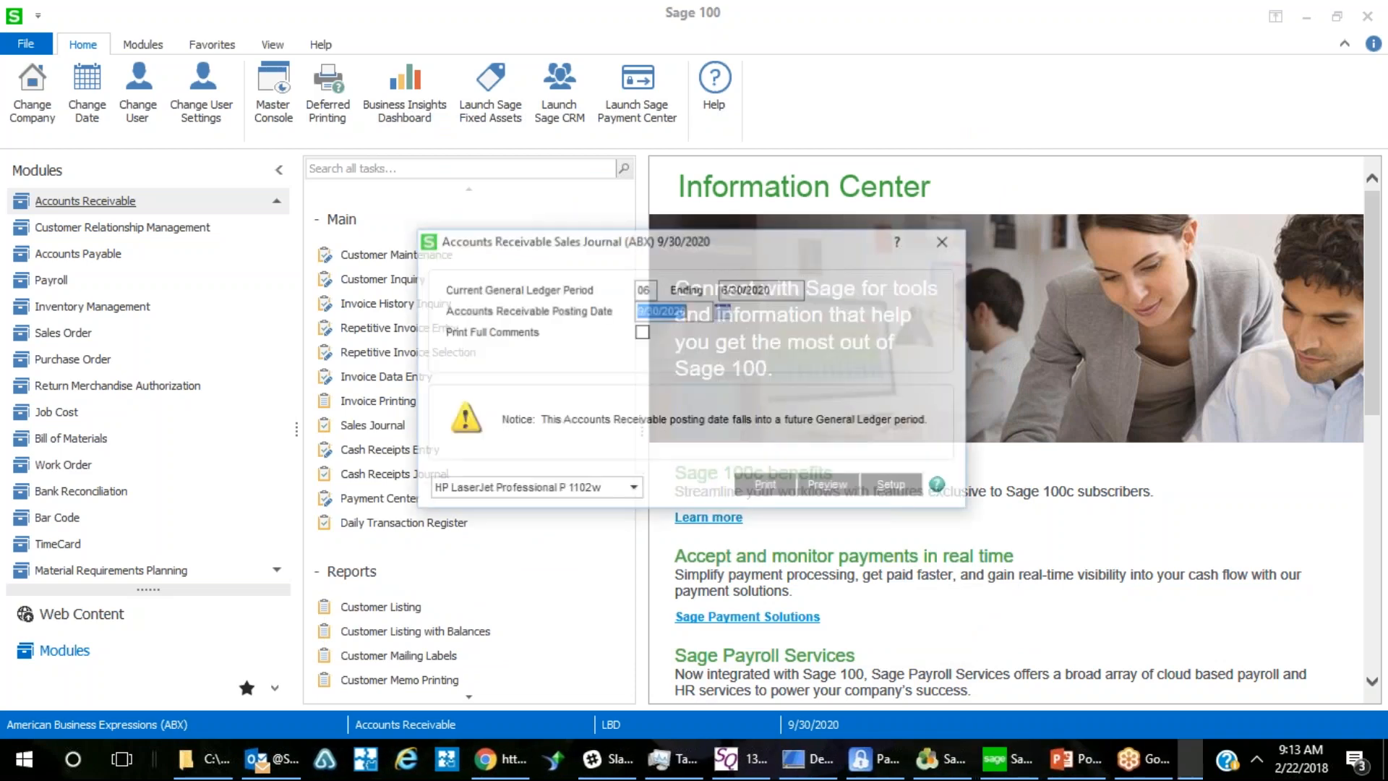
left_click(839, 492)
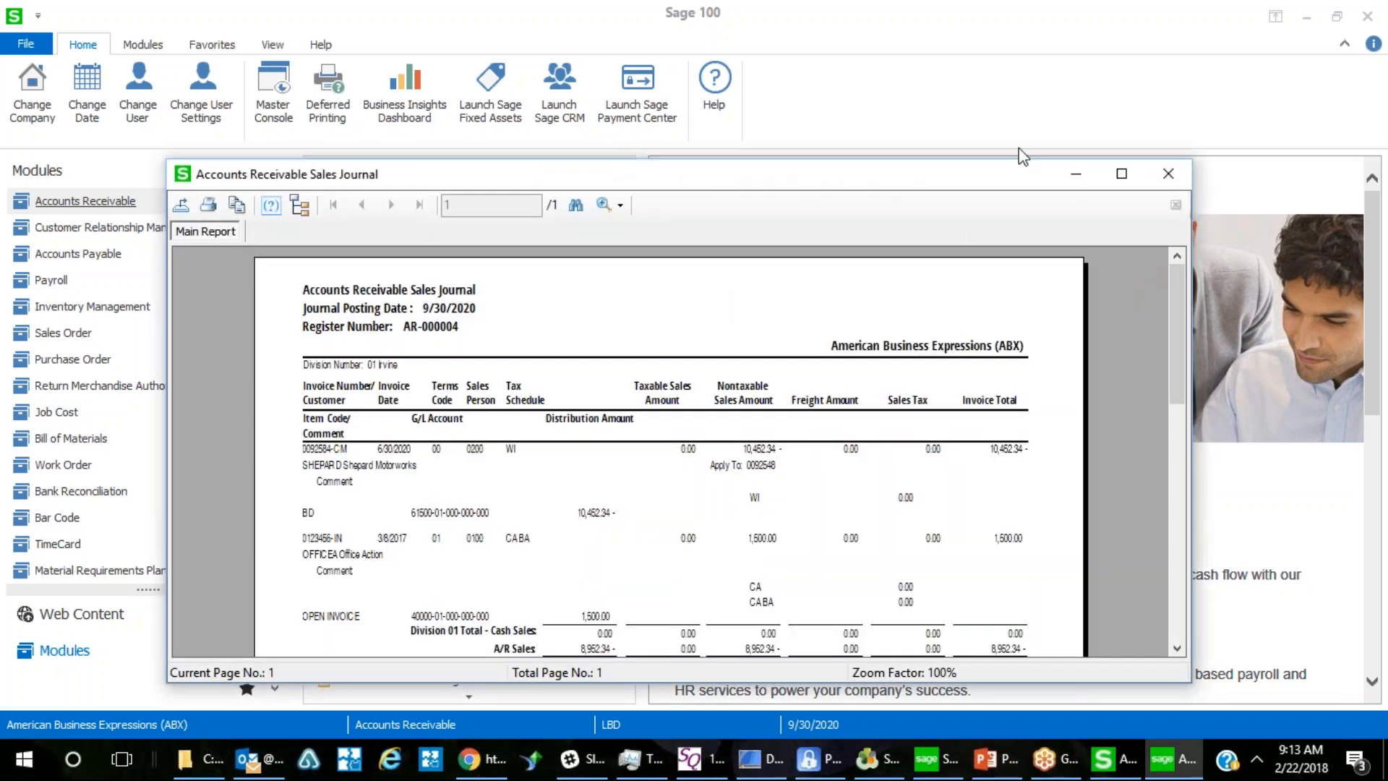
left_click(1165, 177)
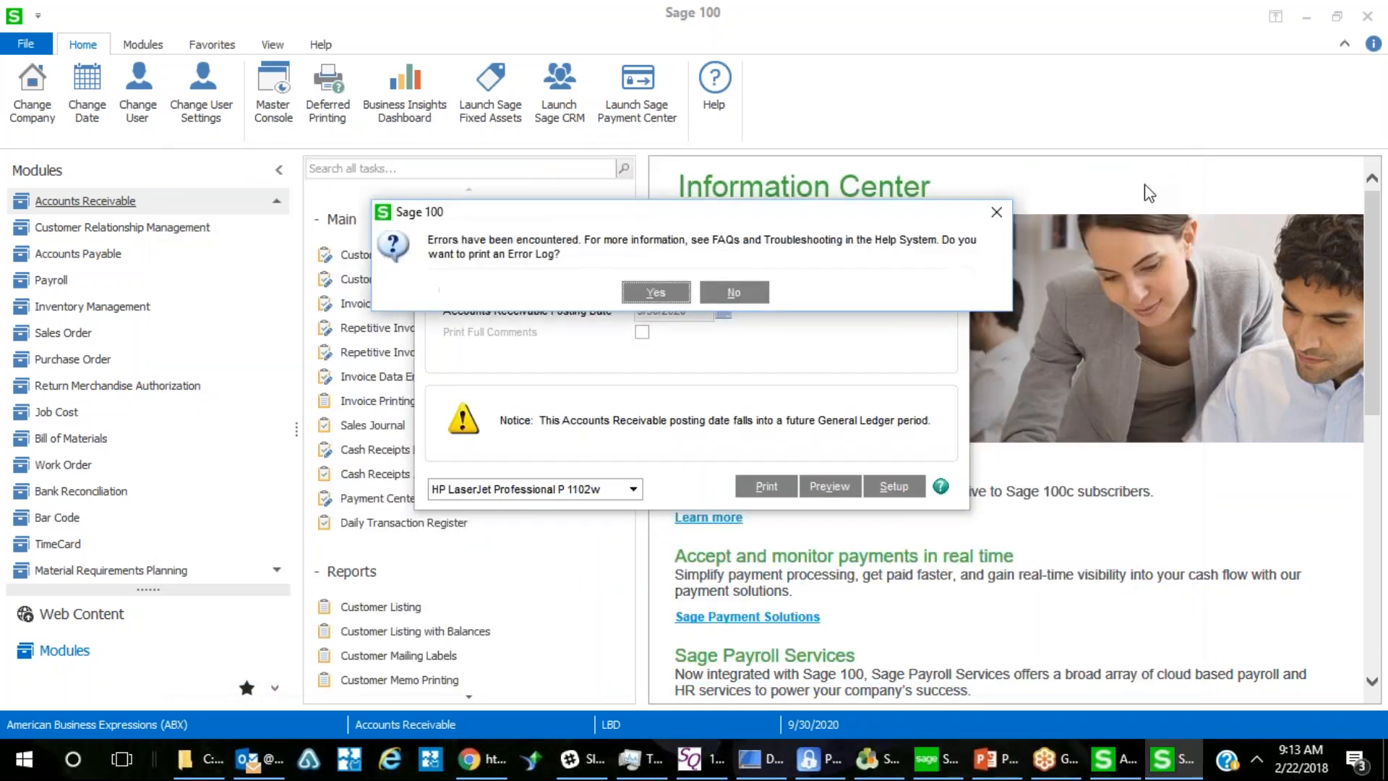
Agree to print the Sales Journal's error log, preview it to read the error description, and close the preview.
left_click(659, 292)
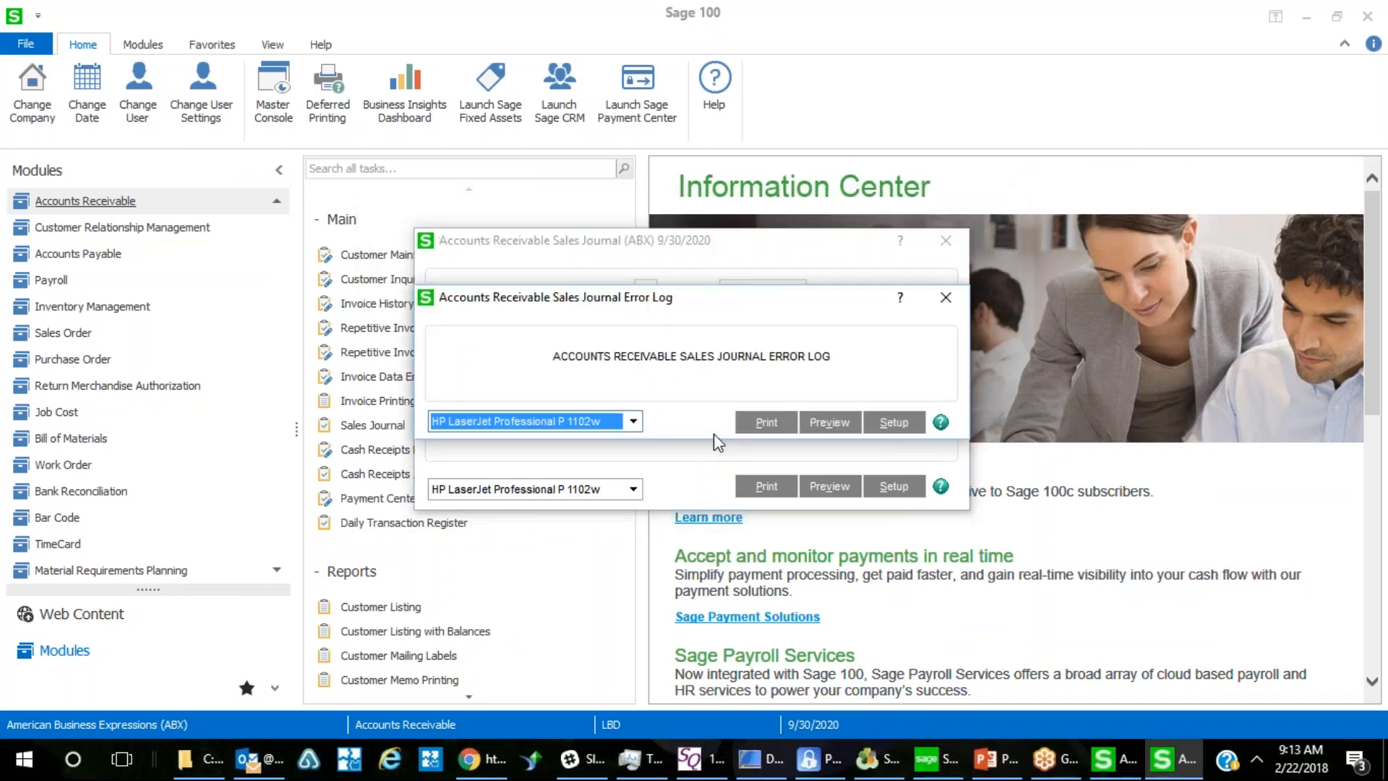
left_click(828, 425)
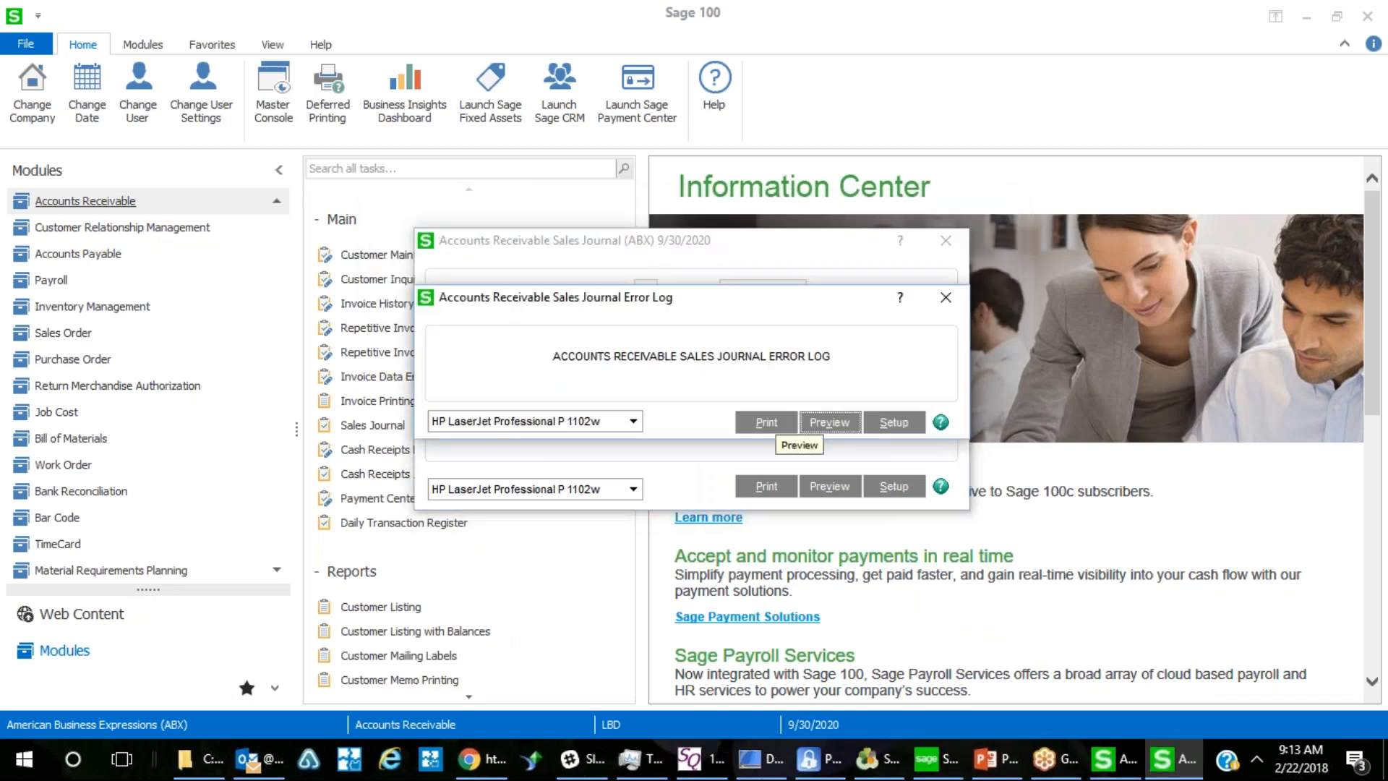
left_click(809, 423)
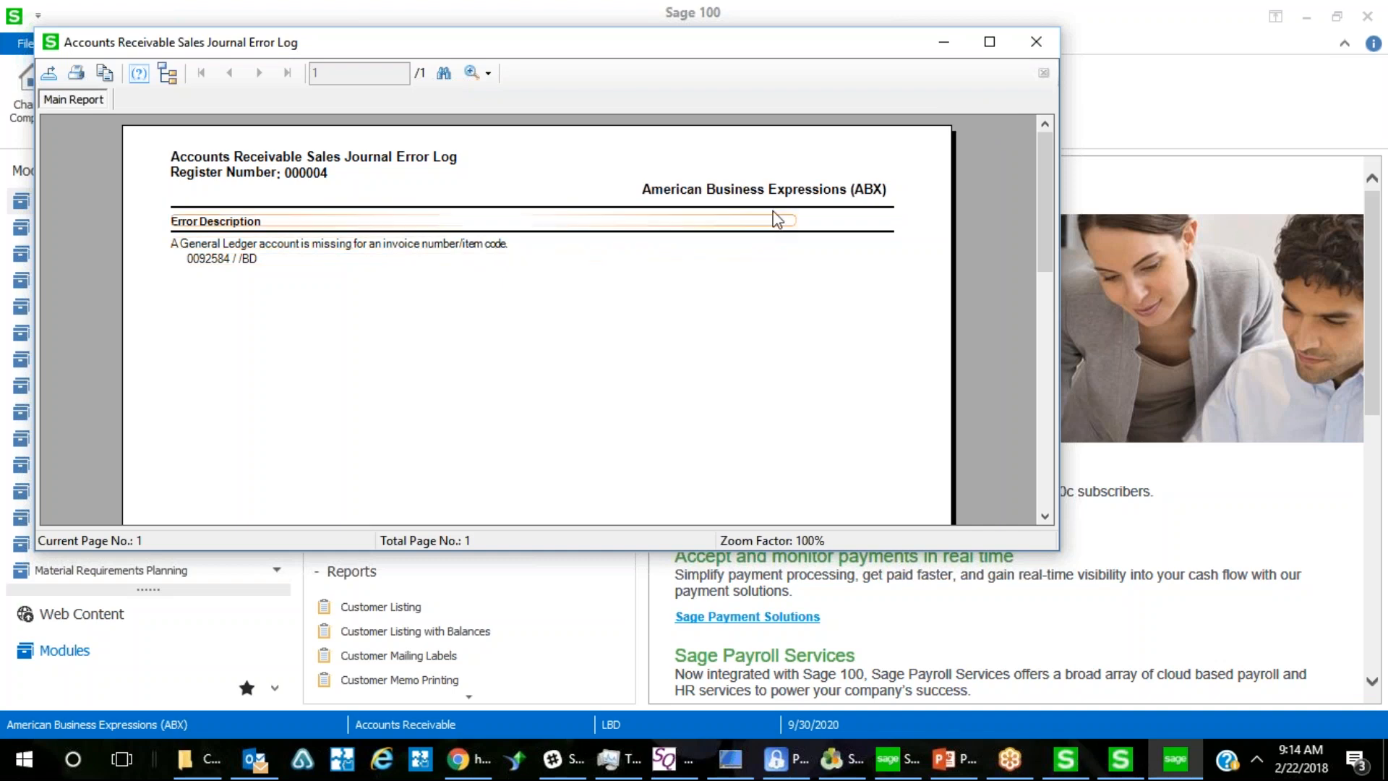
left_click(1031, 45)
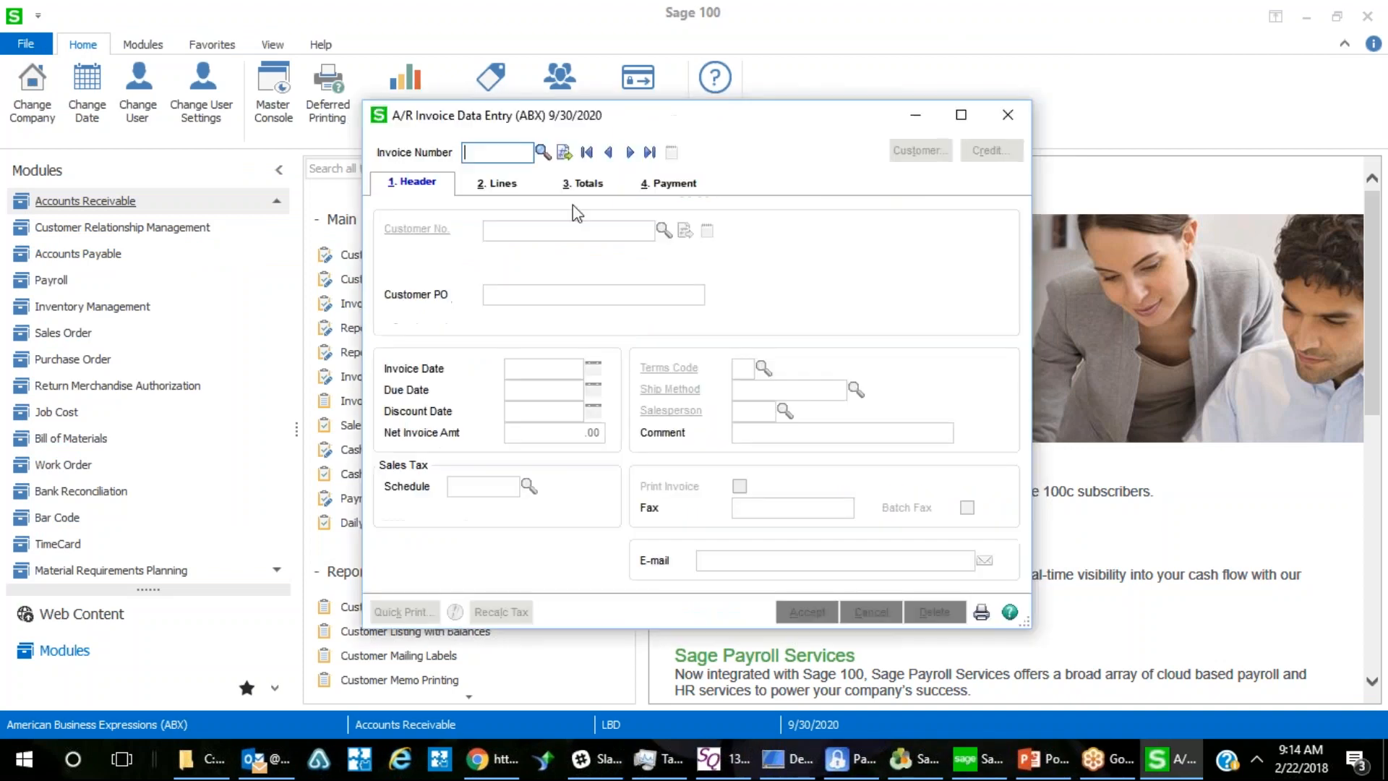
Open credit memo 0092584-CM in Invoice Data Entry and reselect invoice 0092548-IN as the invoice it applies to.
left_click(542, 152)
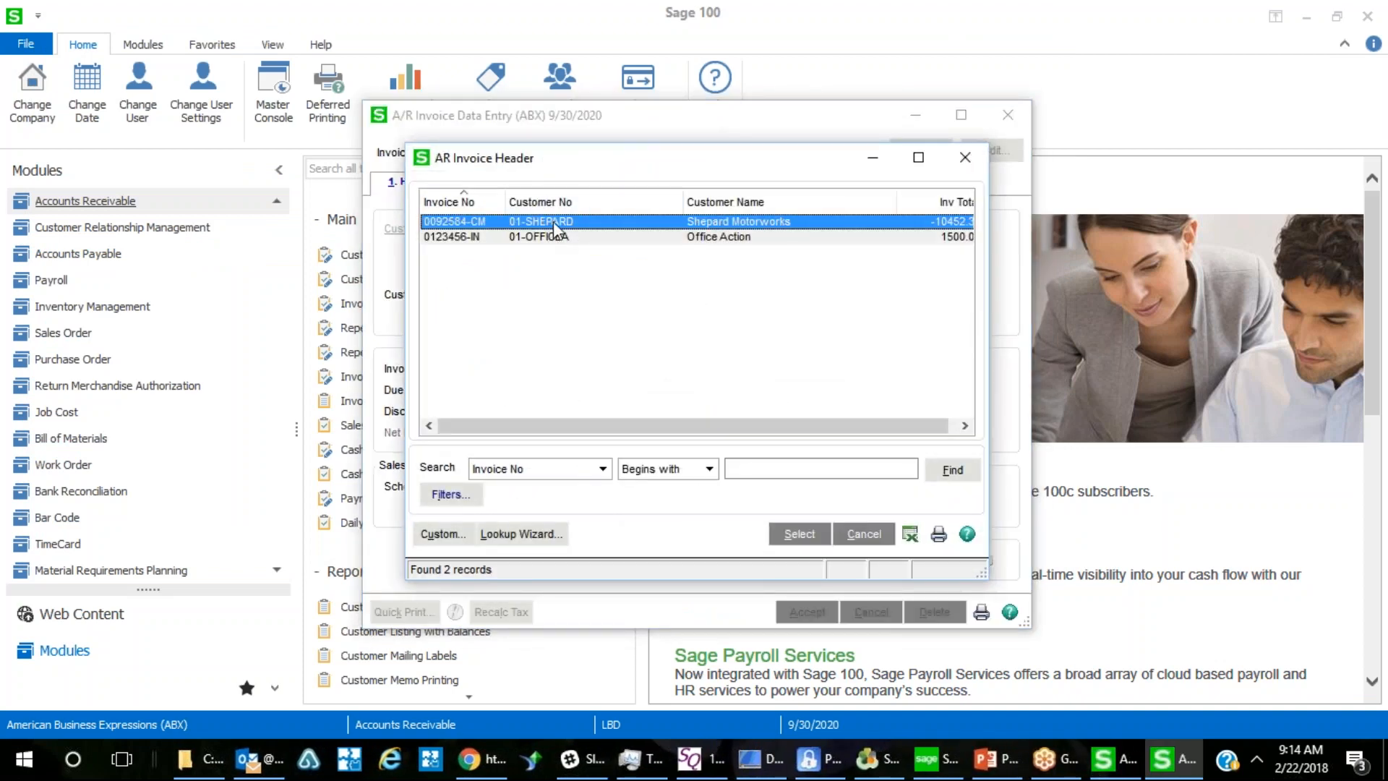
left_click(799, 535)
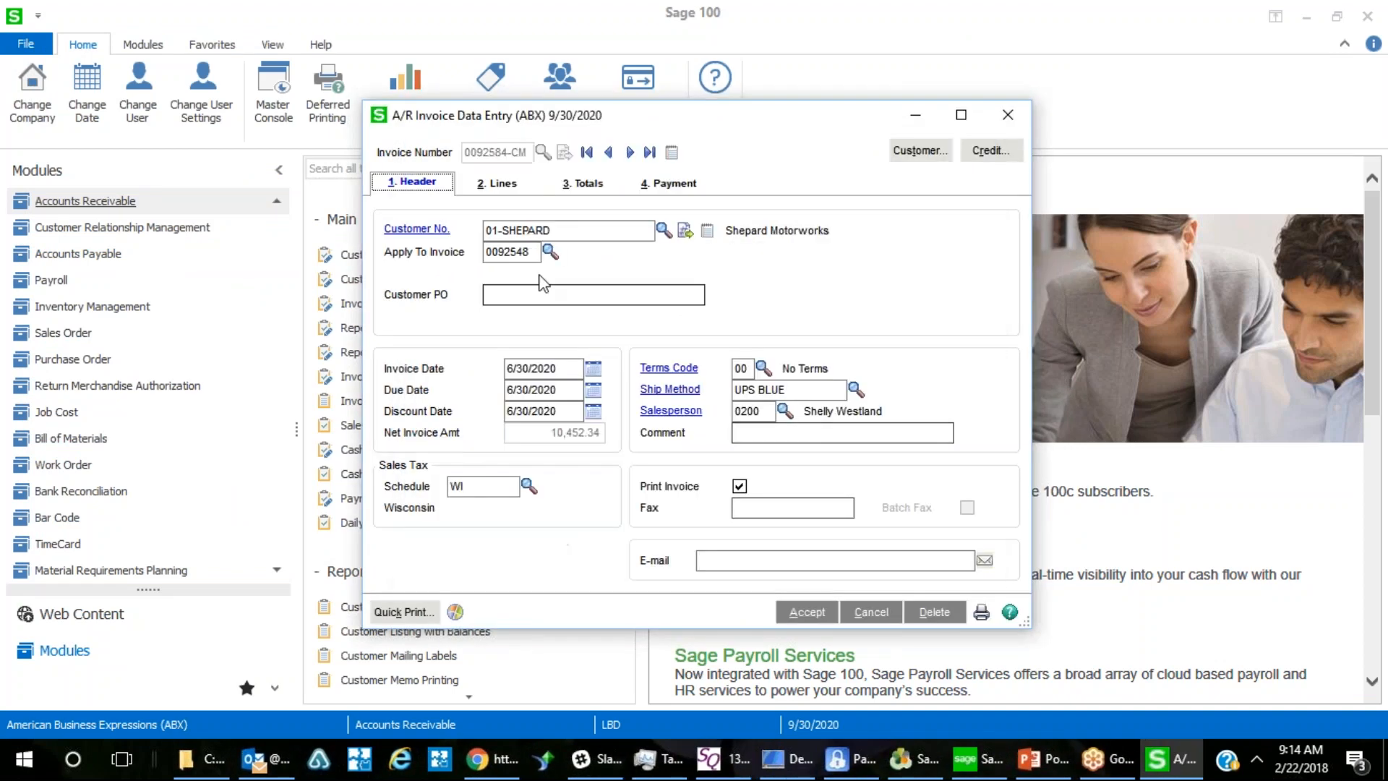
left_click(551, 253)
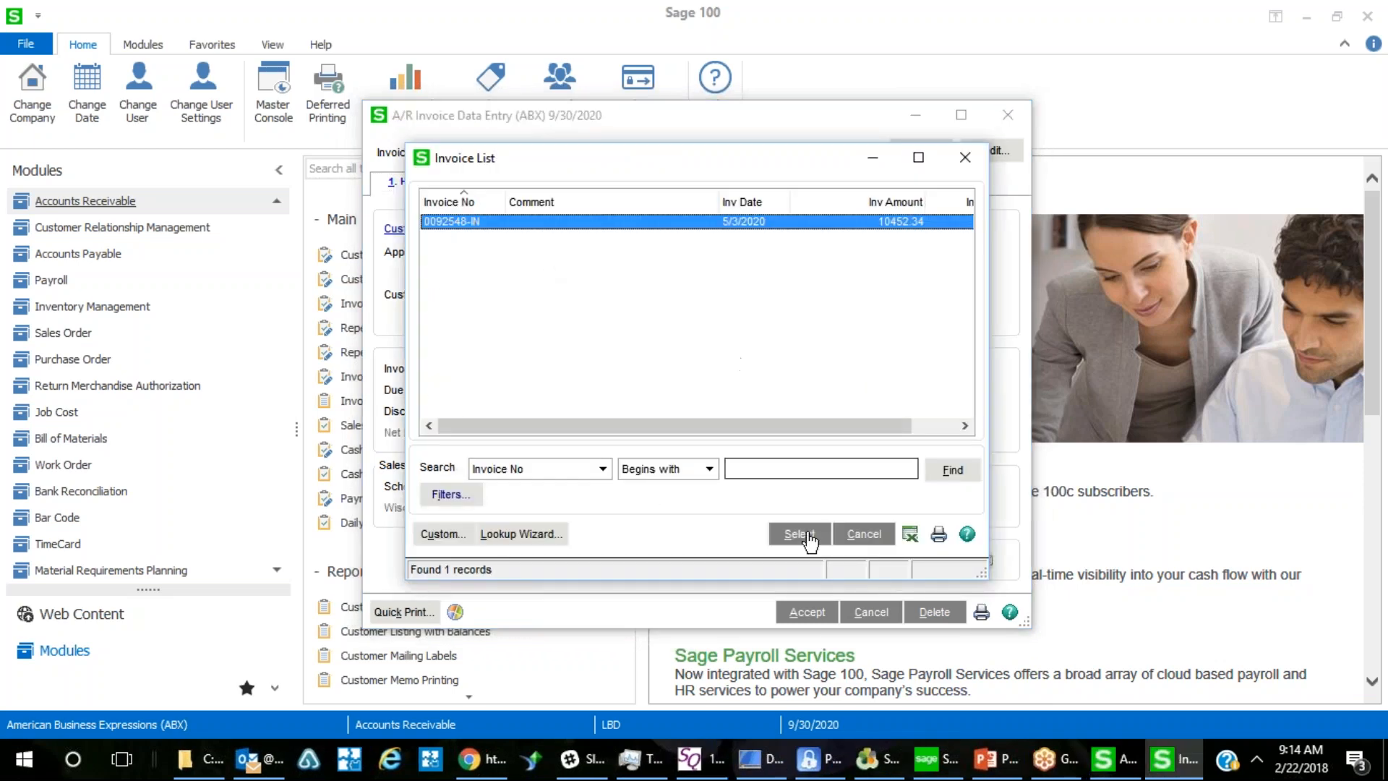
left_click(792, 535)
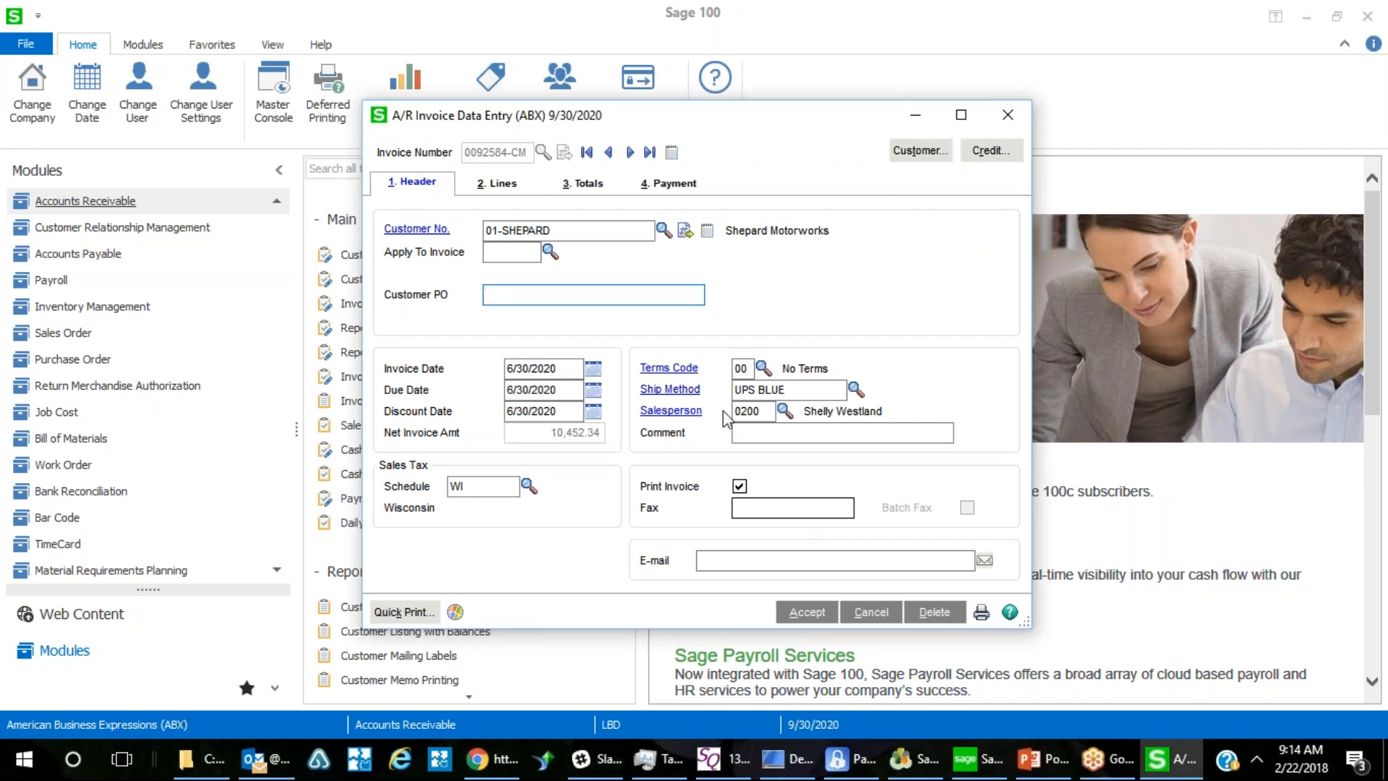
left_click(550, 252)
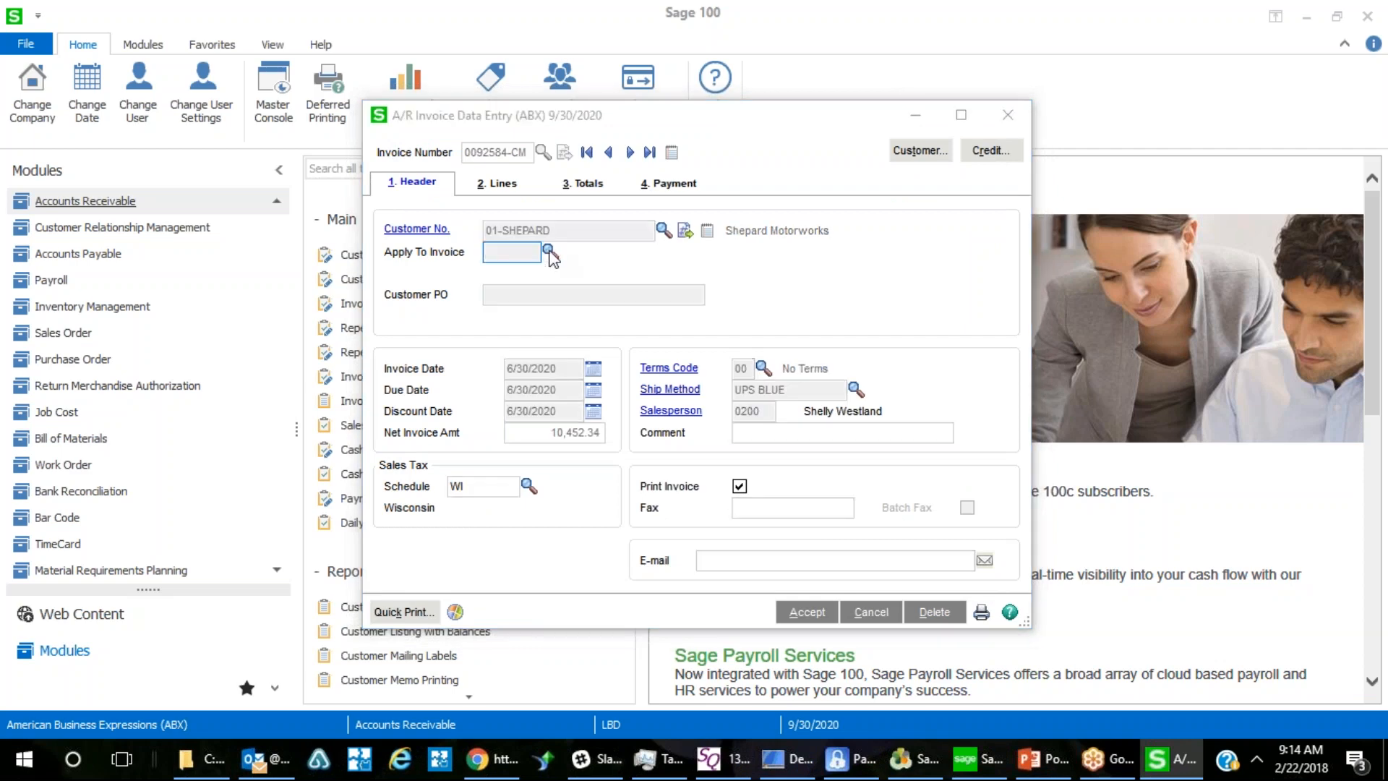
left_click(795, 533)
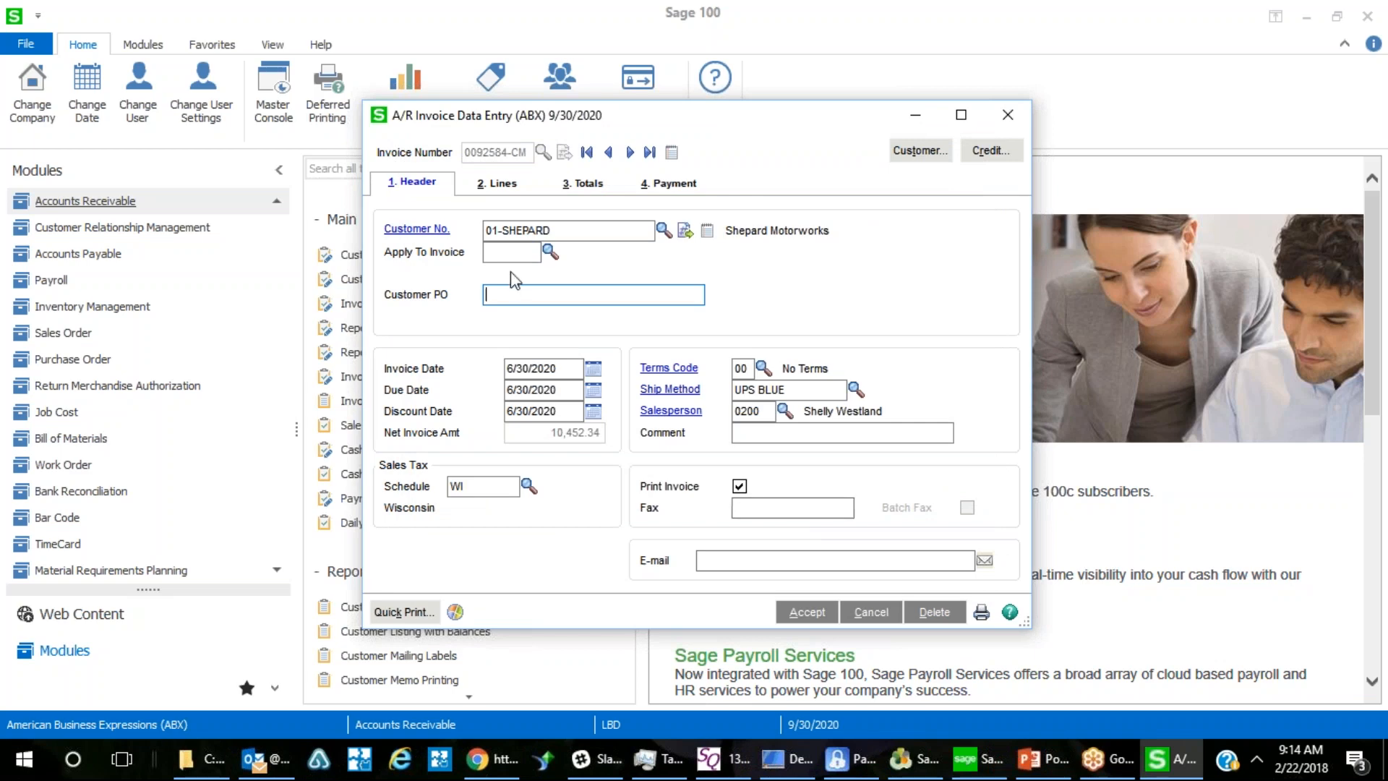
left_click(550, 252)
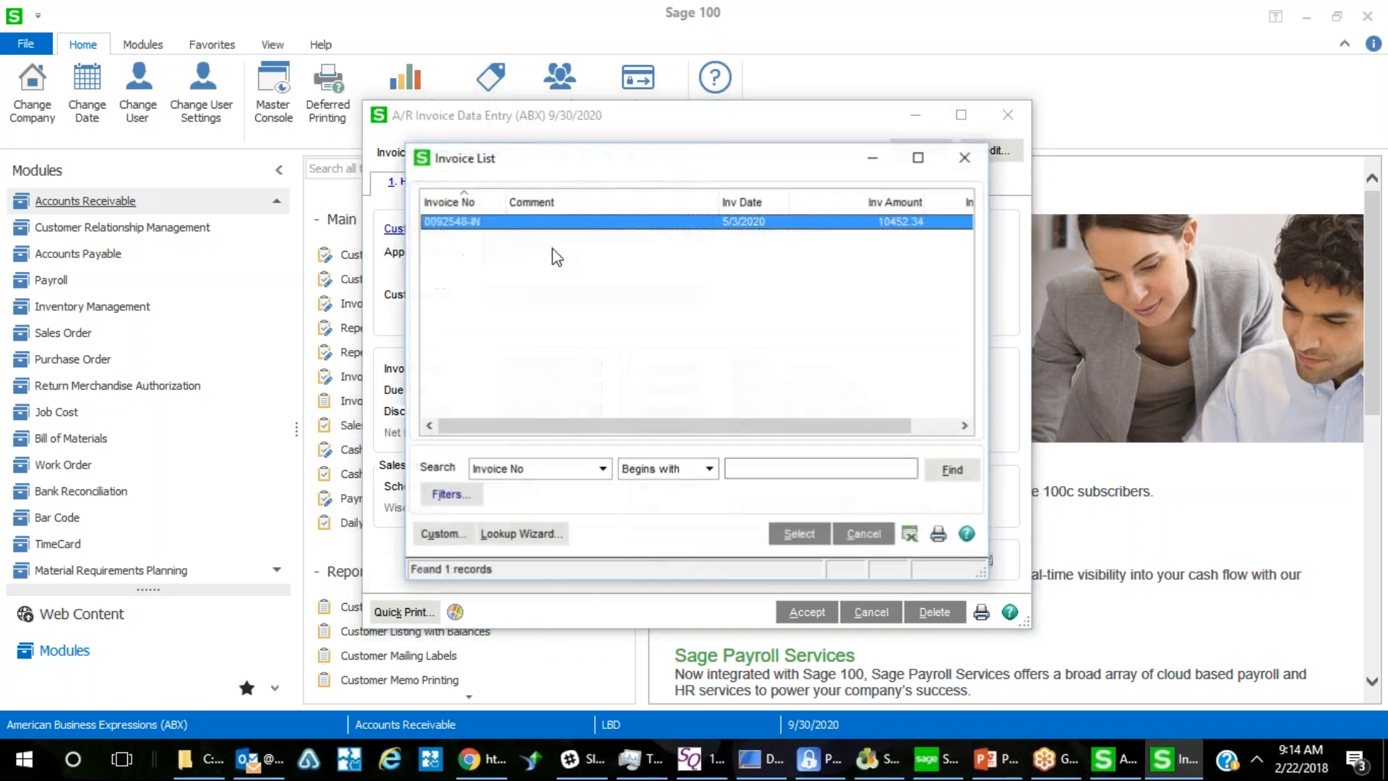
key("Escape")
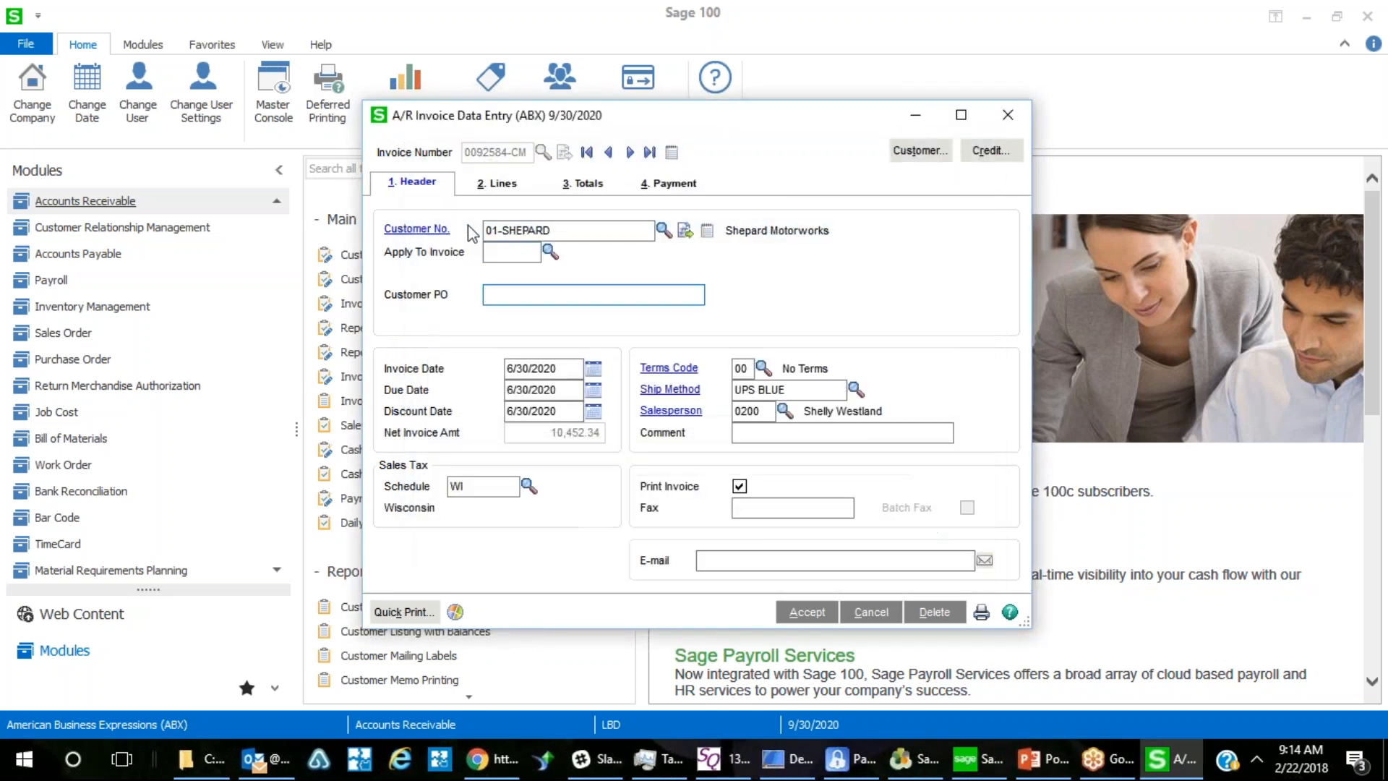
left_click(498, 251)
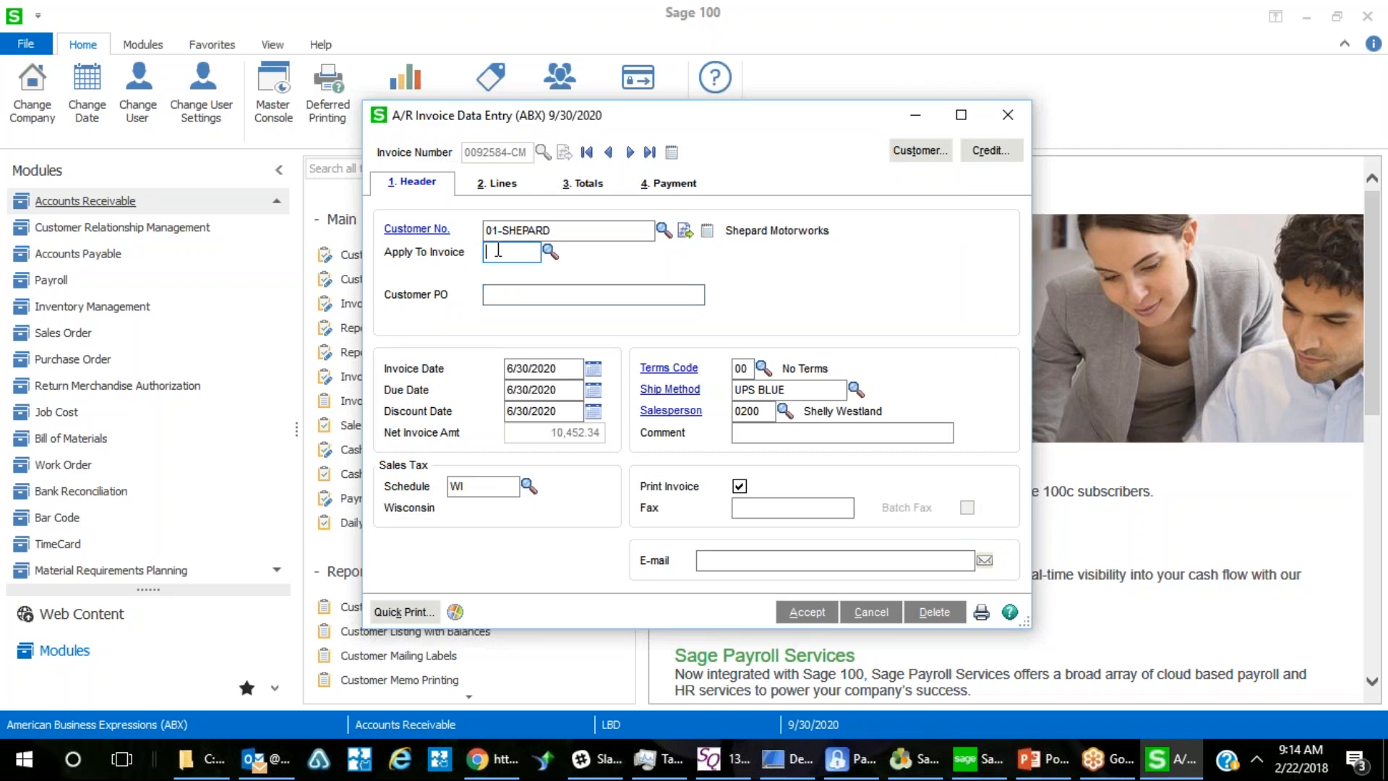
left_click(550, 252)
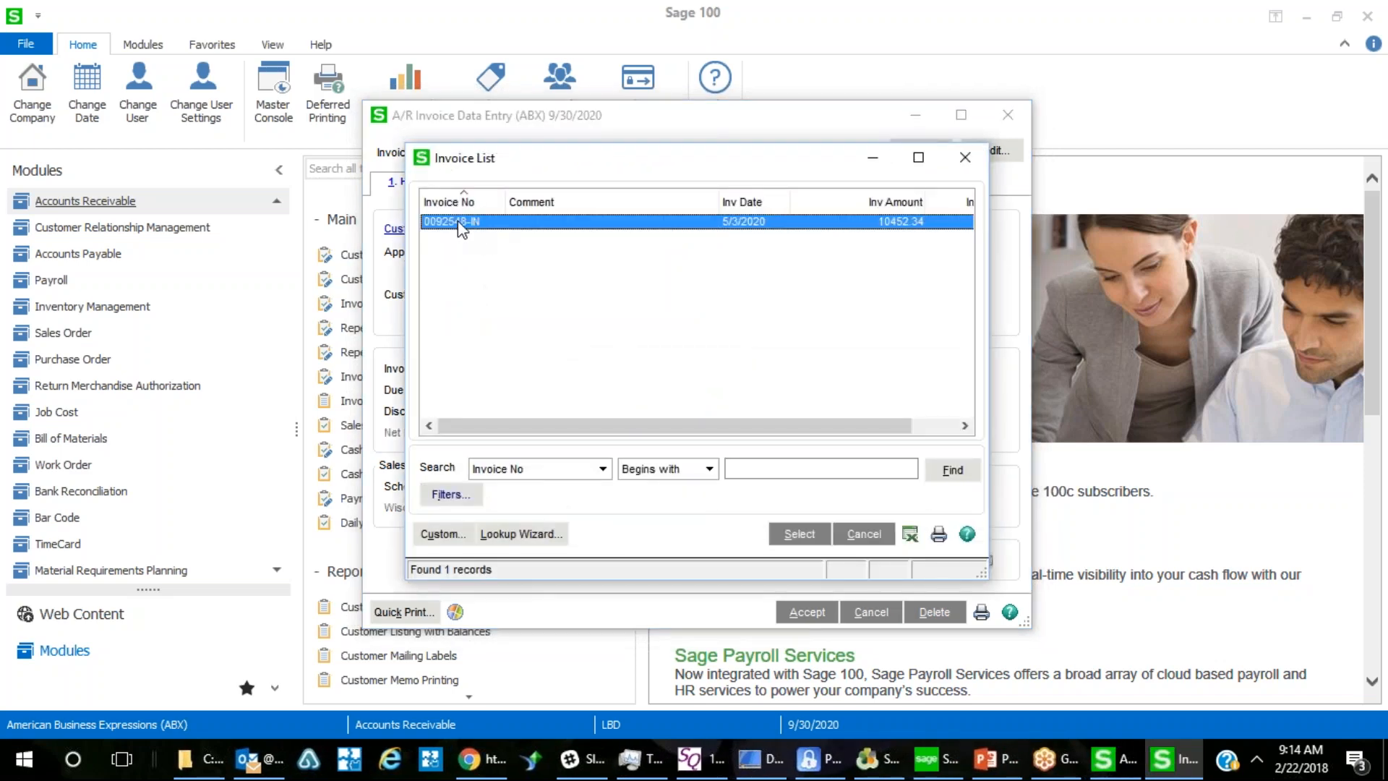
left_click(799, 534)
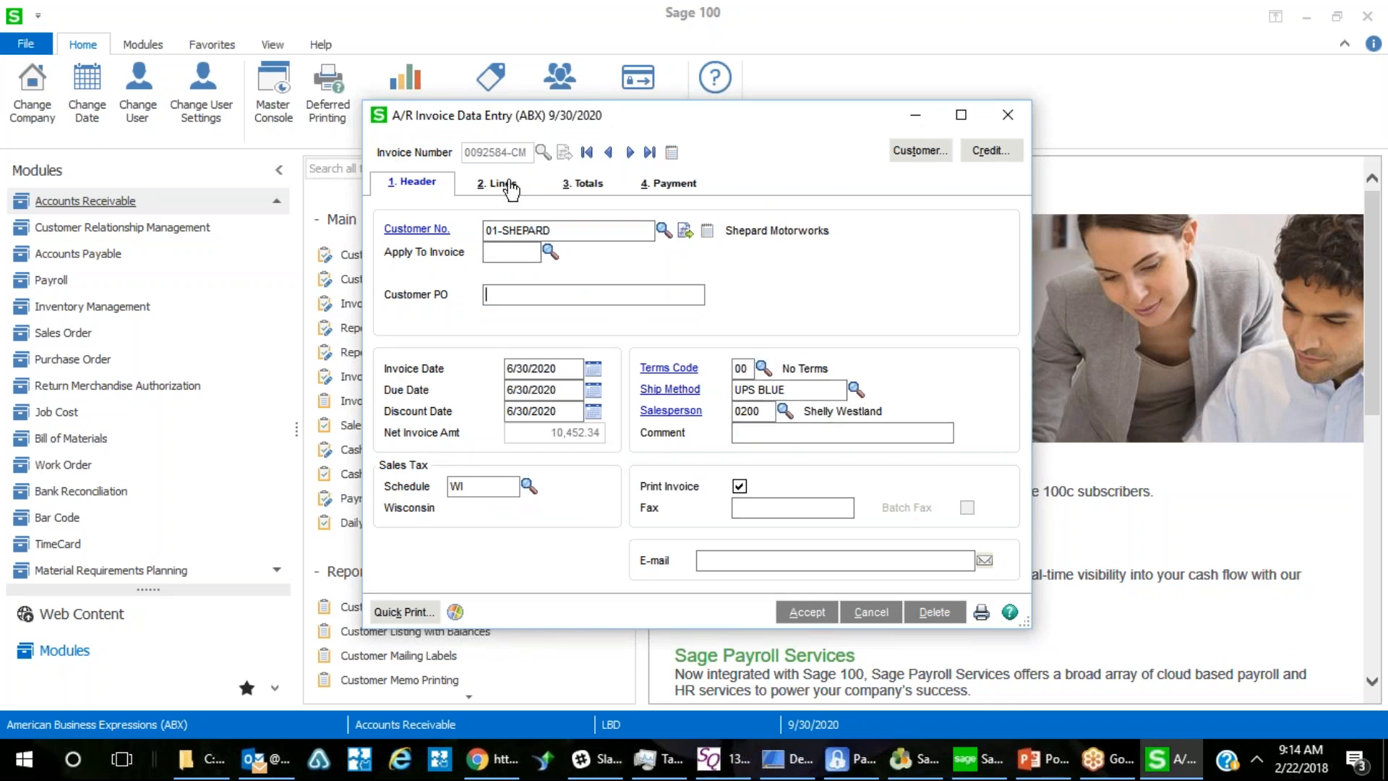
Display the credit memo's lines and examine the BD line's details, including its GL account, tax class and item type.
left_click(502, 183)
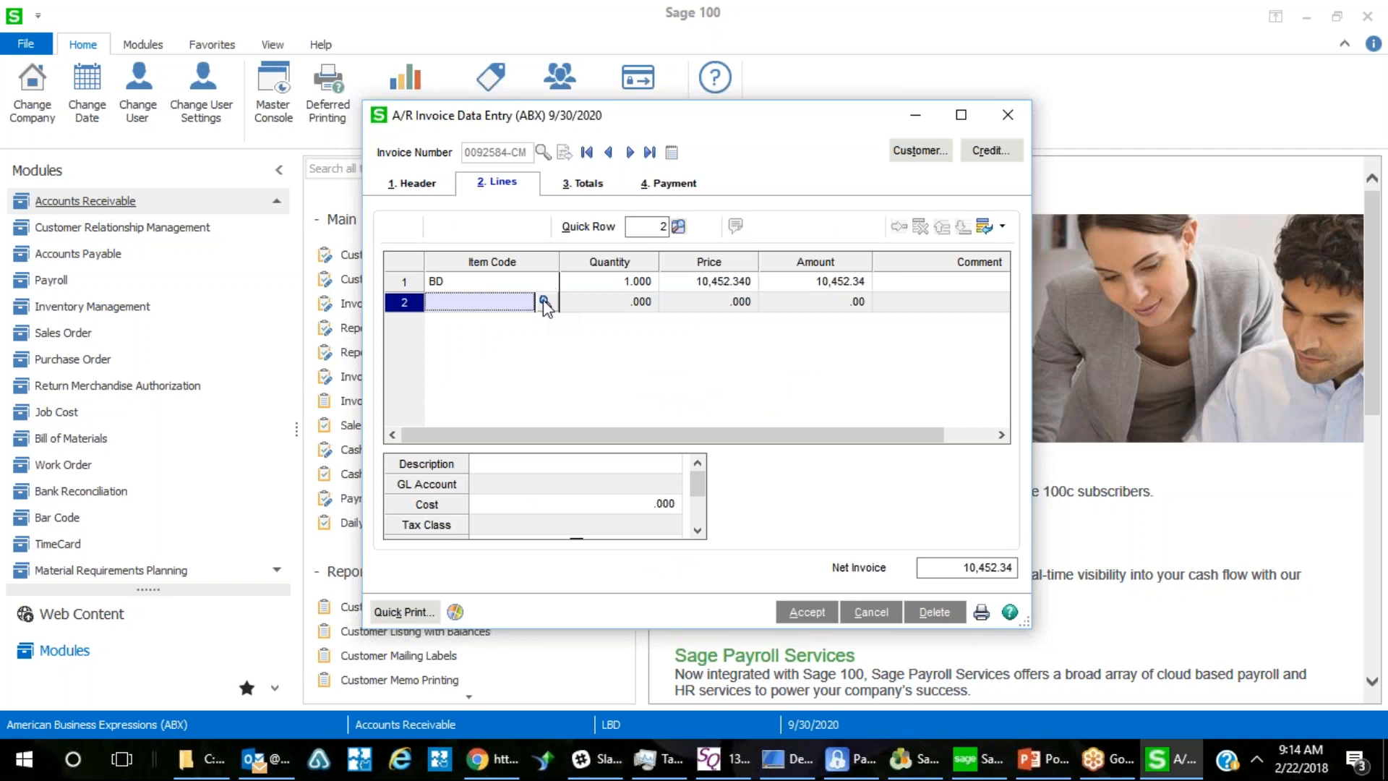
left_click(543, 301)
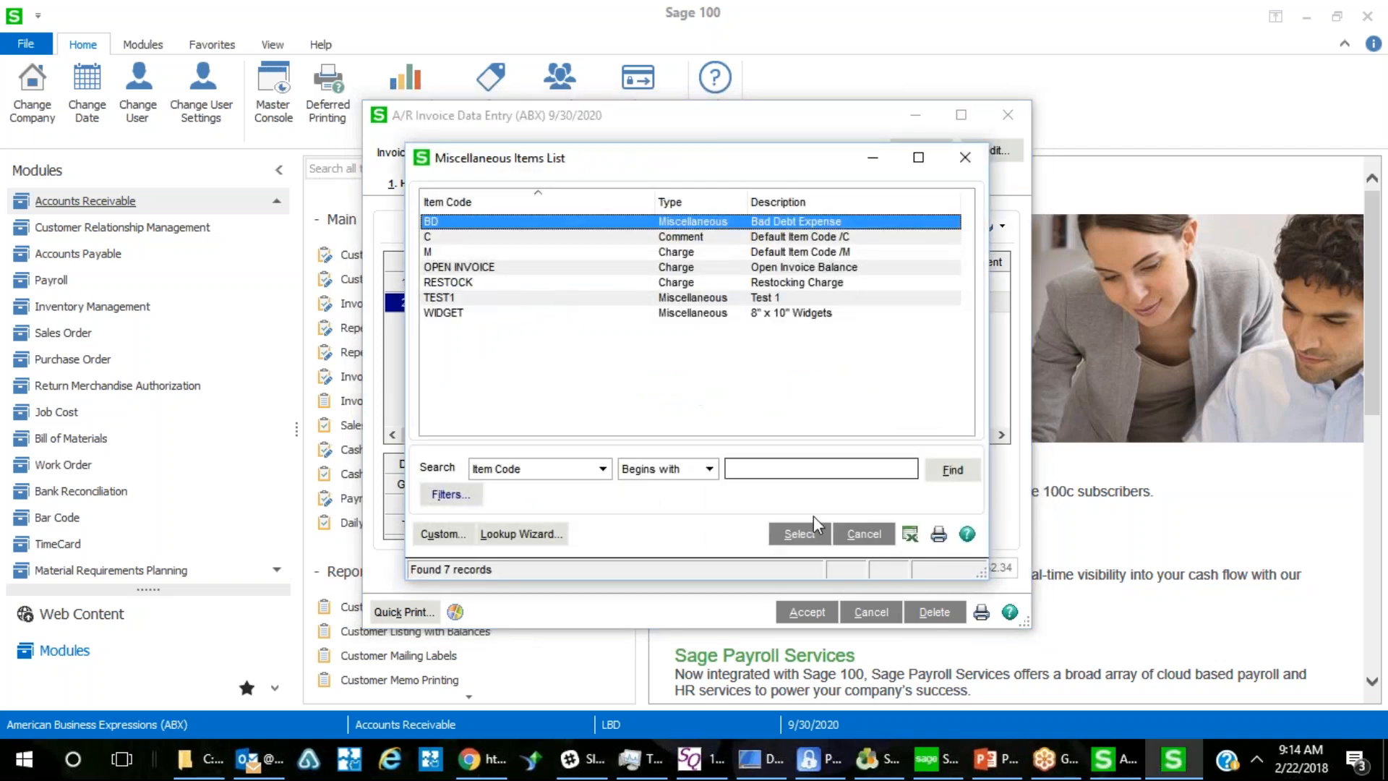
left_click(853, 534)
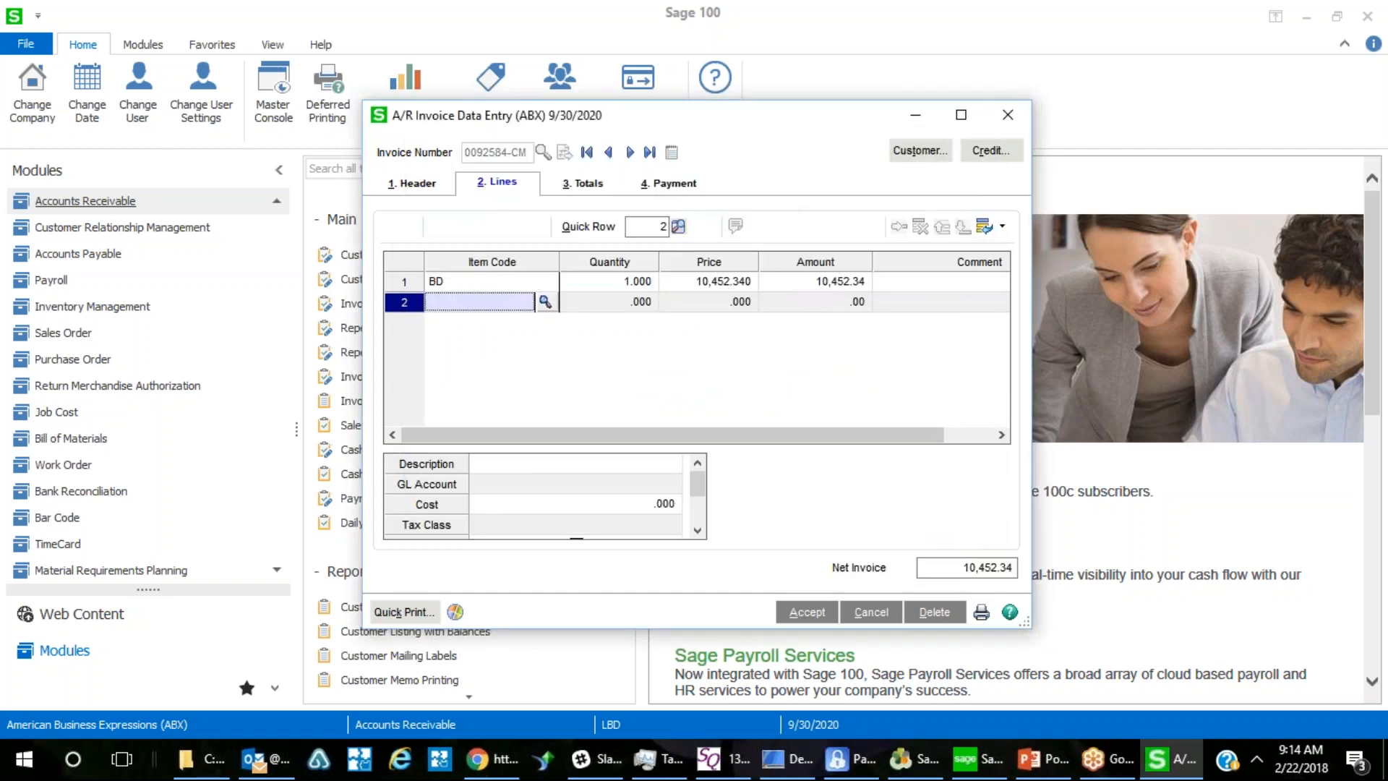
left_click(446, 284)
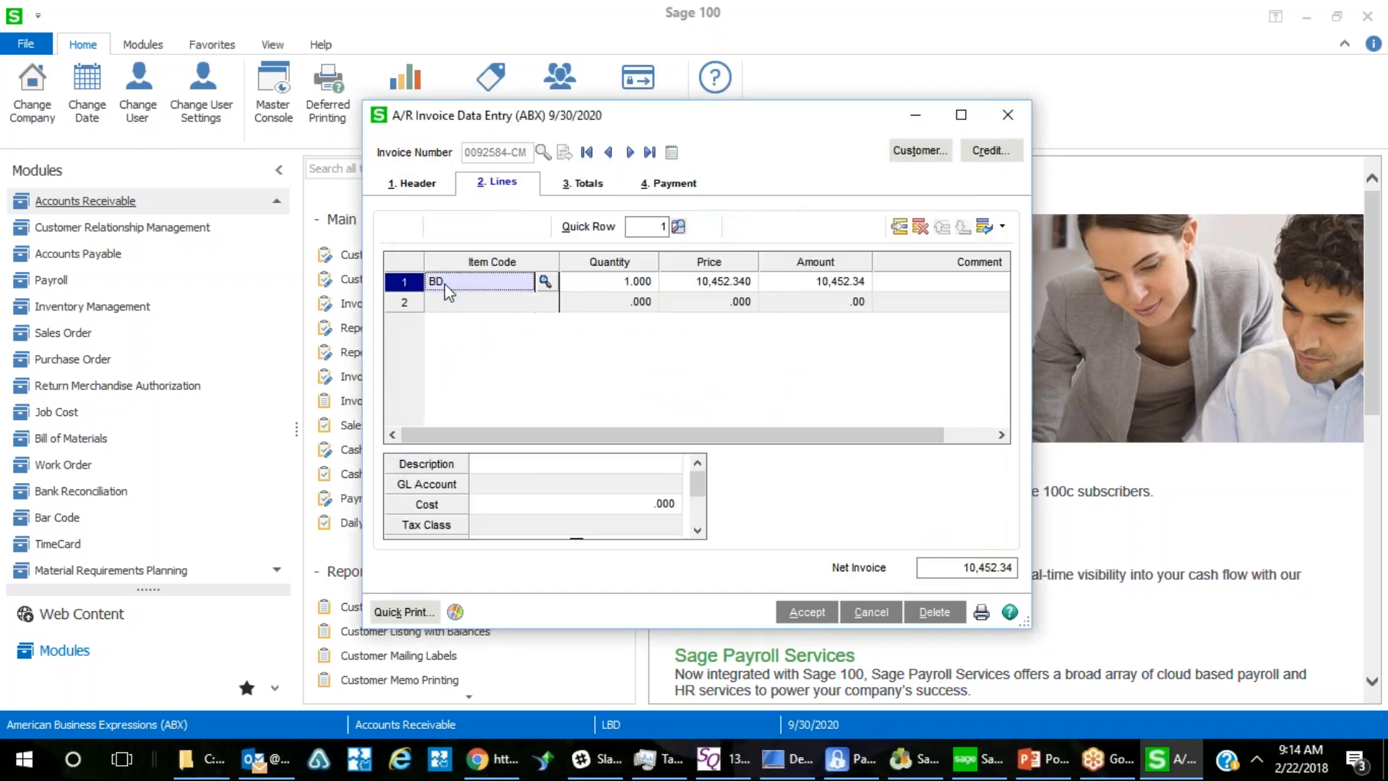
left_click(697, 531)
left_click(698, 532)
left_click(697, 531)
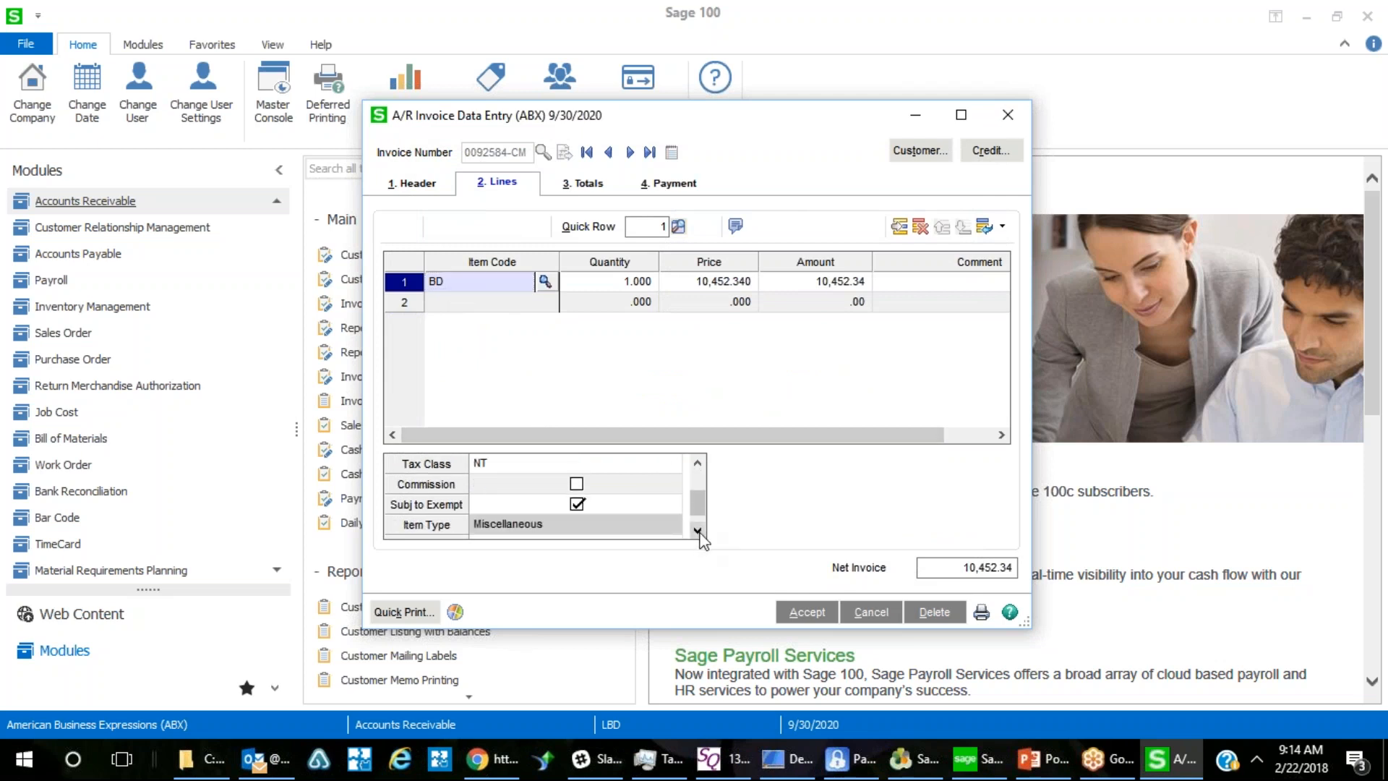
left_click(698, 532)
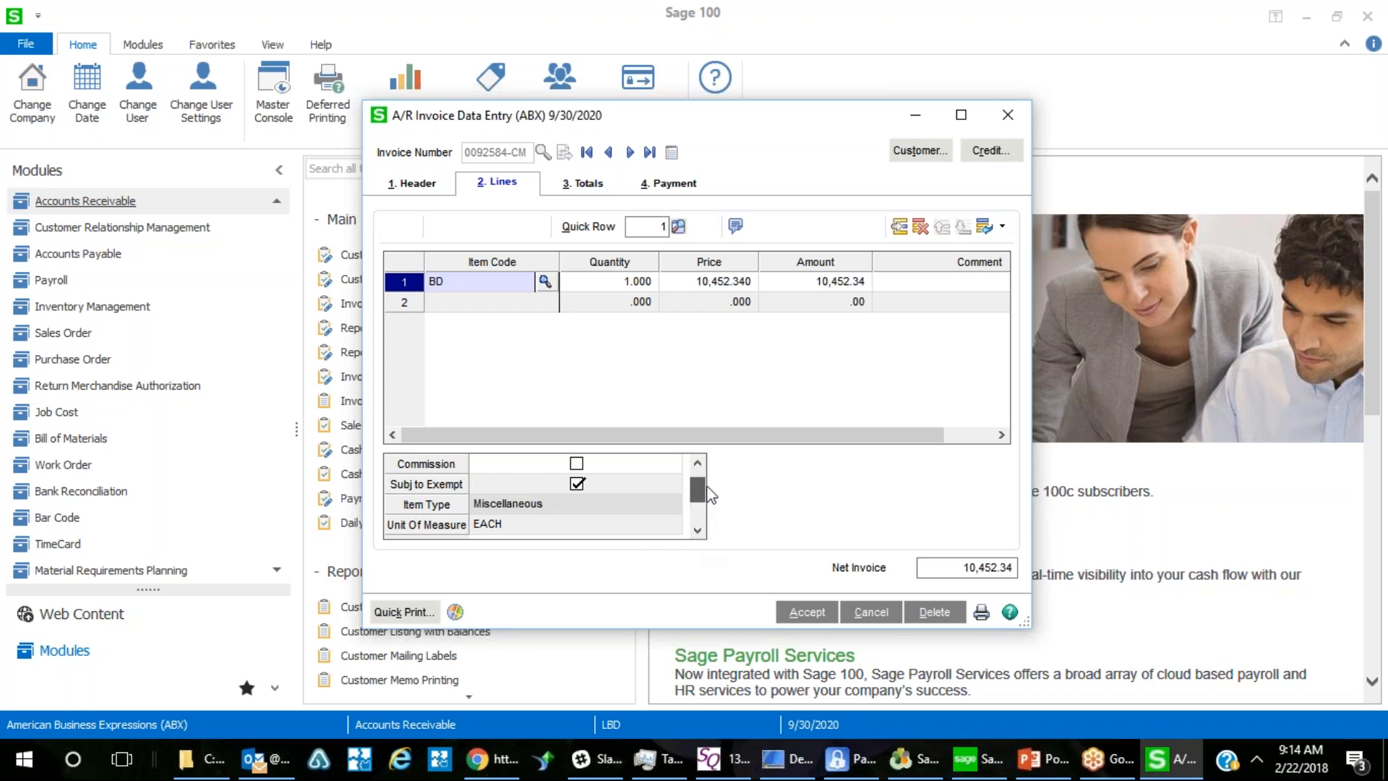
left_click(698, 488)
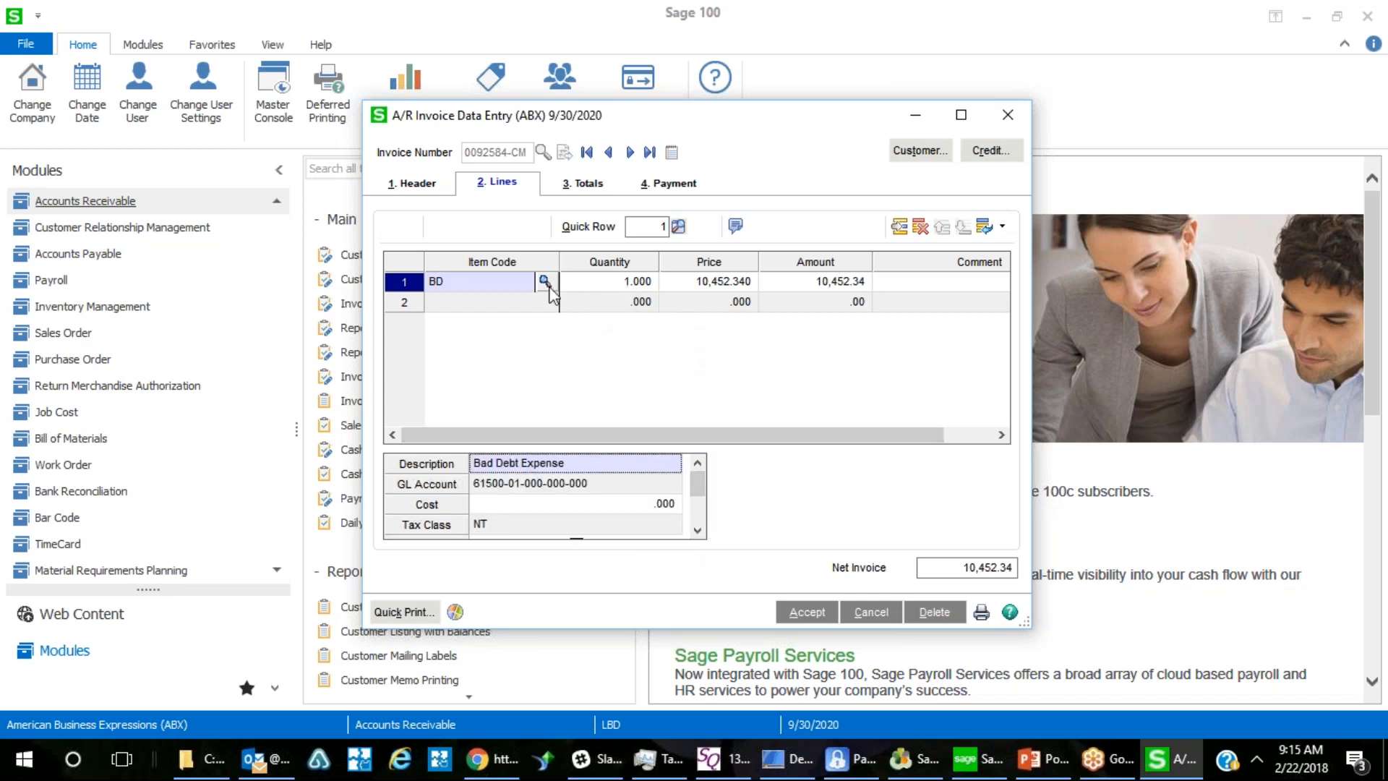
Check the Apply To Invoice value on the credit memo's header and open the BD line's GL Account for editing.
left_click(388, 190)
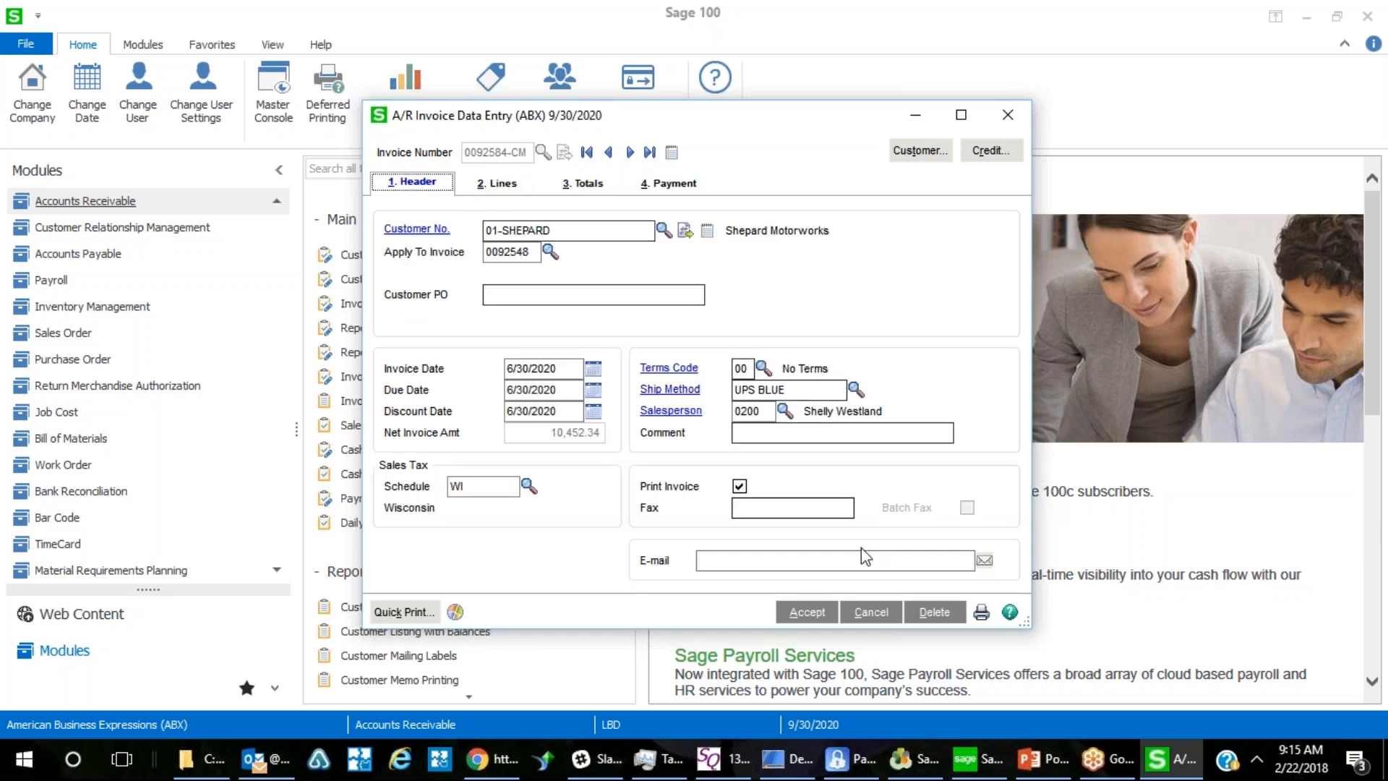
left_click(515, 187)
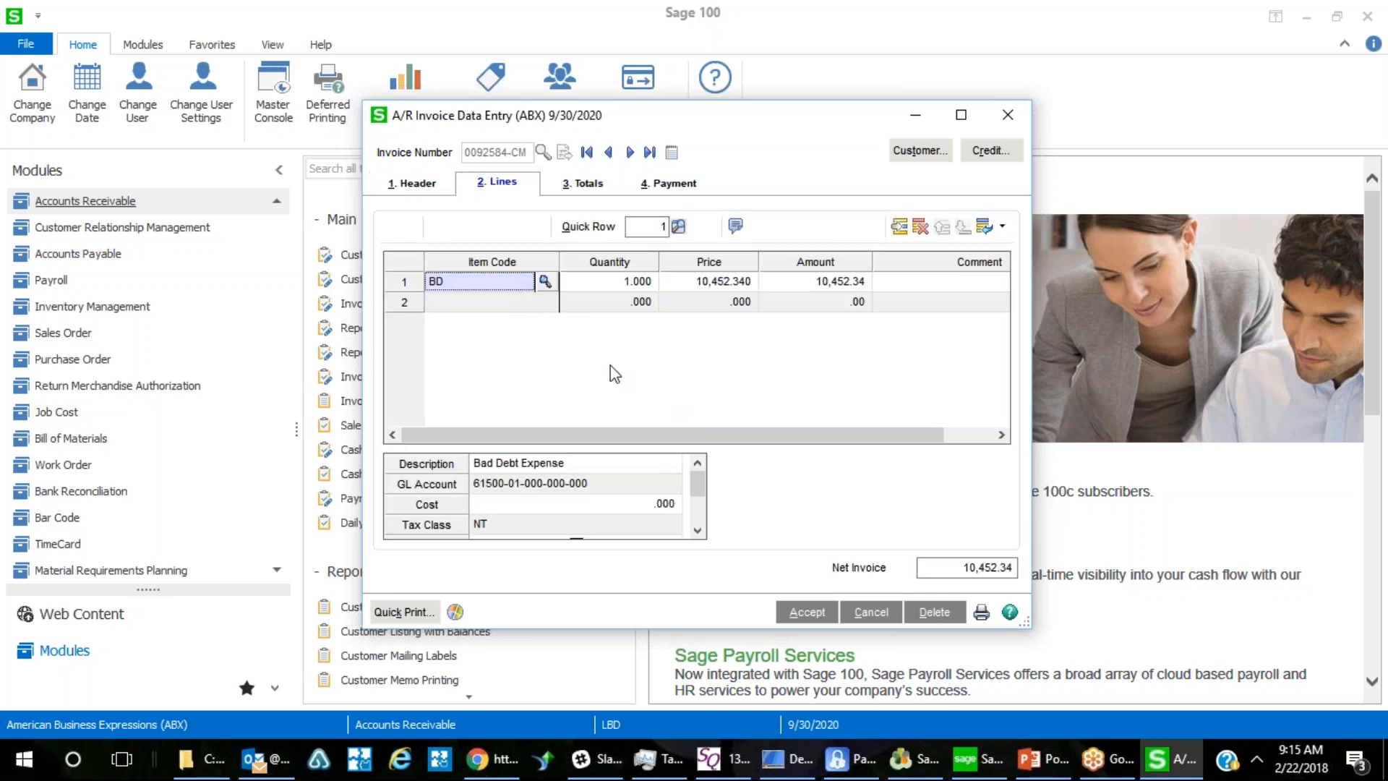
left_click(592, 486)
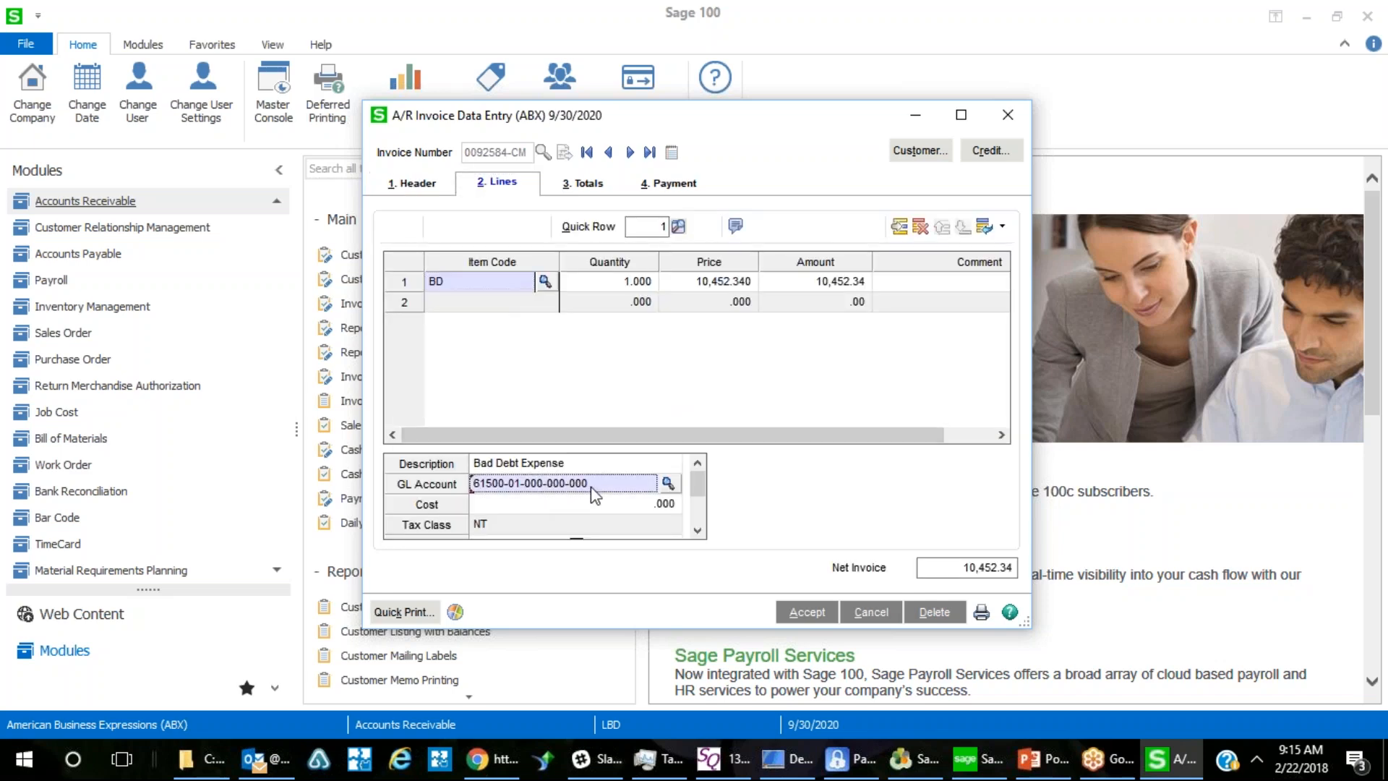
Review the BD line's remaining details and the credit memo's totals and payment information, accept the memo, and close Invoice Data Entry.
left_click(700, 530)
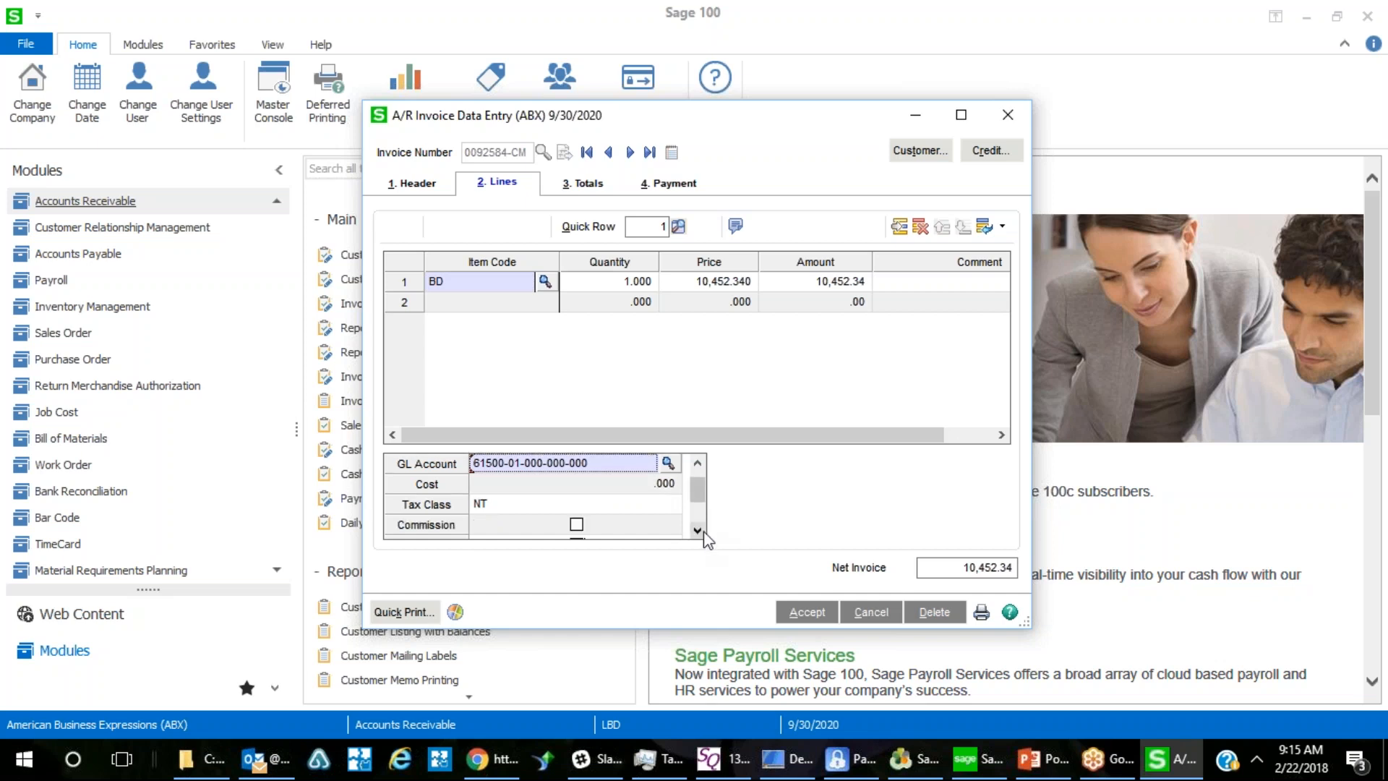
left_click(697, 531)
left_click(697, 531)
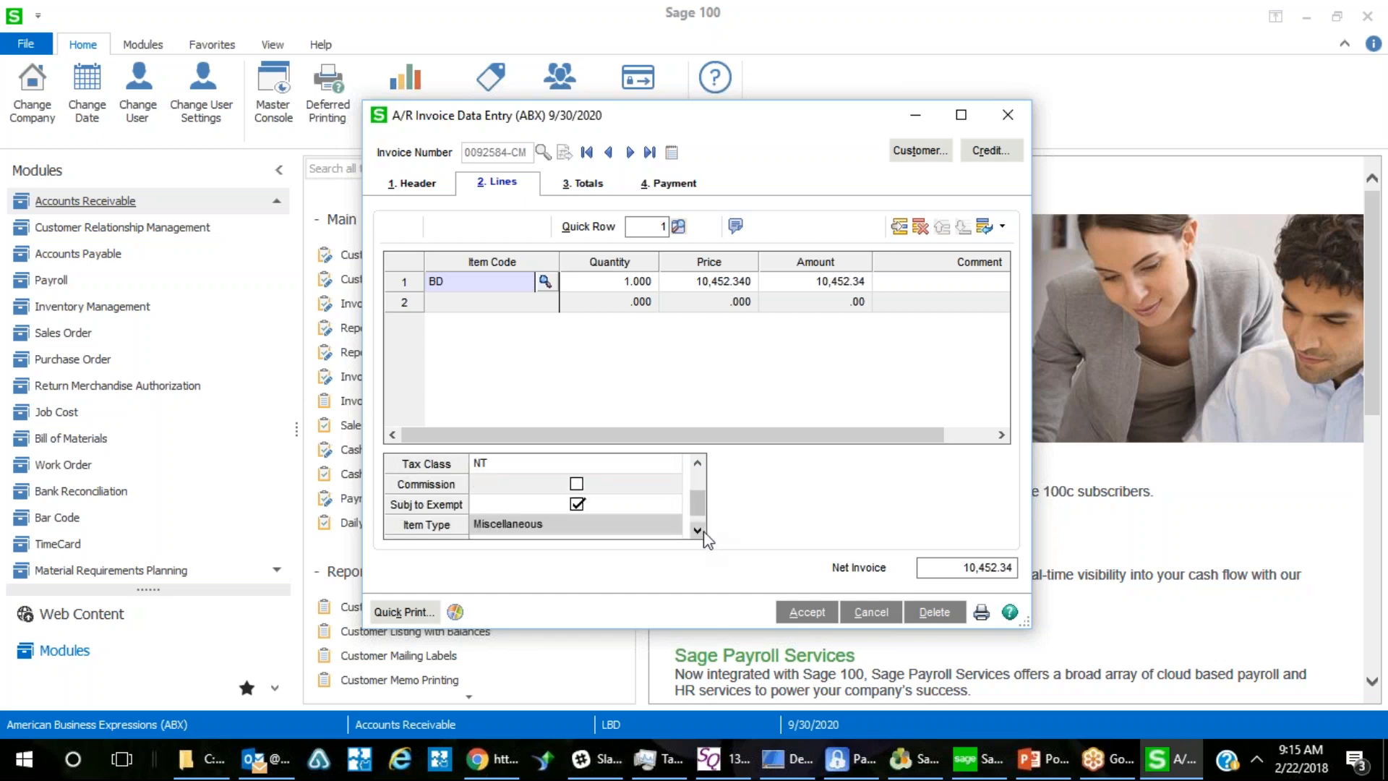
left_click(698, 530)
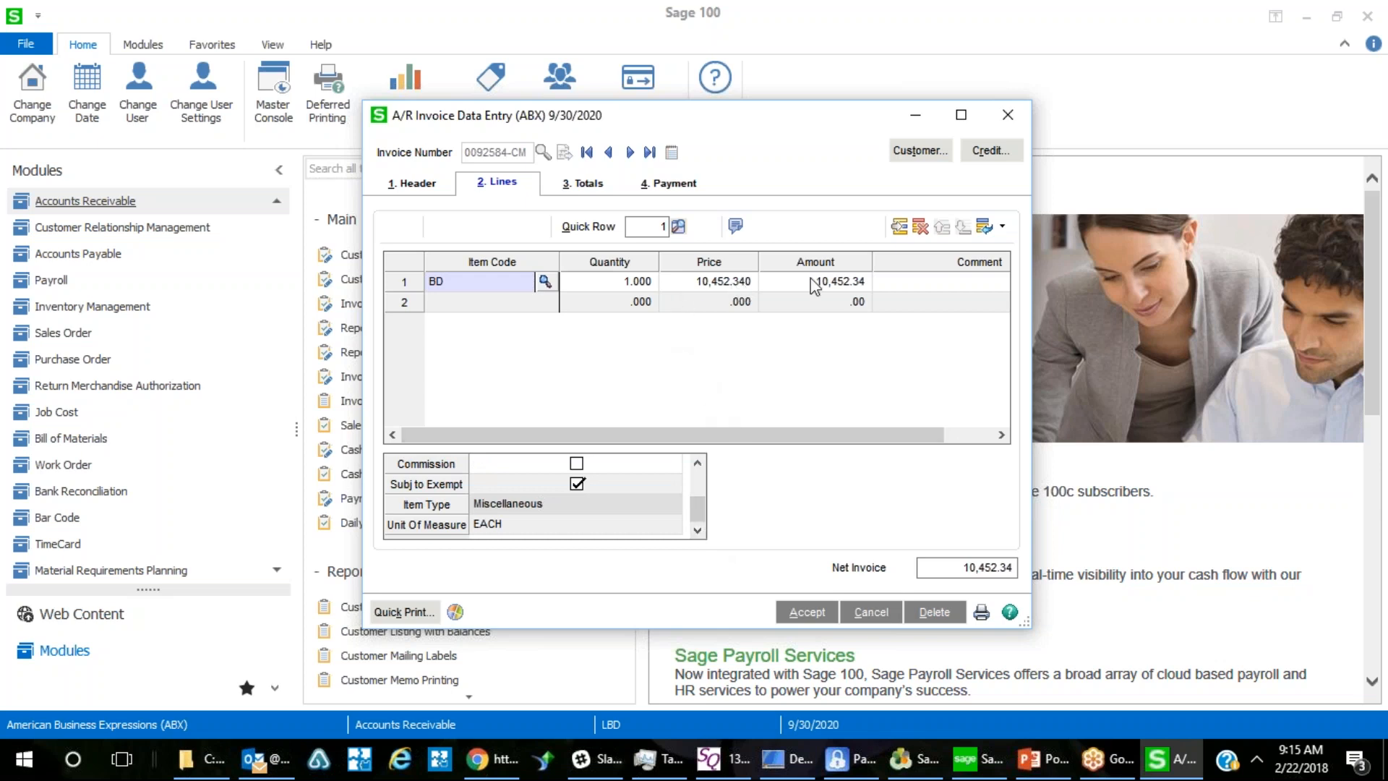
left_click(585, 185)
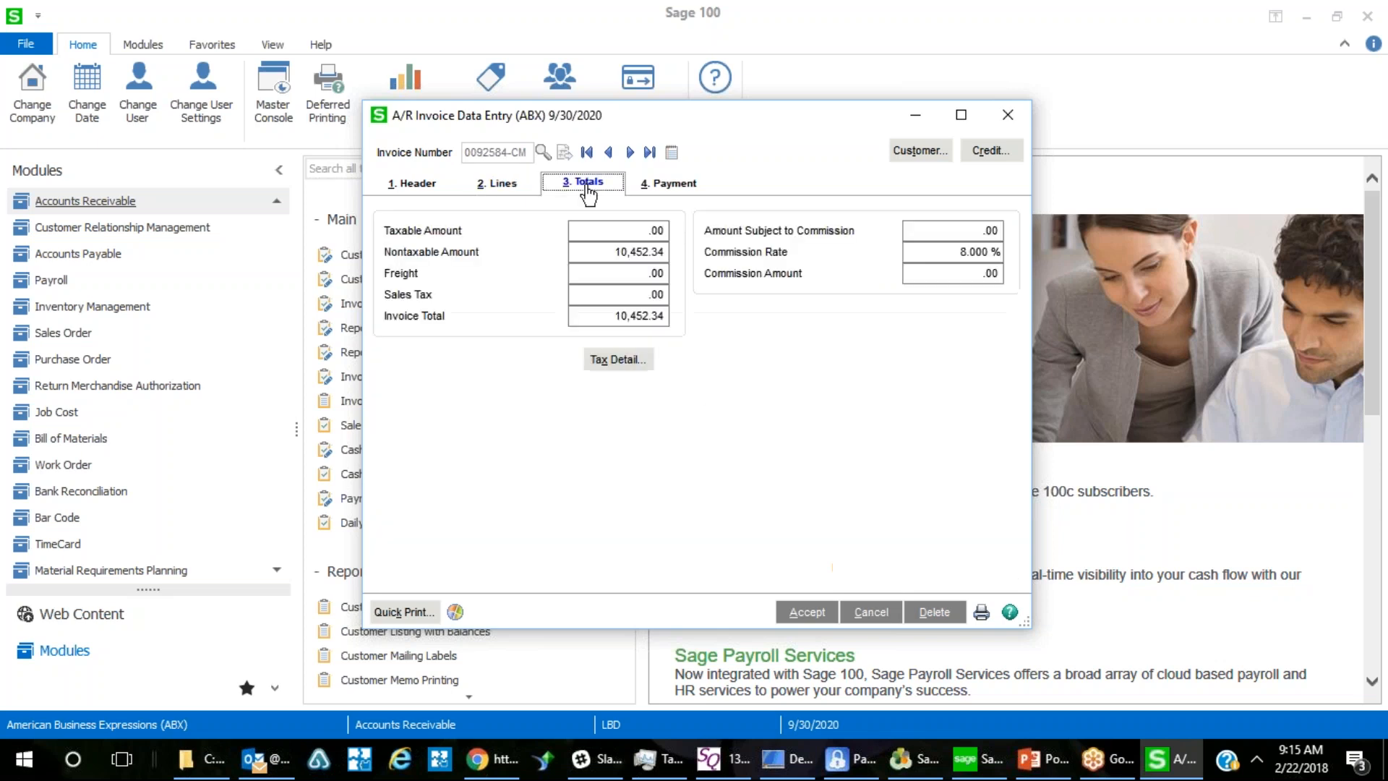
left_click(660, 185)
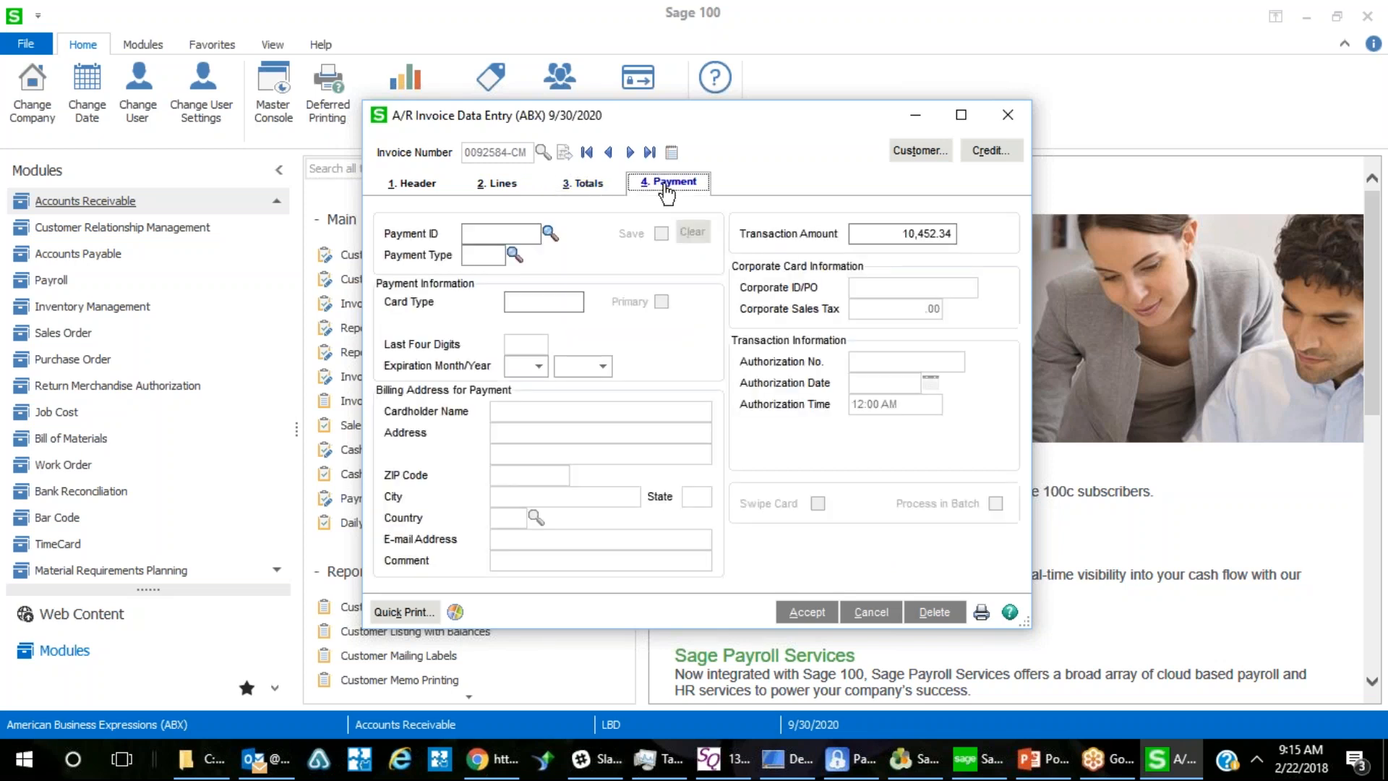
left_click(806, 612)
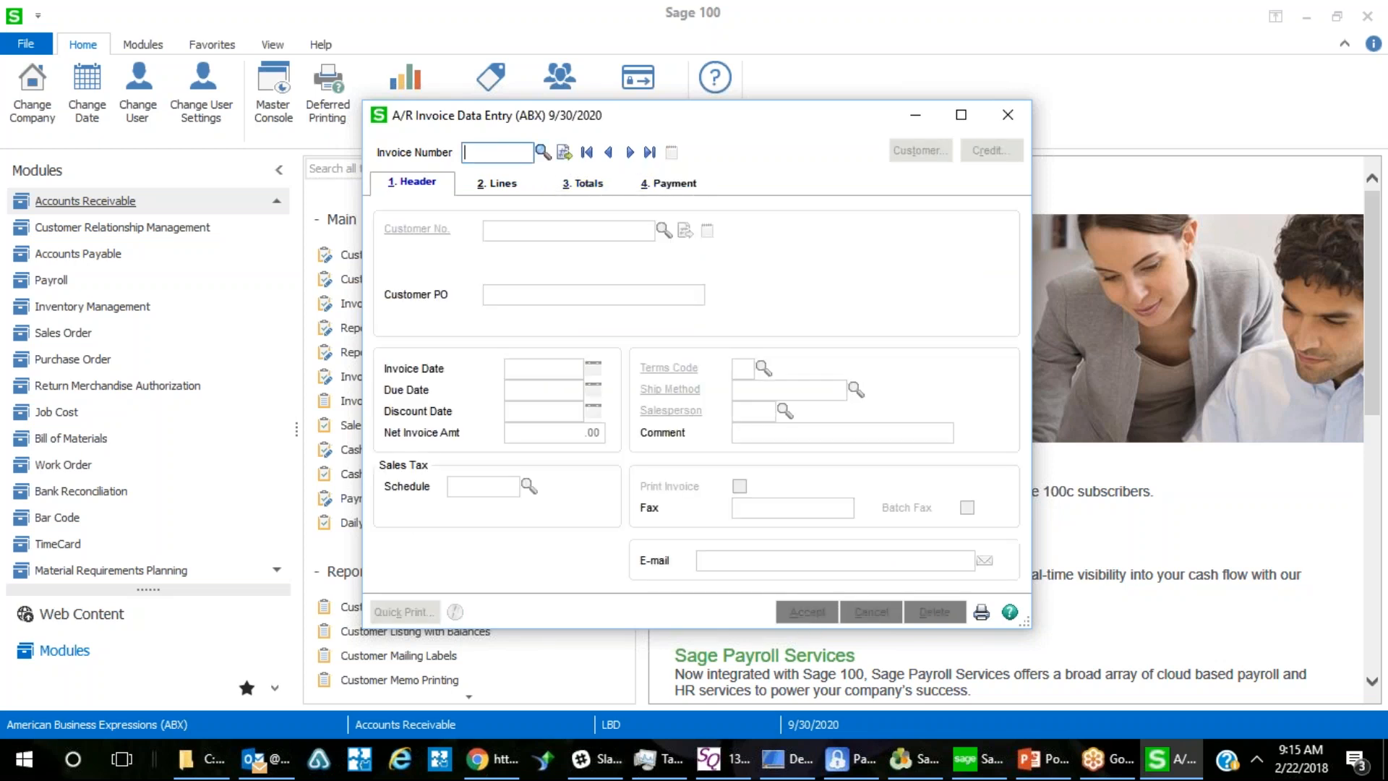
left_click(1008, 115)
Preview the Accounts Receivable Sales Journal with posting date 9/30/2020, check its credit memo entry and totals, and close the preview.
left_click(391, 431)
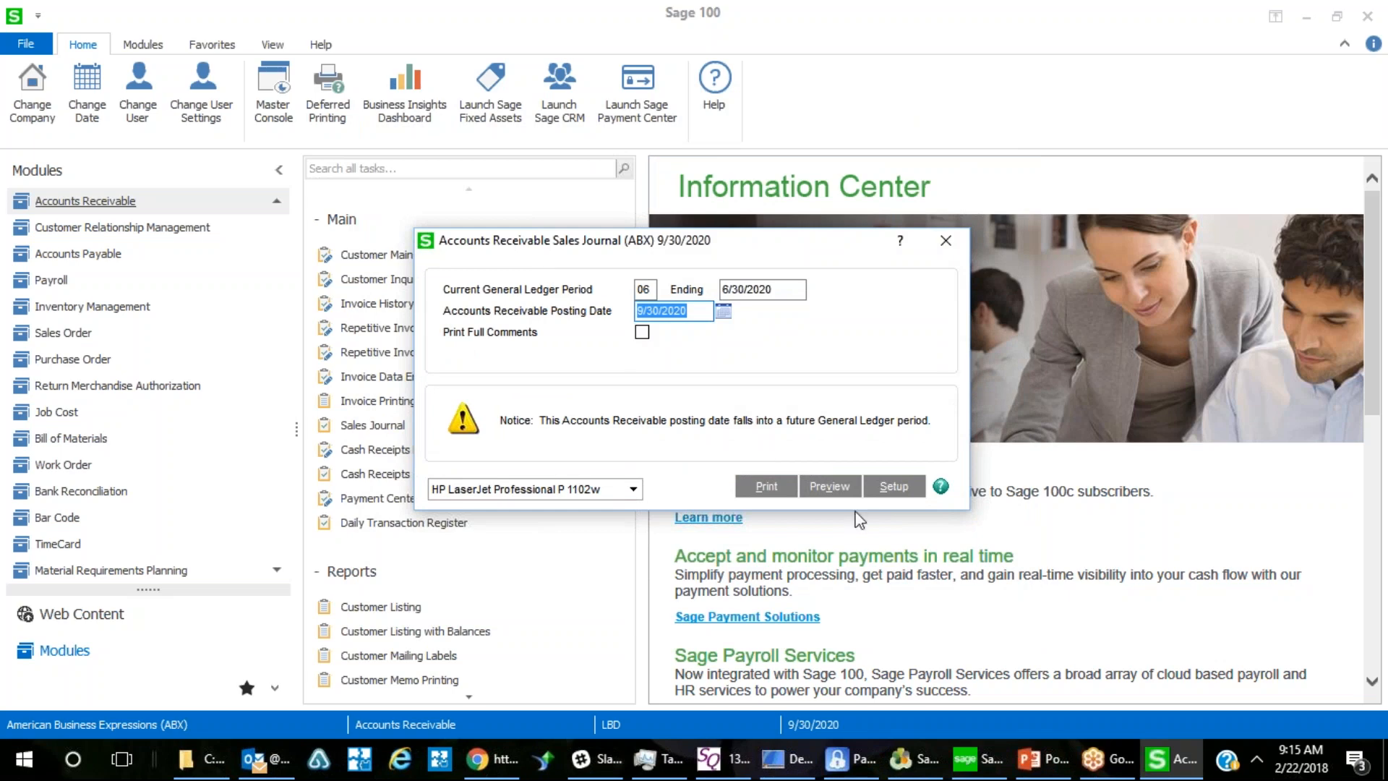
left_click(842, 499)
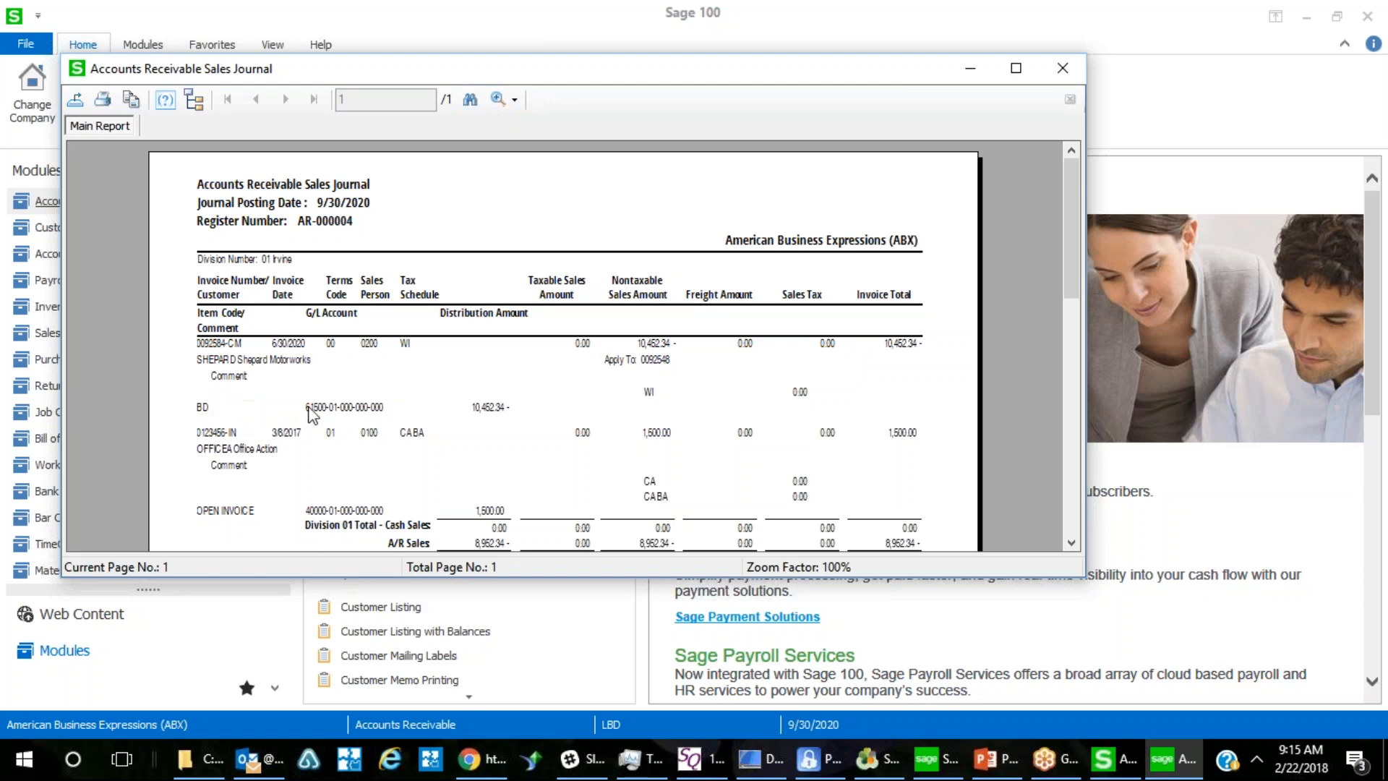
scroll(666, 407, "down", 3)
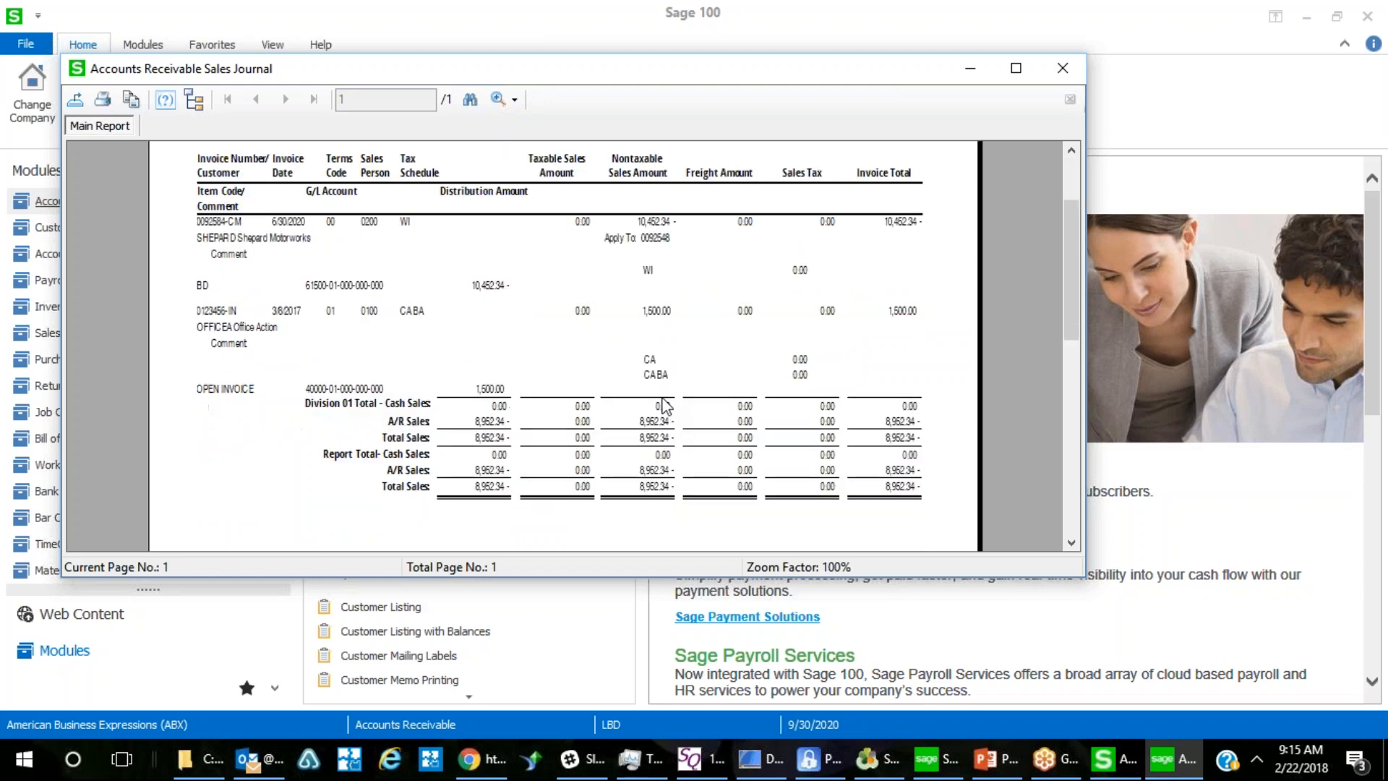
scroll(666, 406, "up", 3)
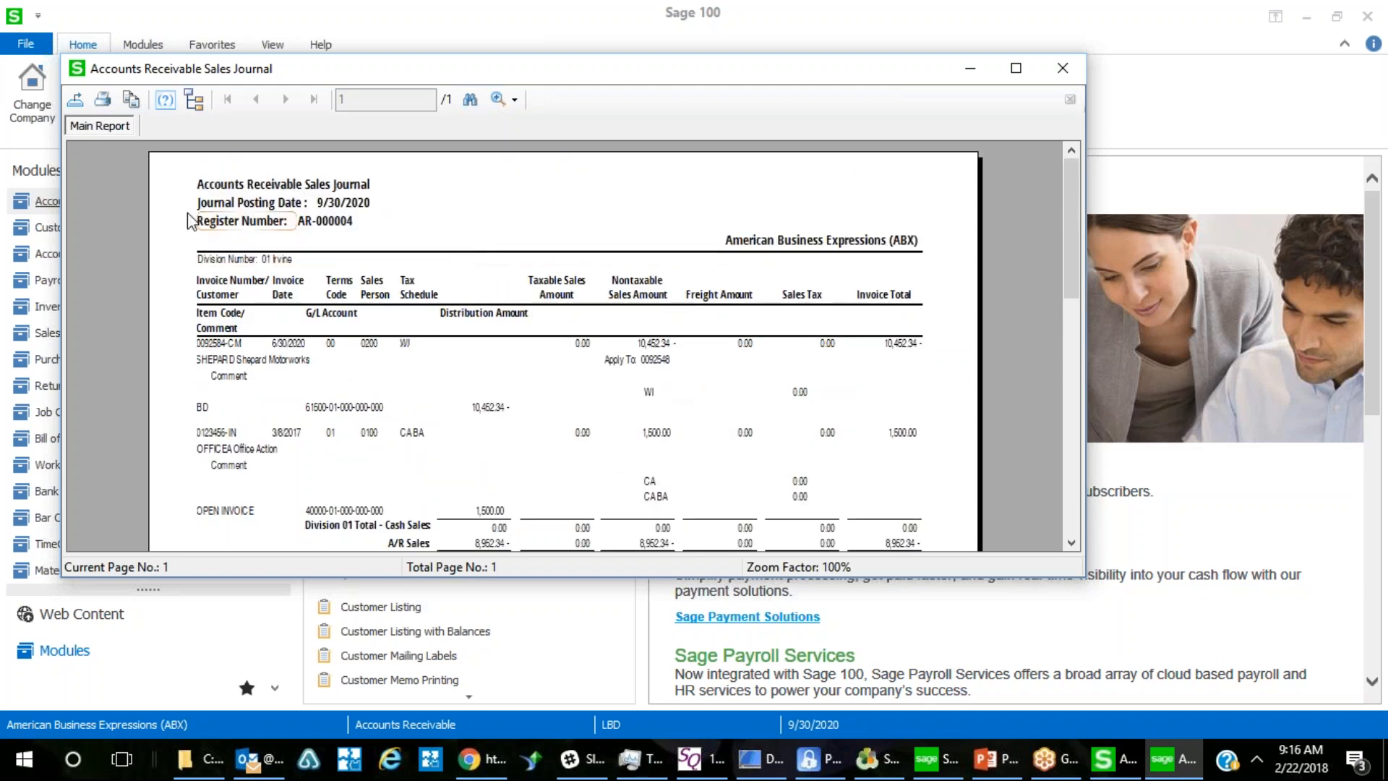
left_click(1063, 68)
Preview the Sales Journal's error log, read which invoice and item code it reports, and close the preview.
left_click(655, 295)
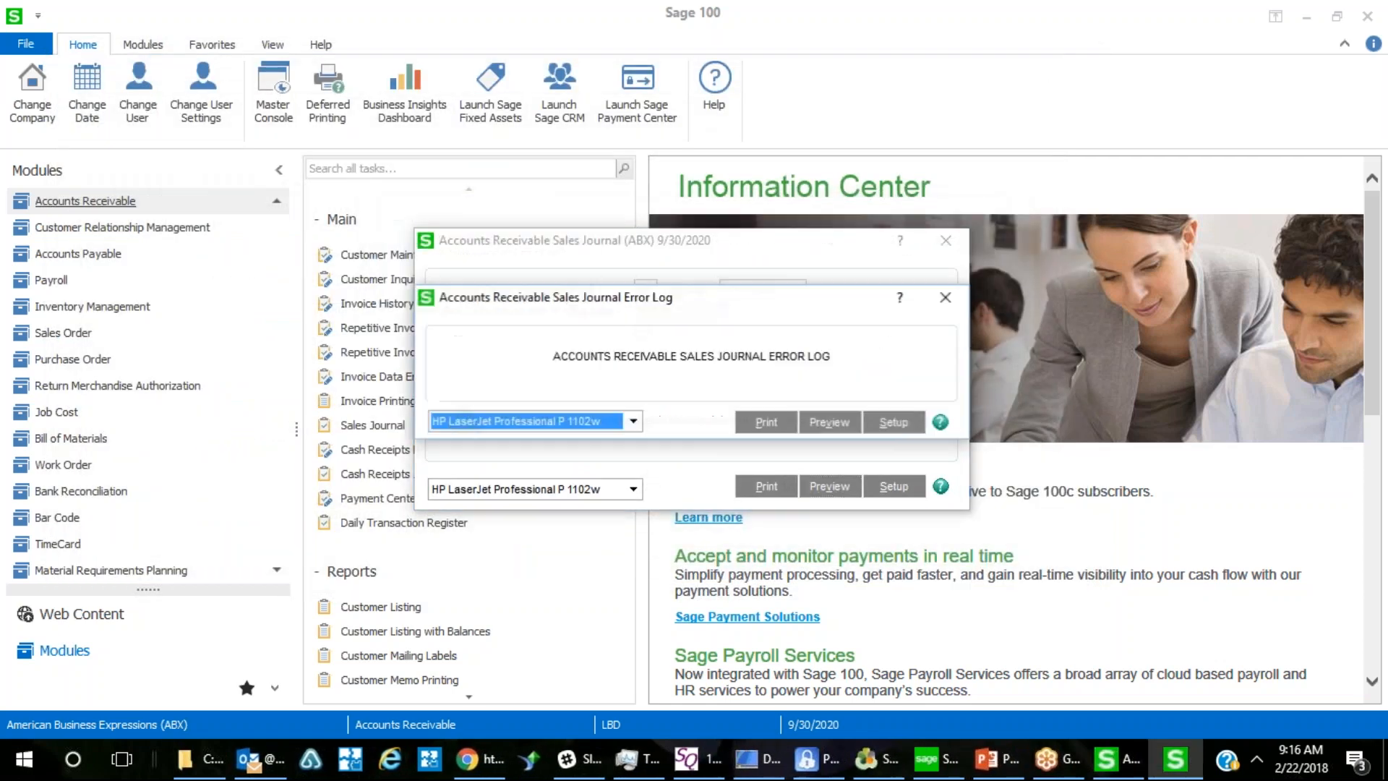
left_click(835, 429)
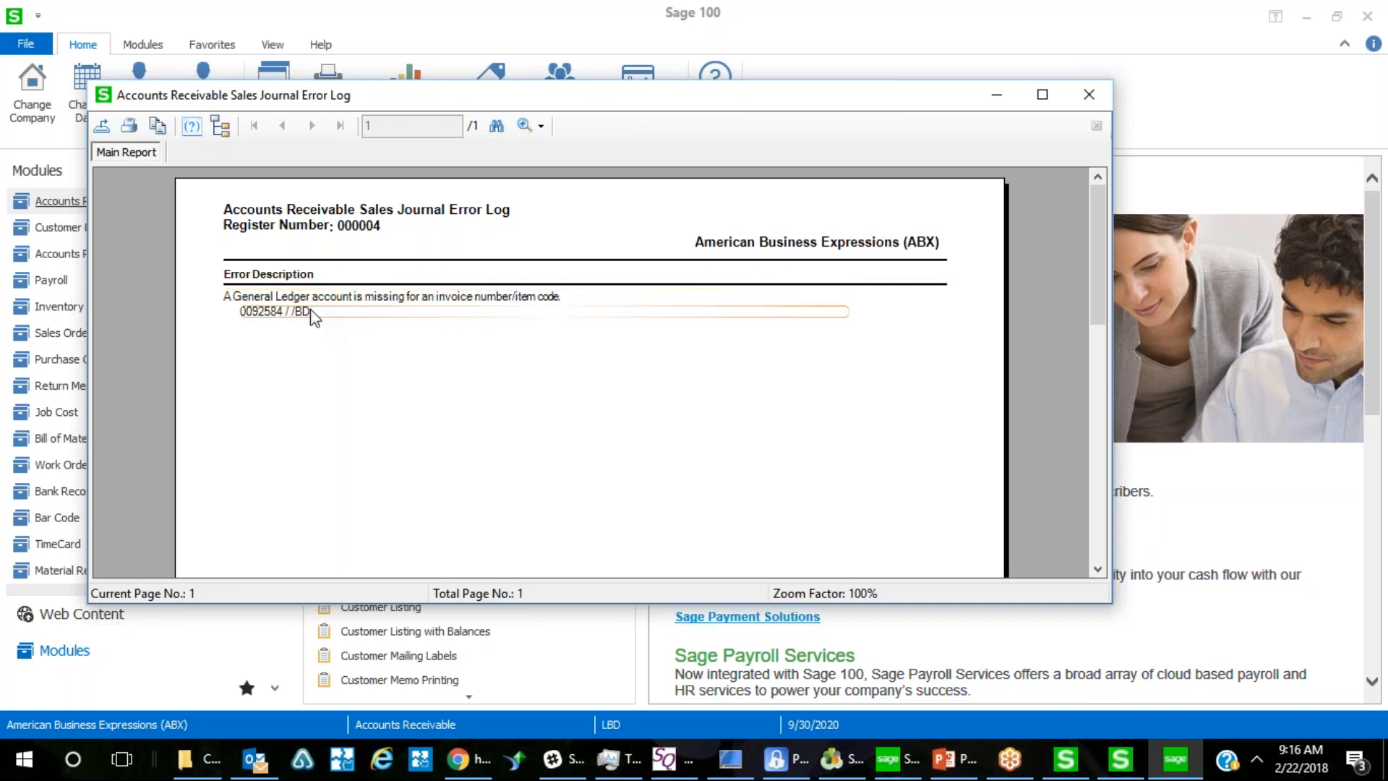
left_click(1088, 96)
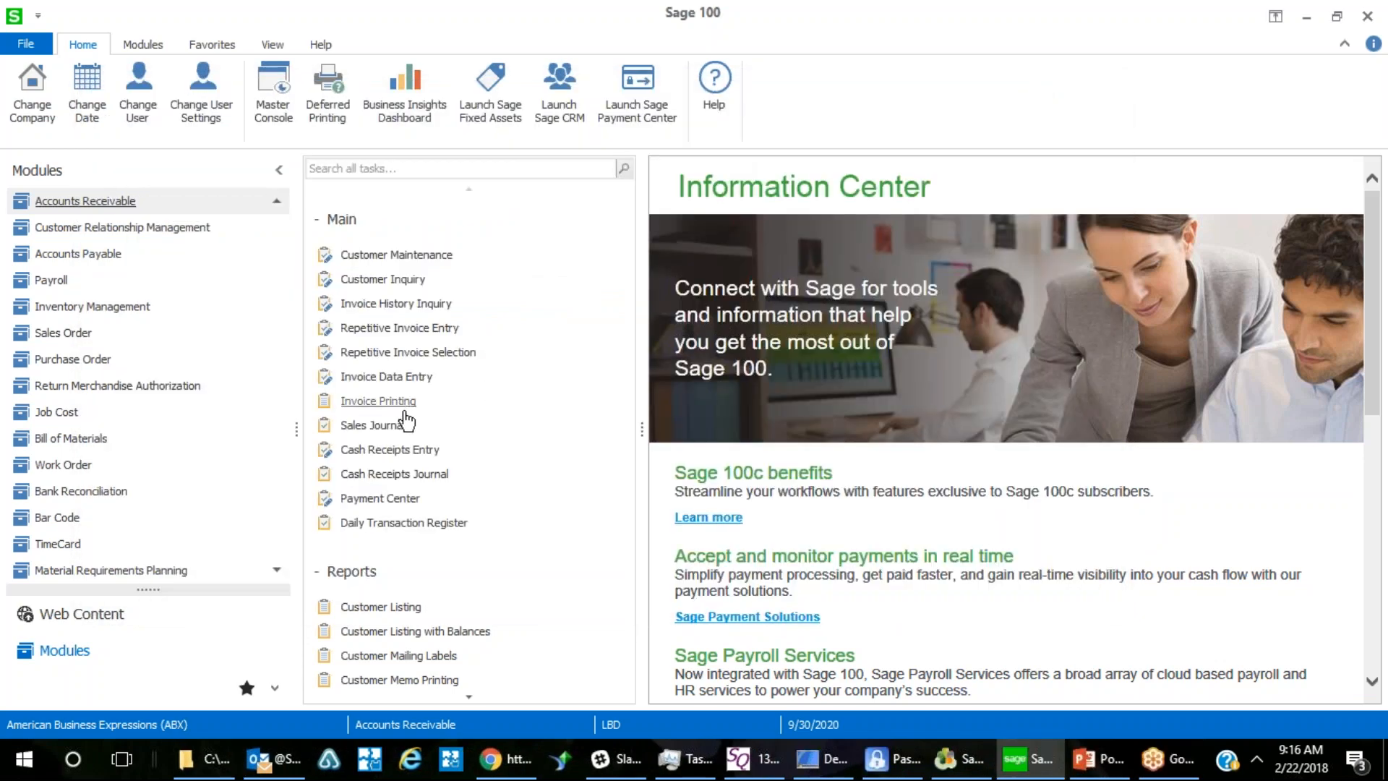
Look up item BD in Miscellaneous Item Maintenance, check its G/L accounts, accept the record, and close the window.
left_click(380, 376)
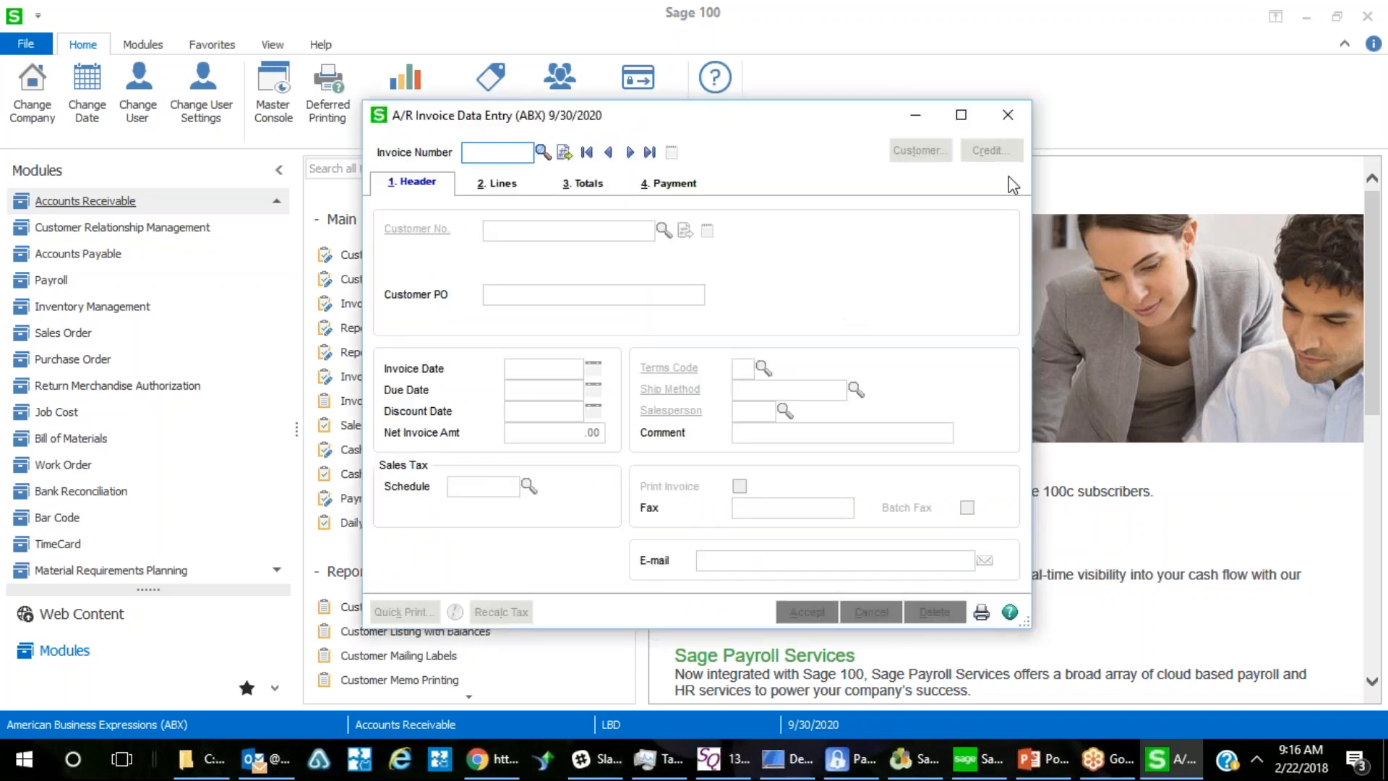
left_click(1008, 115)
scroll(438, 560, "down", 9)
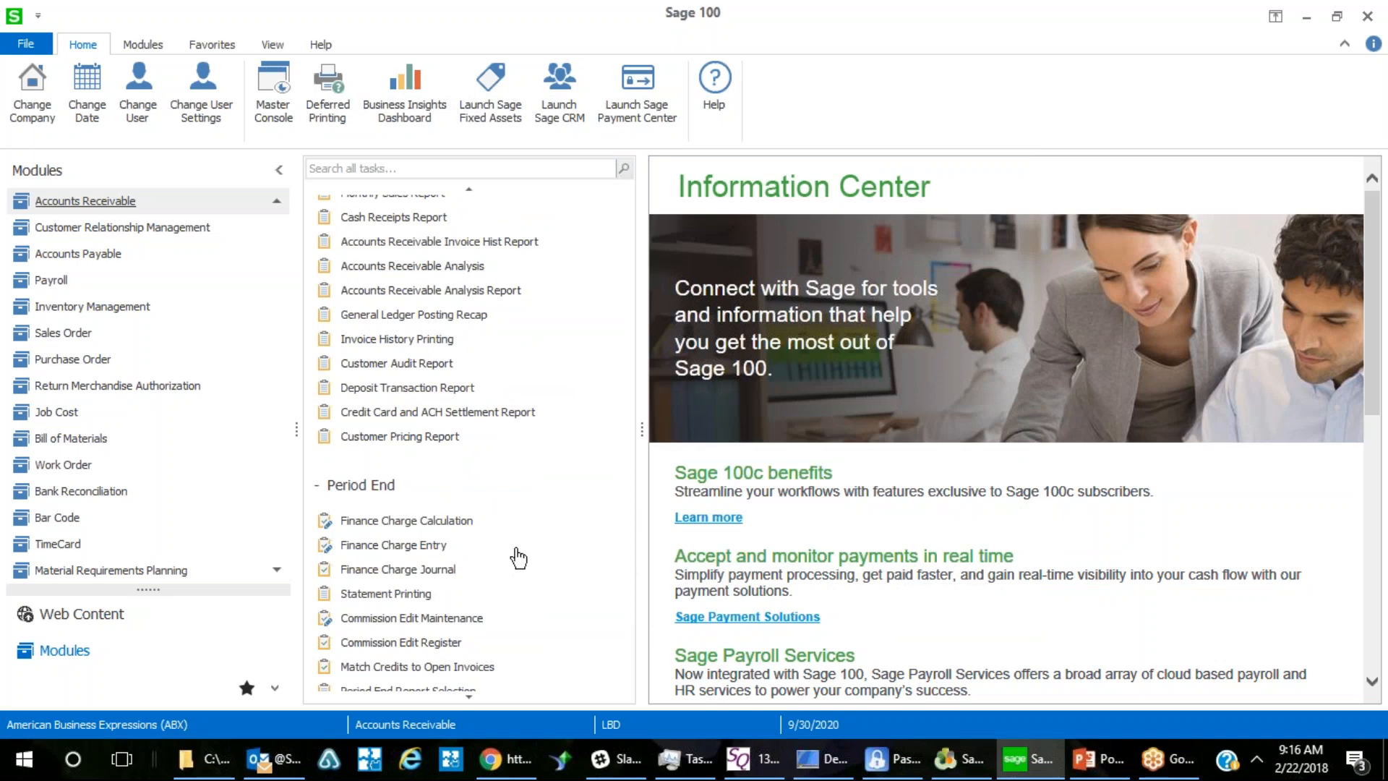
scroll(517, 556, "down", 6)
scroll(518, 558, "up", 3)
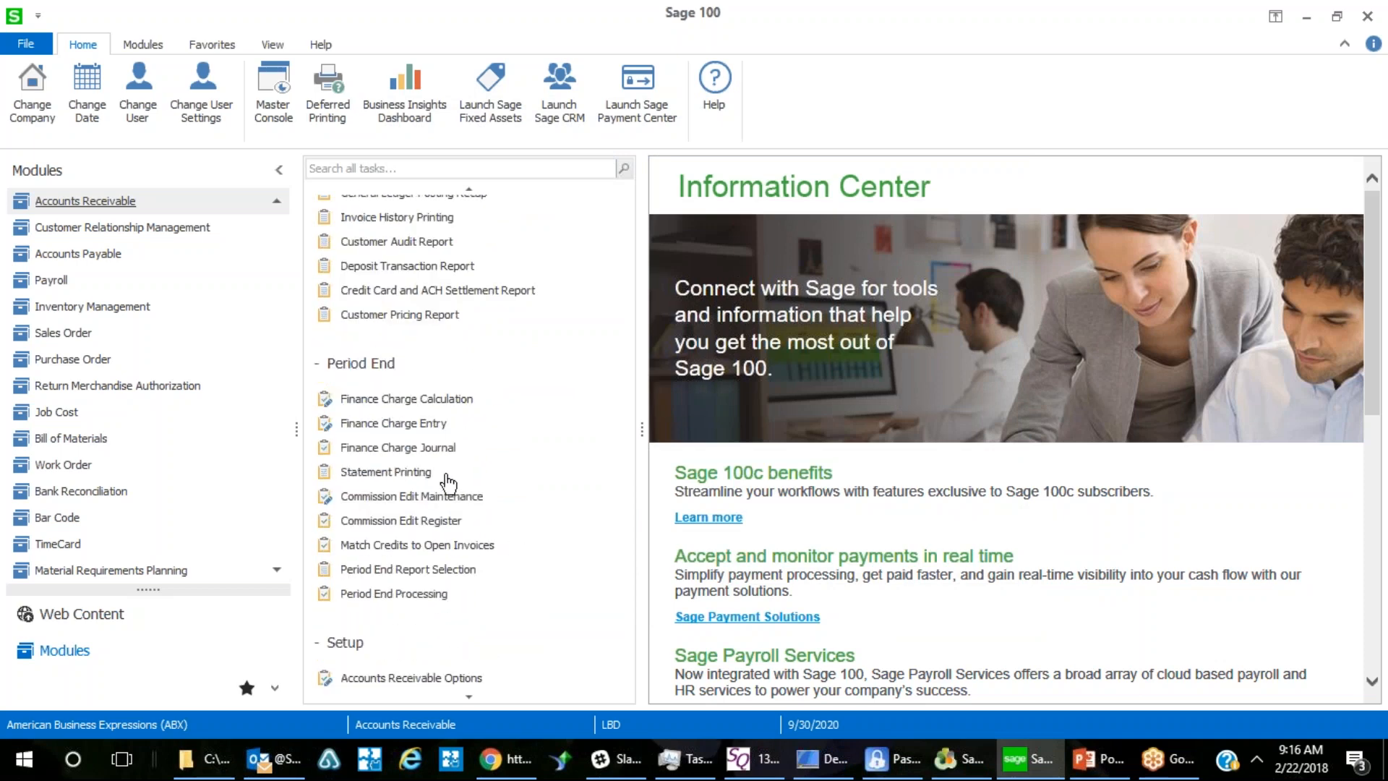
scroll(514, 497, "down", 3)
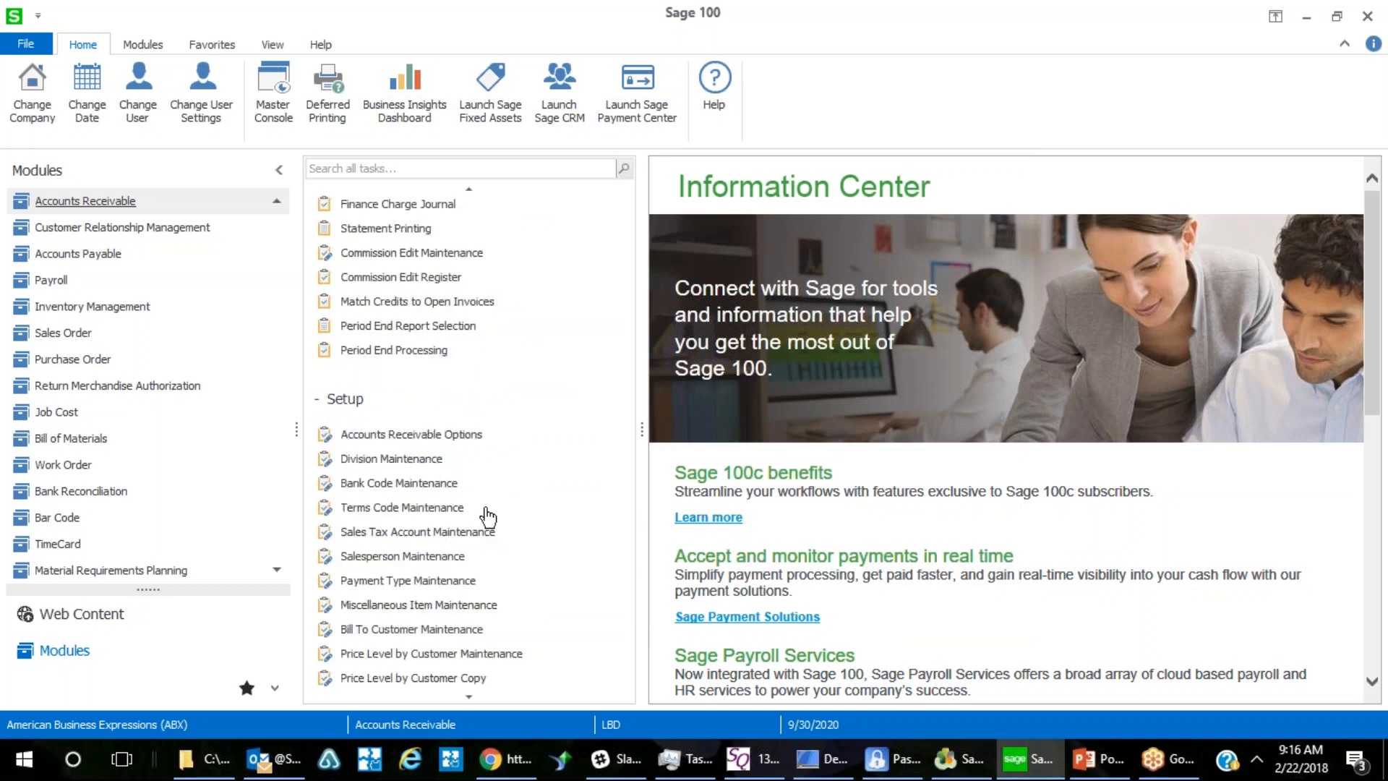
left_click(455, 607)
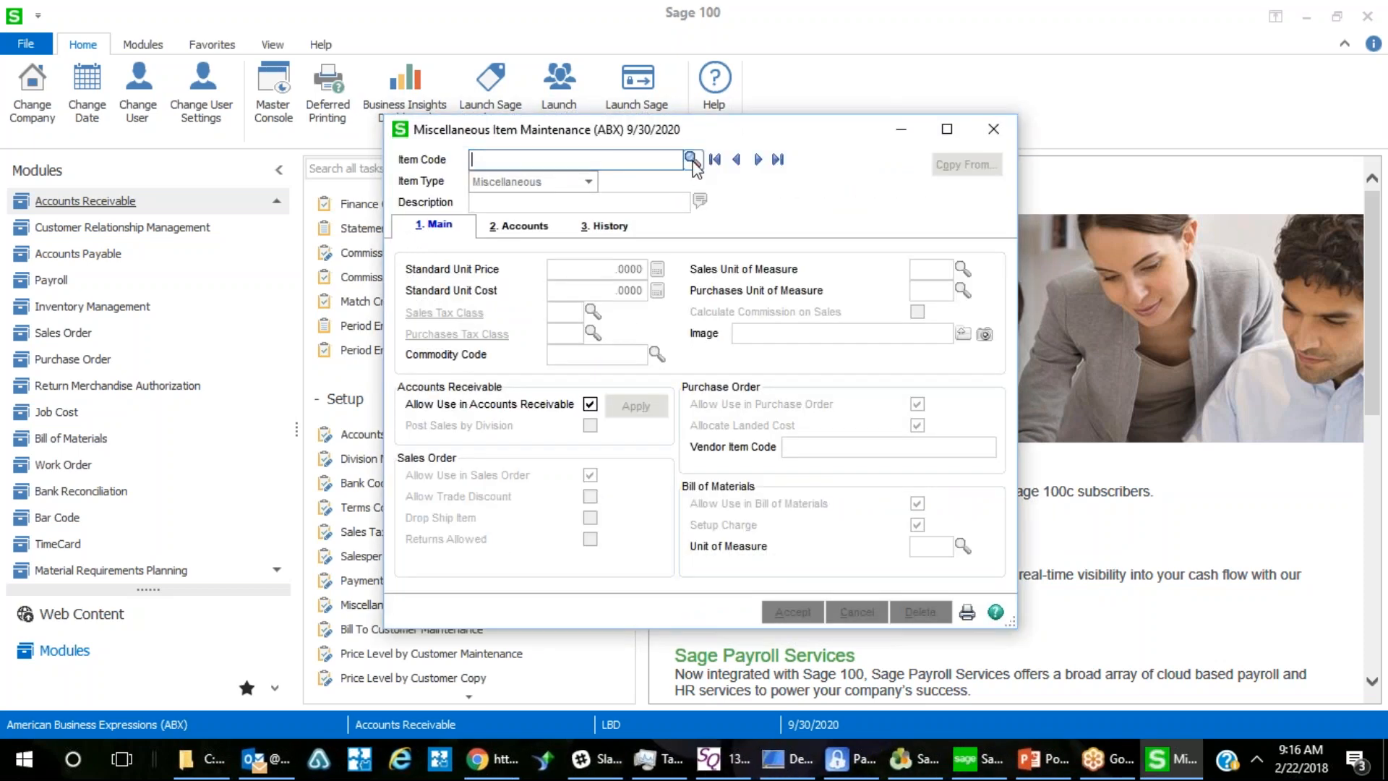
left_click(692, 159)
left_click(795, 536)
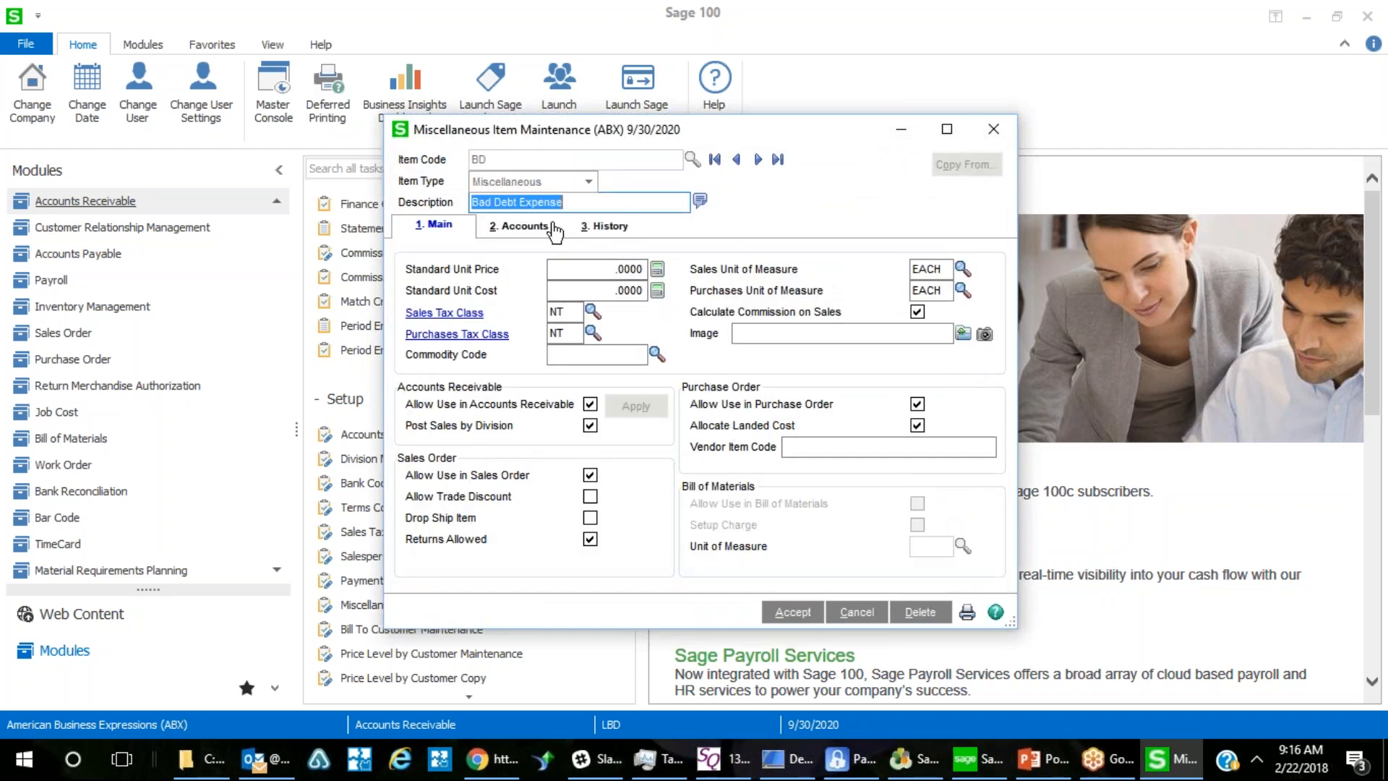
left_click(552, 228)
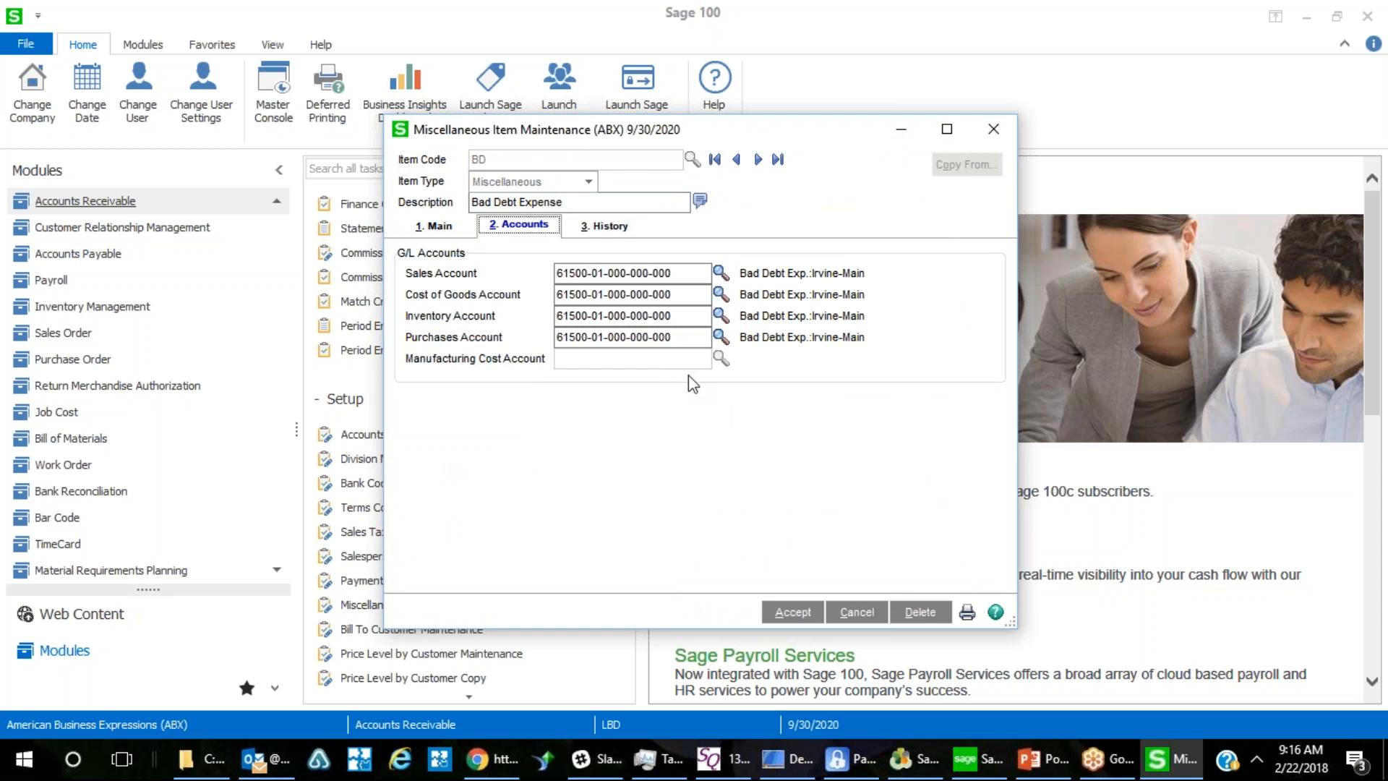
left_click(794, 612)
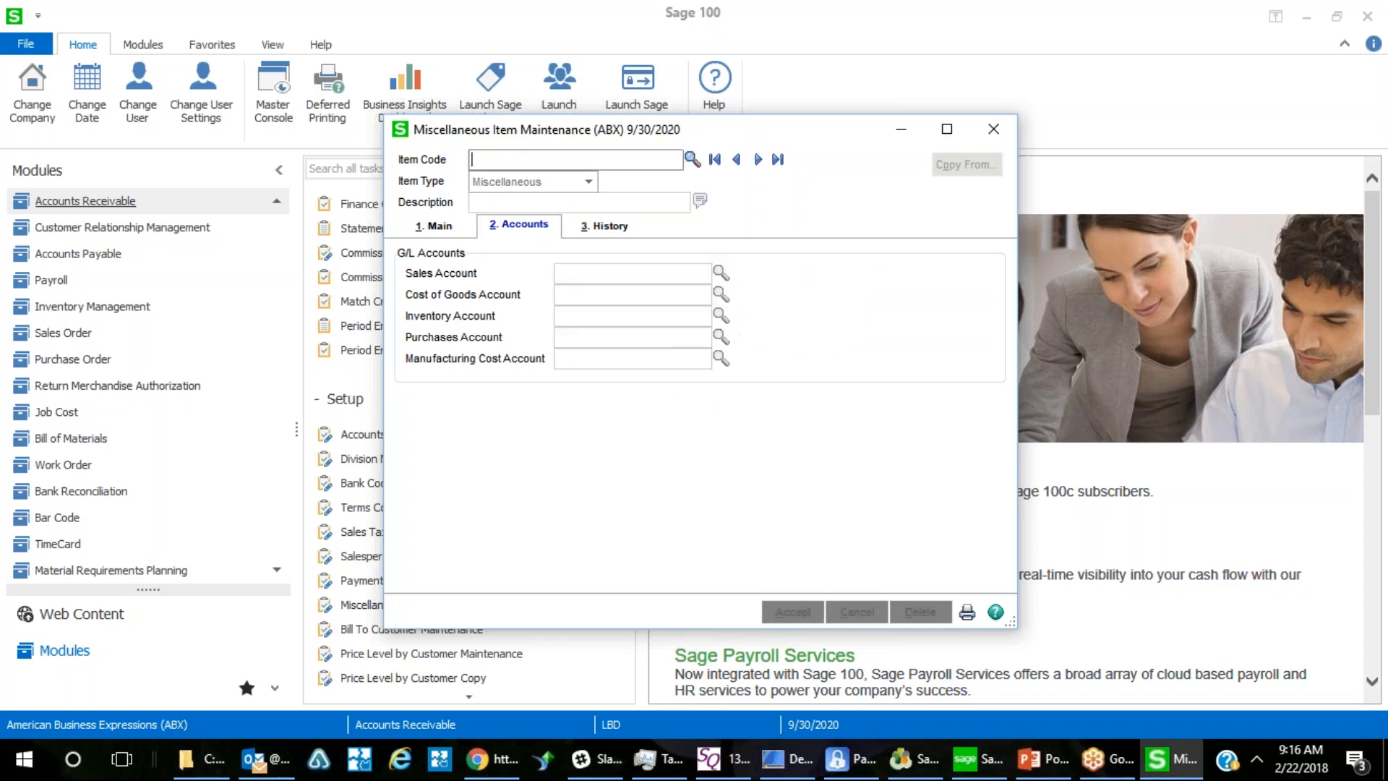
left_click(991, 130)
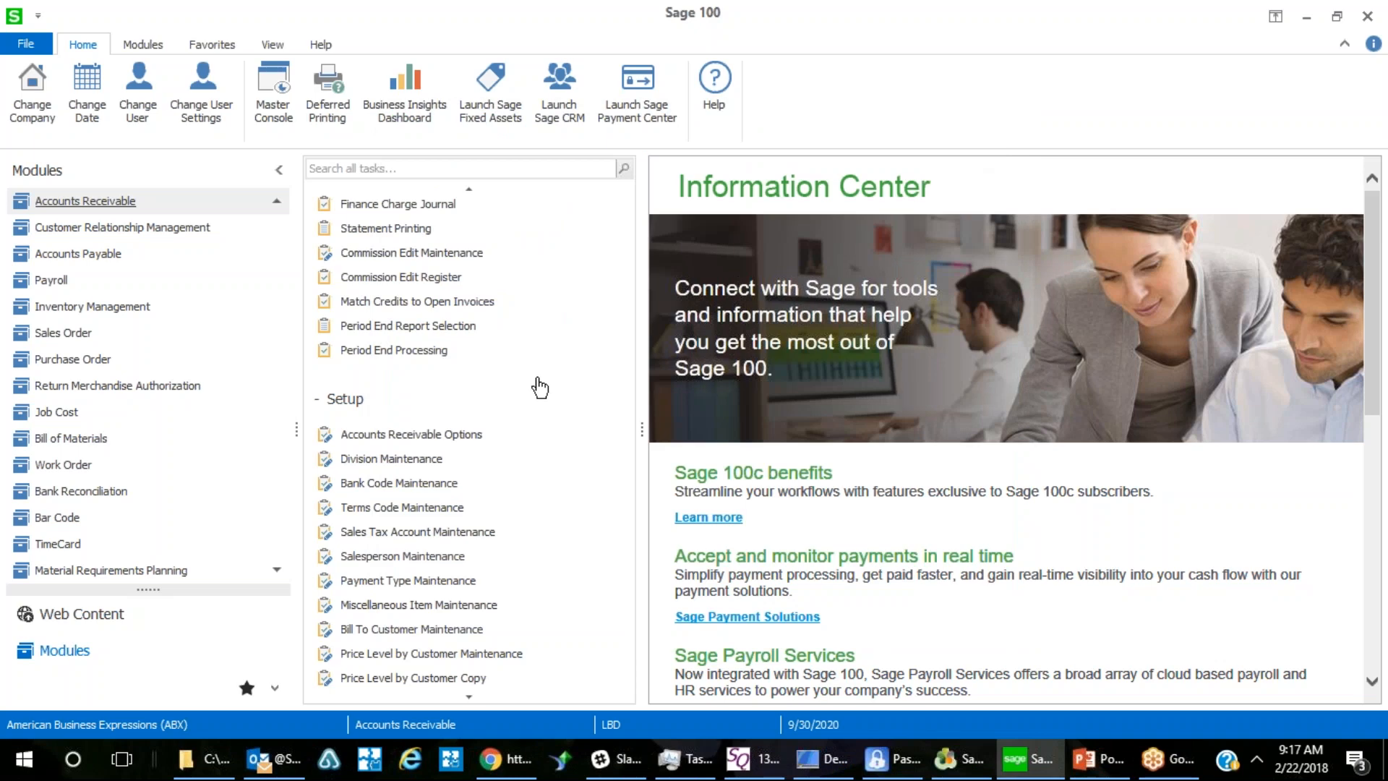
Open Shepard Motorworks' credit memo 0092584-CM in Invoice Data Entry and delete it, confirming the deletion.
scroll(549, 414, "up", 3)
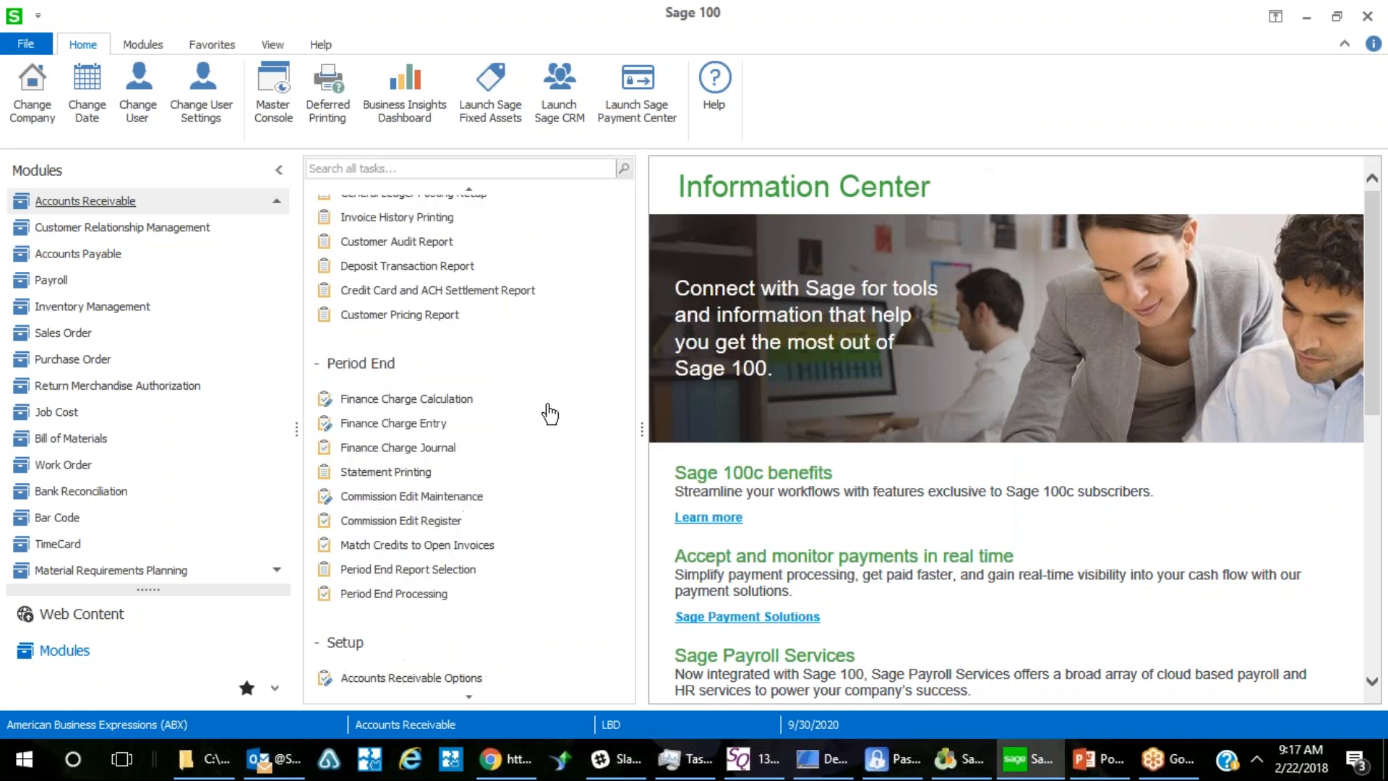
scroll(550, 414, "up", 3)
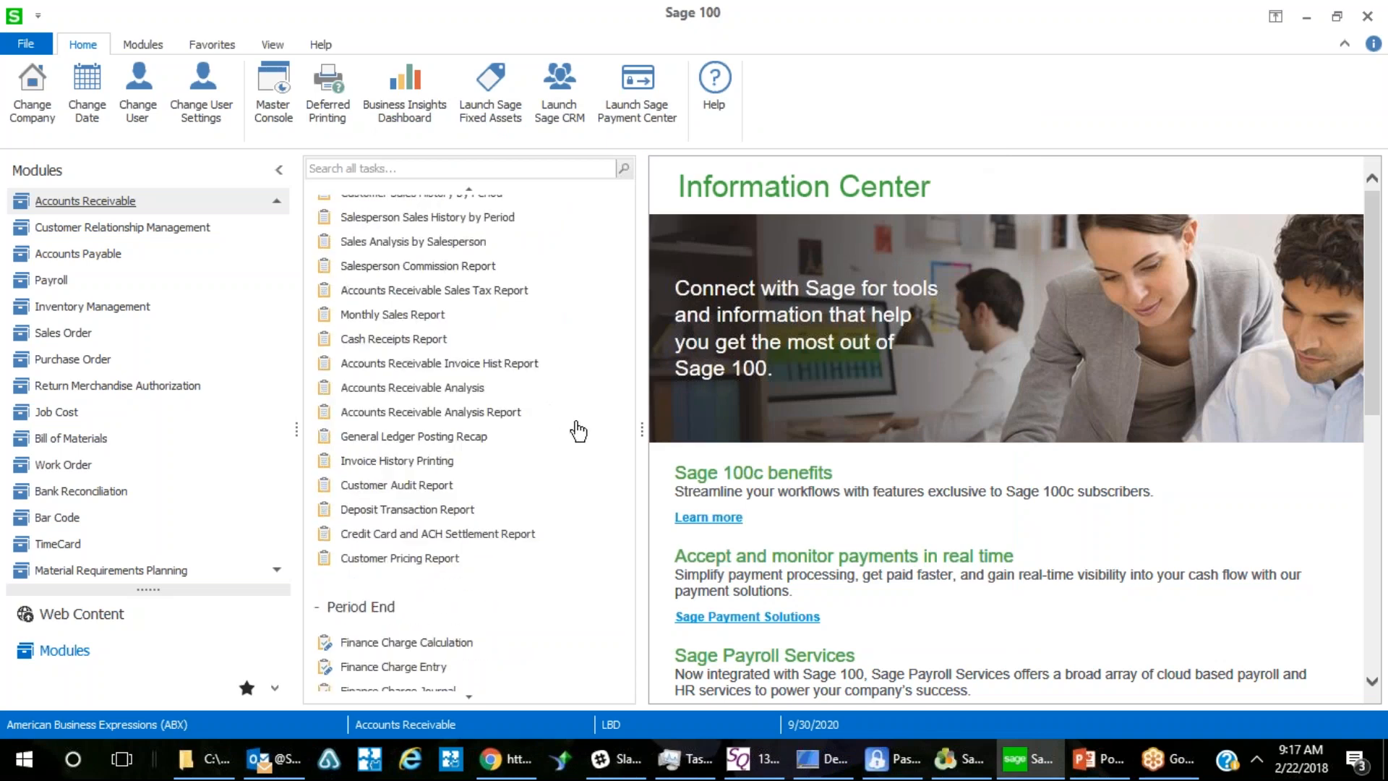
scroll(578, 431, "up", 2)
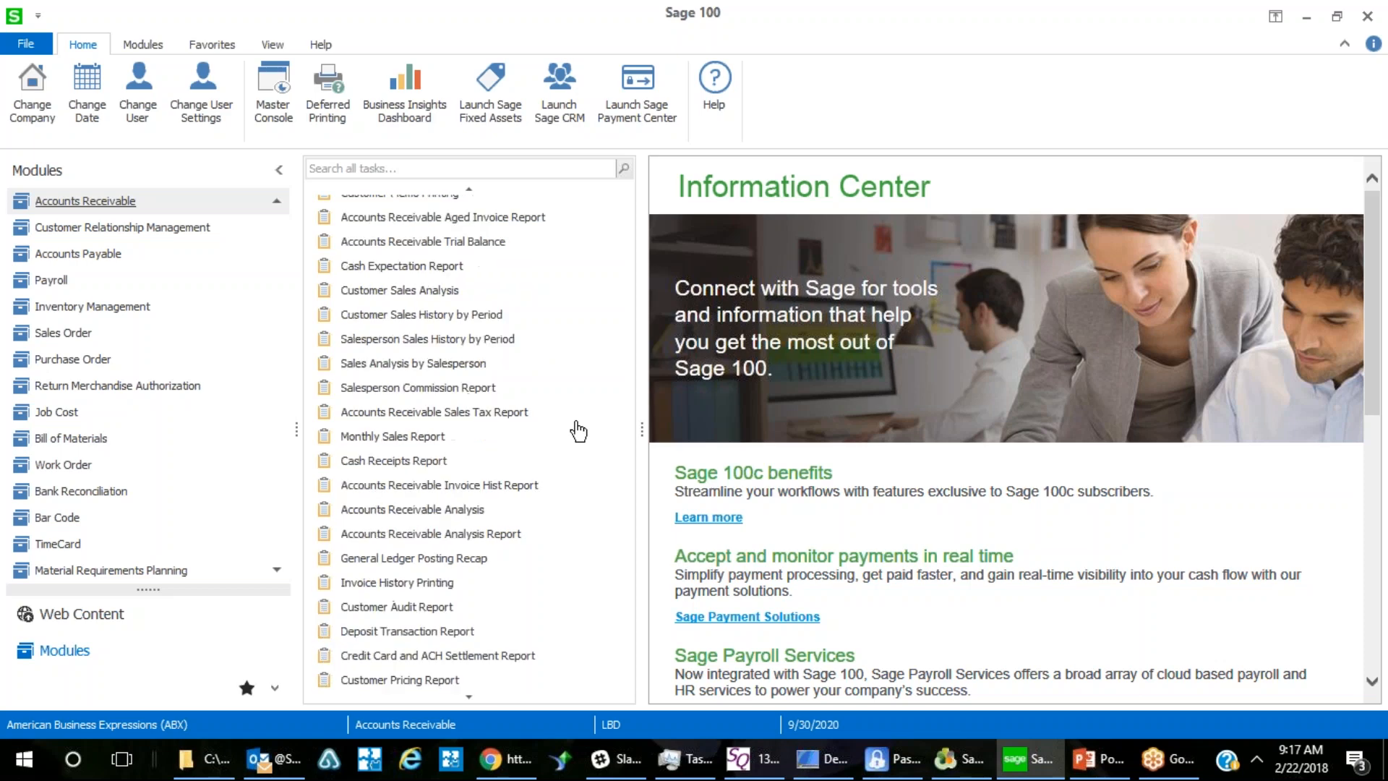
scroll(583, 430, "up", 2)
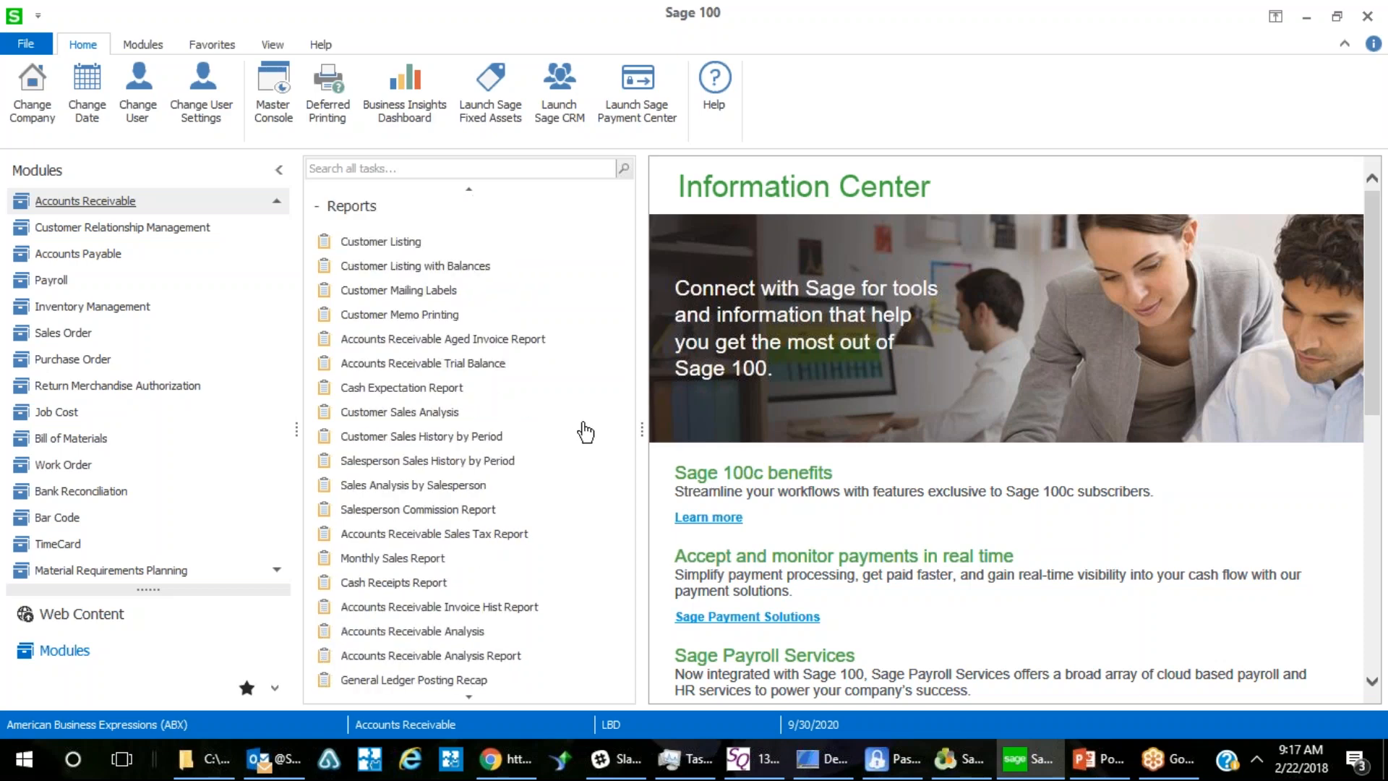
scroll(586, 432, "up", 6)
left_click(397, 377)
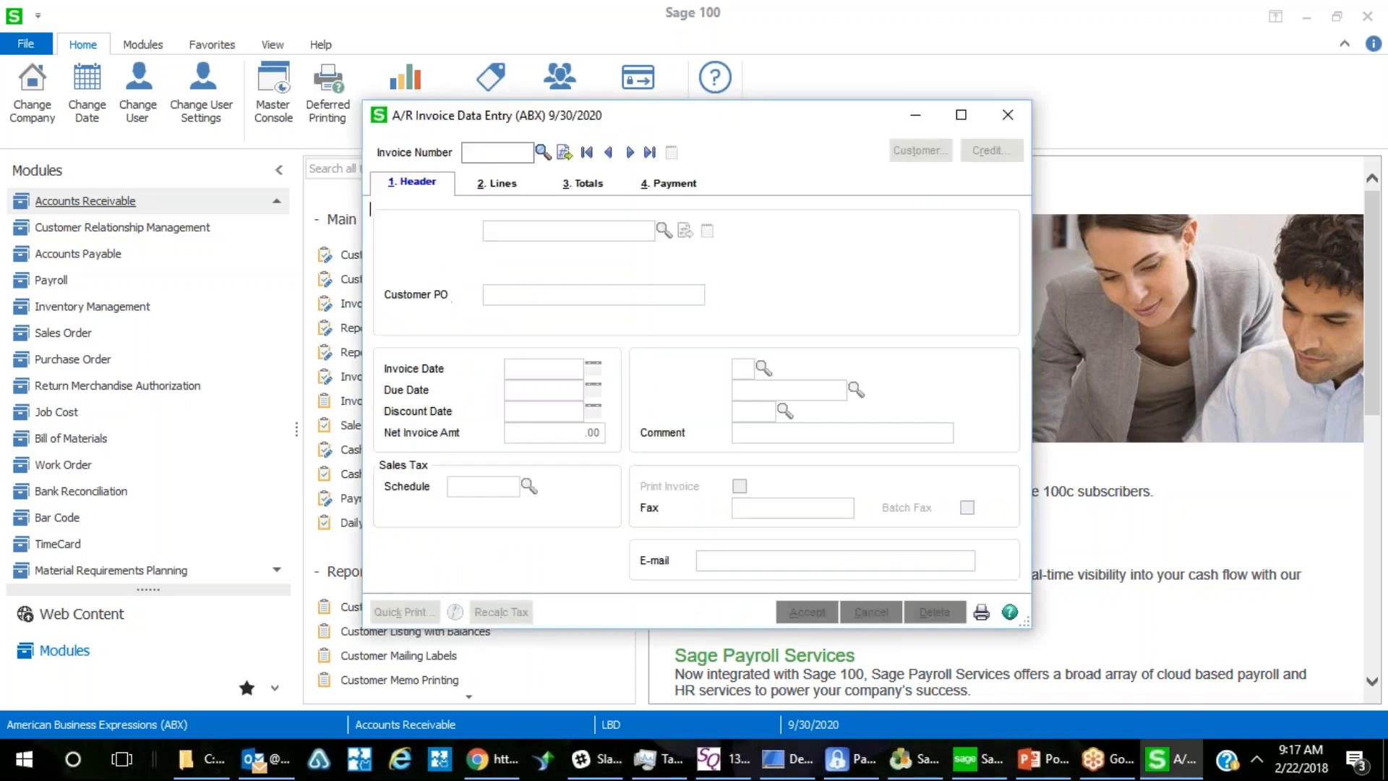
left_click(542, 152)
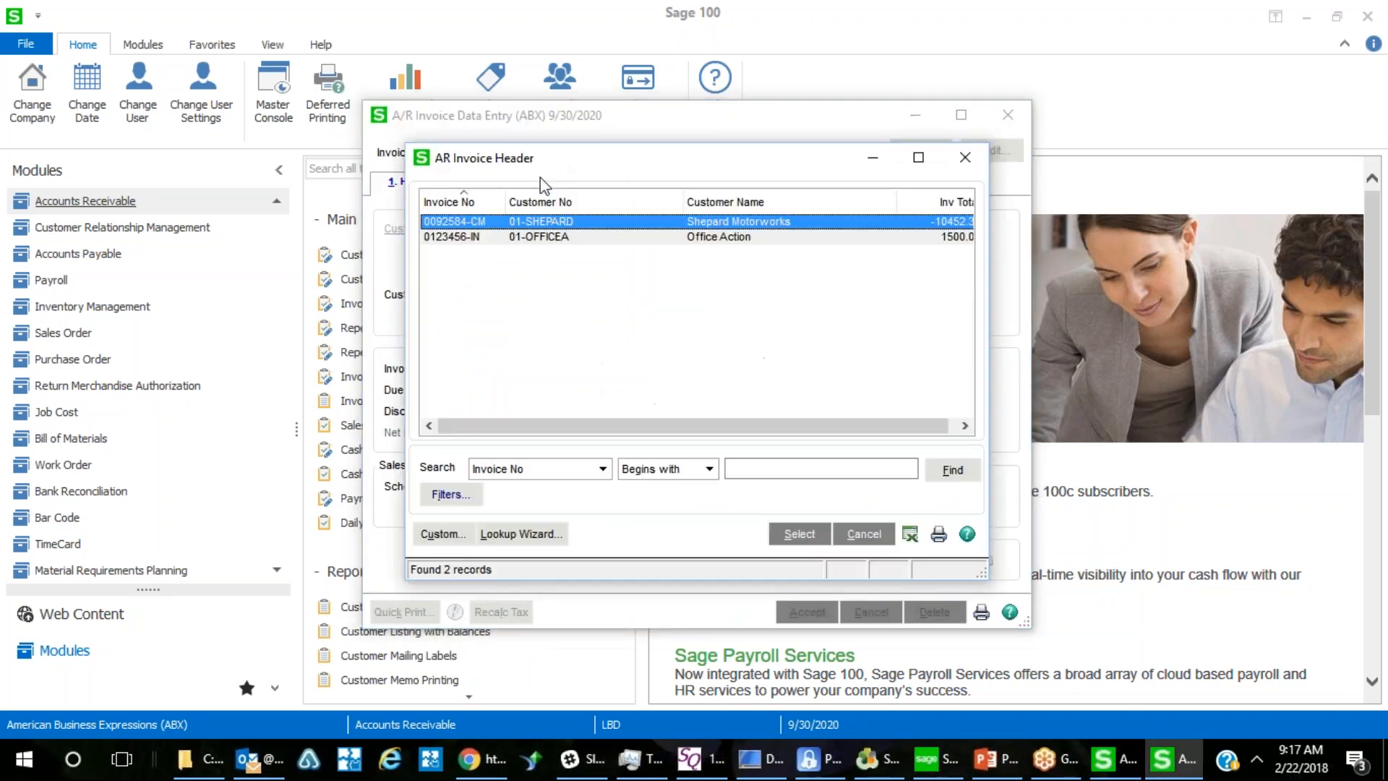
left_click(800, 534)
left_click(952, 614)
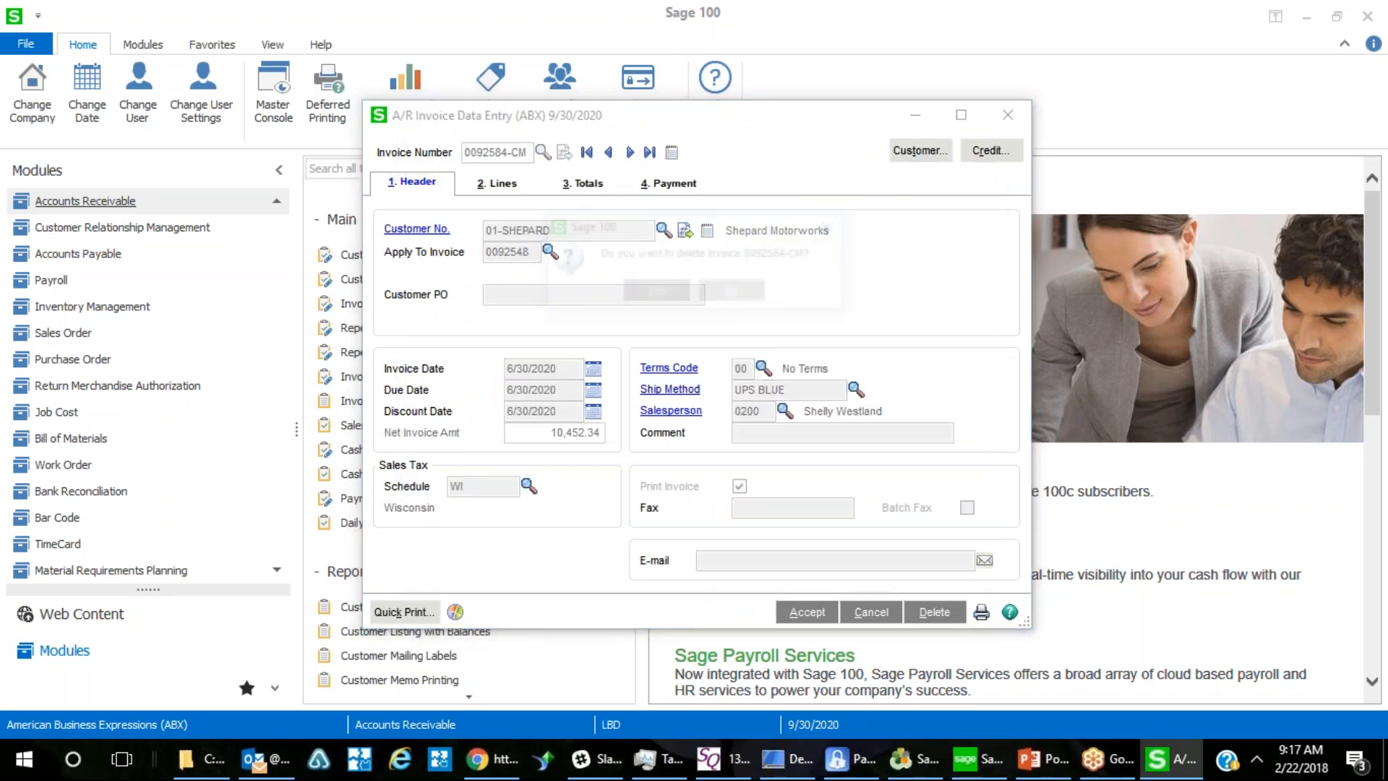
left_click(655, 292)
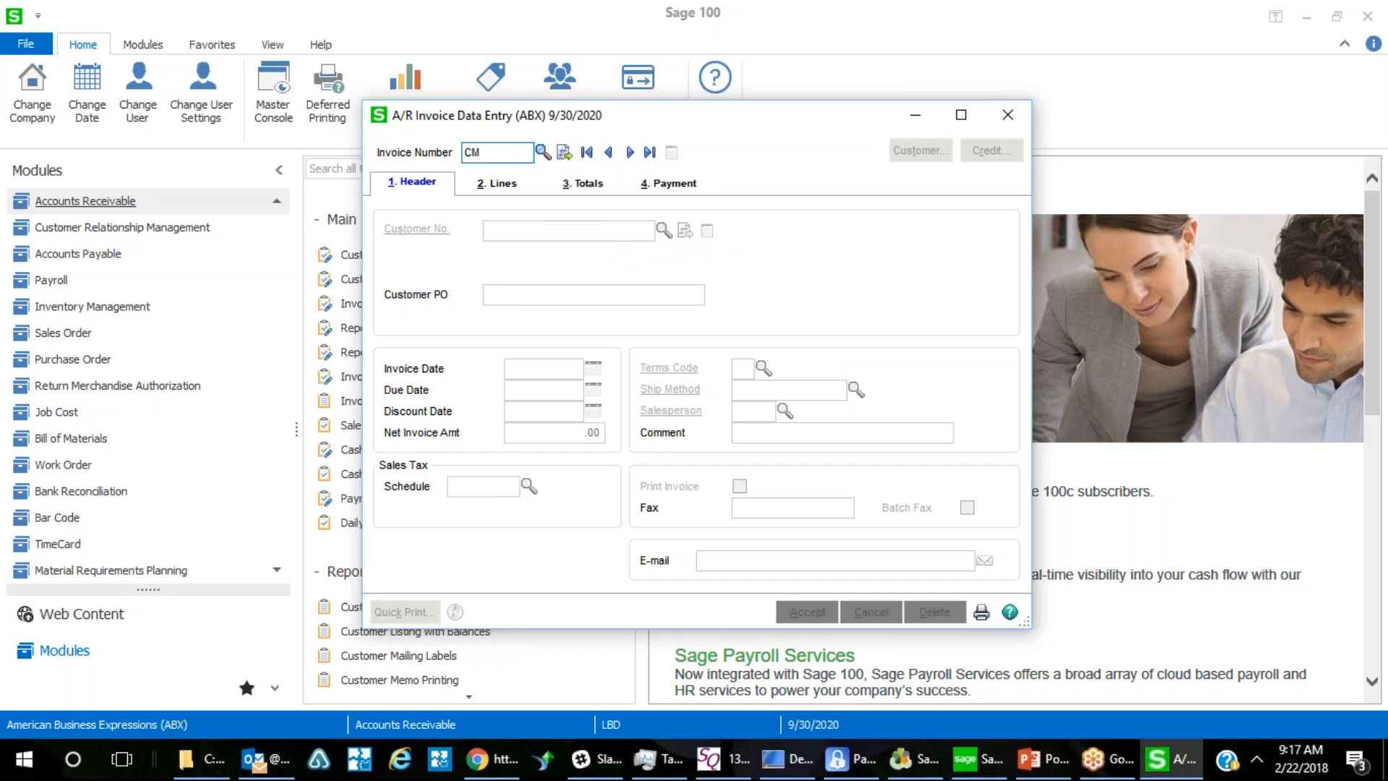
Create a new credit memo using CM for customer Shepard Motorworks and apply it to invoice 0092548-IN.
key("Tab")
left_click(667, 236)
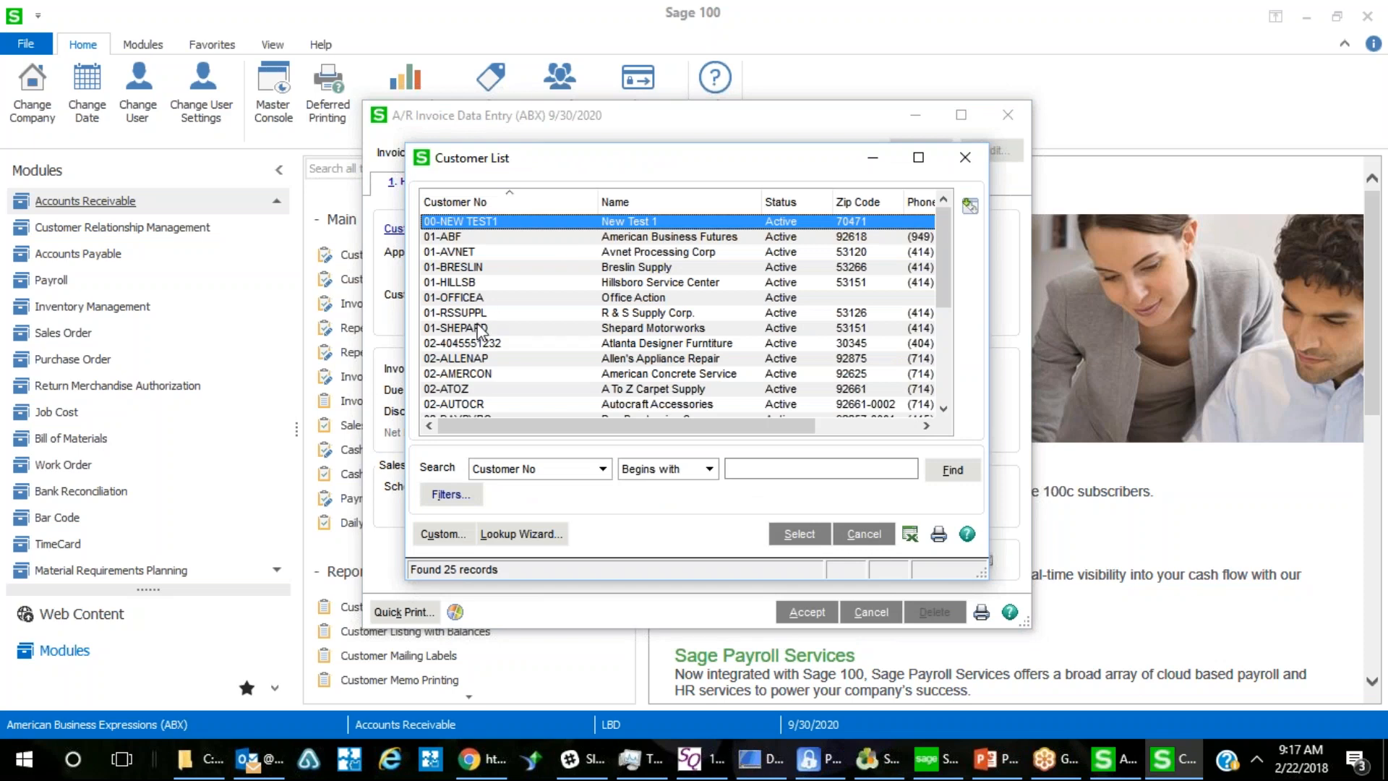
left_click(480, 328)
left_click(798, 534)
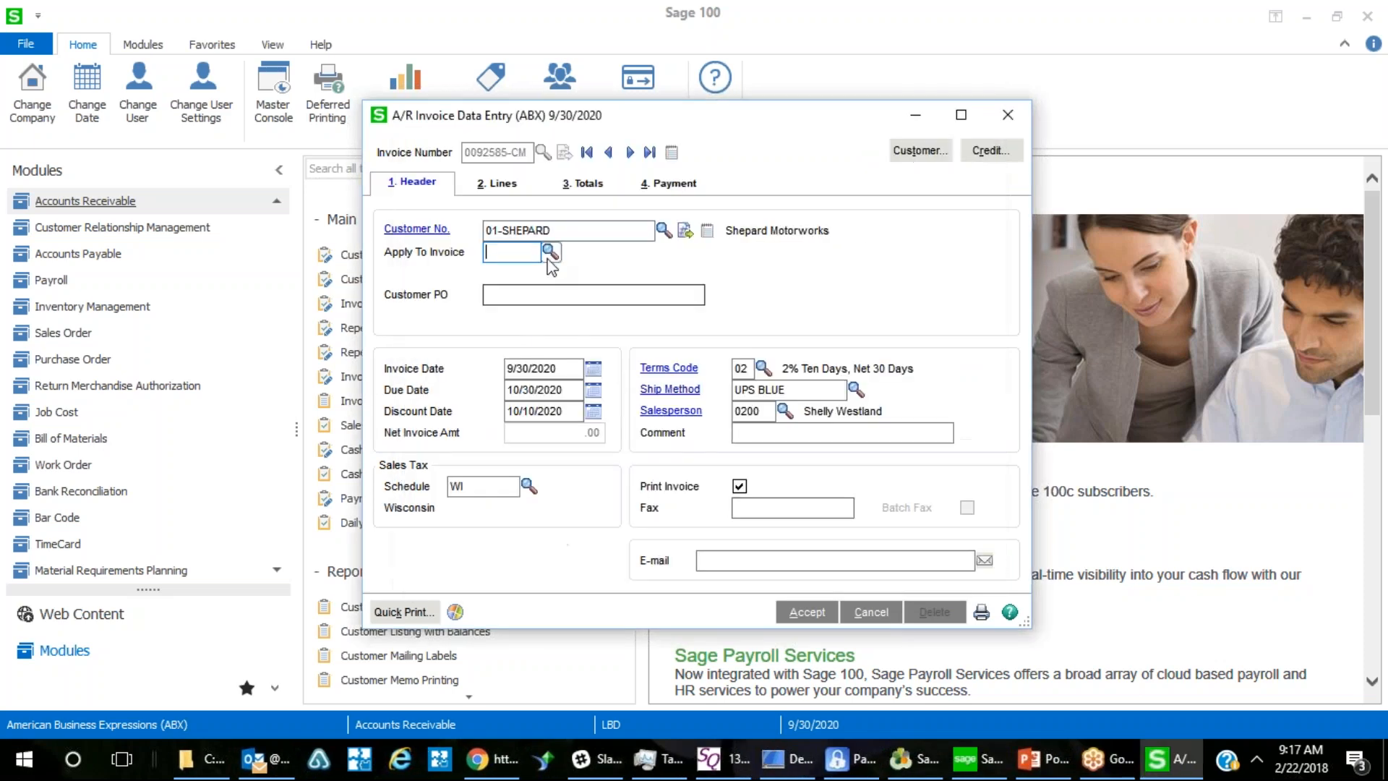
left_click(550, 253)
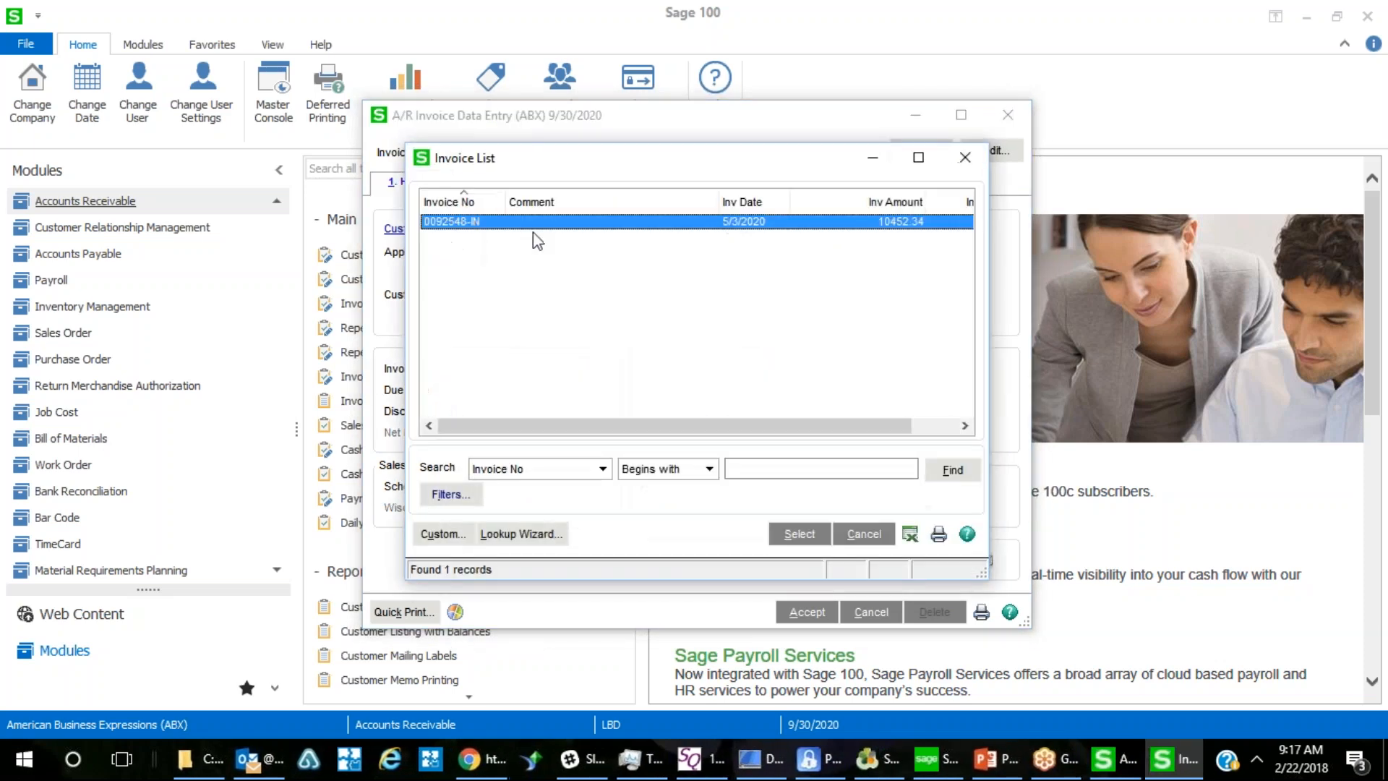
left_click(799, 533)
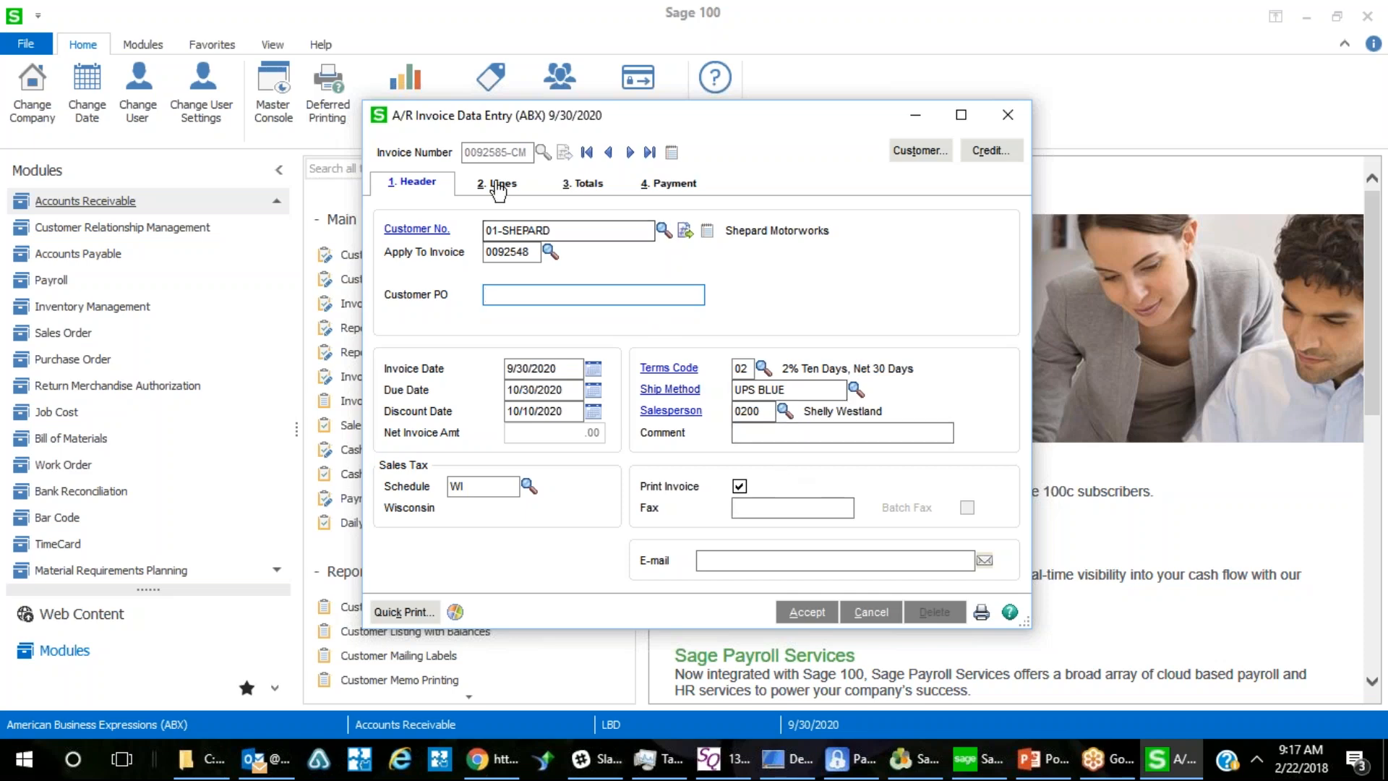
Set the credit memo's terms code to 00 No Terms and add a line for item BD with an amount of 10,452.34.
left_click(763, 368)
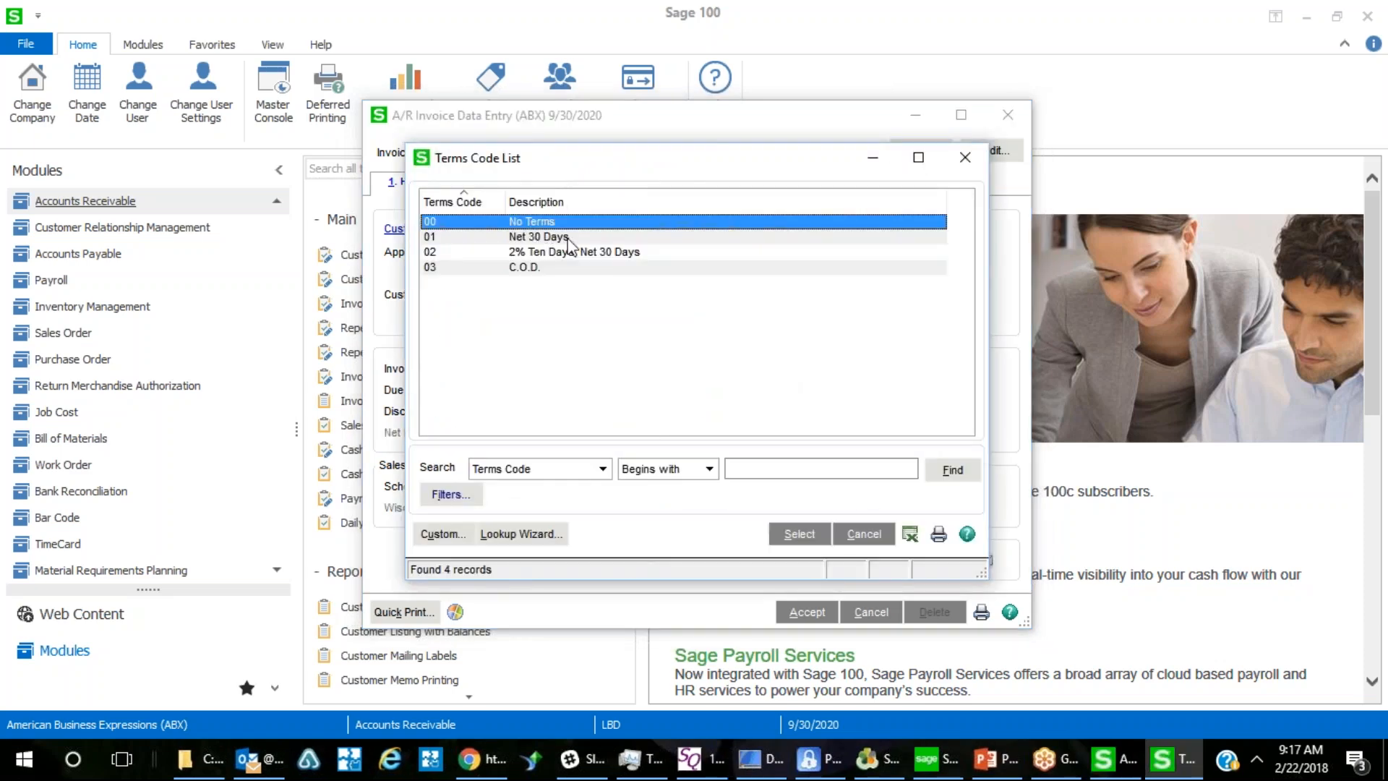
left_click(799, 532)
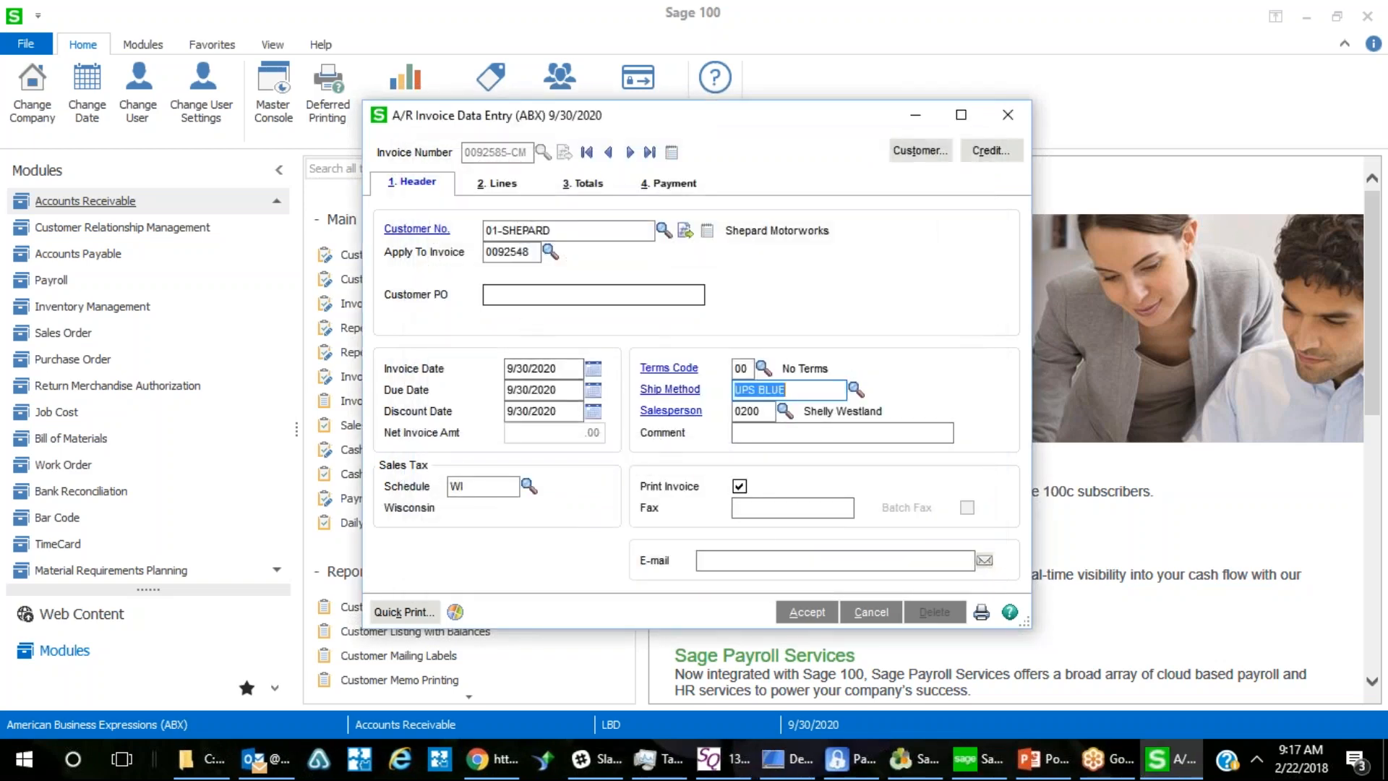
left_click(499, 184)
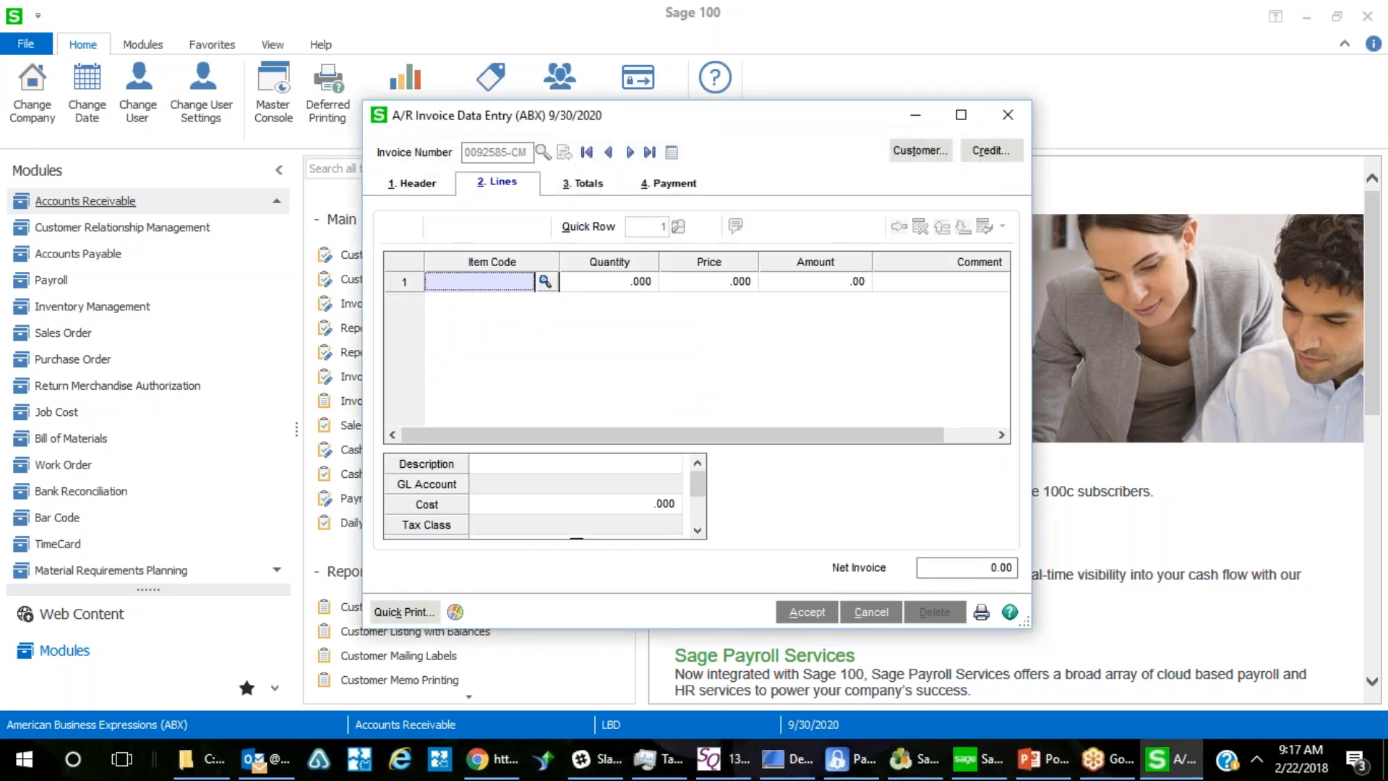
left_click(545, 285)
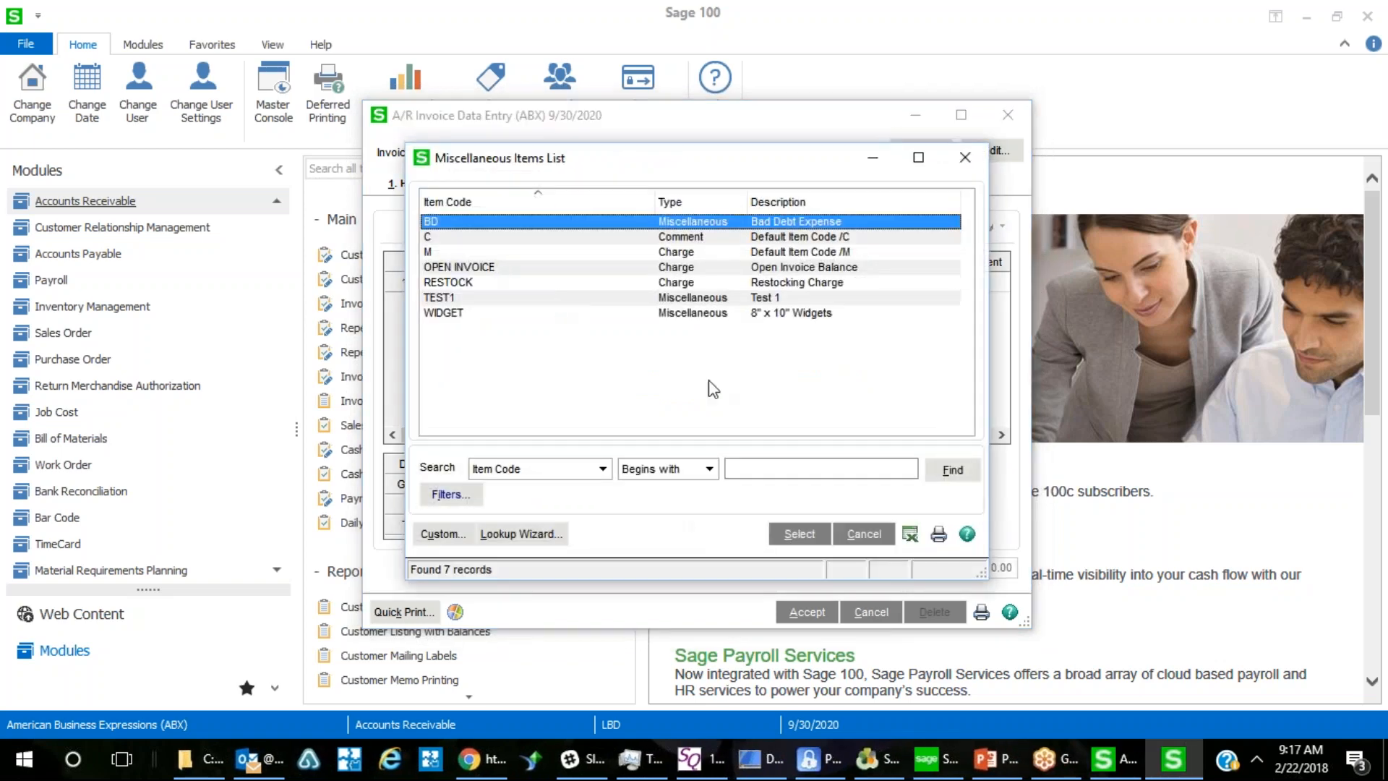
left_click(820, 543)
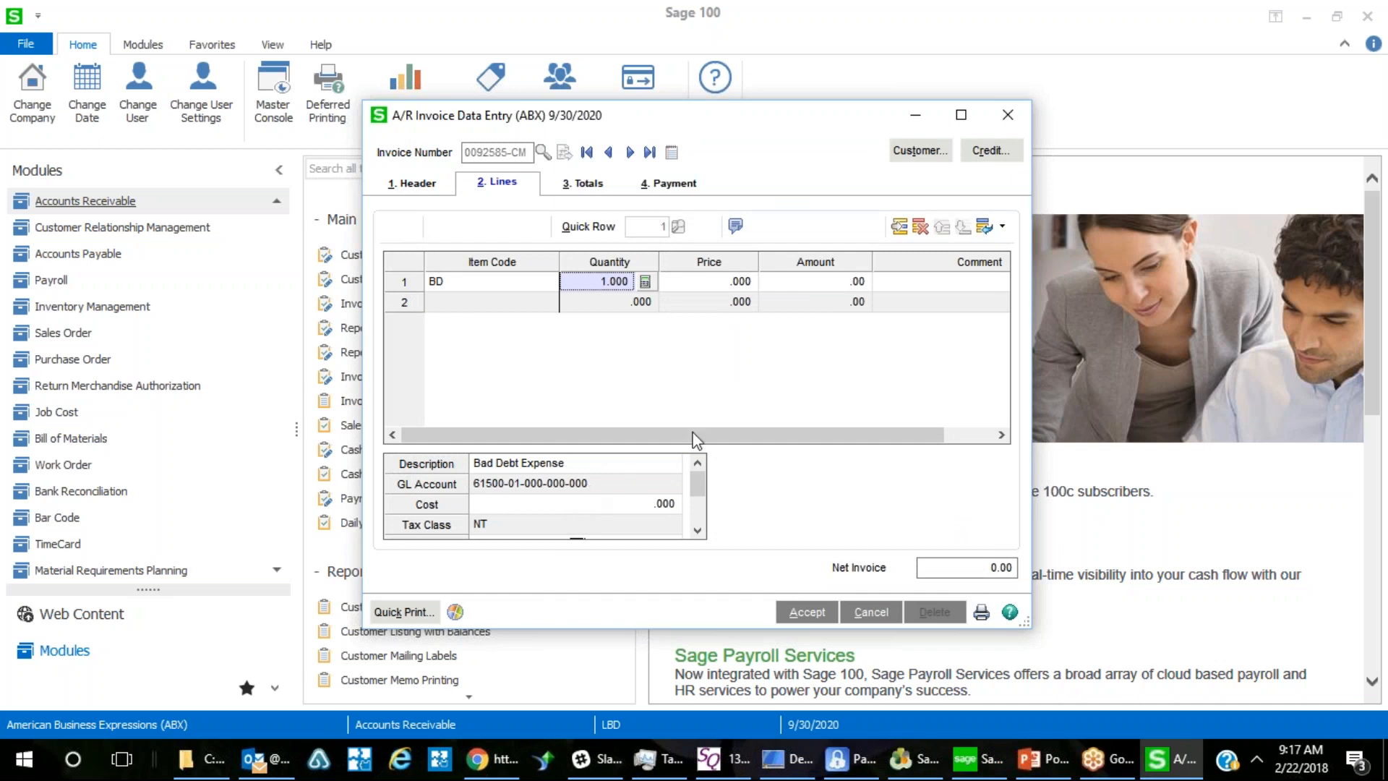
left_click(796, 288)
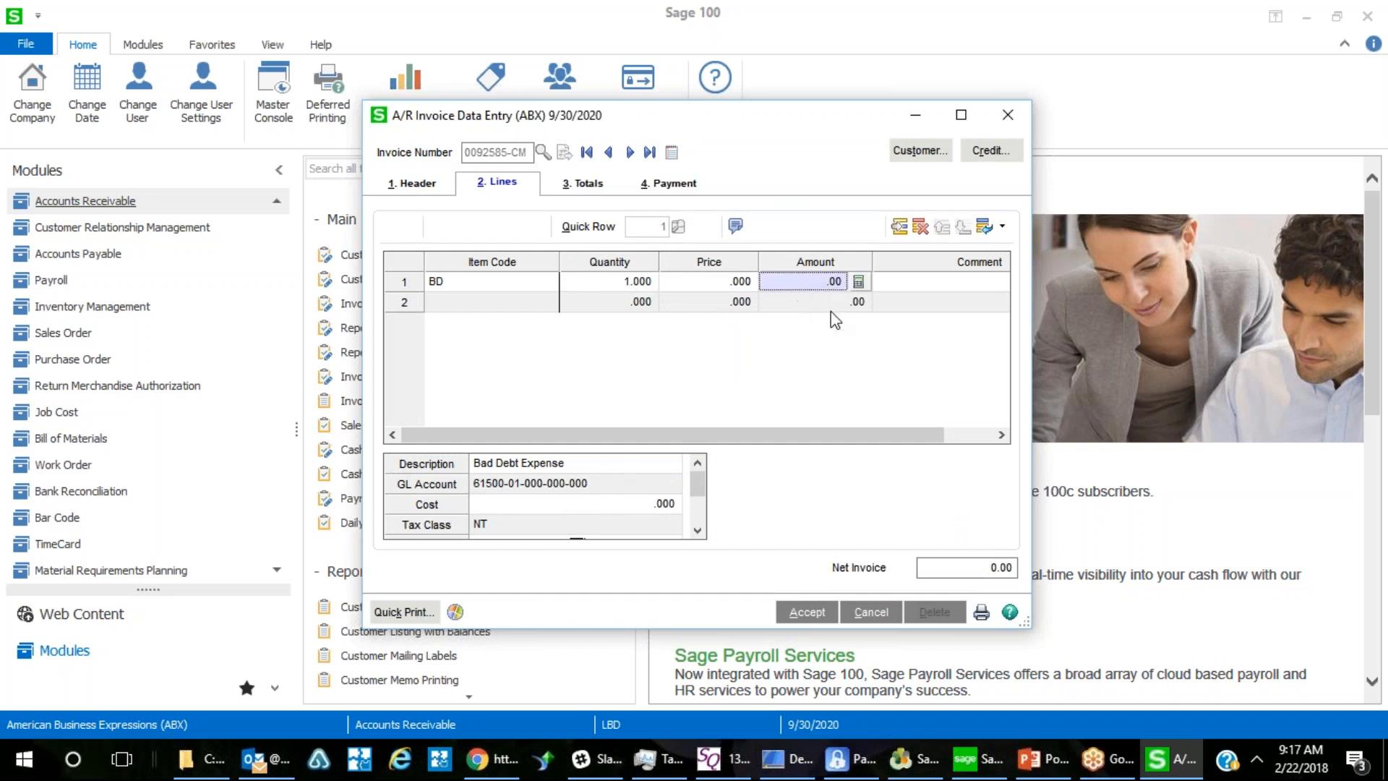
type(".010452.")
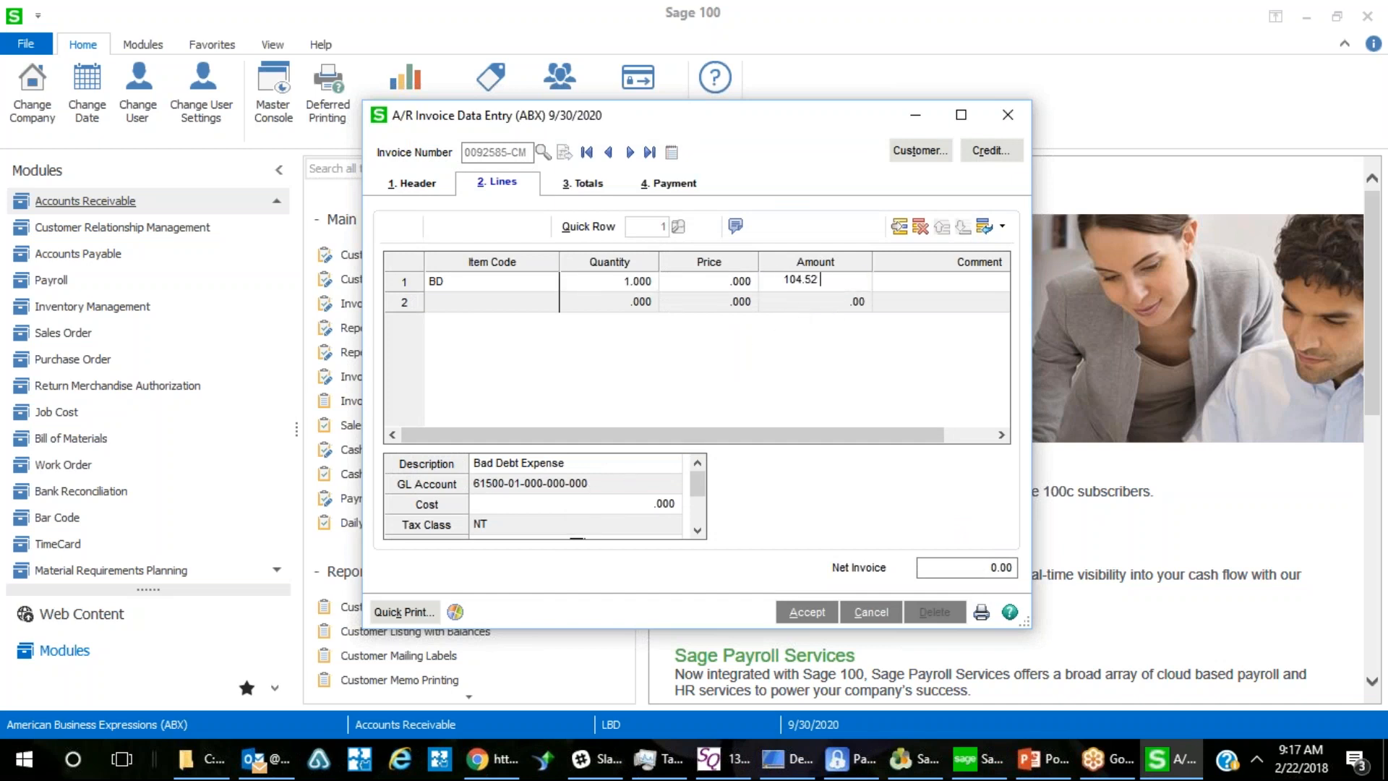
type("34")
key("Tab")
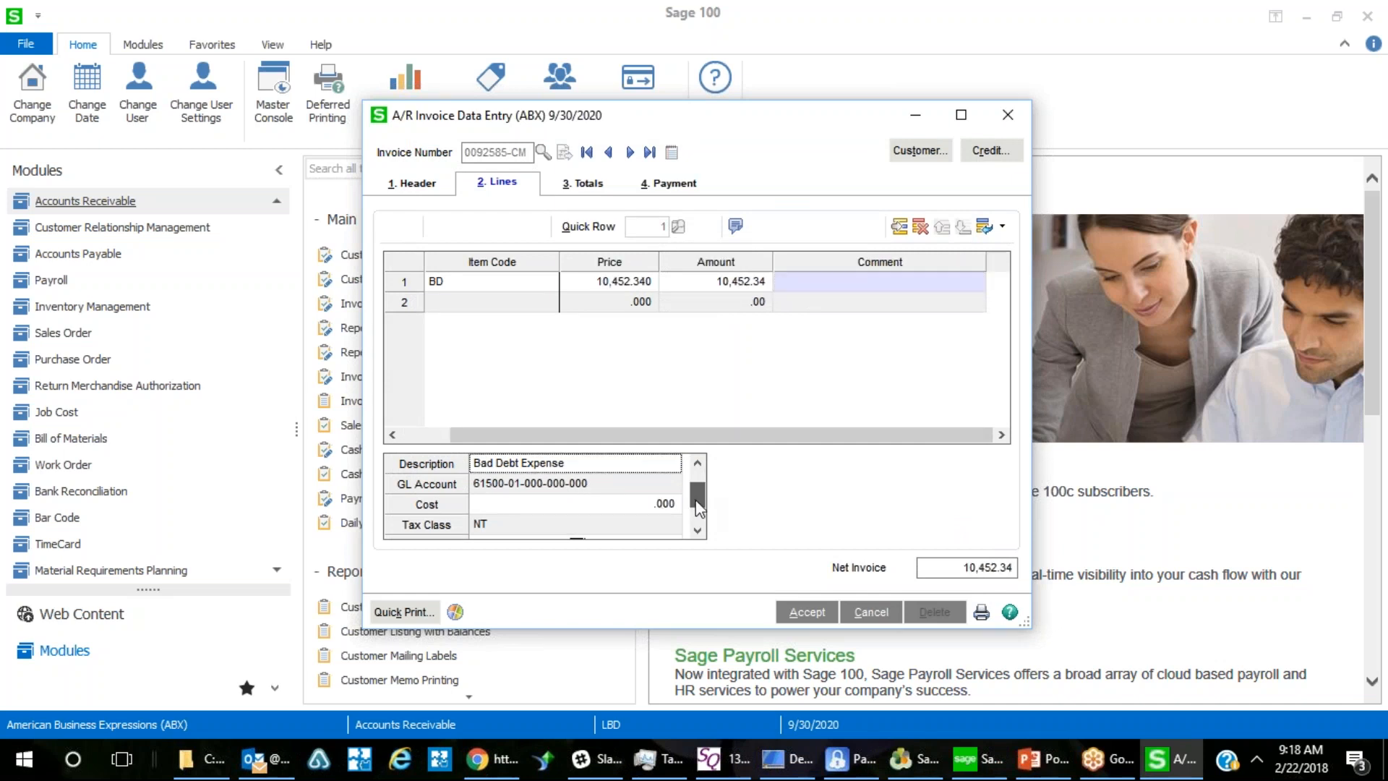
Turn off Commission for the BD line, then accept the credit memo and close Invoice Data Entry.
left_click(697, 531)
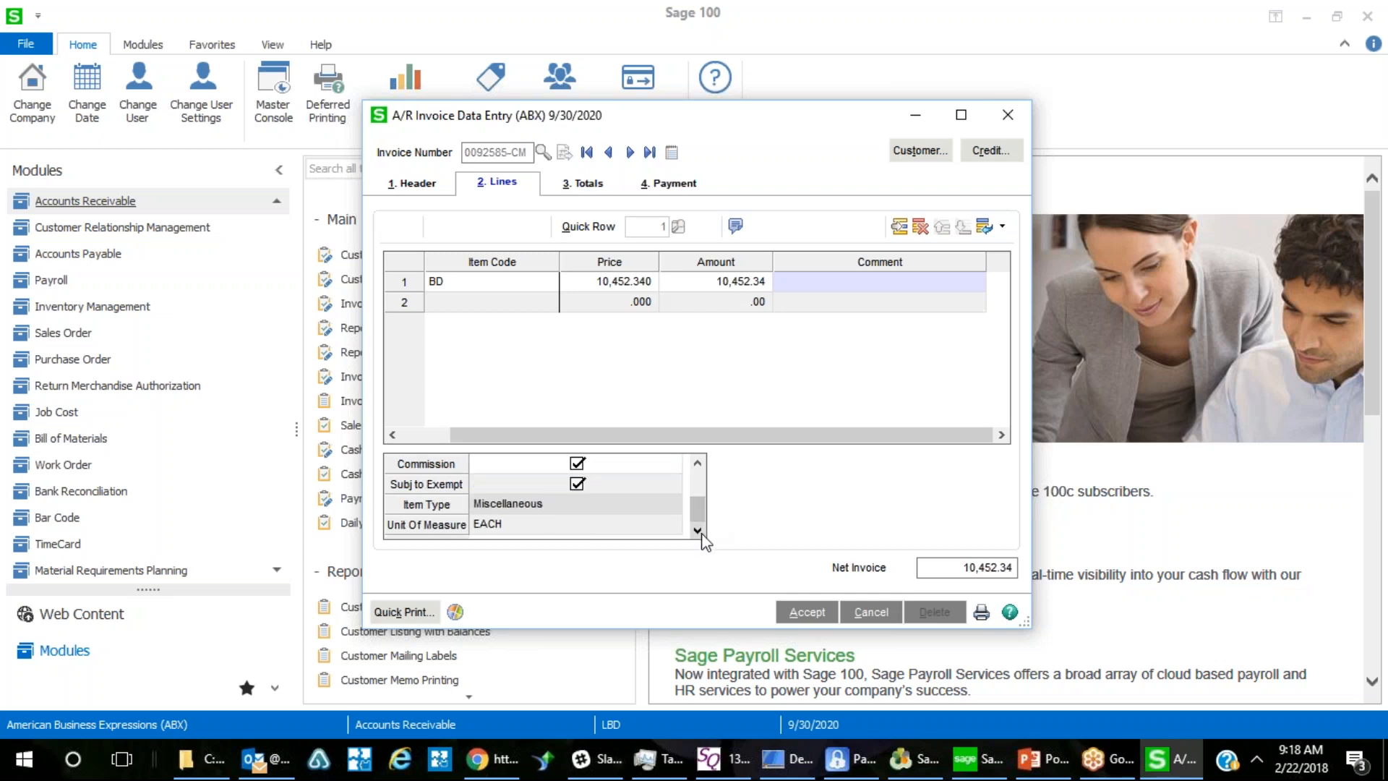
left_click(576, 463)
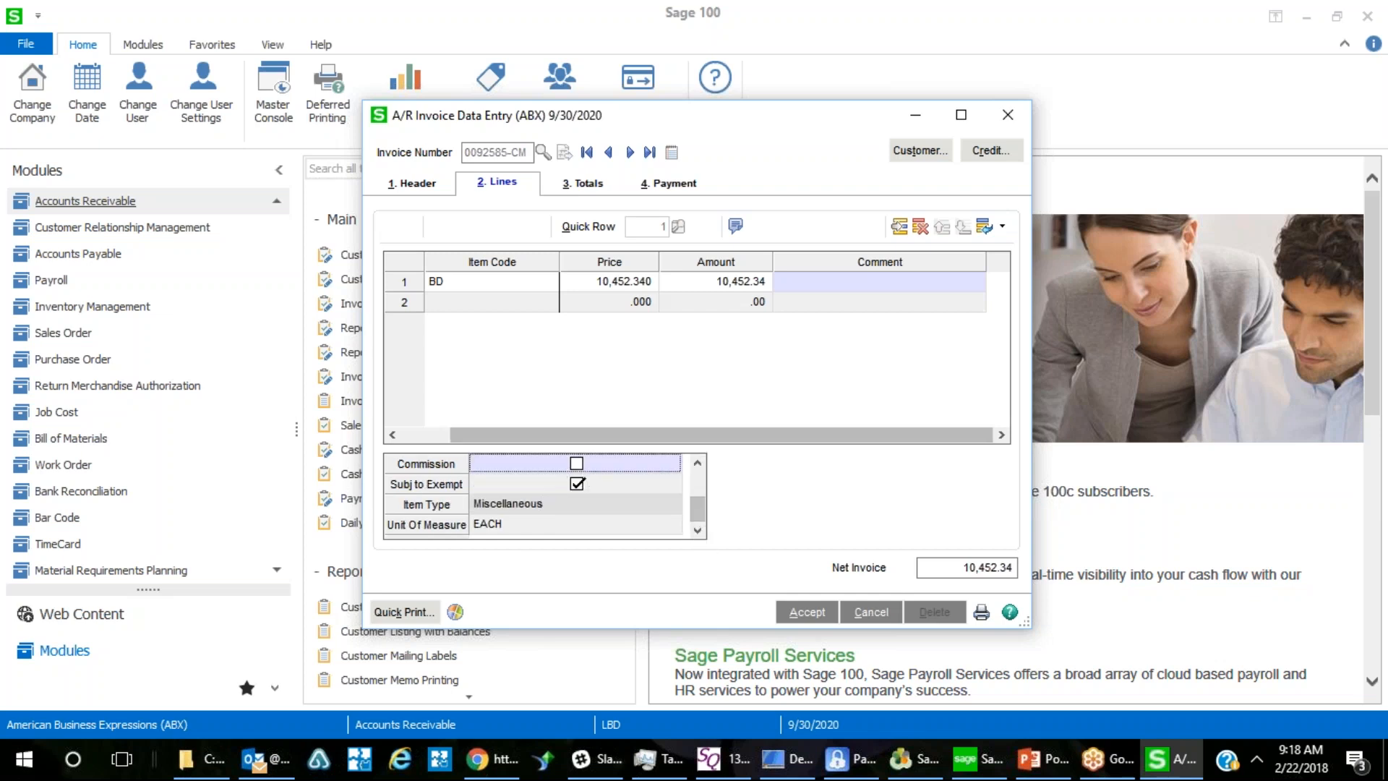
left_click(590, 190)
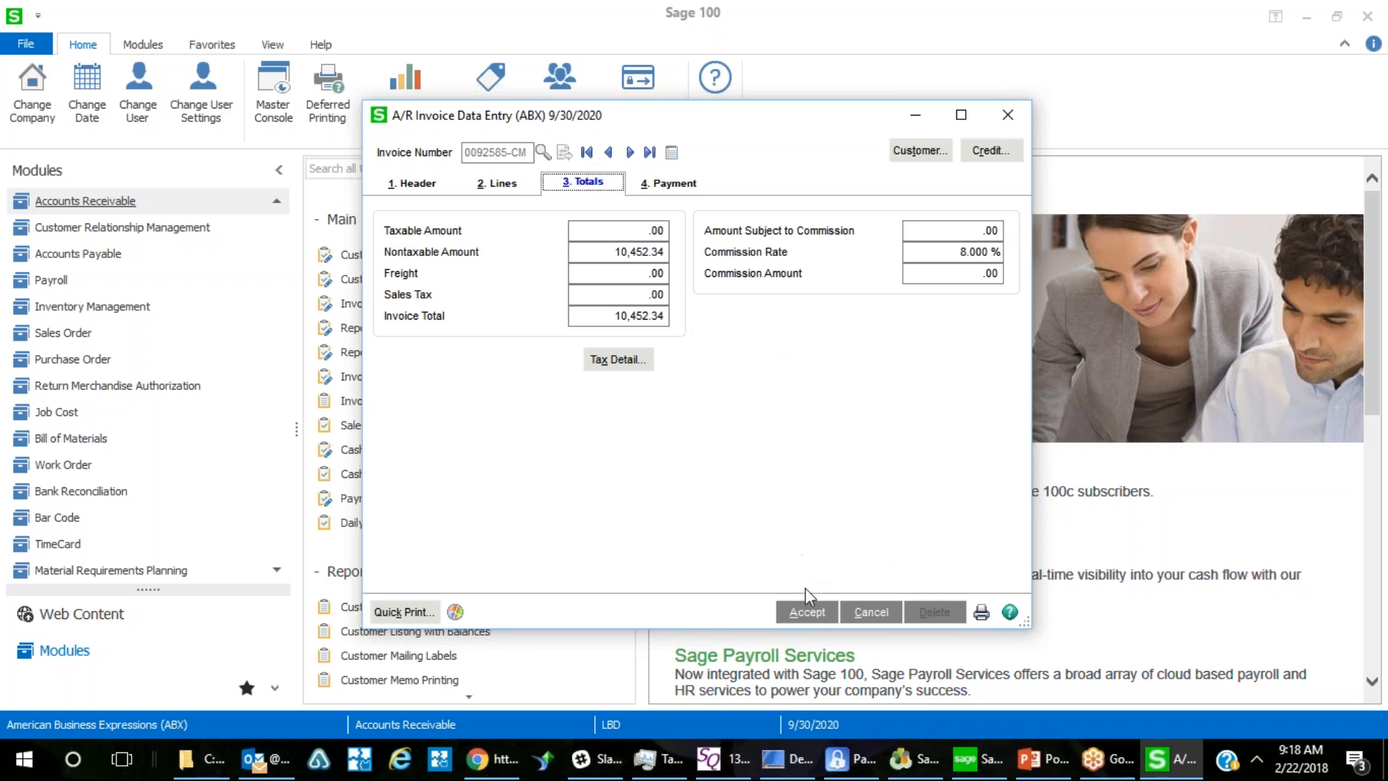
left_click(805, 614)
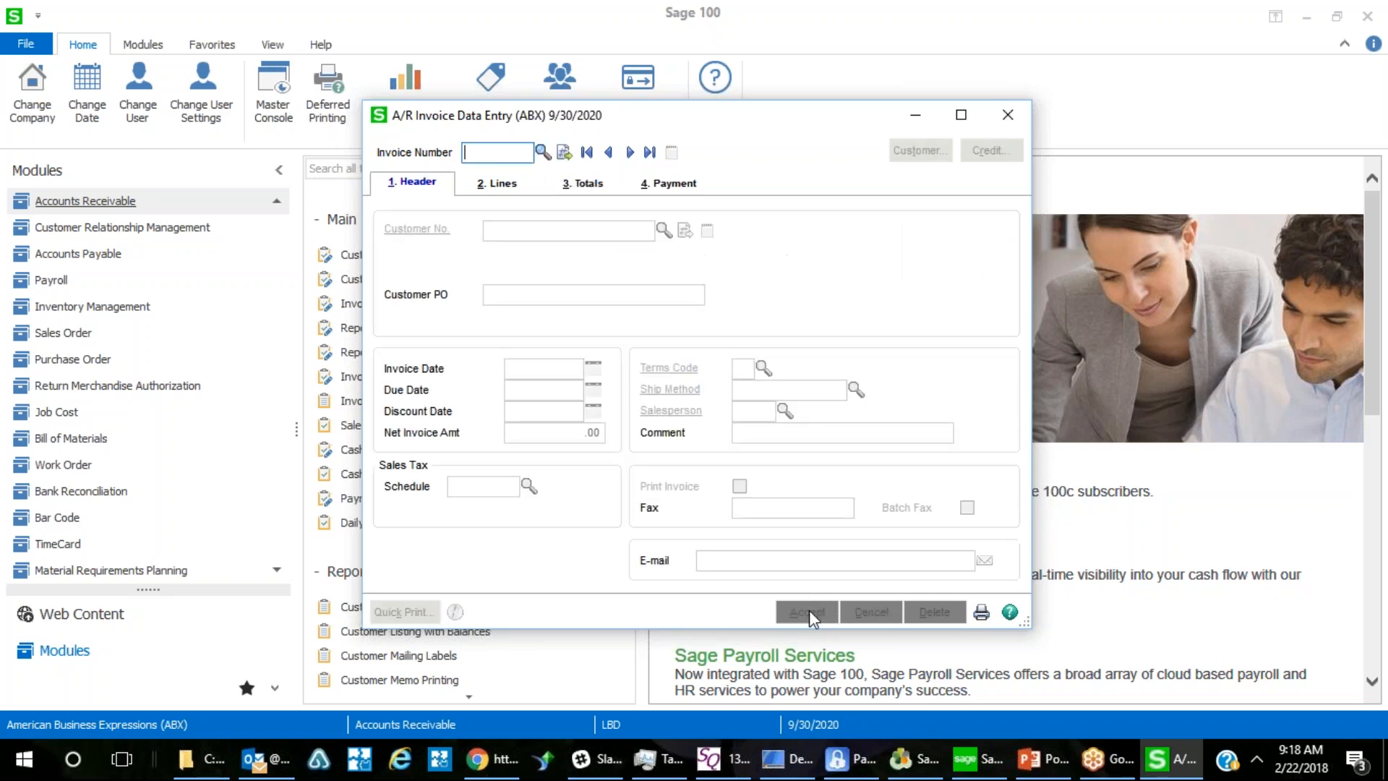
left_click(1007, 115)
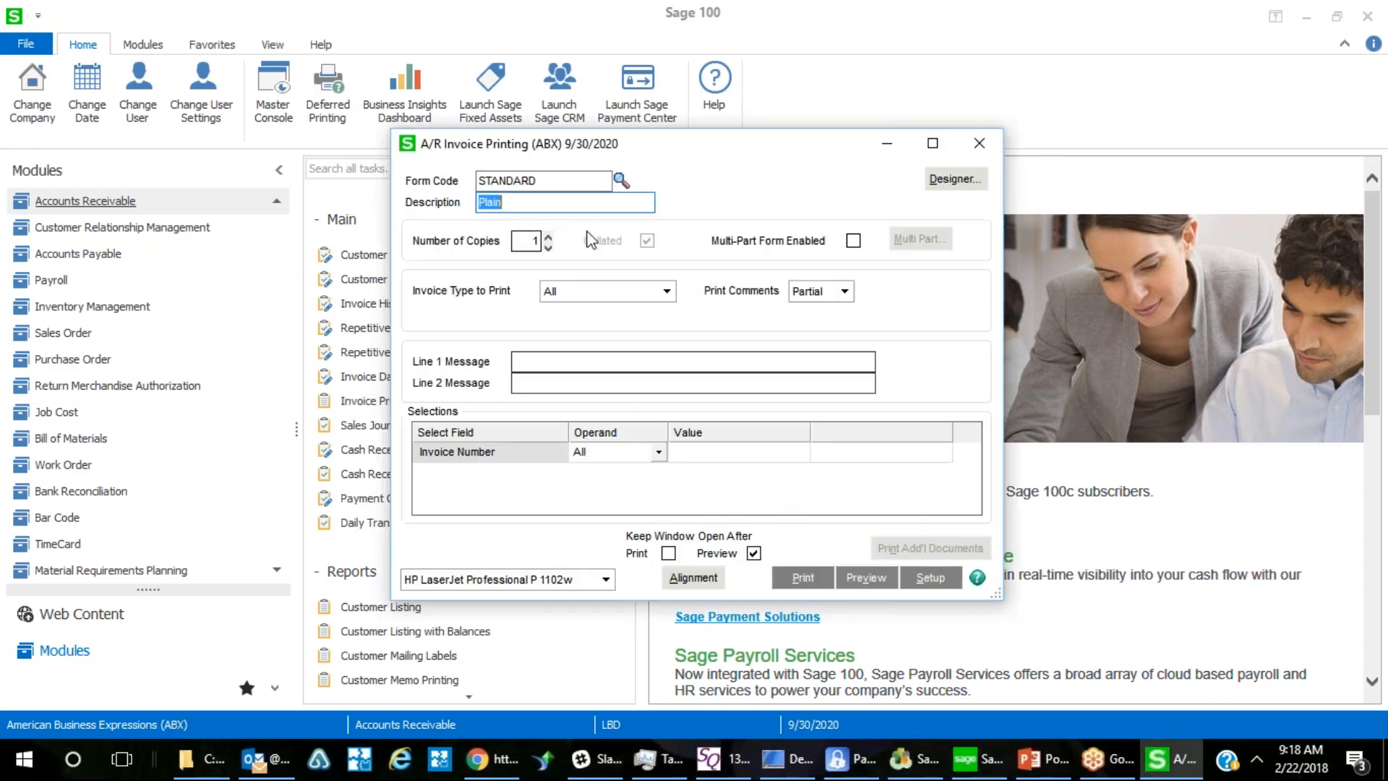
Preview the credit memo in Invoice Printing with the STANDARD form, read it through, and close the preview and printing window.
left_click(859, 579)
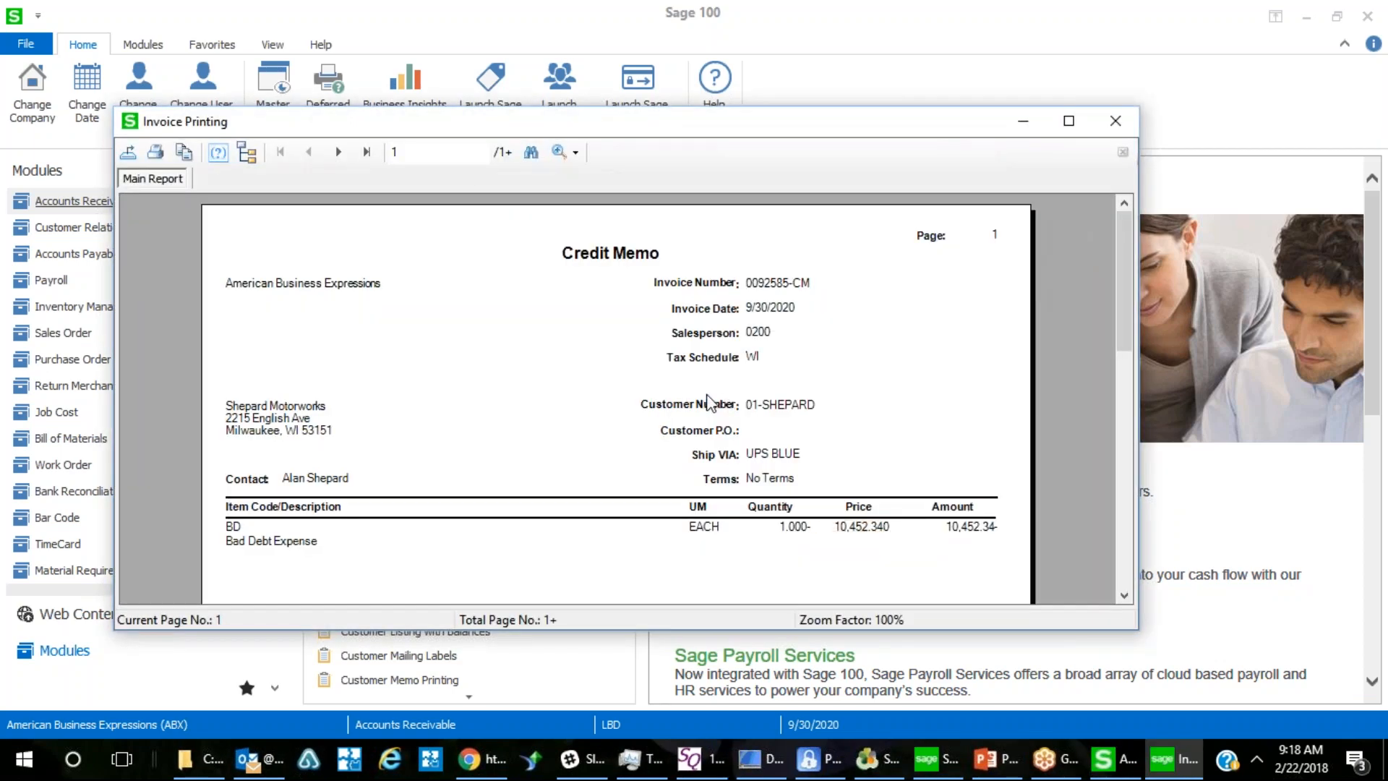
scroll(708, 403, "down", 5)
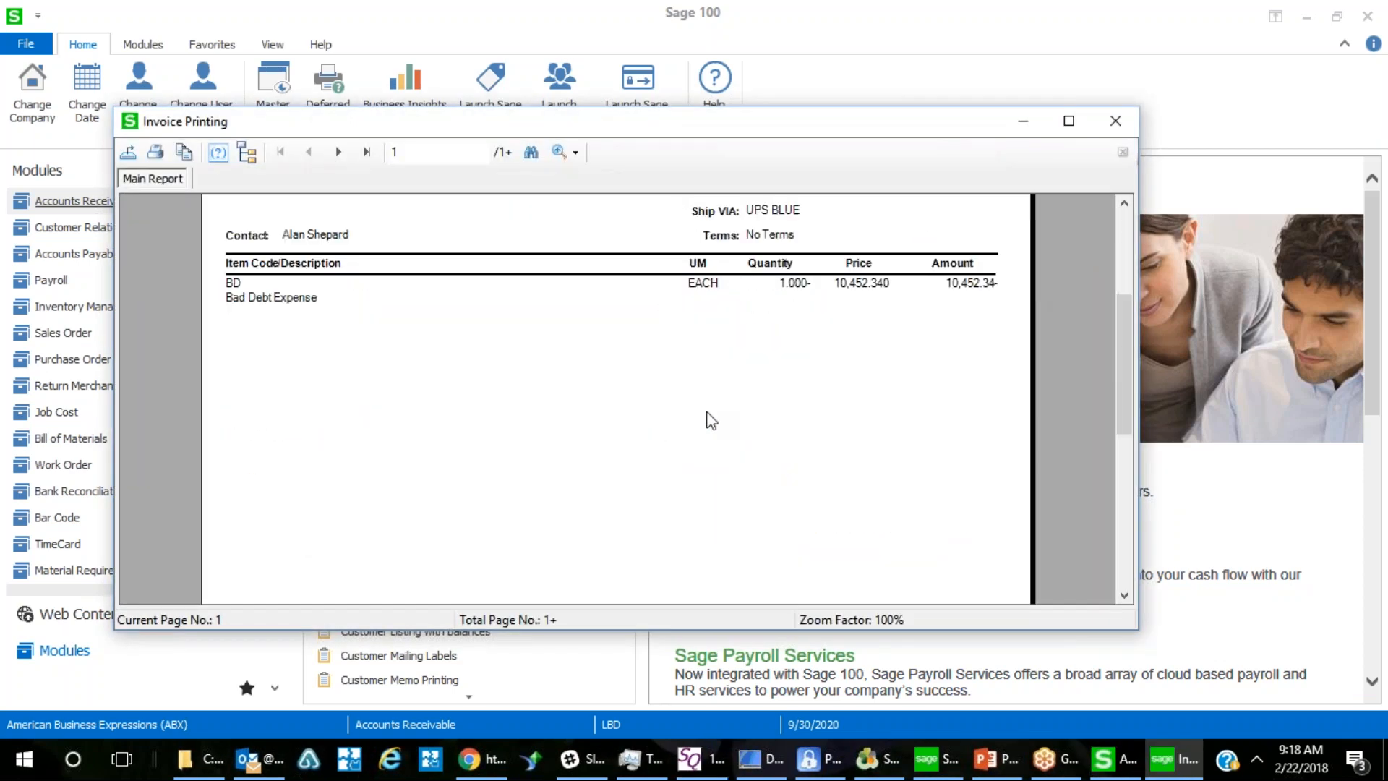
scroll(711, 420, "up", 3)
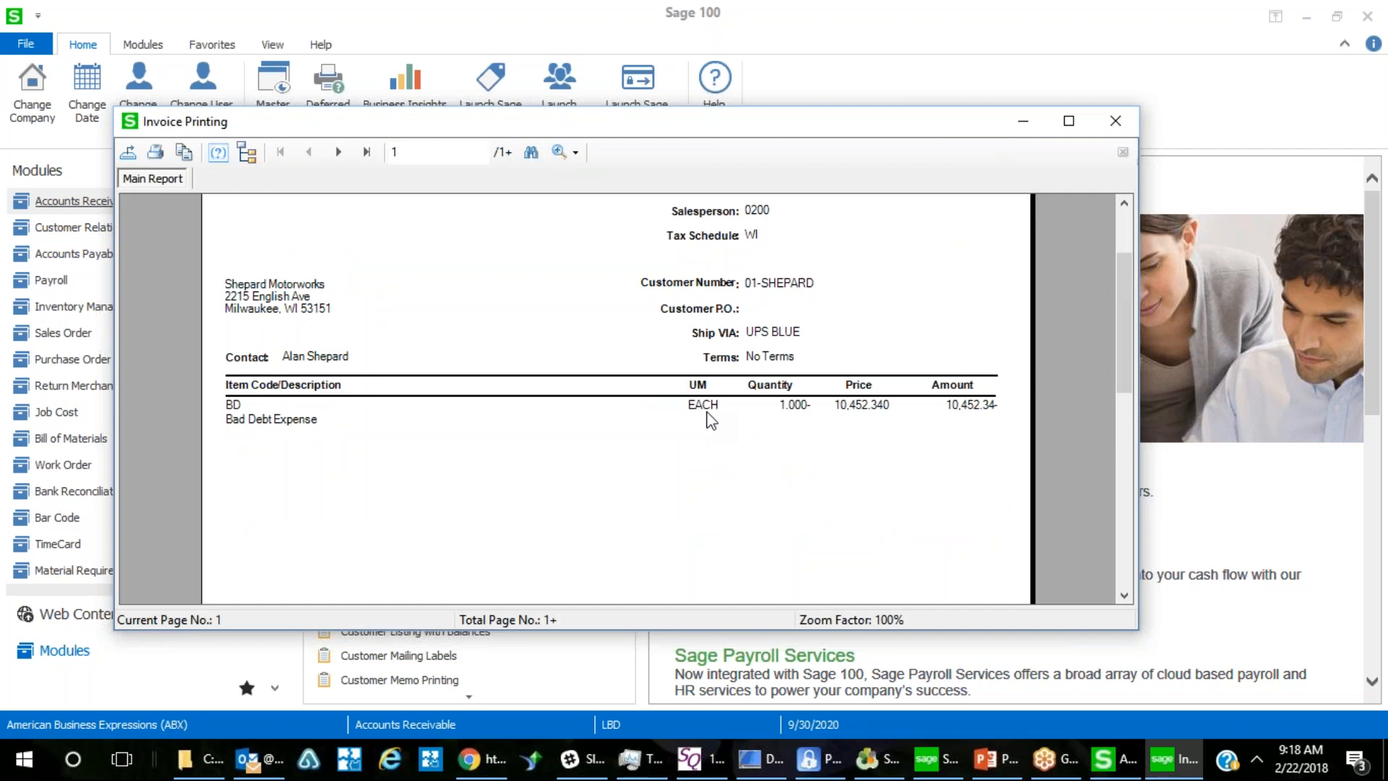
scroll(708, 418, "down", 5)
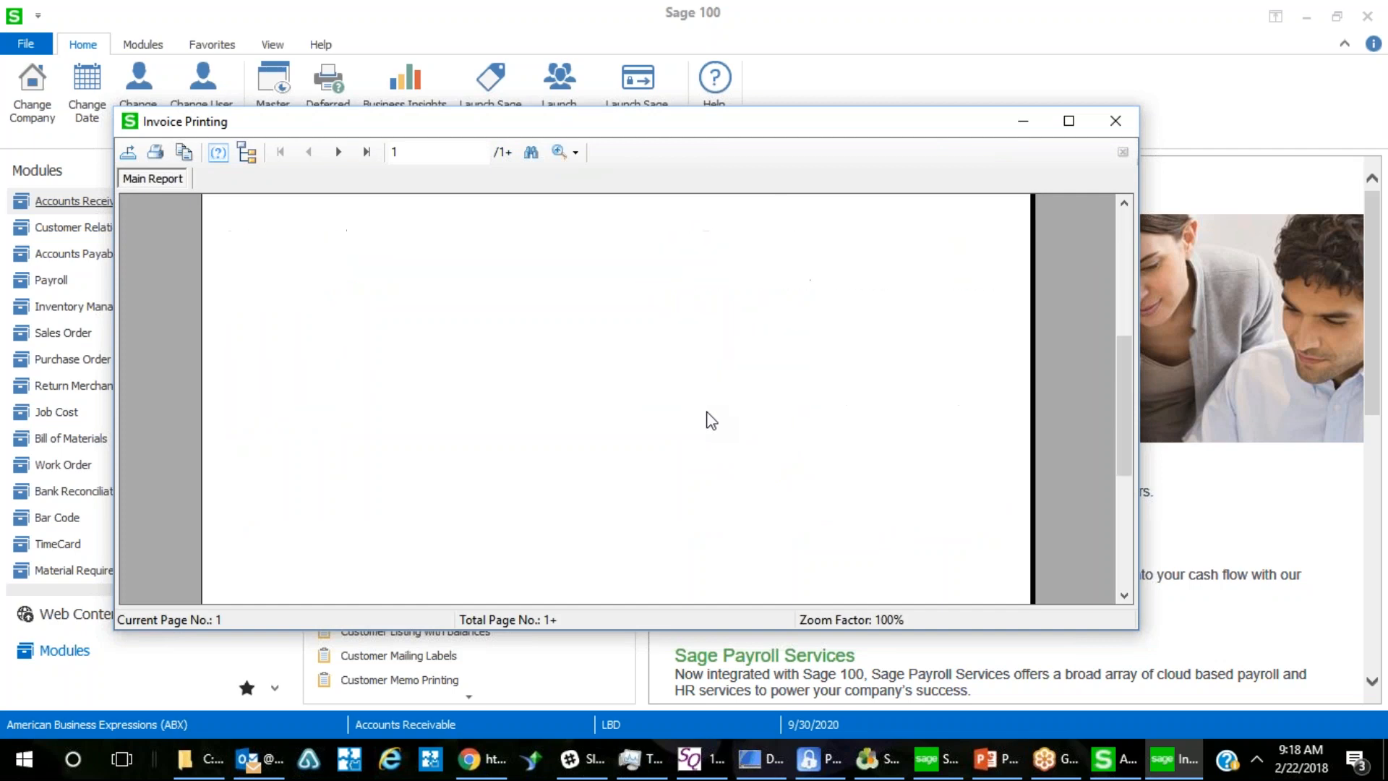
scroll(706, 413, "up", 3)
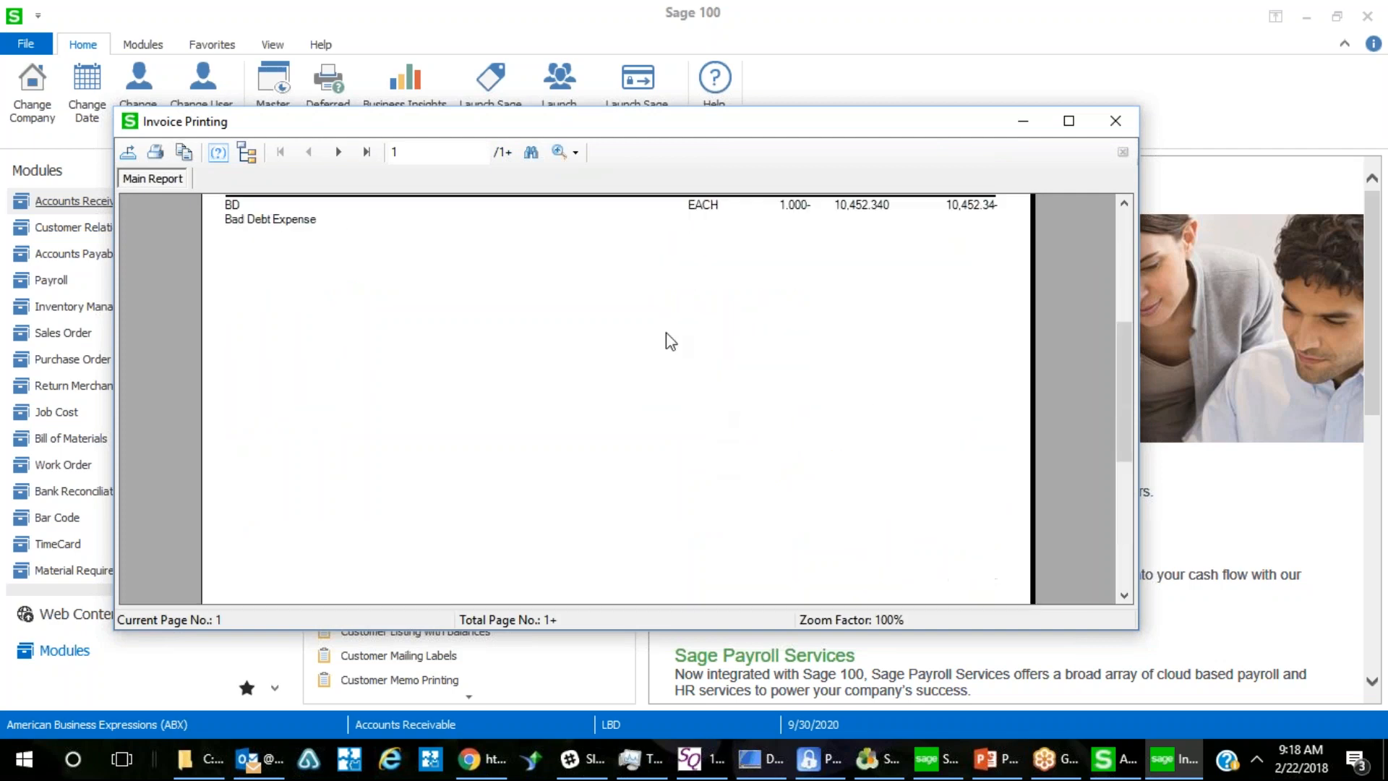
left_click(1100, 124)
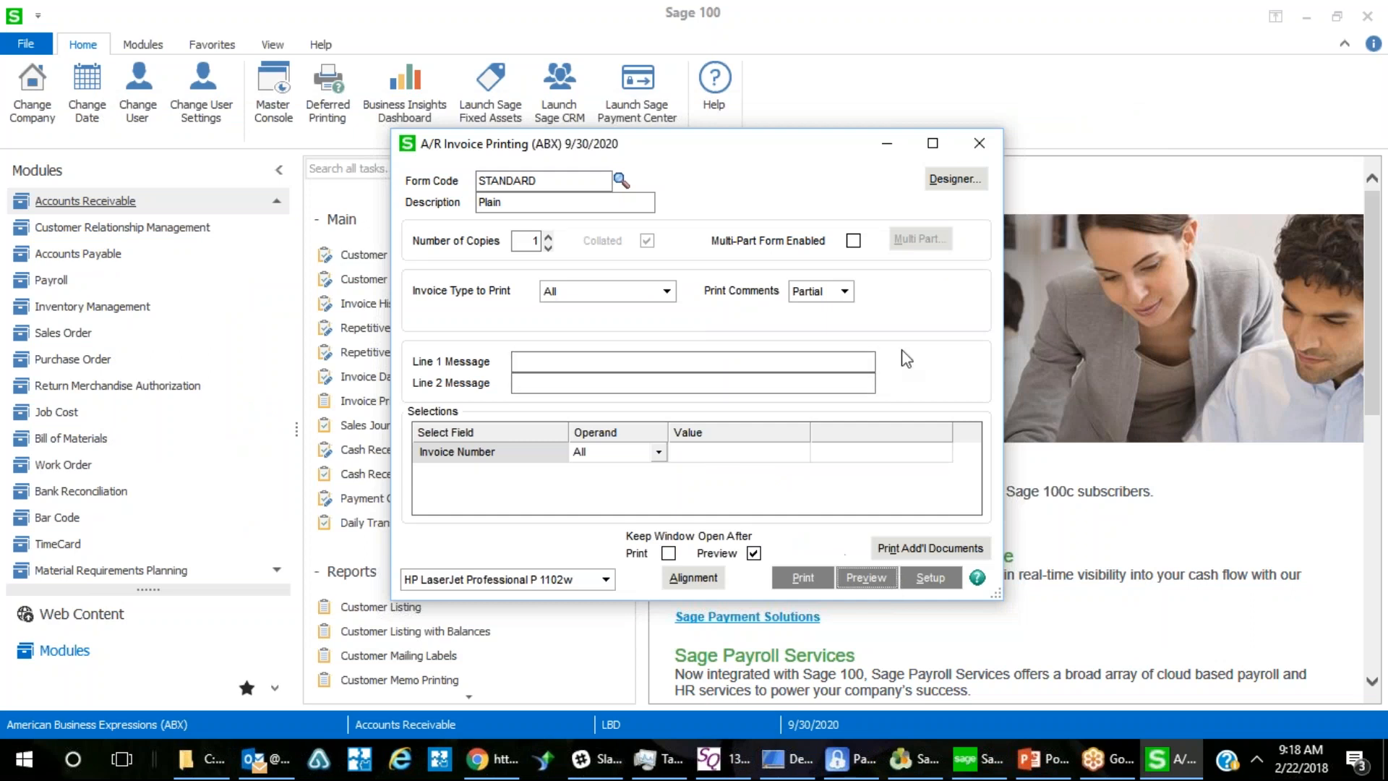
left_click(985, 139)
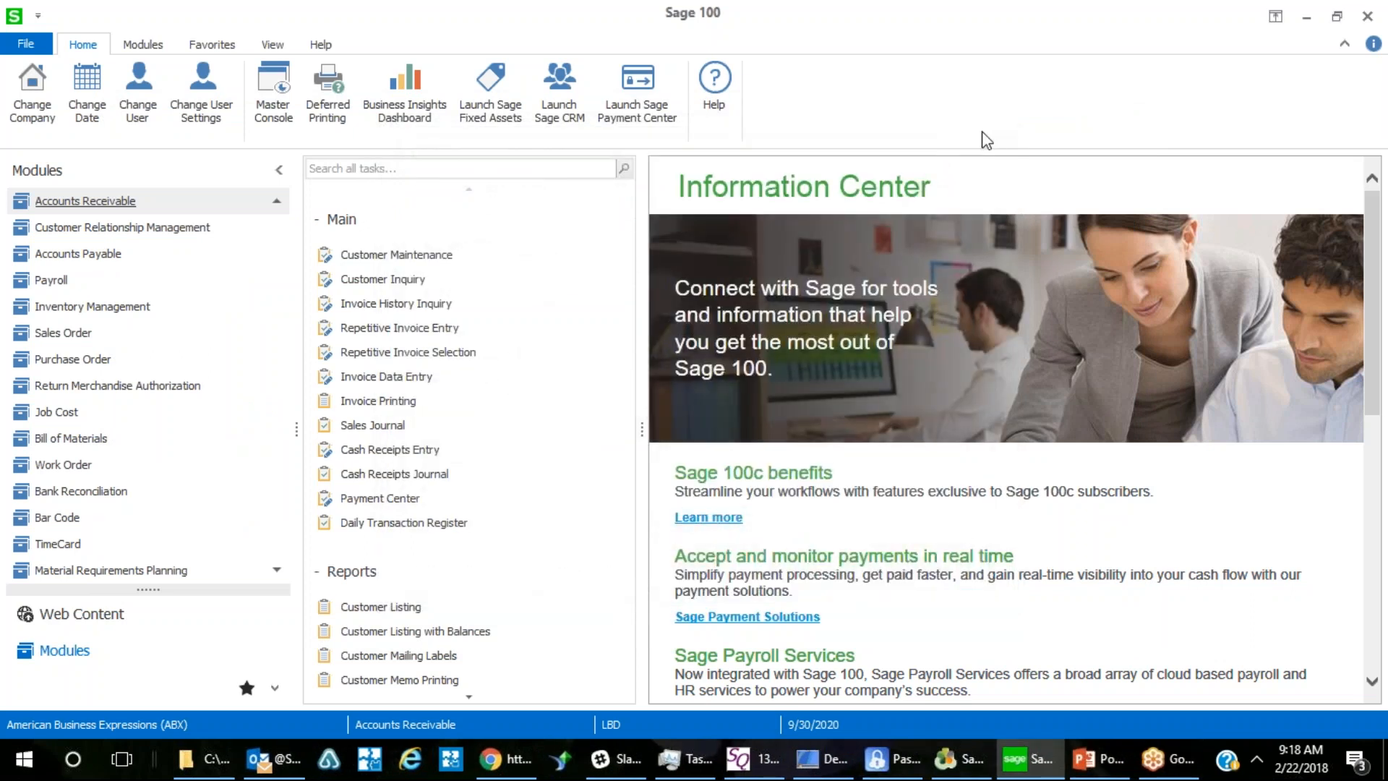
Open the Accounts Receivable Sales Journal and set its posting date to 6/30/2020.
left_click(377, 427)
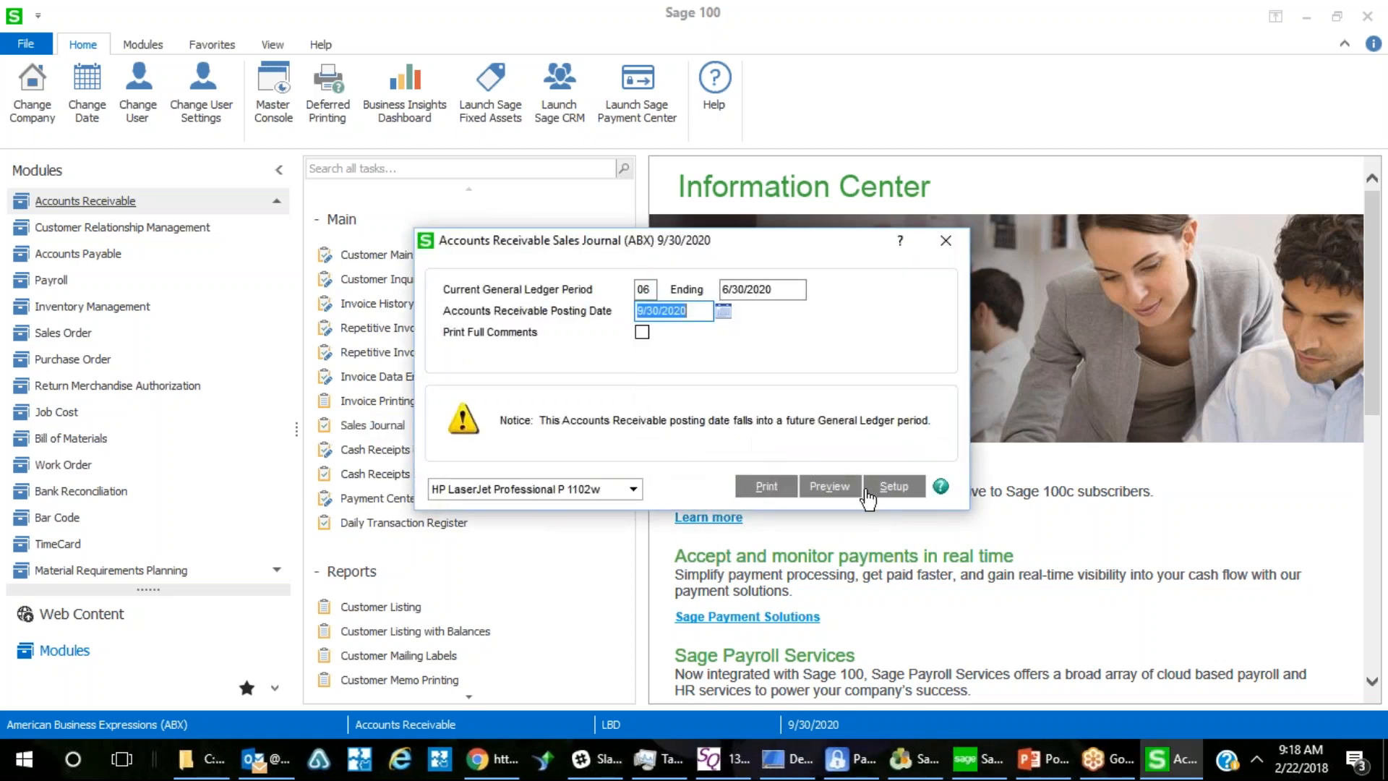
left_click(722, 312)
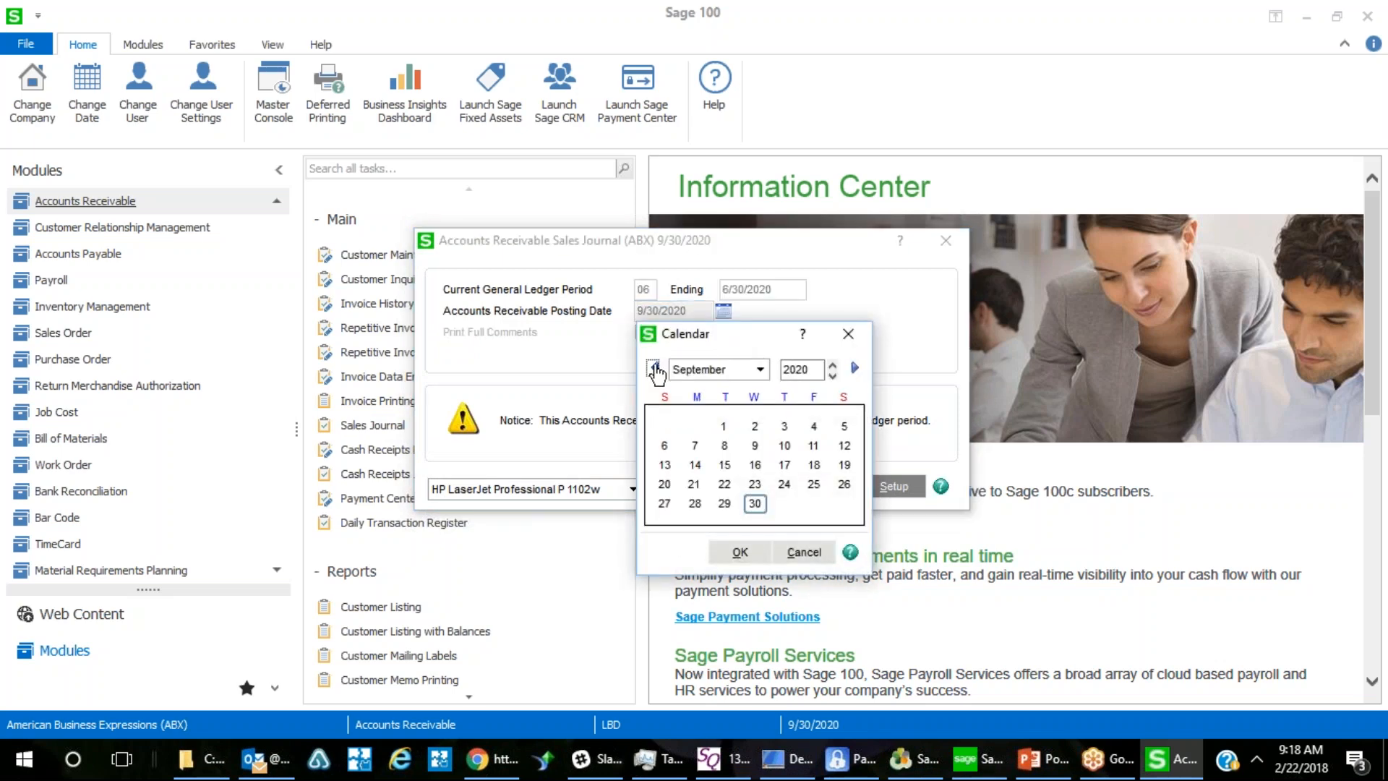
left_click(656, 369)
left_click(656, 369)
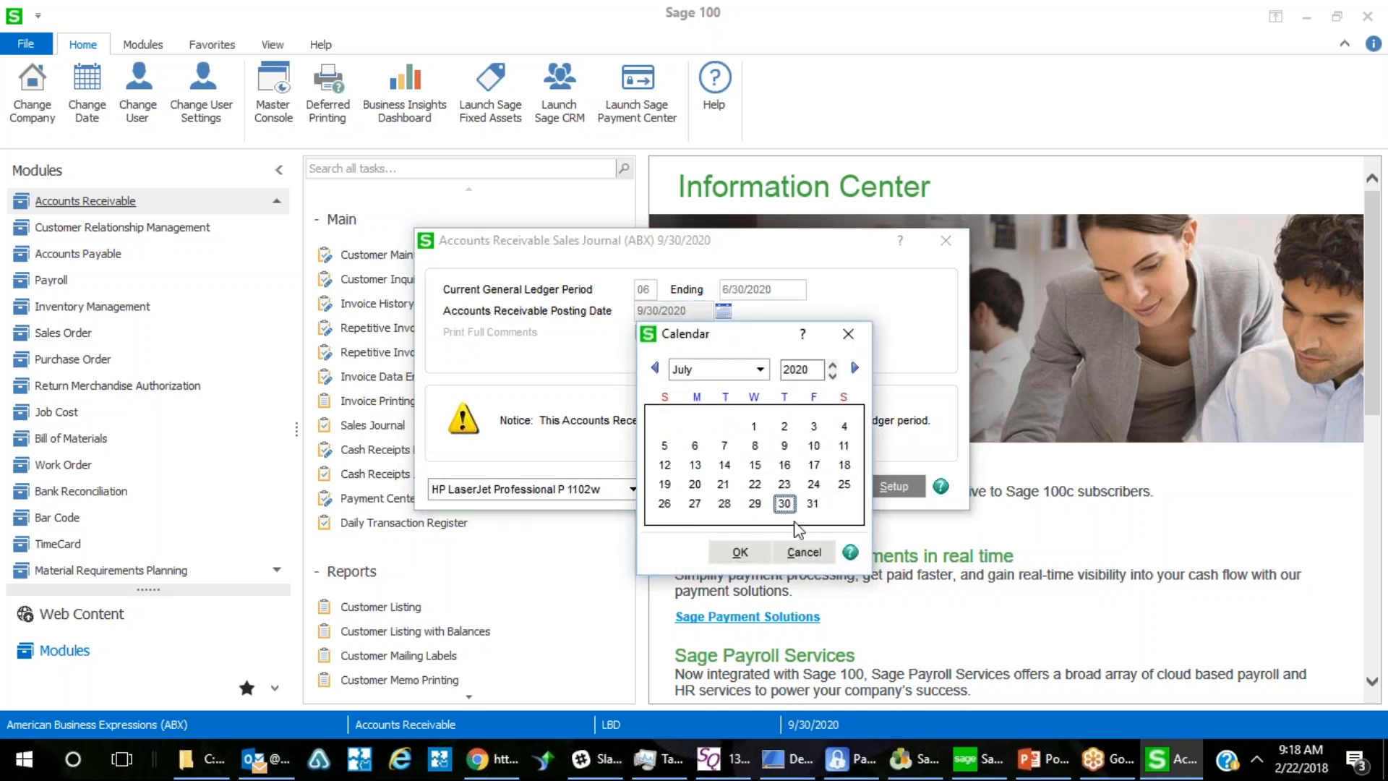
left_click(655, 368)
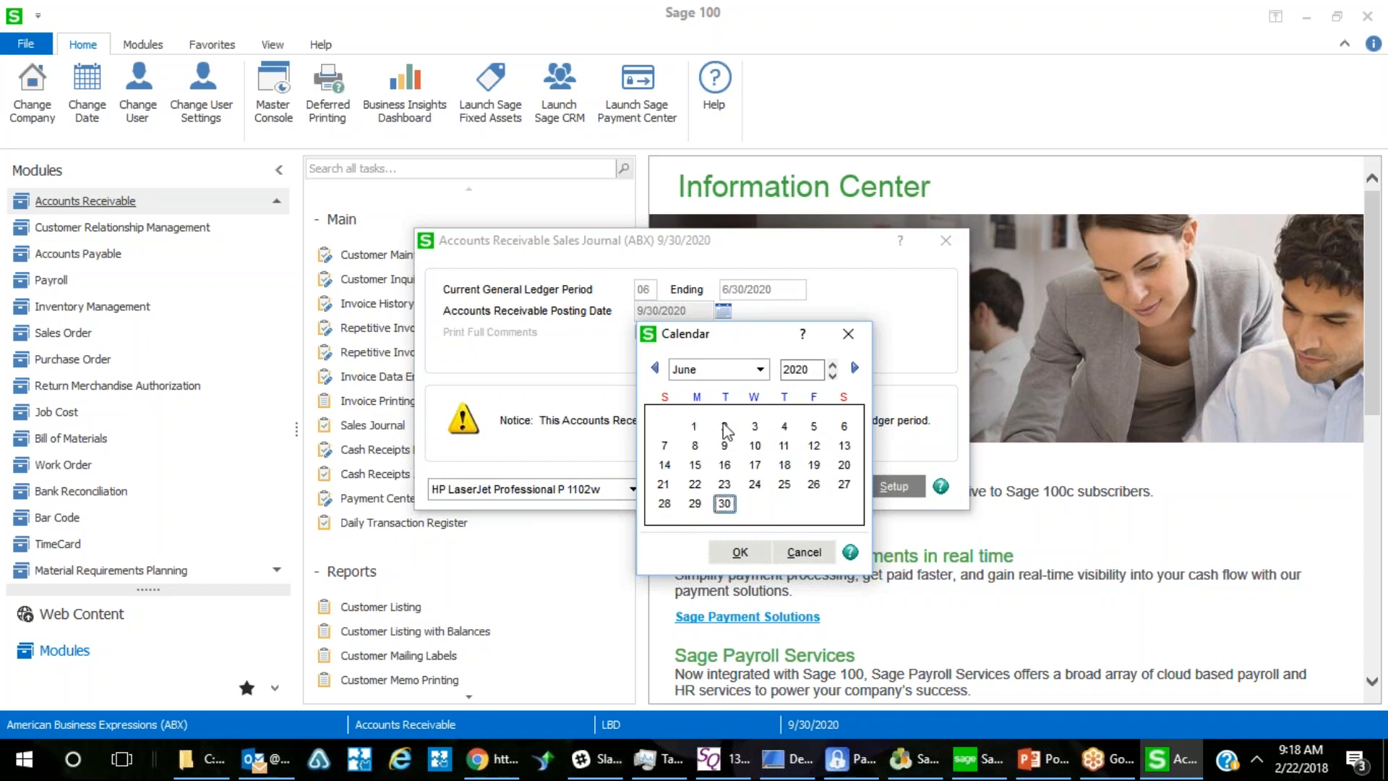
double_click(724, 503)
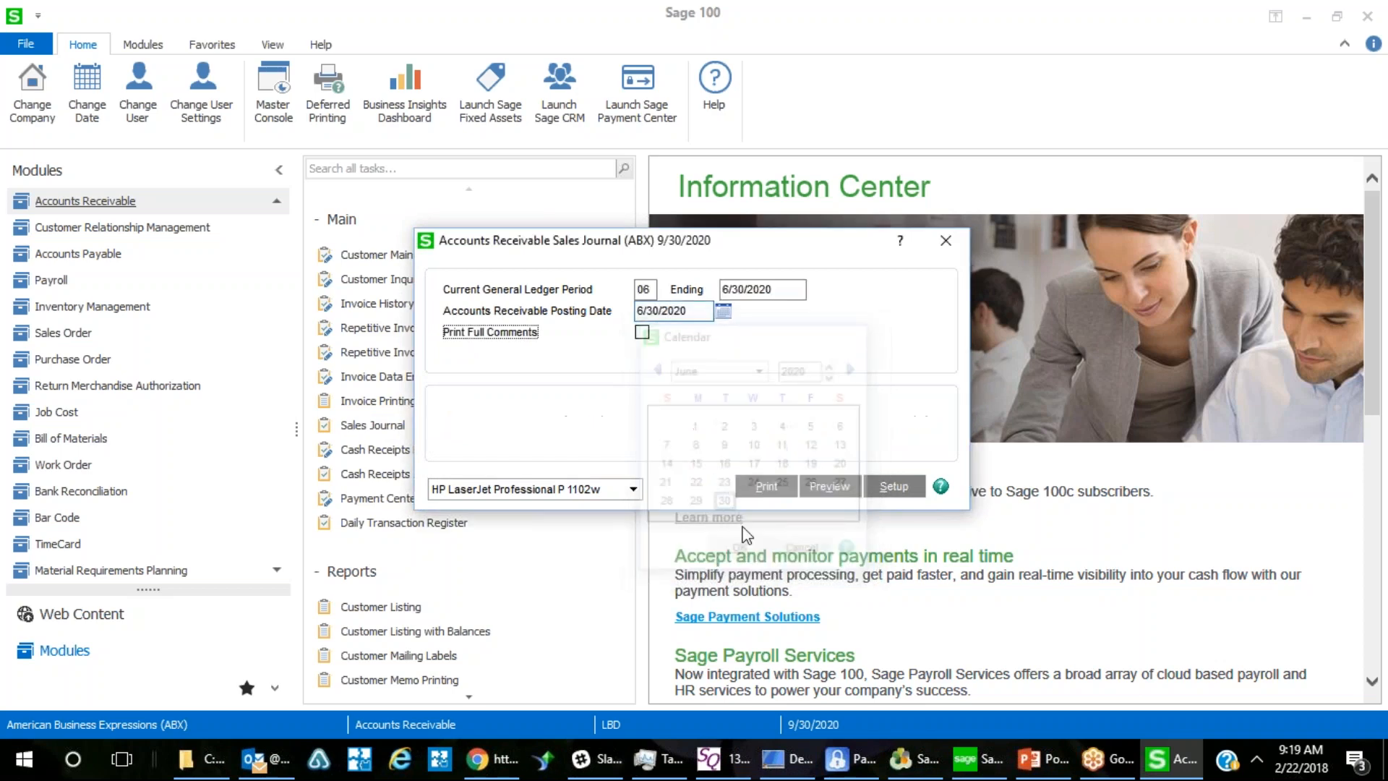
Preview the Sales Journal, check the credit memo's entry and the Recap By Division postings, and close both reports.
left_click(839, 495)
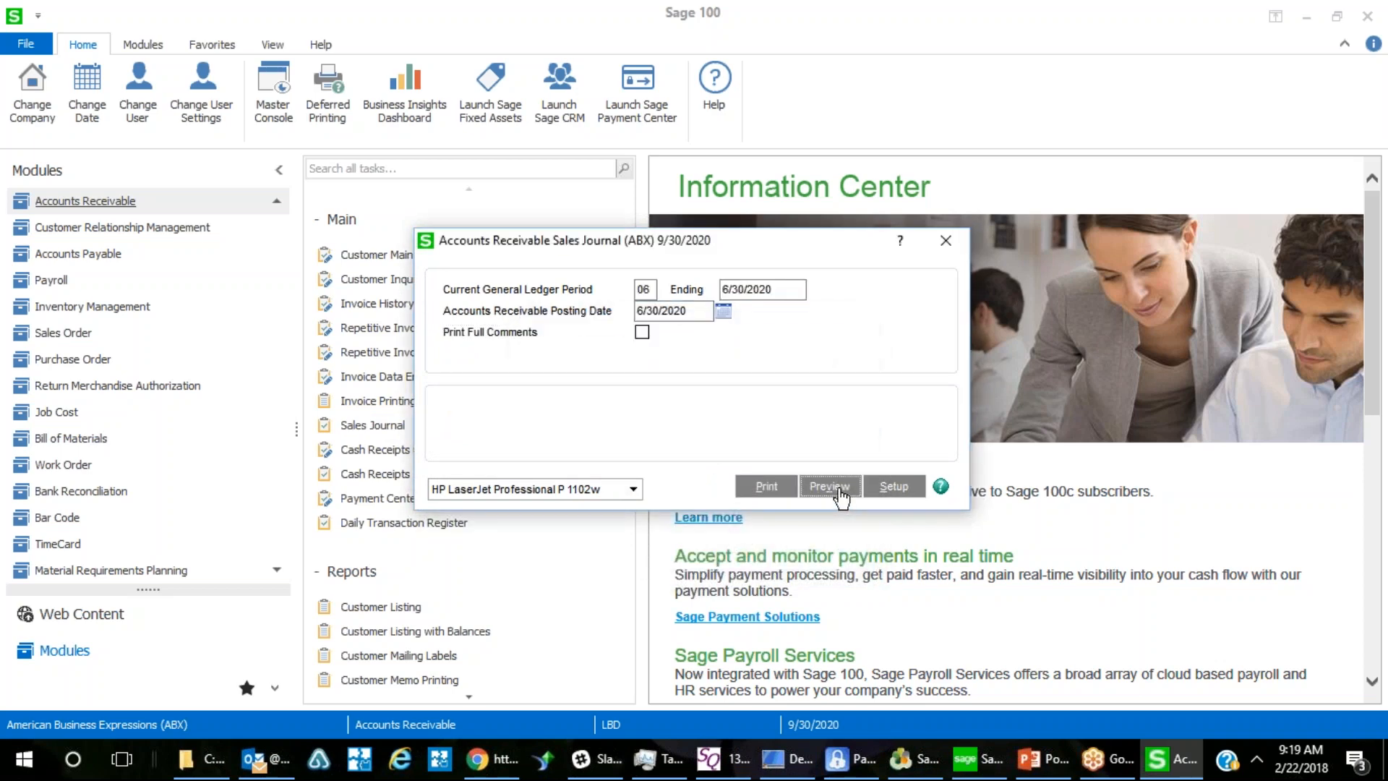
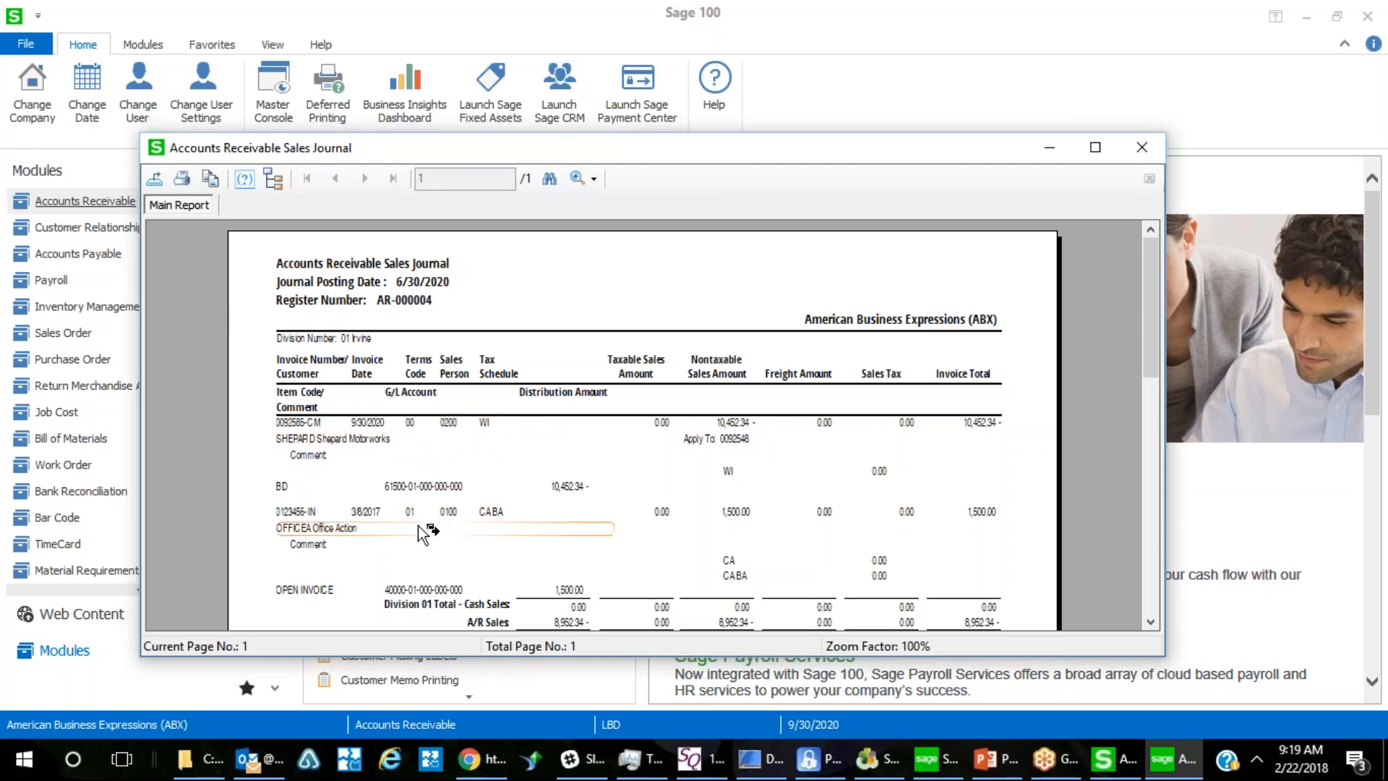
scroll(427, 527, "down", 3)
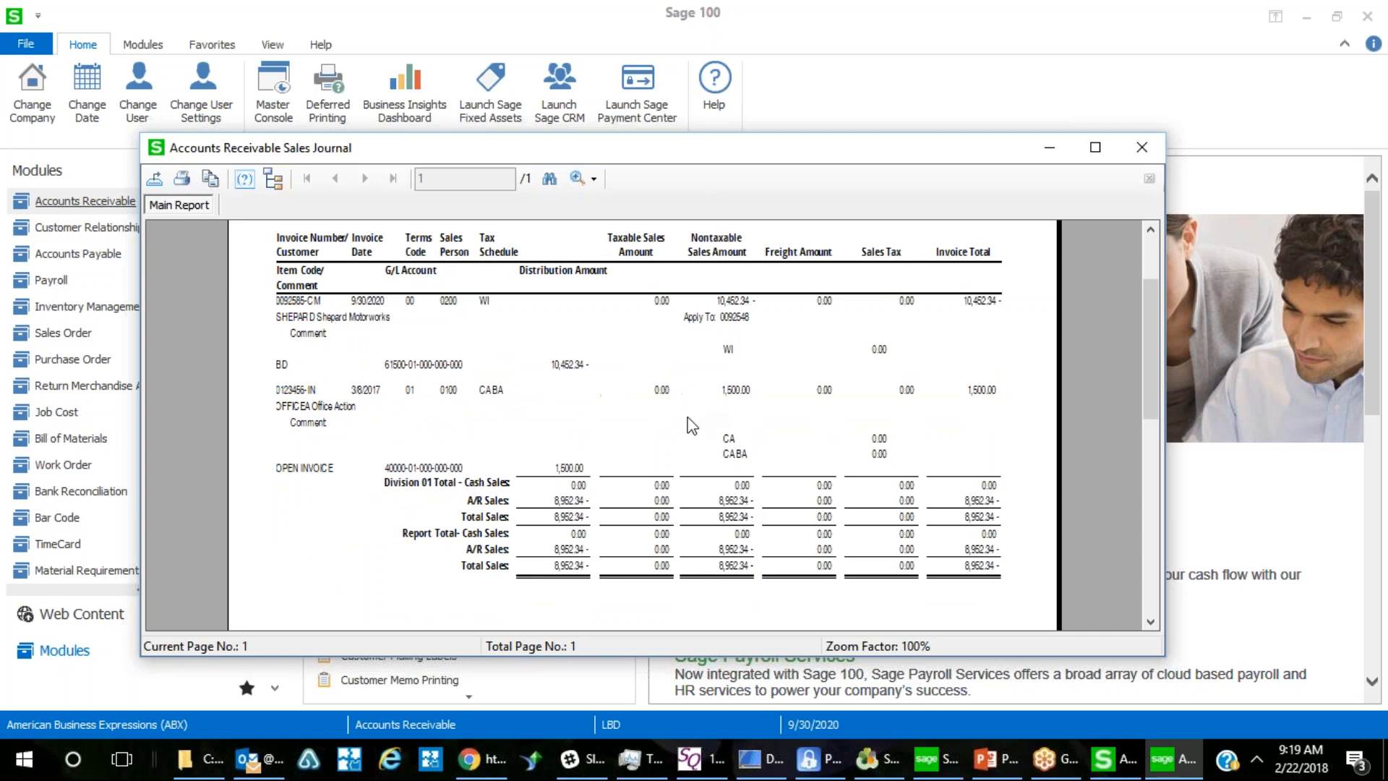
scroll(685, 416, "up", 3)
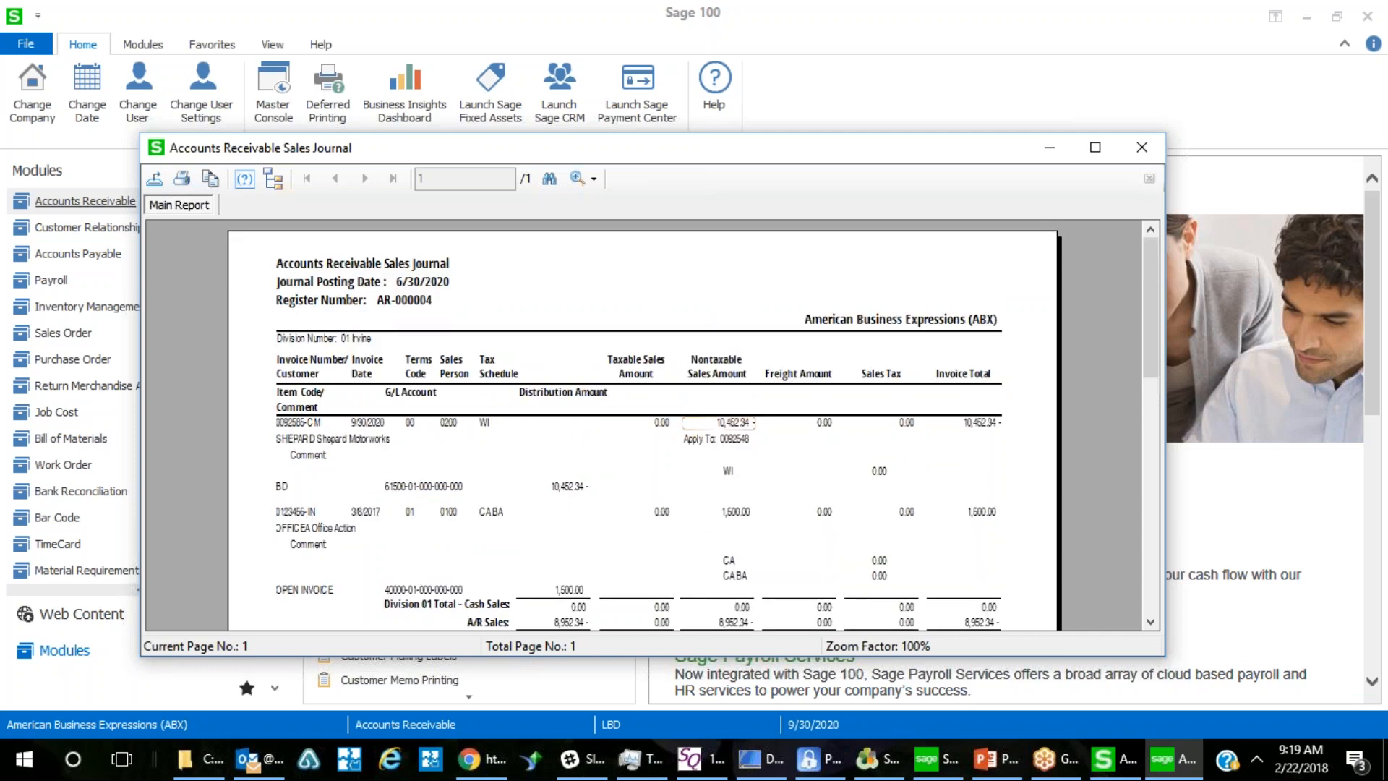
left_click(1146, 150)
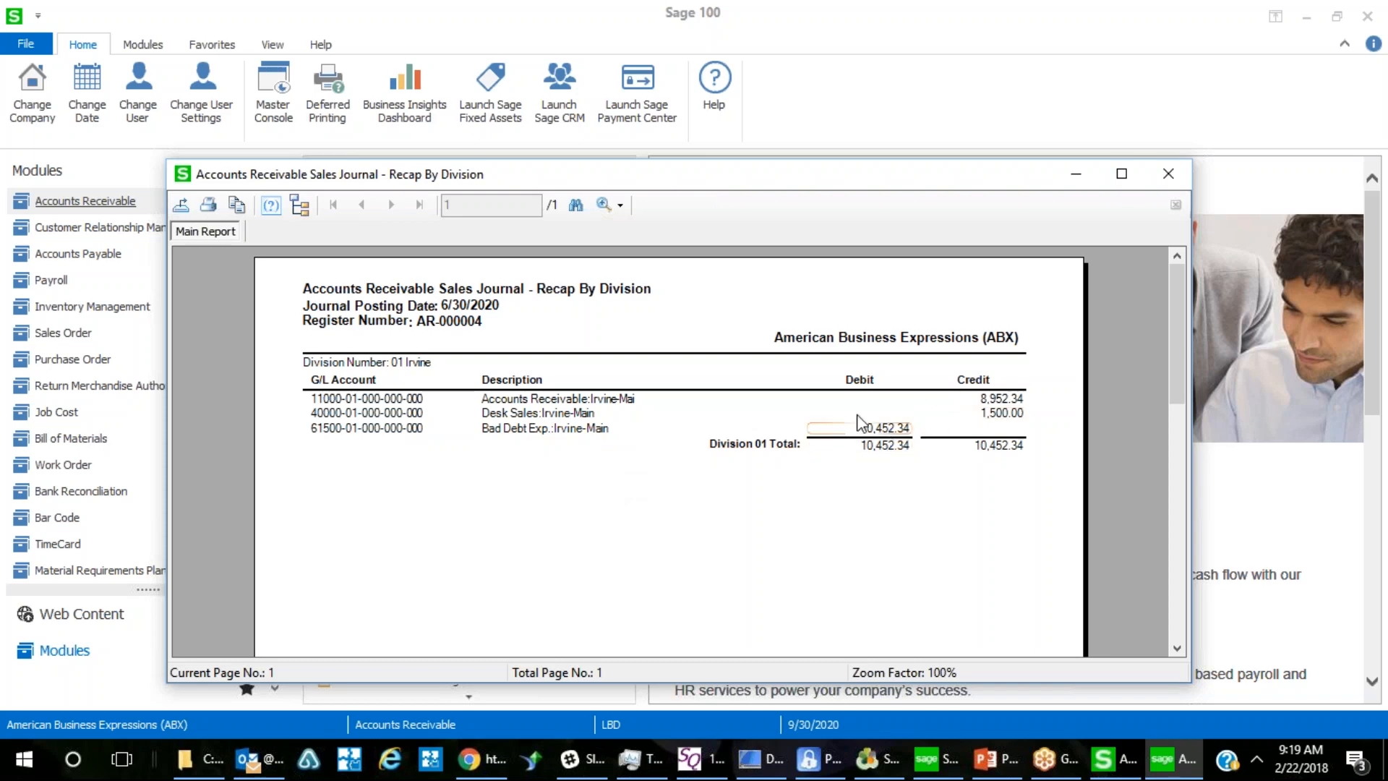
left_click(1167, 175)
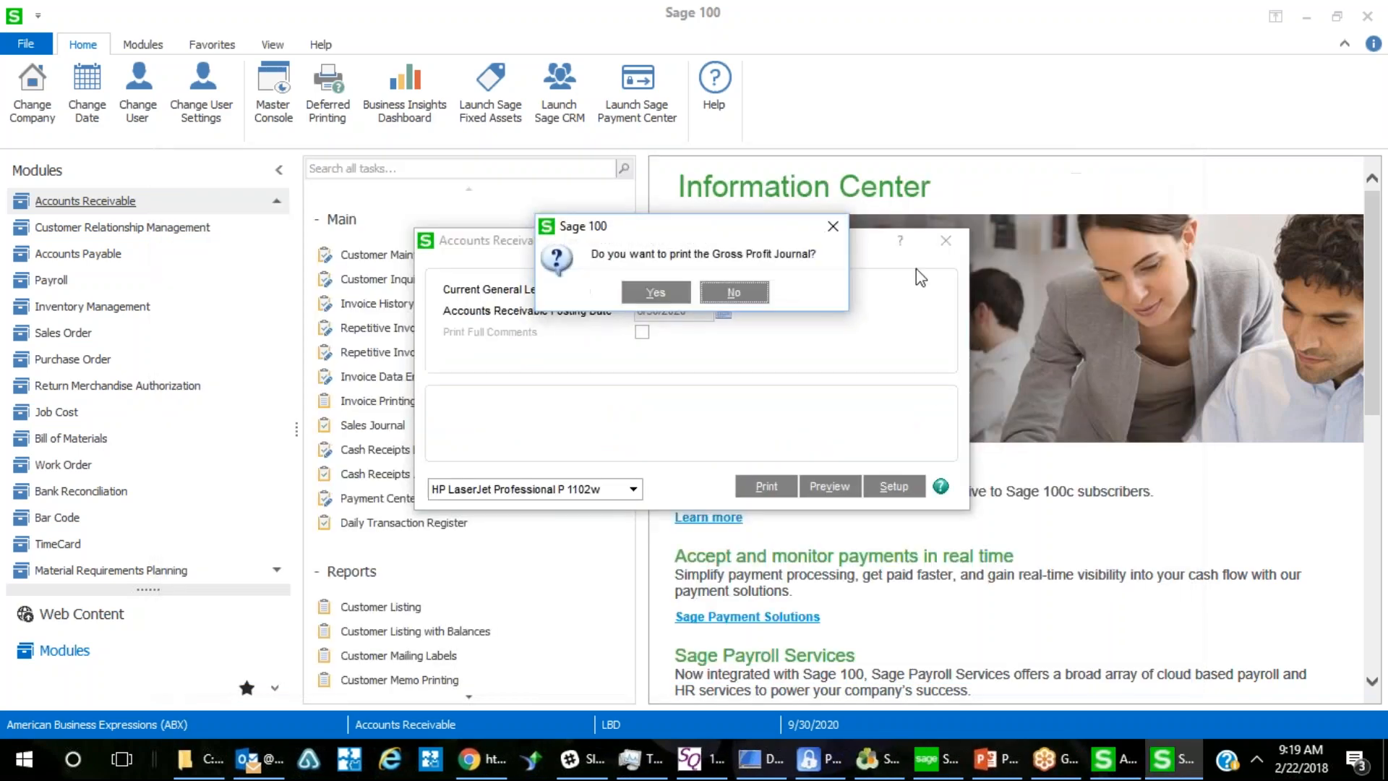
Preview and close the Gross Profit Journal, and agree to update the Sales Journal.
left_click(659, 295)
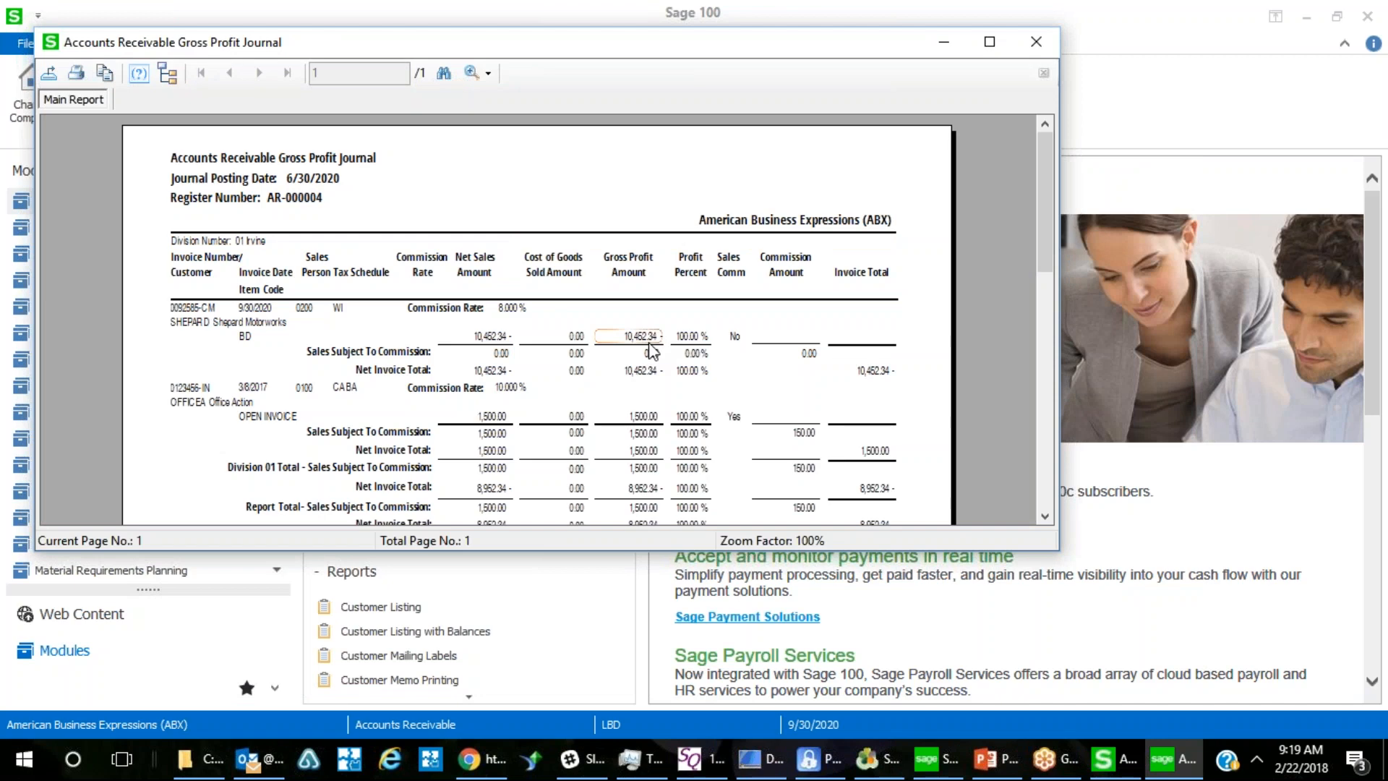
left_click(1039, 43)
left_click(661, 291)
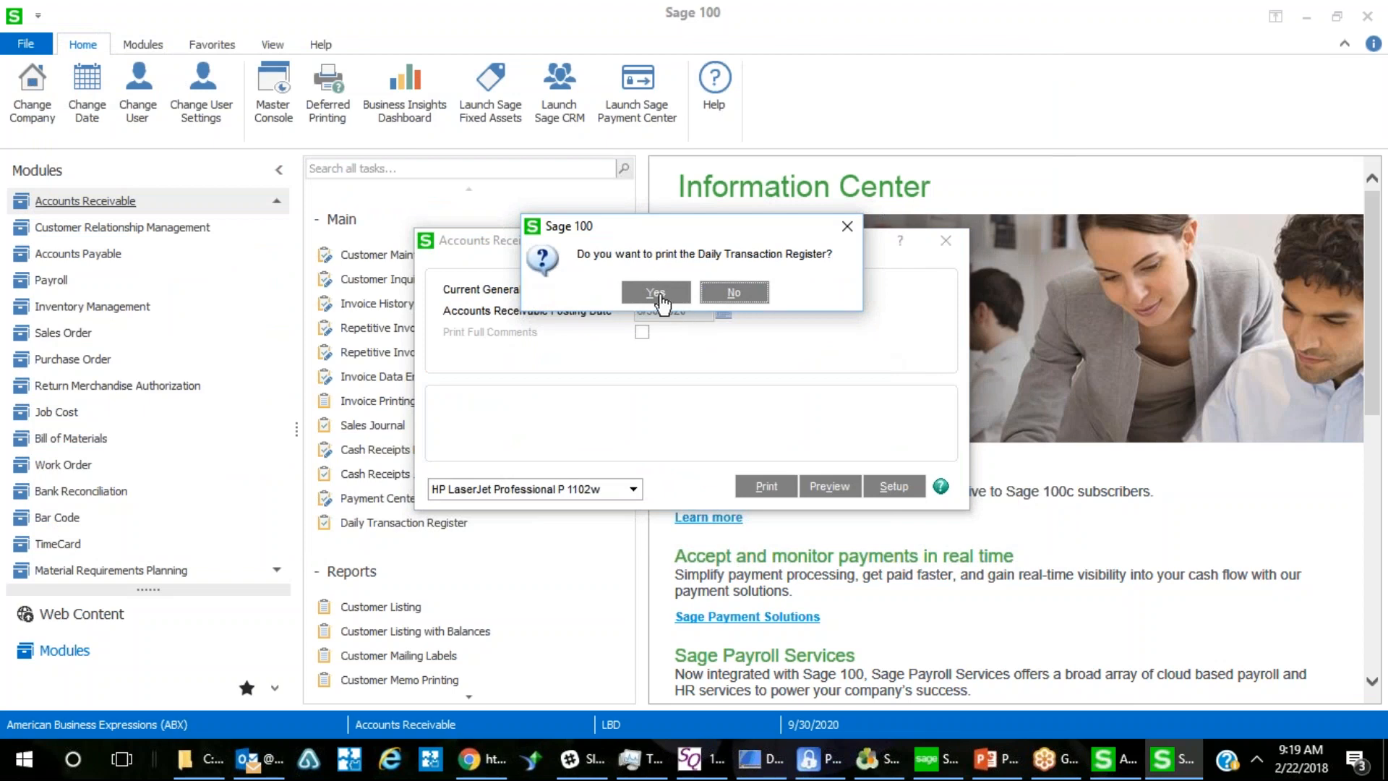
Preview the Accounts Receivable Daily Transaction Register, check its 6/30/2020 postings, close the preview, and agree to update the register.
left_click(658, 294)
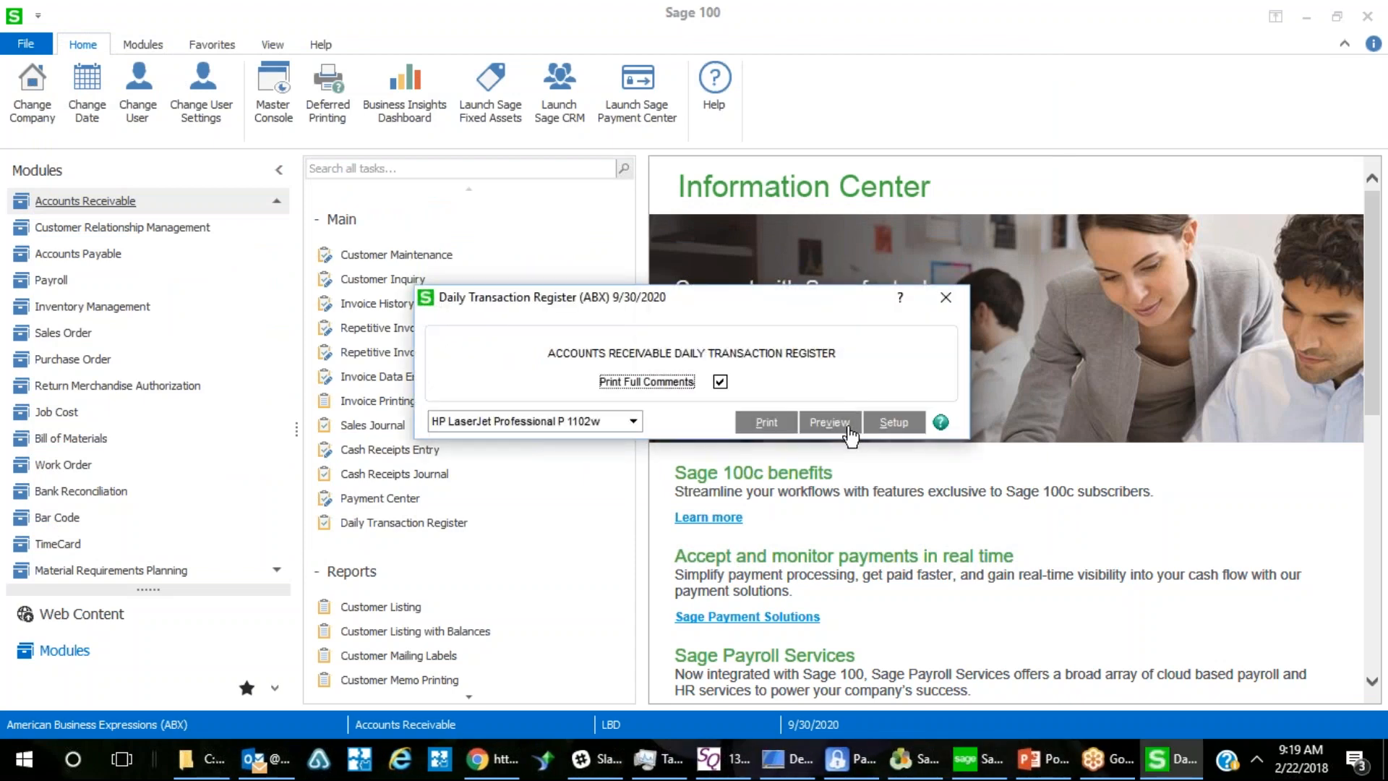
left_click(841, 421)
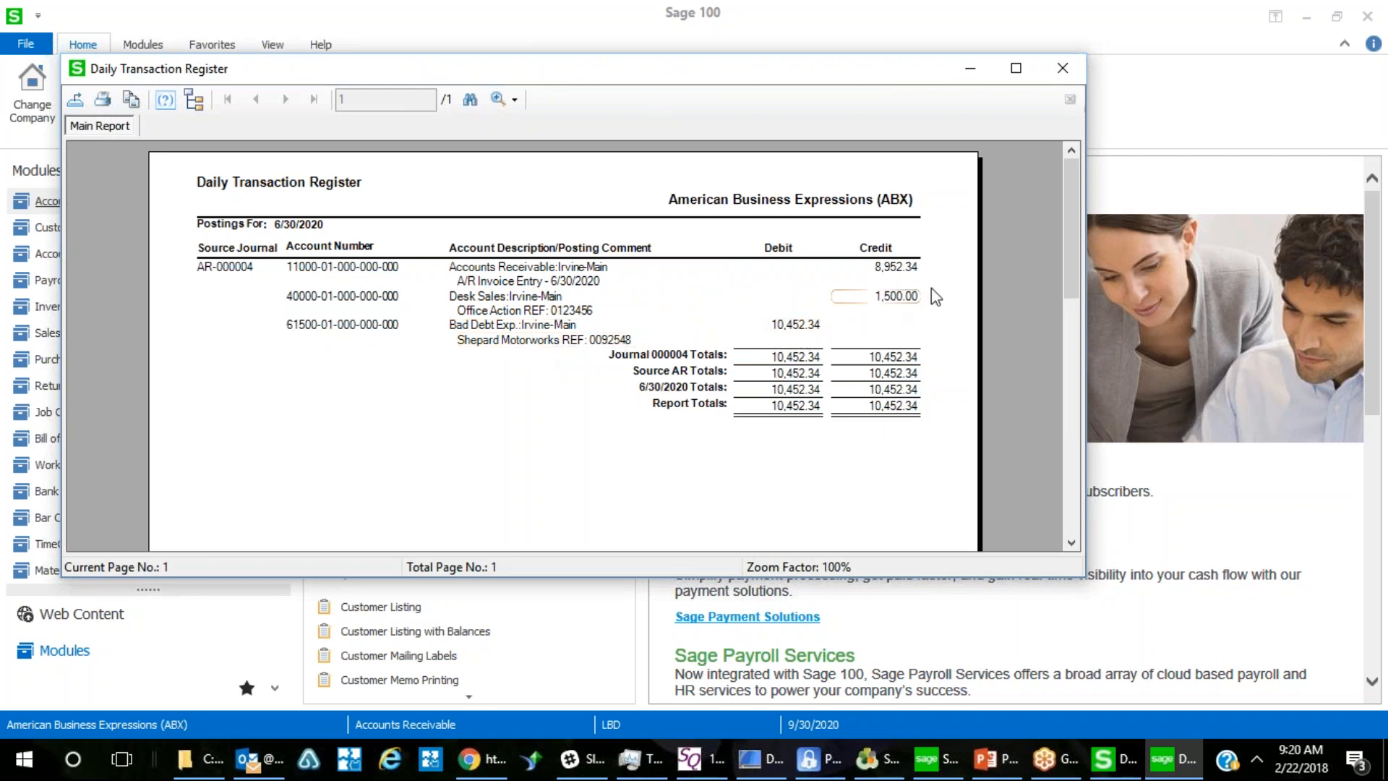
left_click(1063, 65)
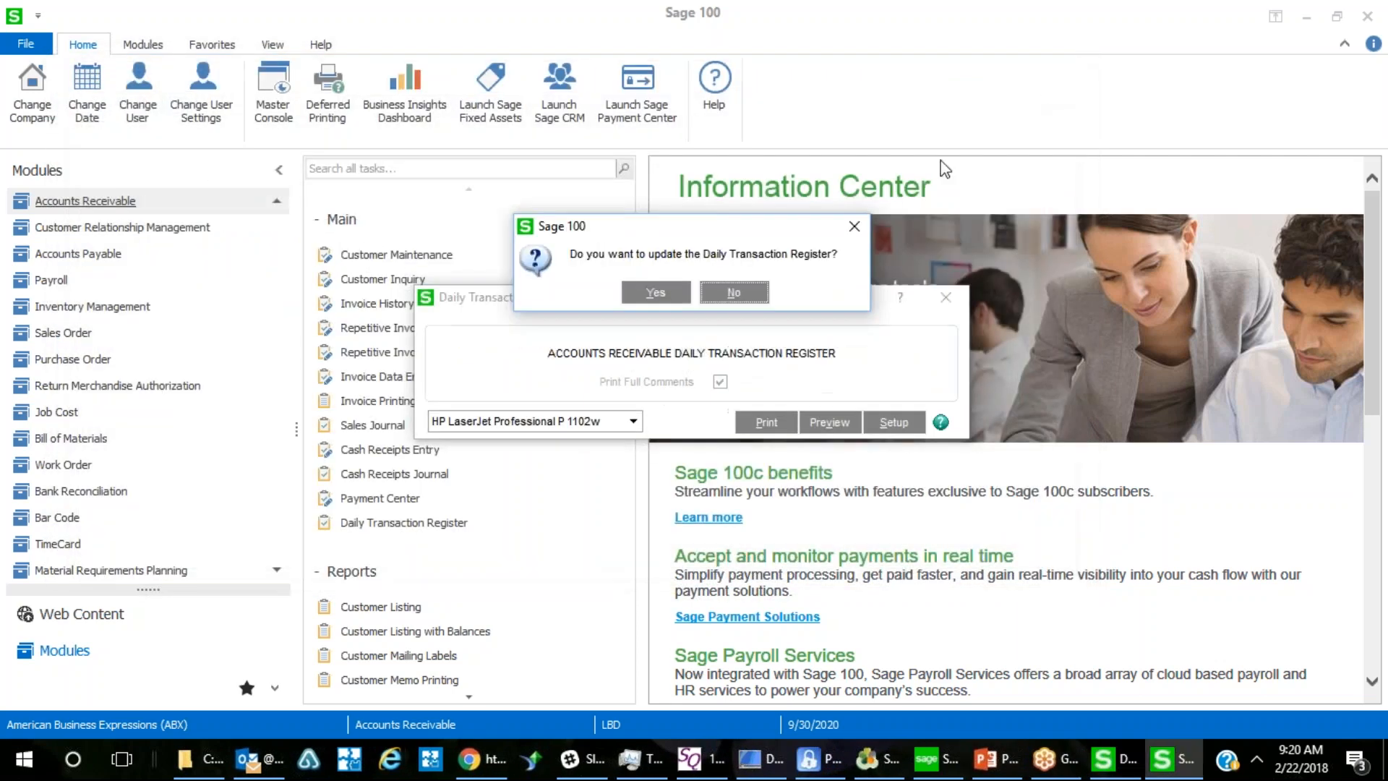
left_click(669, 294)
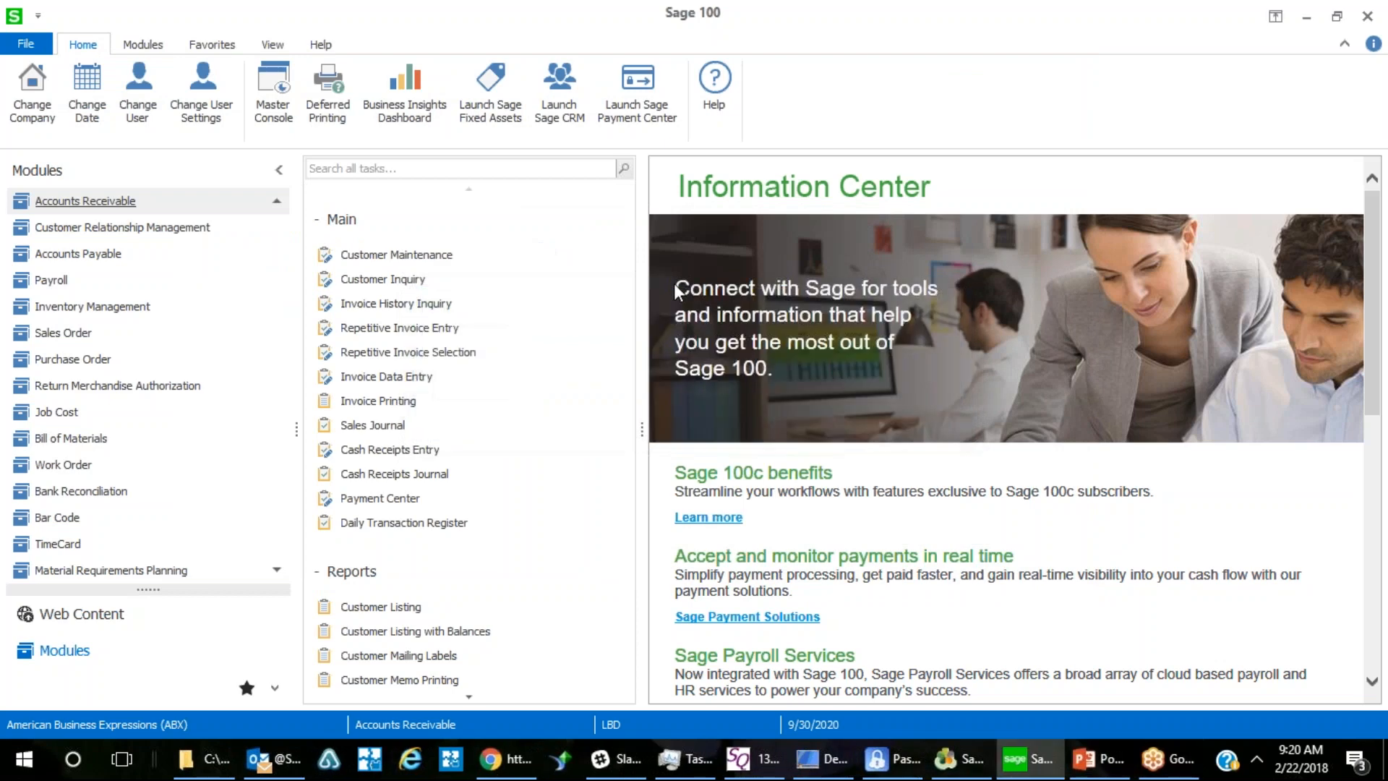
Preview the Accounts Receivable Aged Invoice Report with the STANDARD setting, read through all its pages, and close the report windows.
scroll(530, 523, "down", 5)
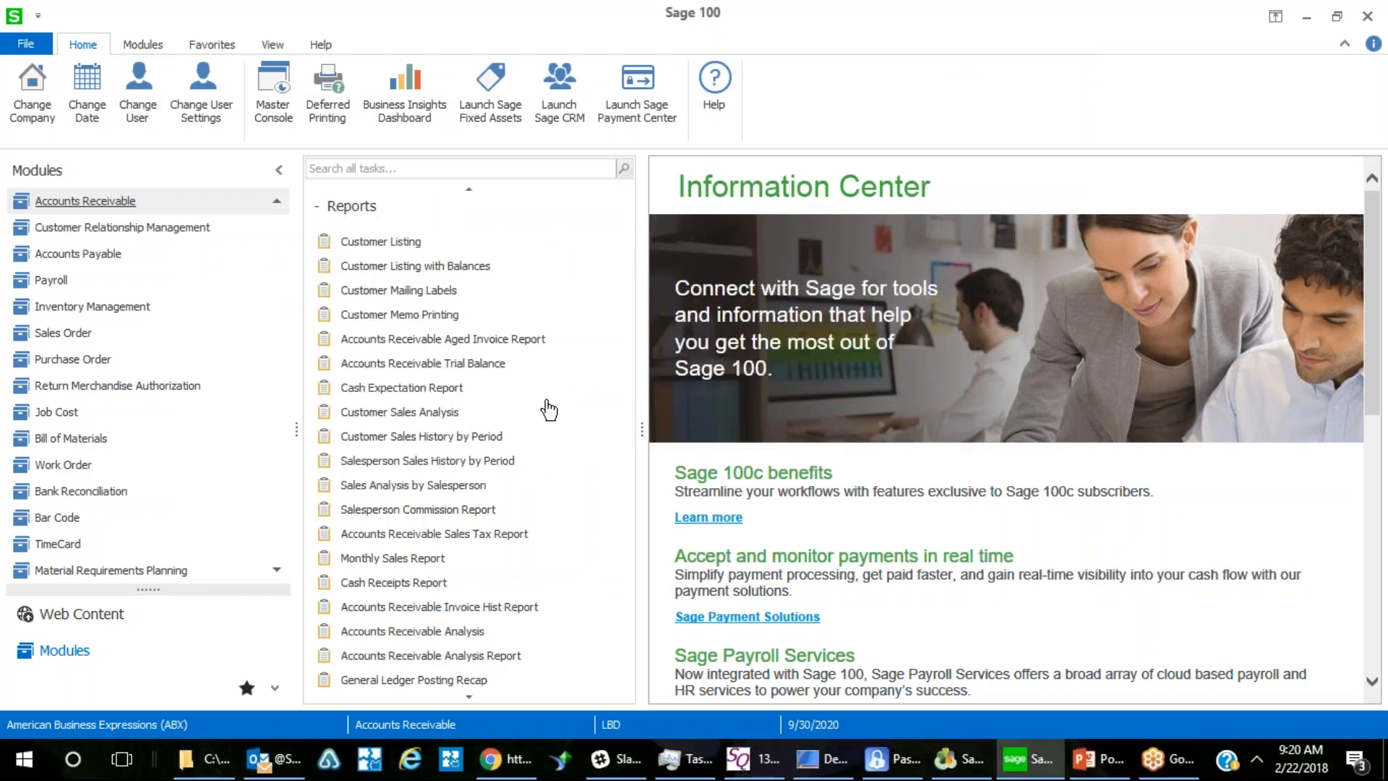
double_click(426, 340)
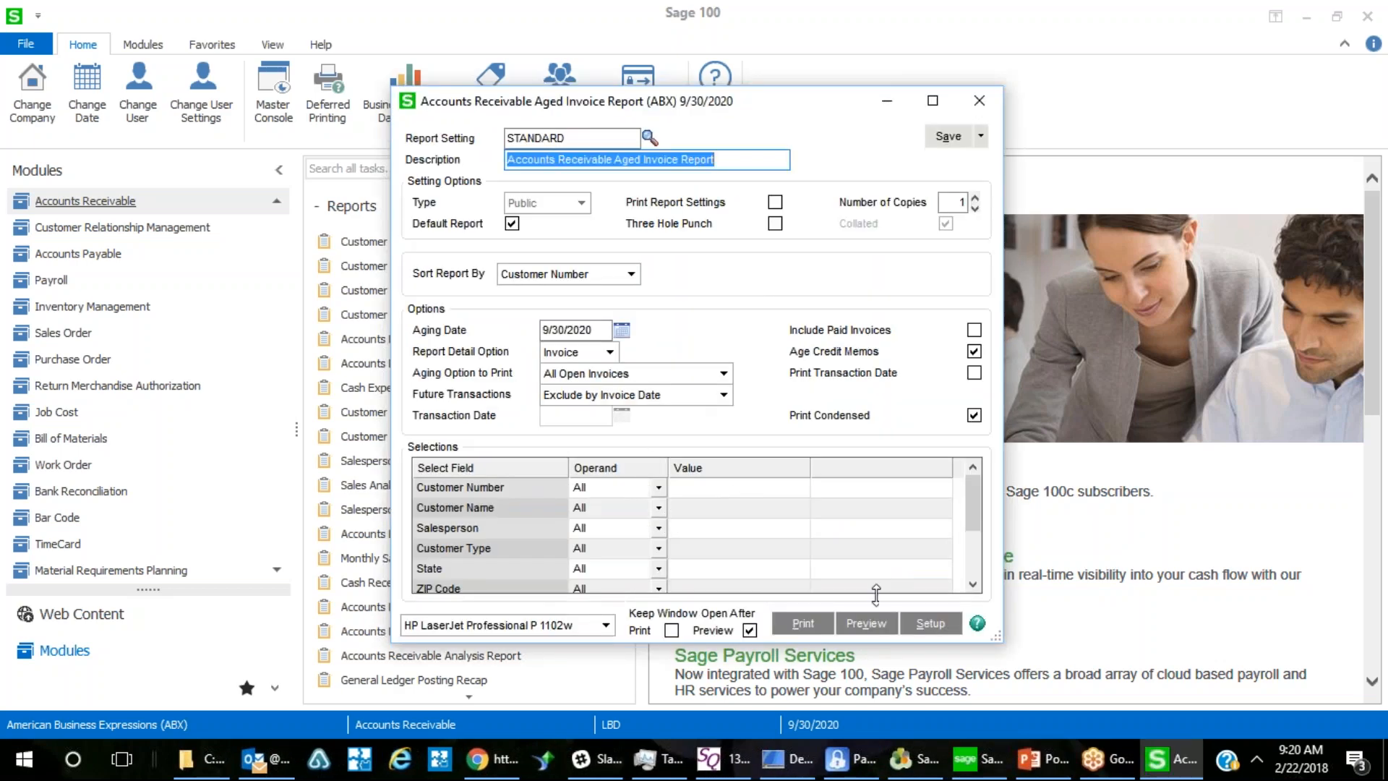
left_click(875, 616)
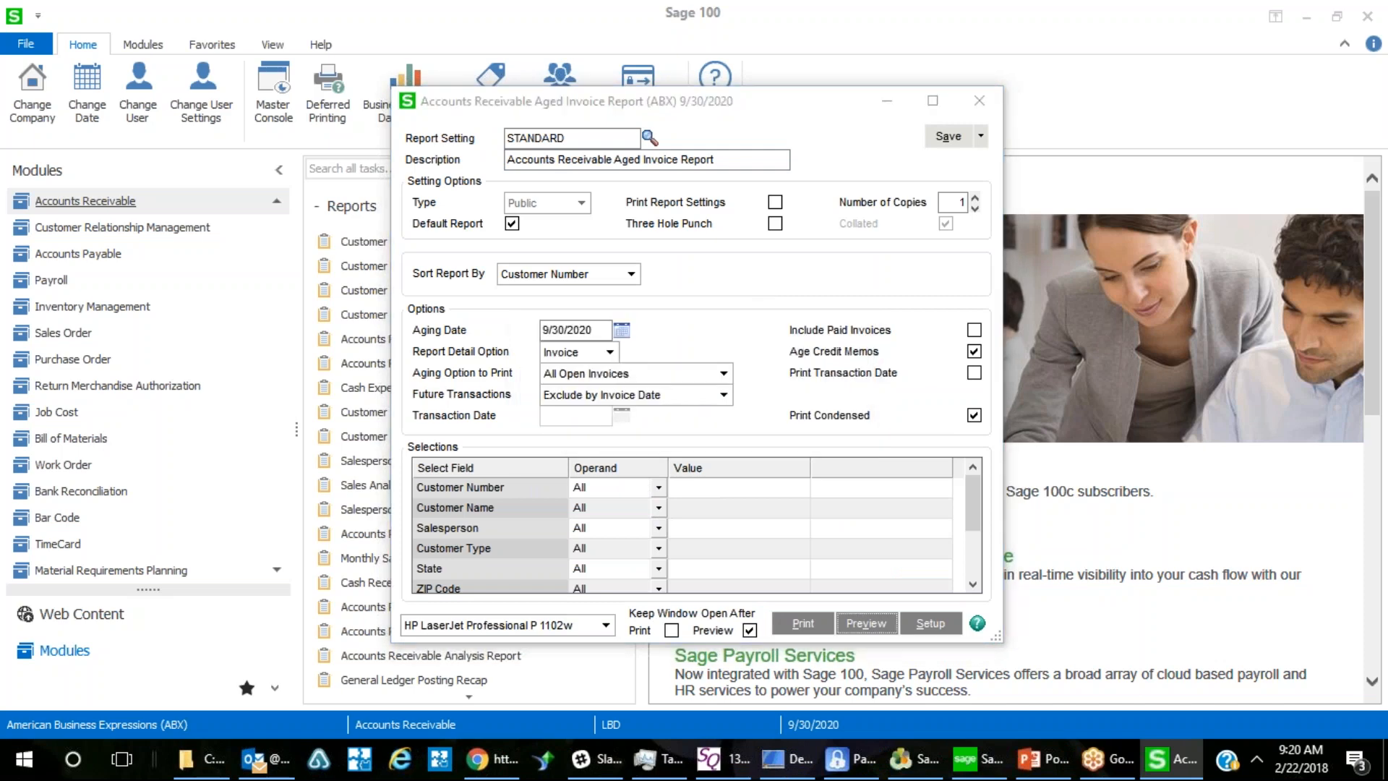
scroll(591, 421, "down", 8)
scroll(591, 422, "down", 8)
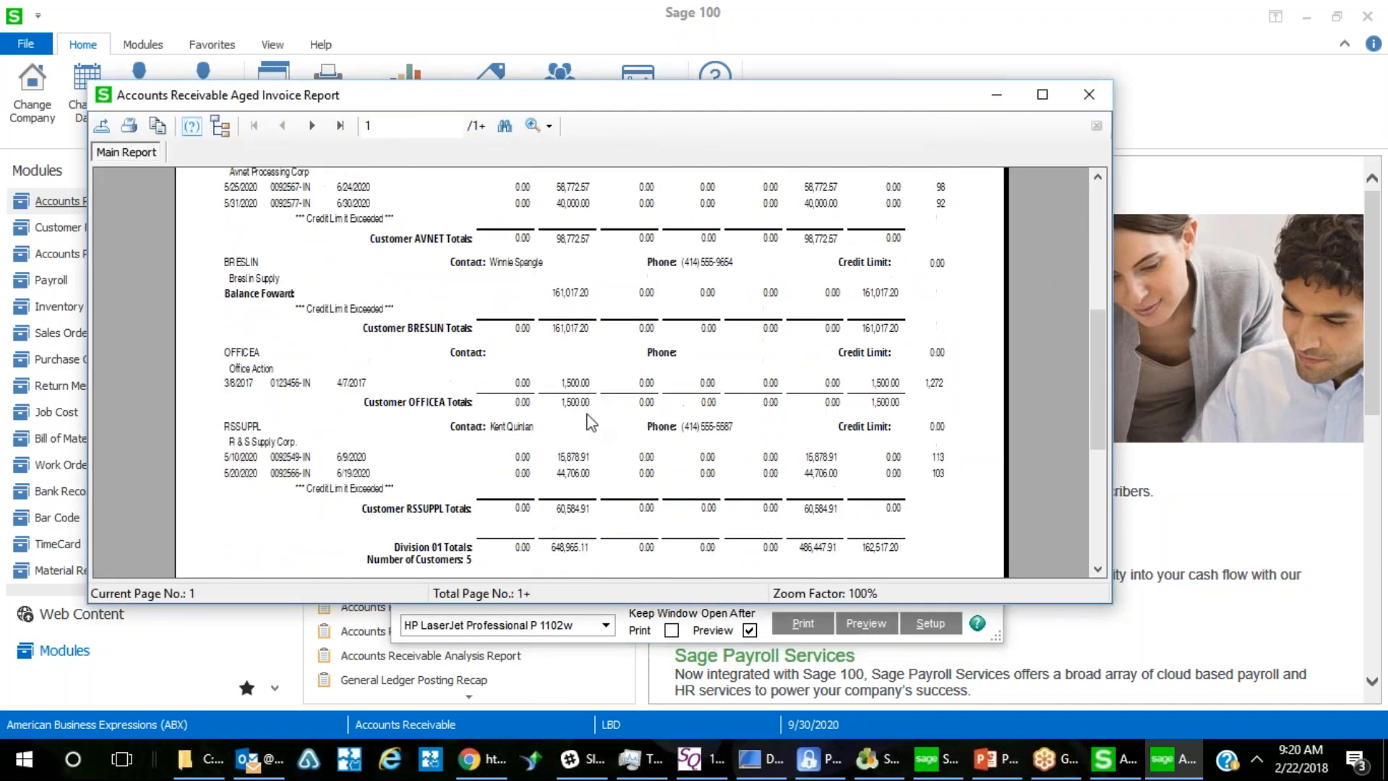
left_click(311, 125)
scroll(594, 274, "down", 10)
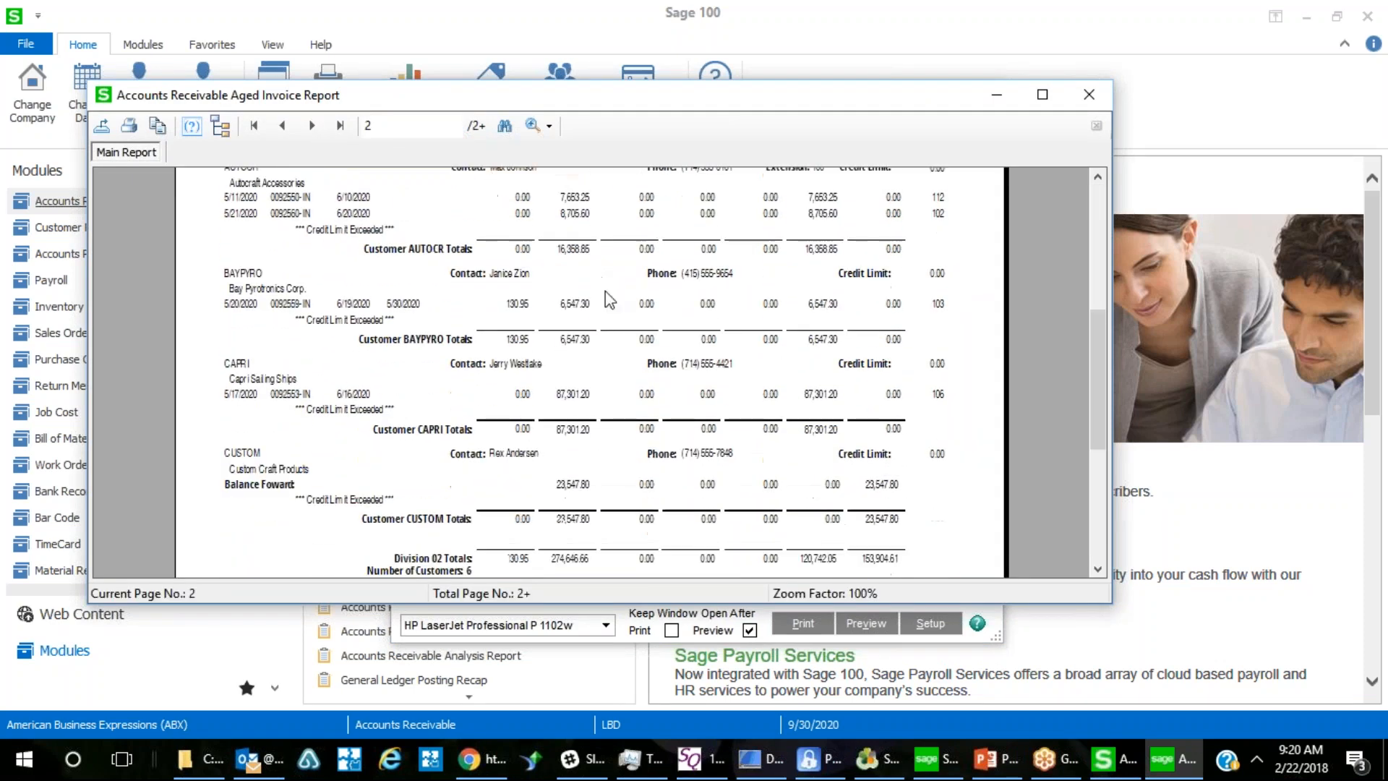
left_click(312, 125)
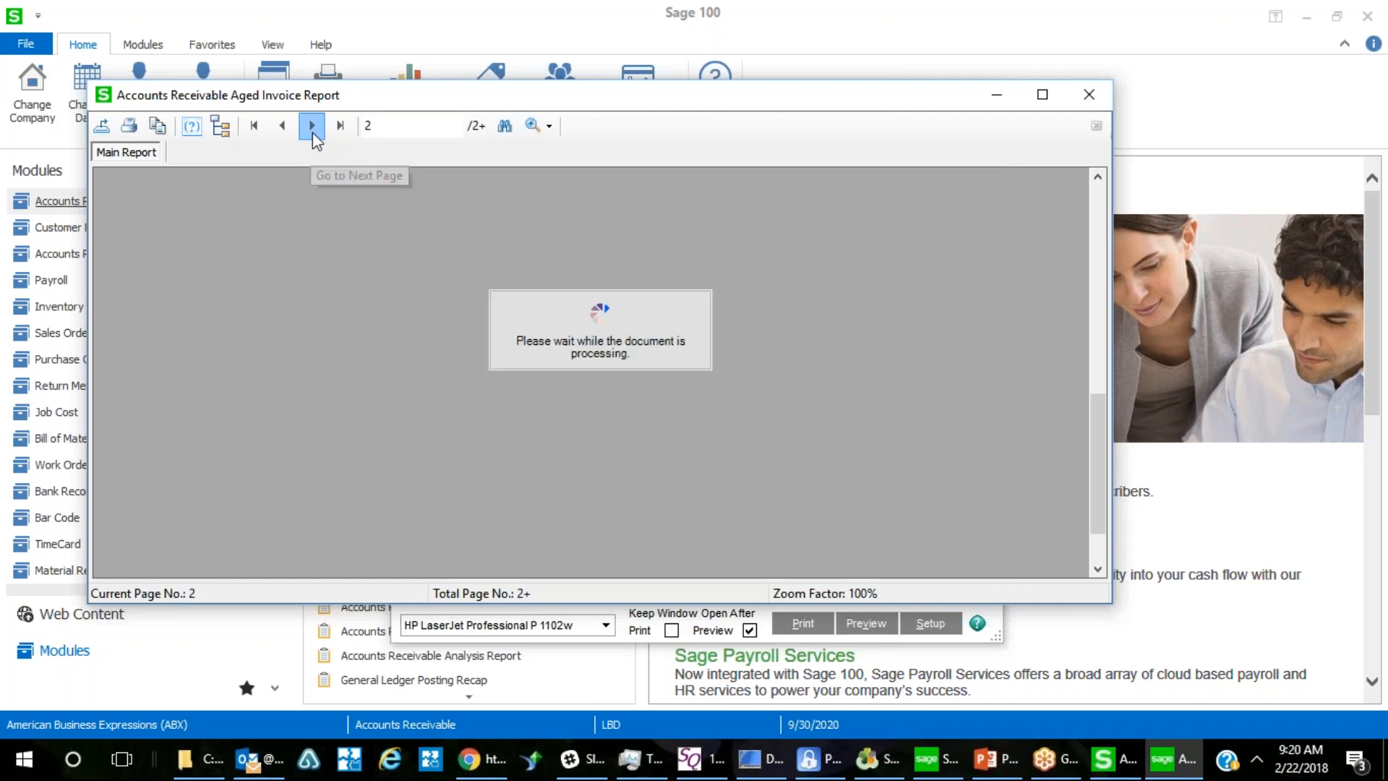
scroll(606, 300, "down", 10)
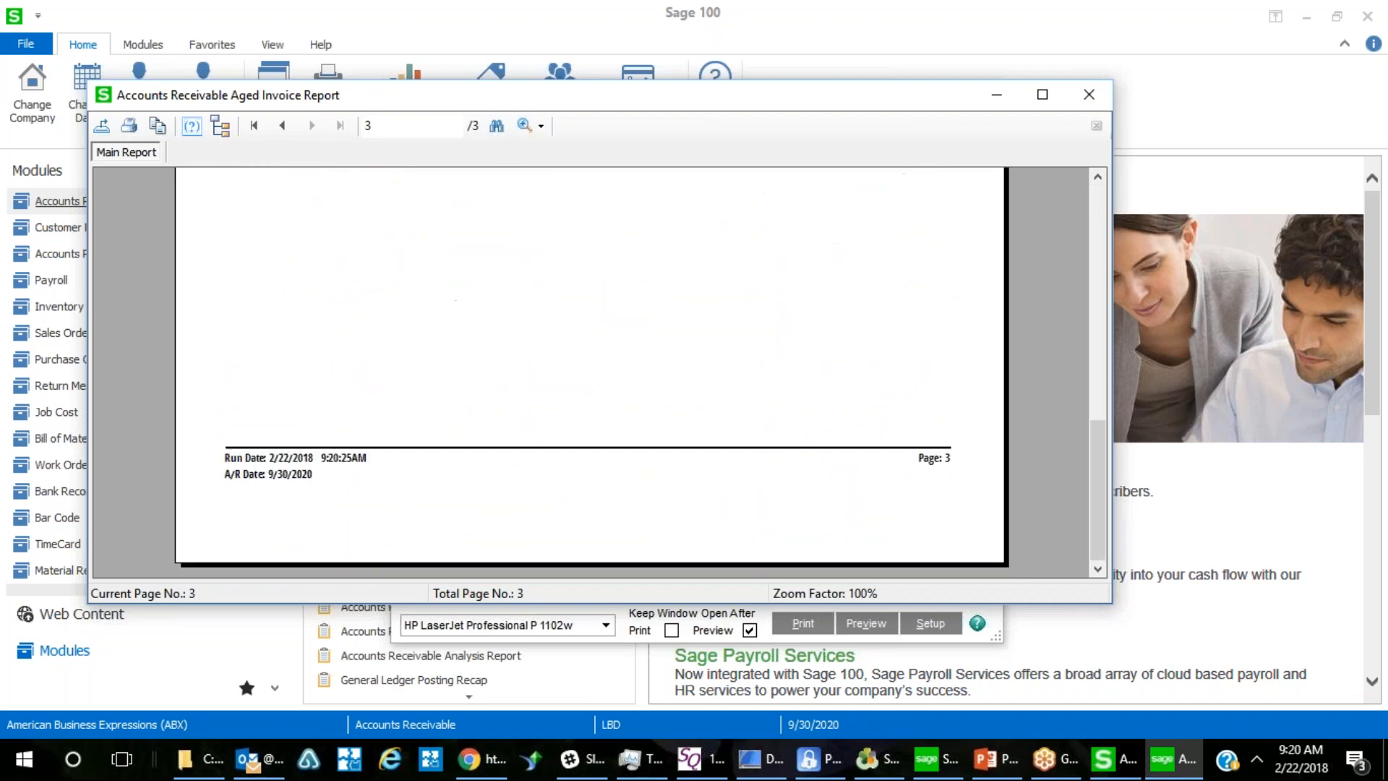
left_click(1087, 97)
left_click(981, 95)
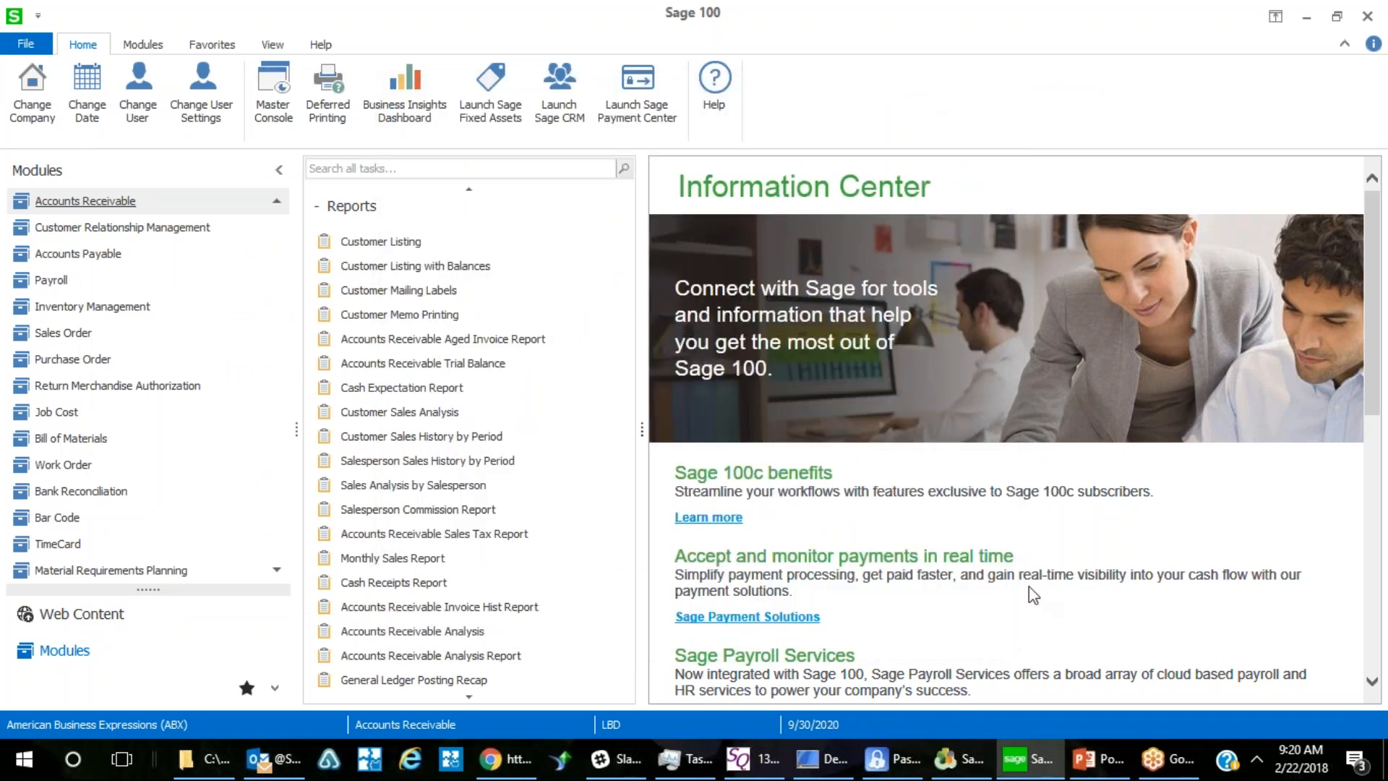
Switch to the PowerPoint slide show, show the closing Questions slide, and minimize the presentation.
left_click(1155, 759)
left_click(1097, 758)
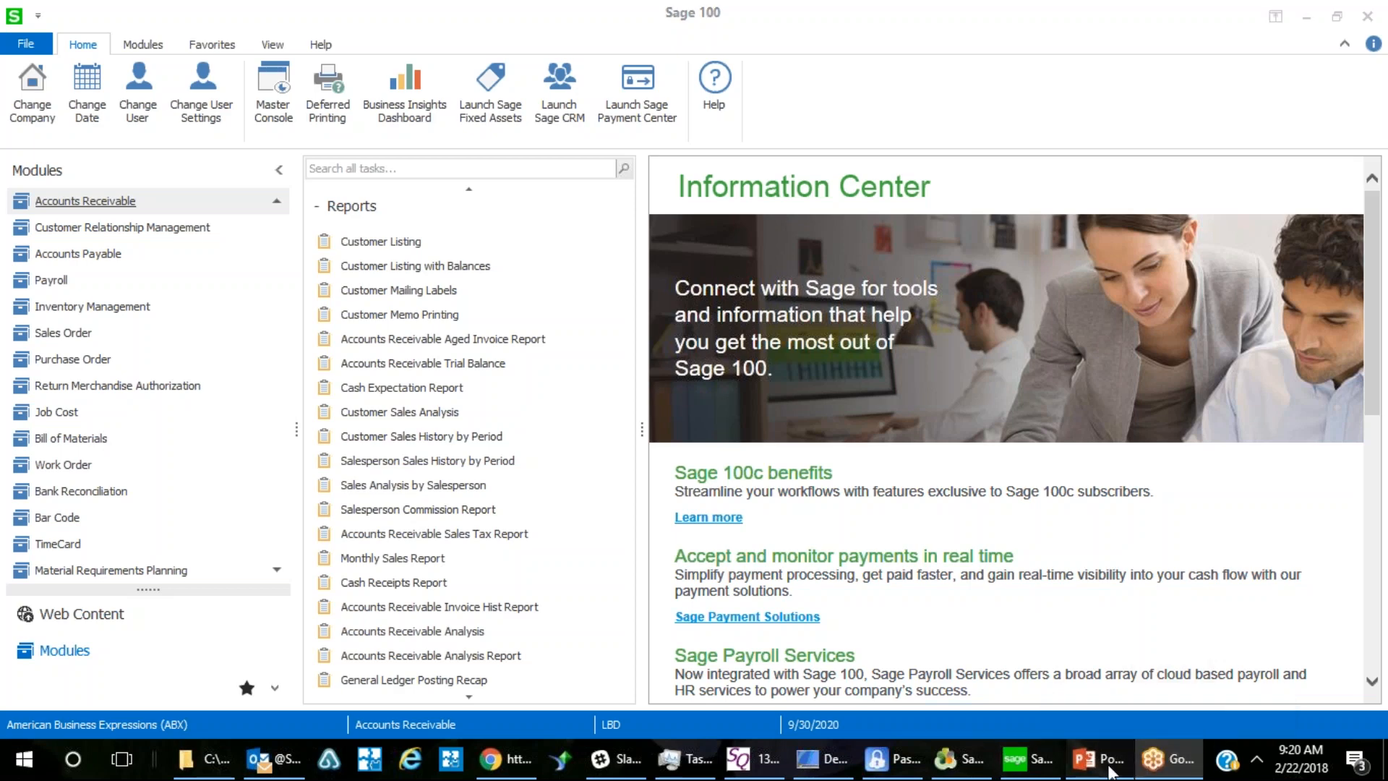
left_click(1191, 423)
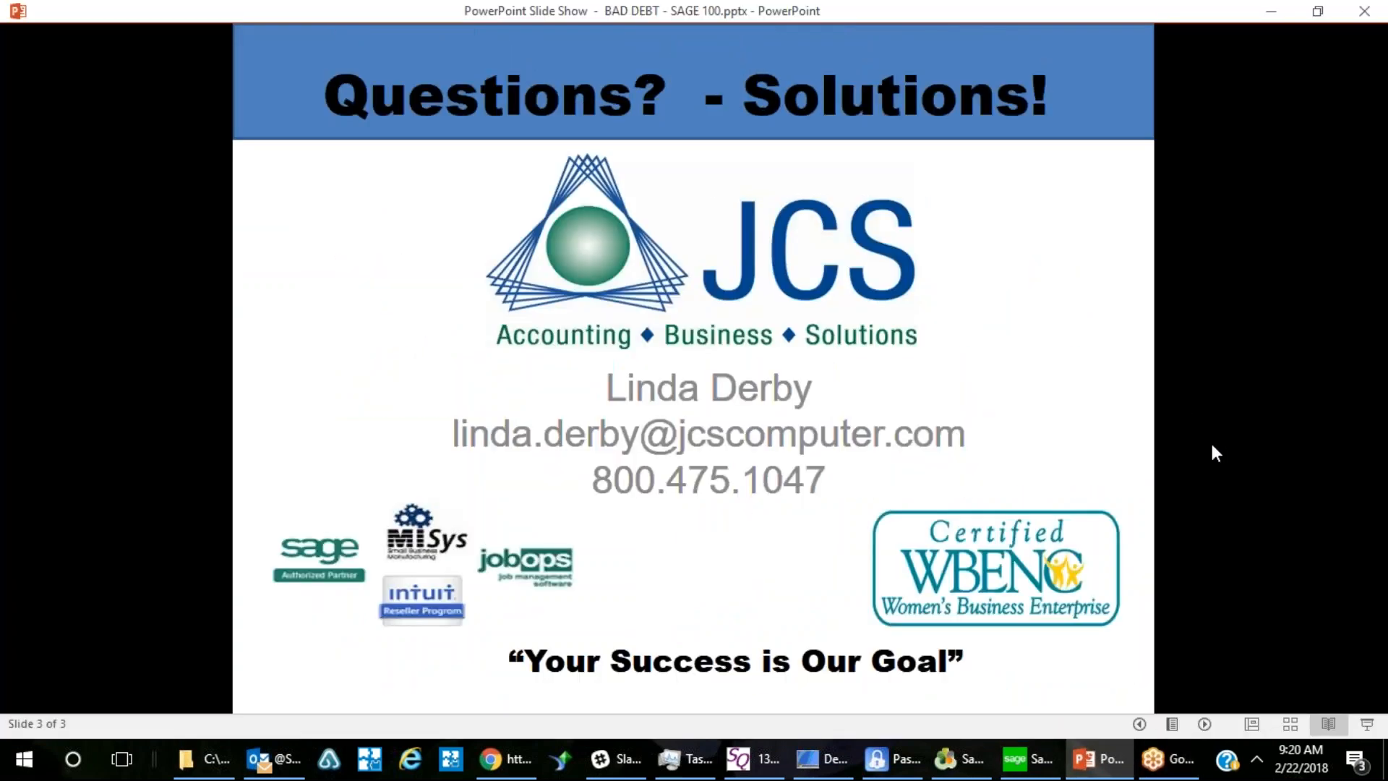
left_click(1270, 12)
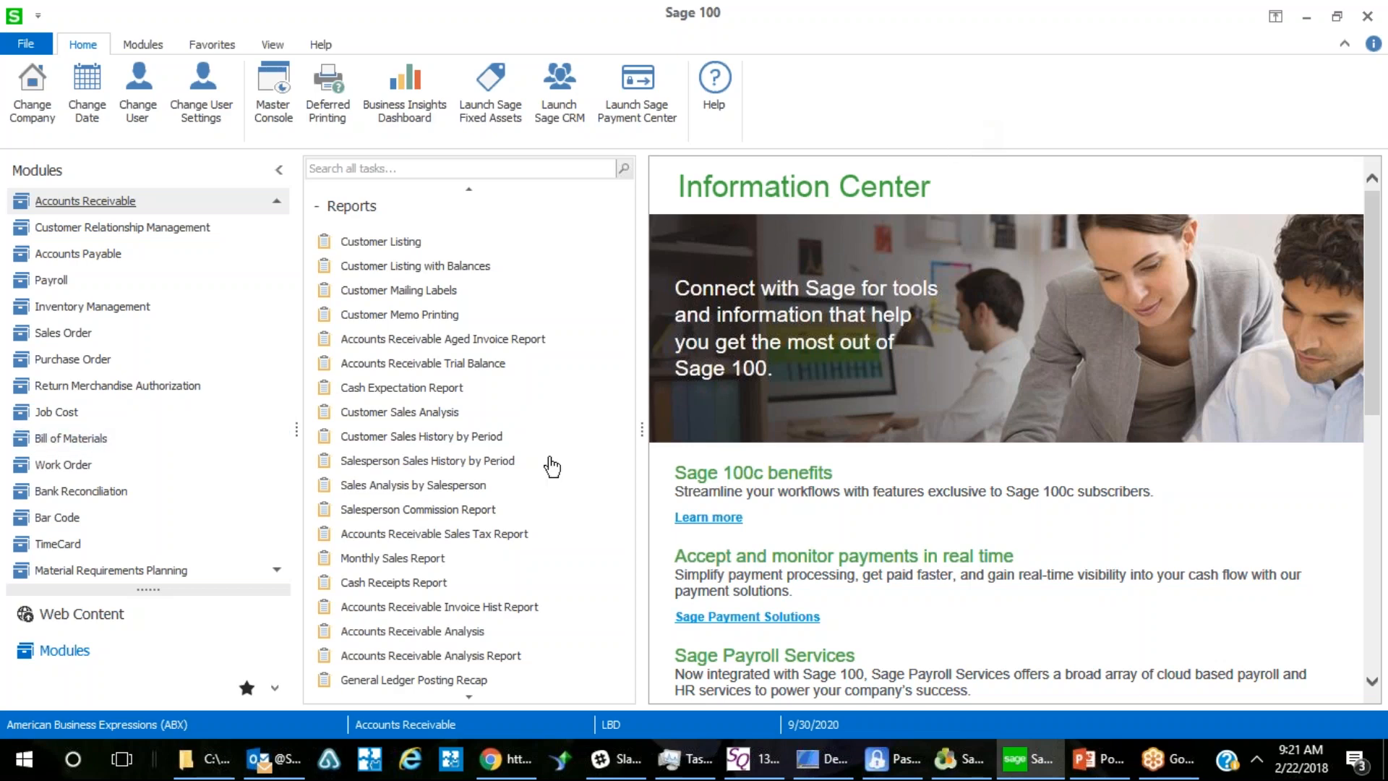
Open Accounts Receivable Miscellaneous Item Maintenance, look up the charge item M, and clear the record without changes.
scroll(553, 492, "down", 2)
scroll(553, 493, "down", 5)
scroll(535, 539, "down", 5)
left_click(461, 483)
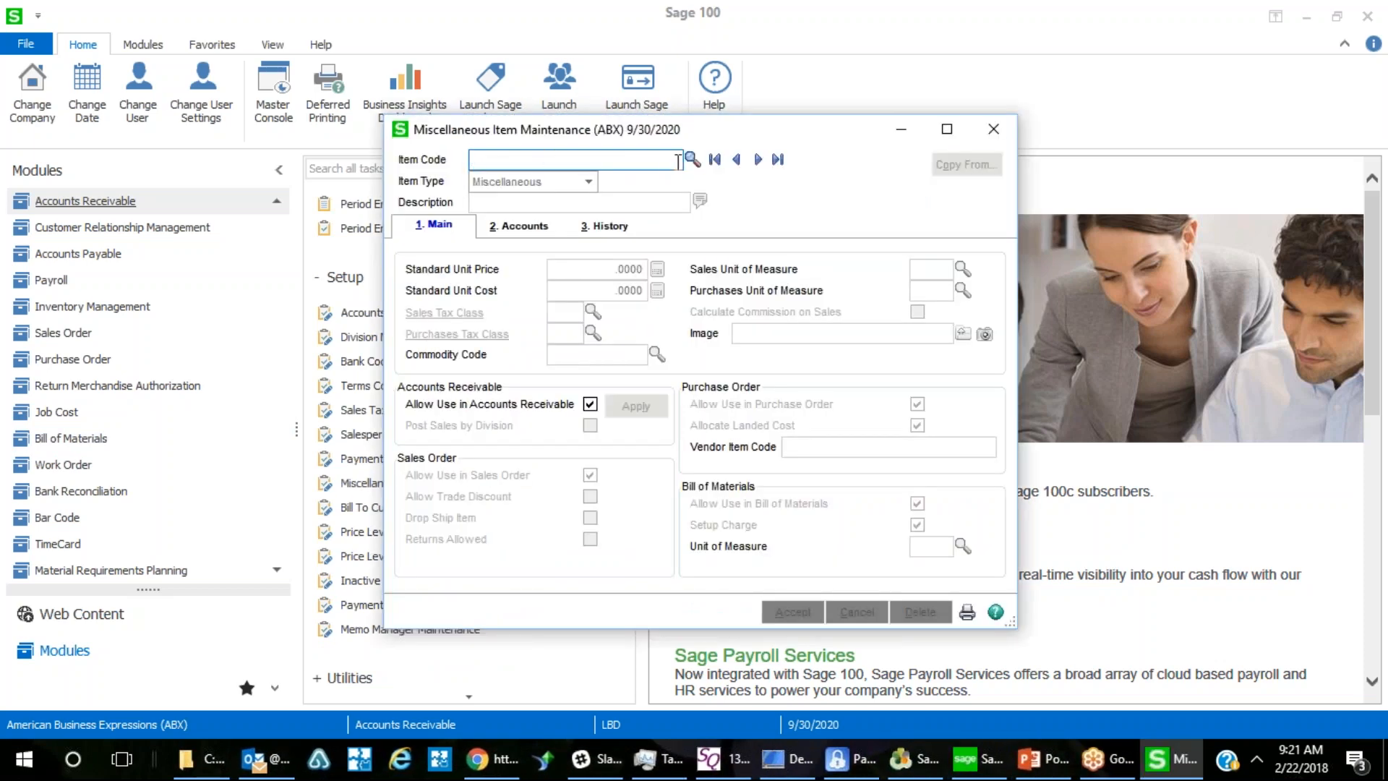
left_click(692, 159)
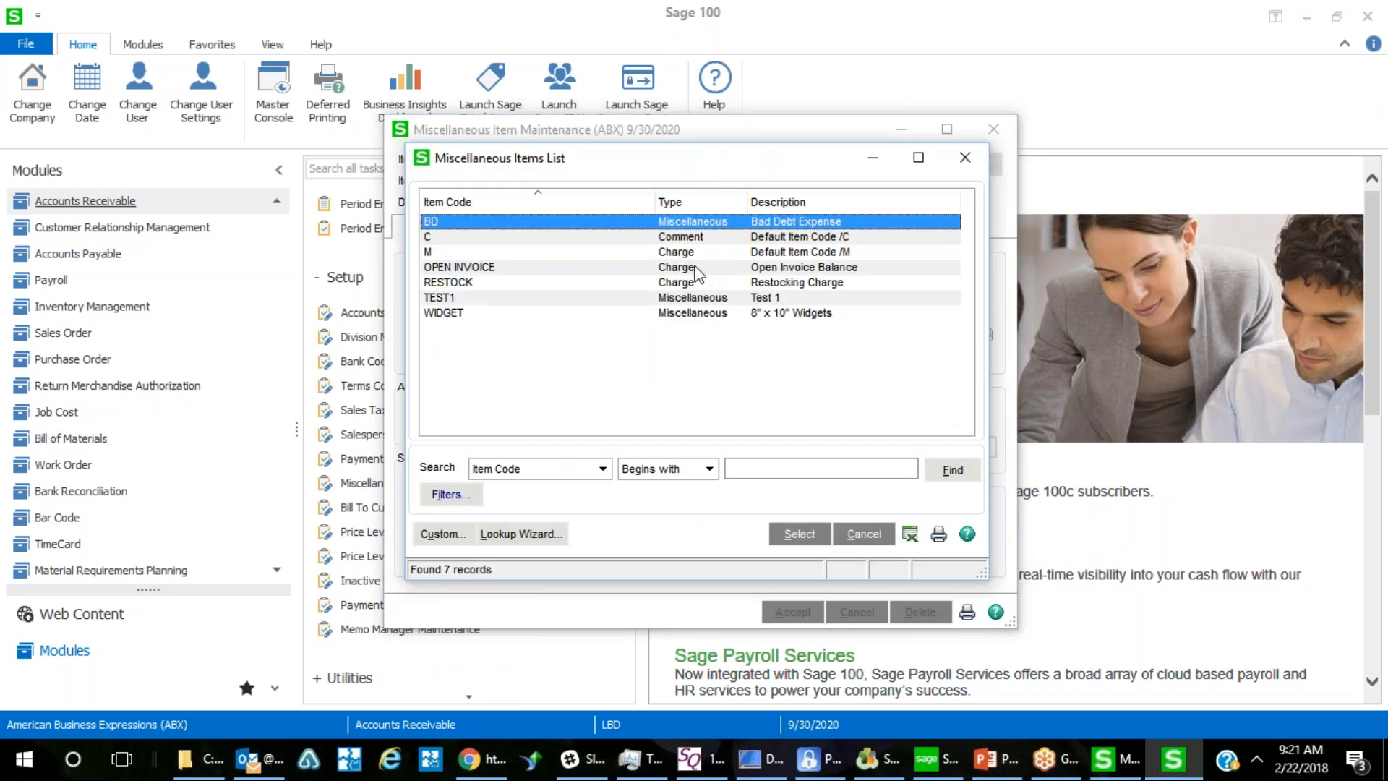
left_click(678, 253)
left_click(799, 535)
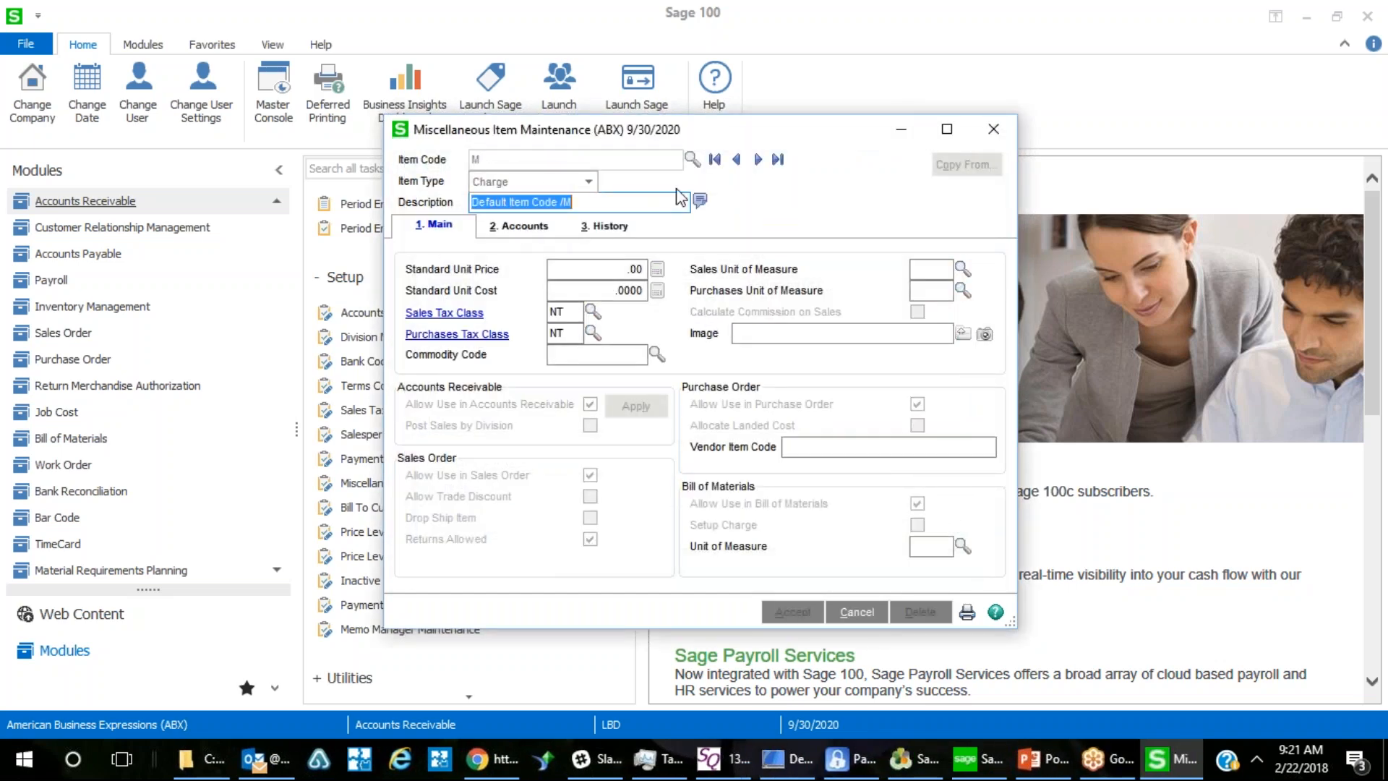
left_click(866, 601)
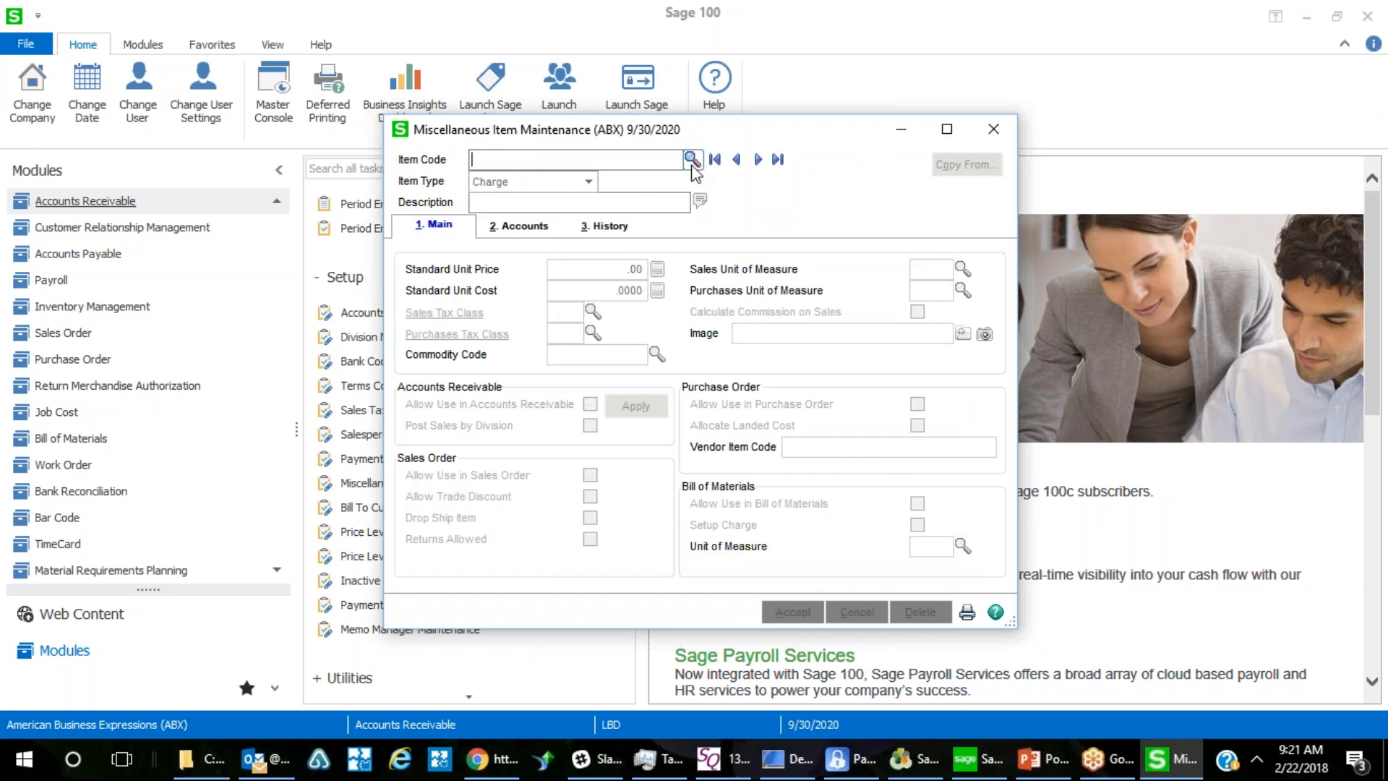
Look up the RESTOCK charge item and examine its G/L accounts.
left_click(691, 159)
left_click(676, 284)
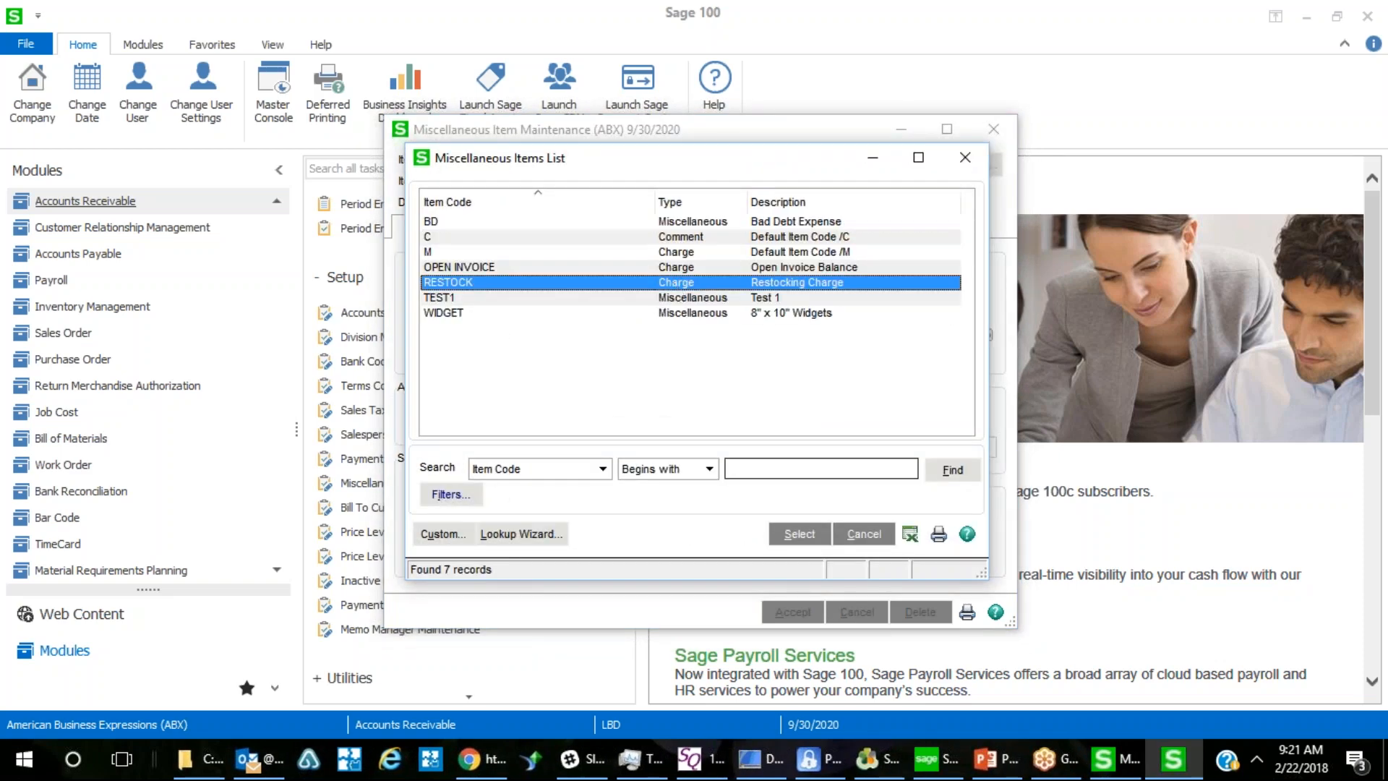
left_click(799, 533)
left_click(535, 228)
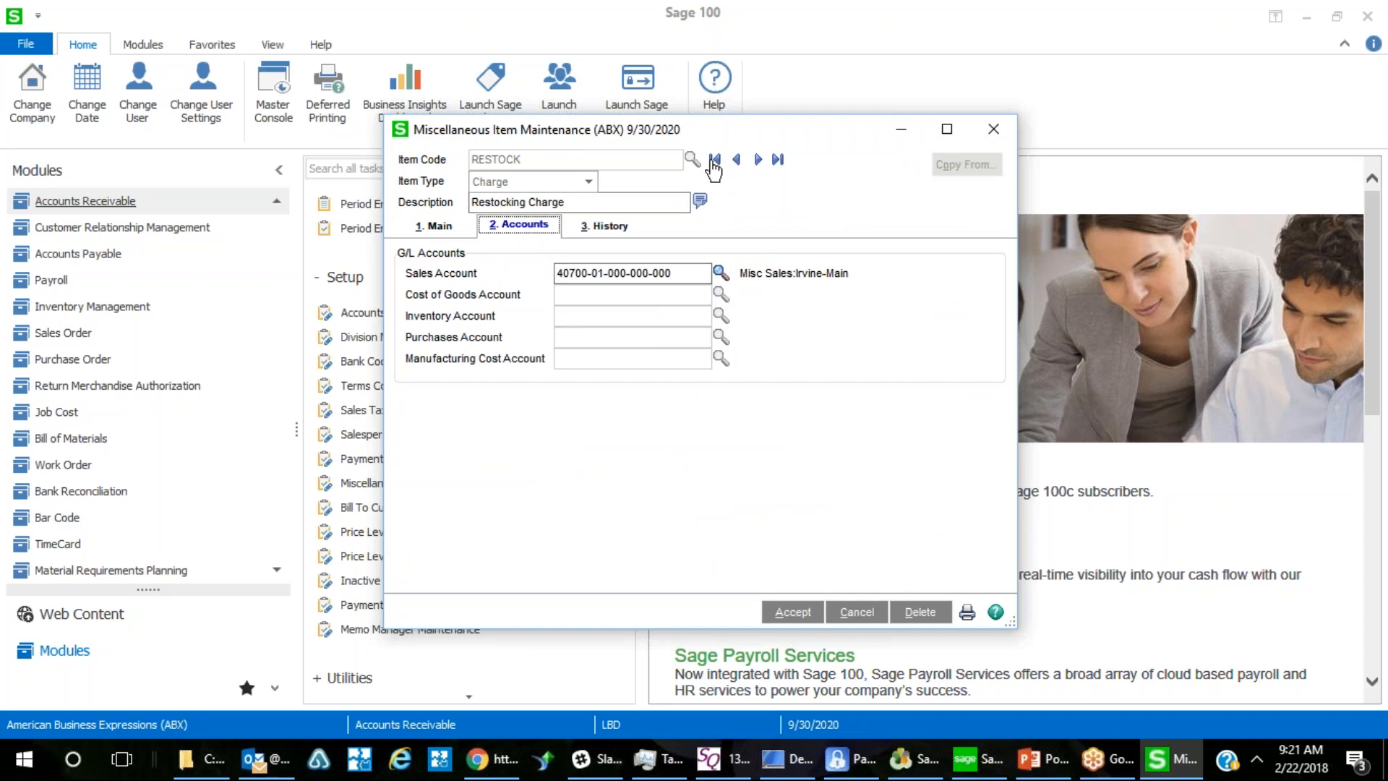
Go to the BD item, check its G/L accounts, and close Miscellaneous Item Maintenance without changes.
left_click(714, 159)
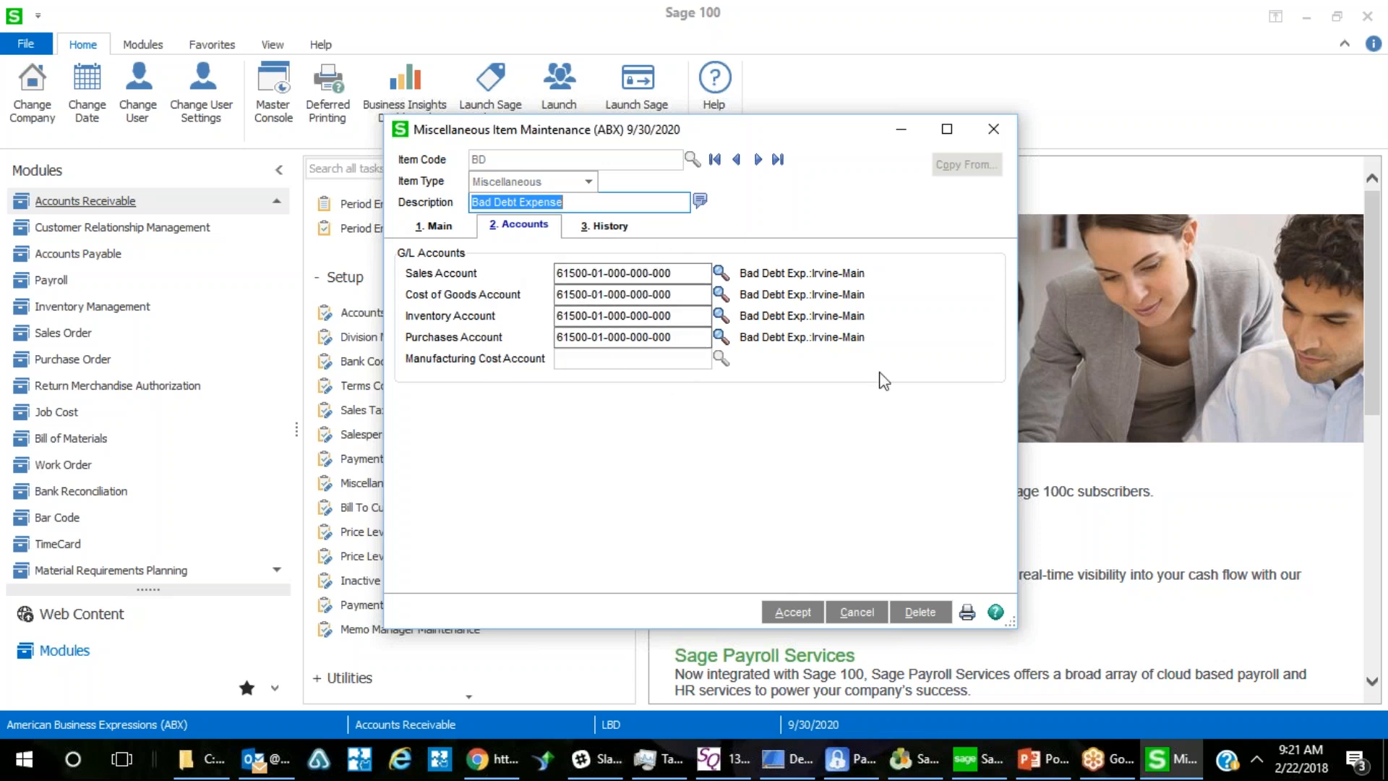
left_click(859, 613)
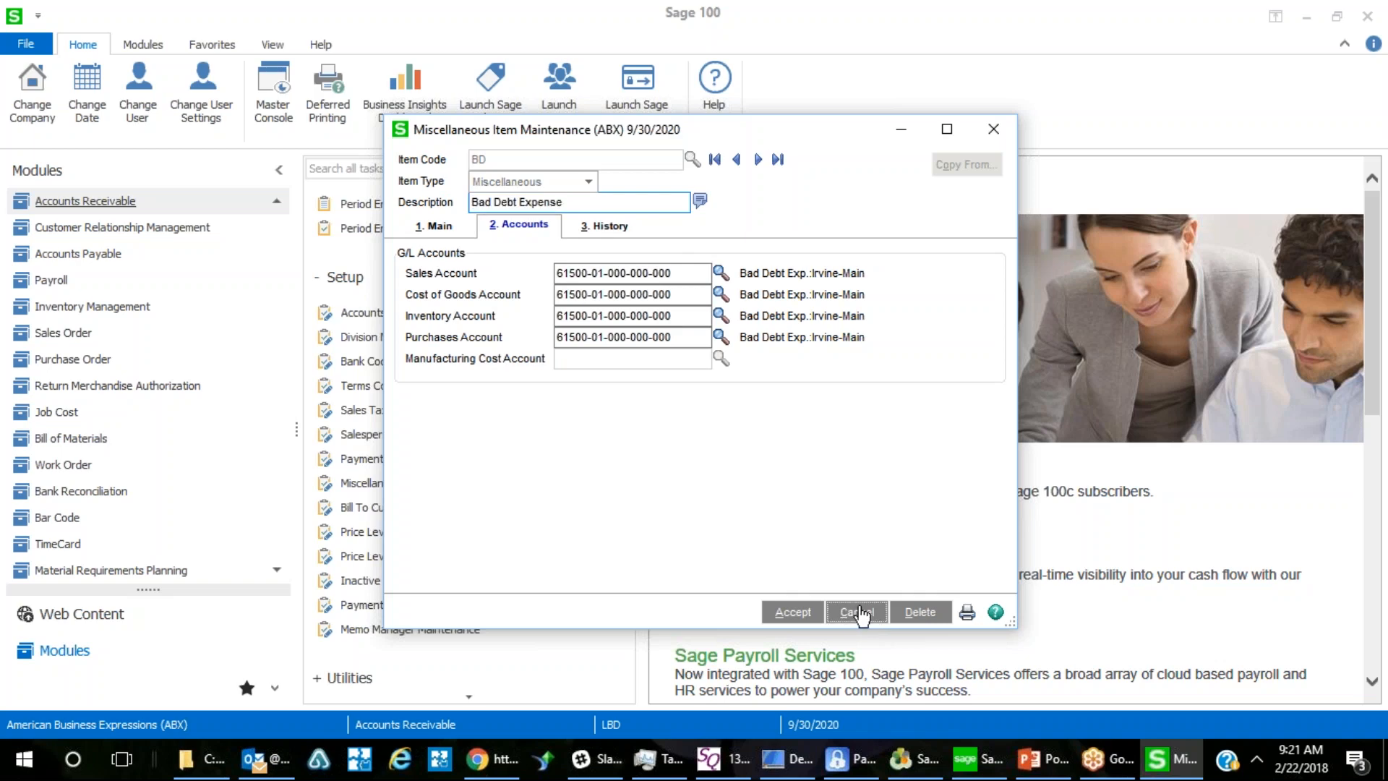
left_click(994, 129)
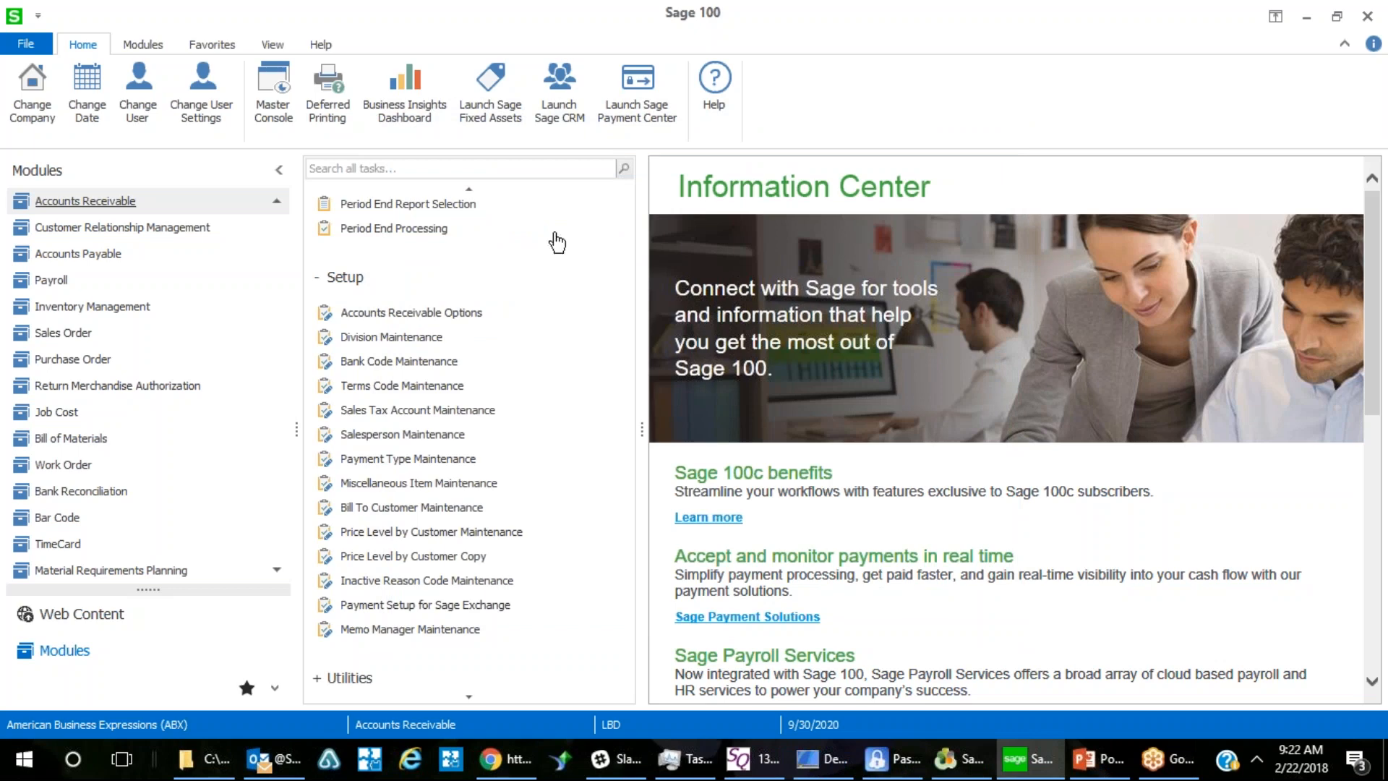
scroll(606, 394, "up", 5)
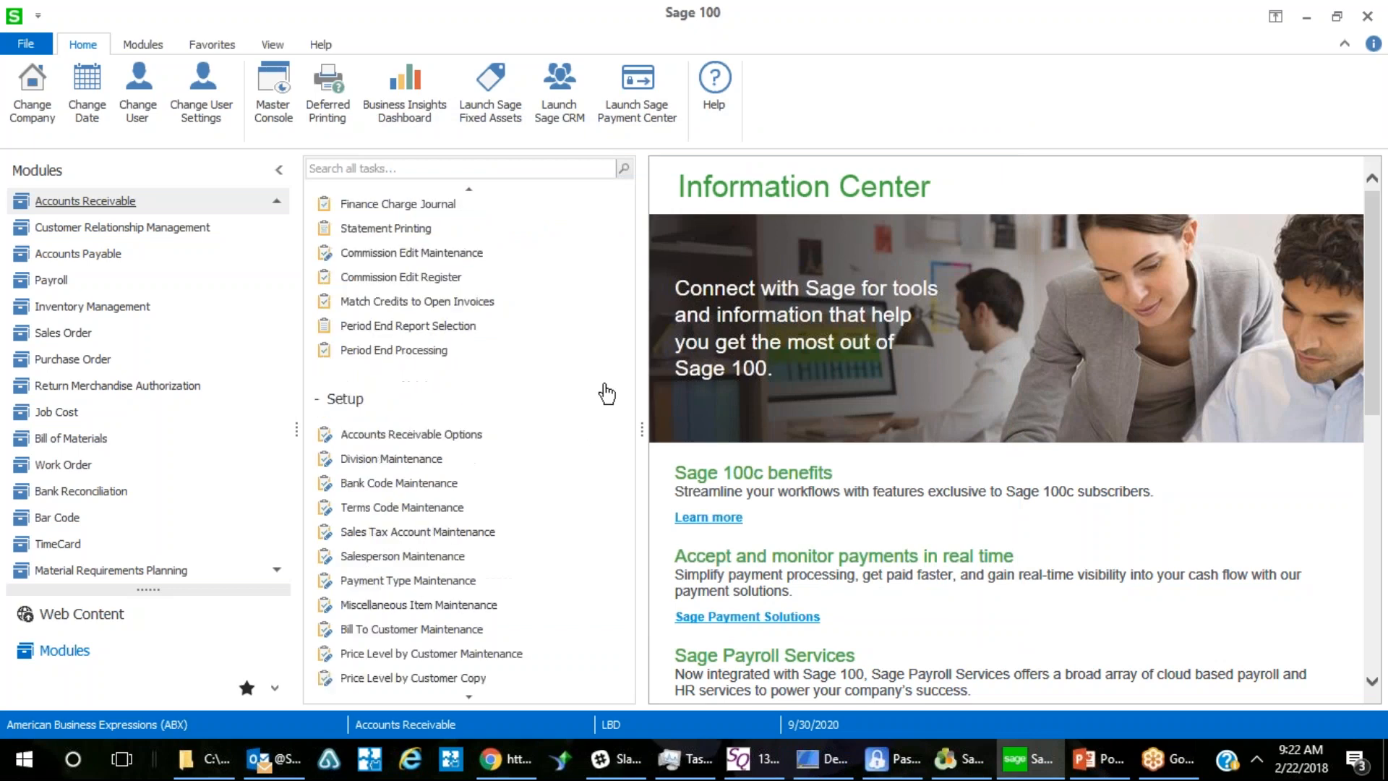
scroll(606, 394, "down", 2)
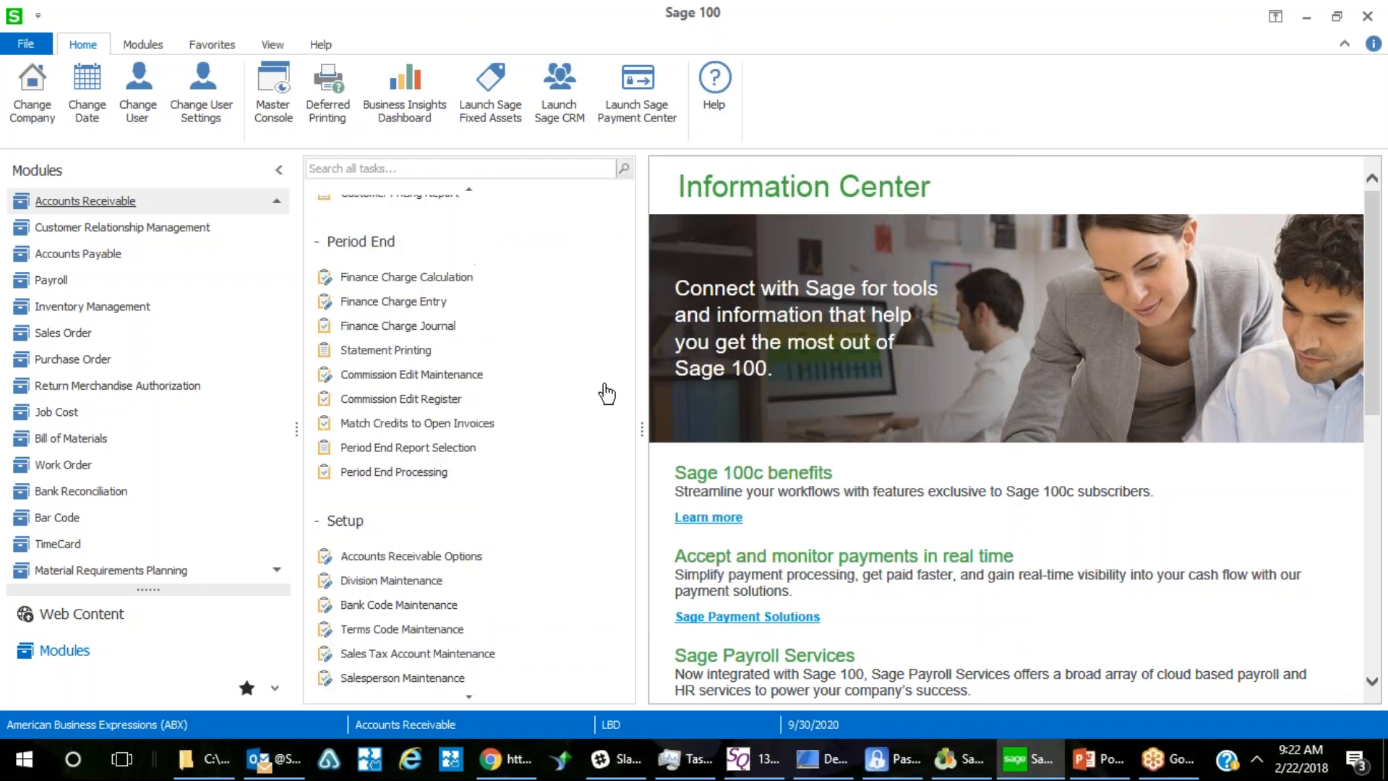
scroll(606, 393, "down", 2)
scroll(606, 393, "up", 2)
scroll(607, 391, "up", 4)
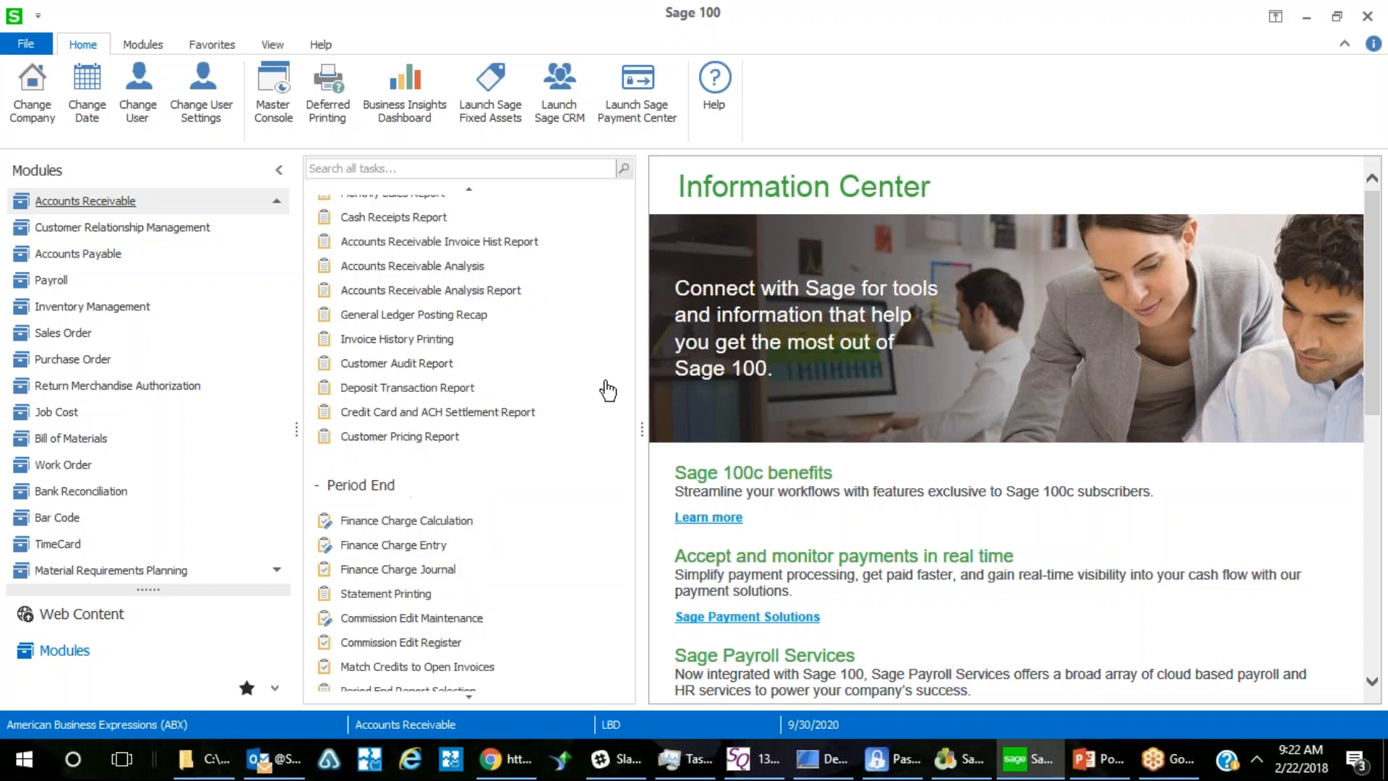
scroll(607, 391, "up", 2)
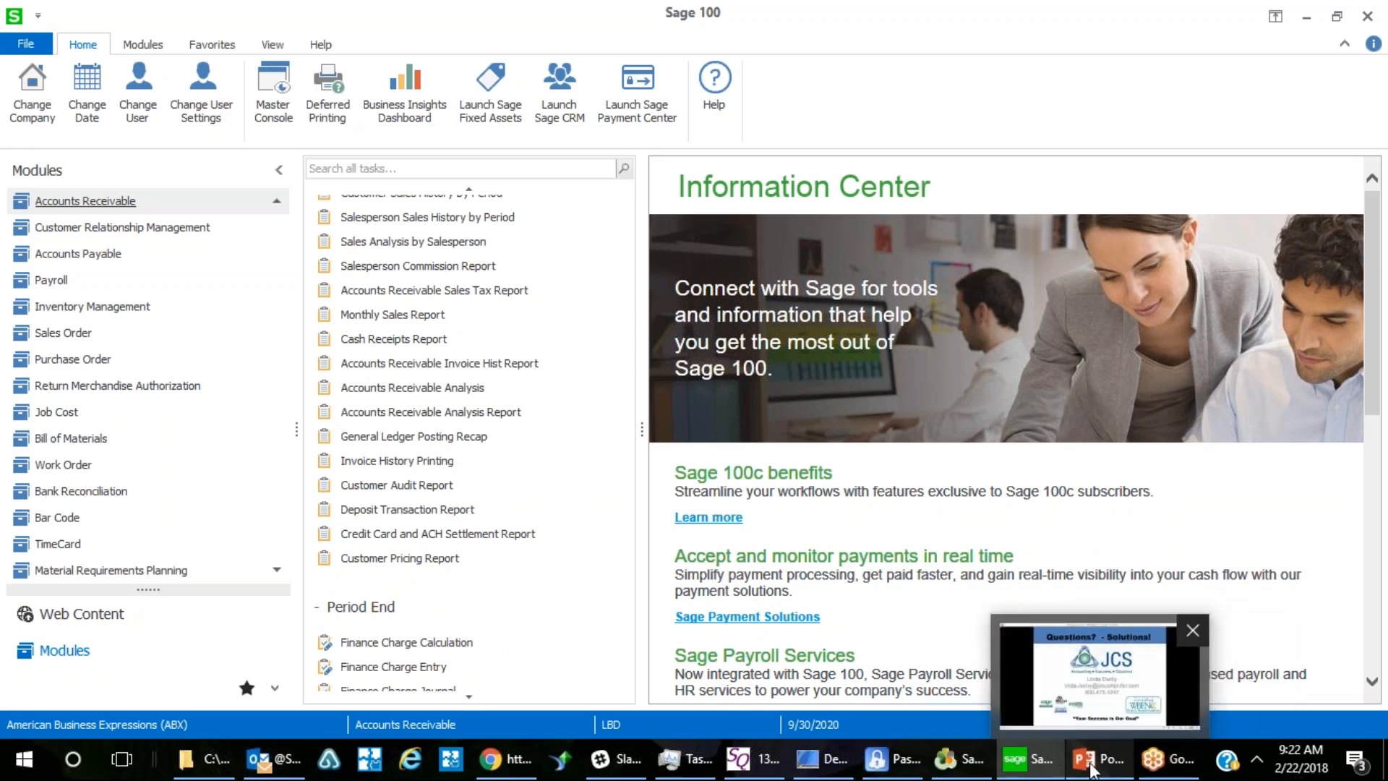
Switch back to the closing Questions slide in the PowerPoint slide show.
left_click(1092, 769)
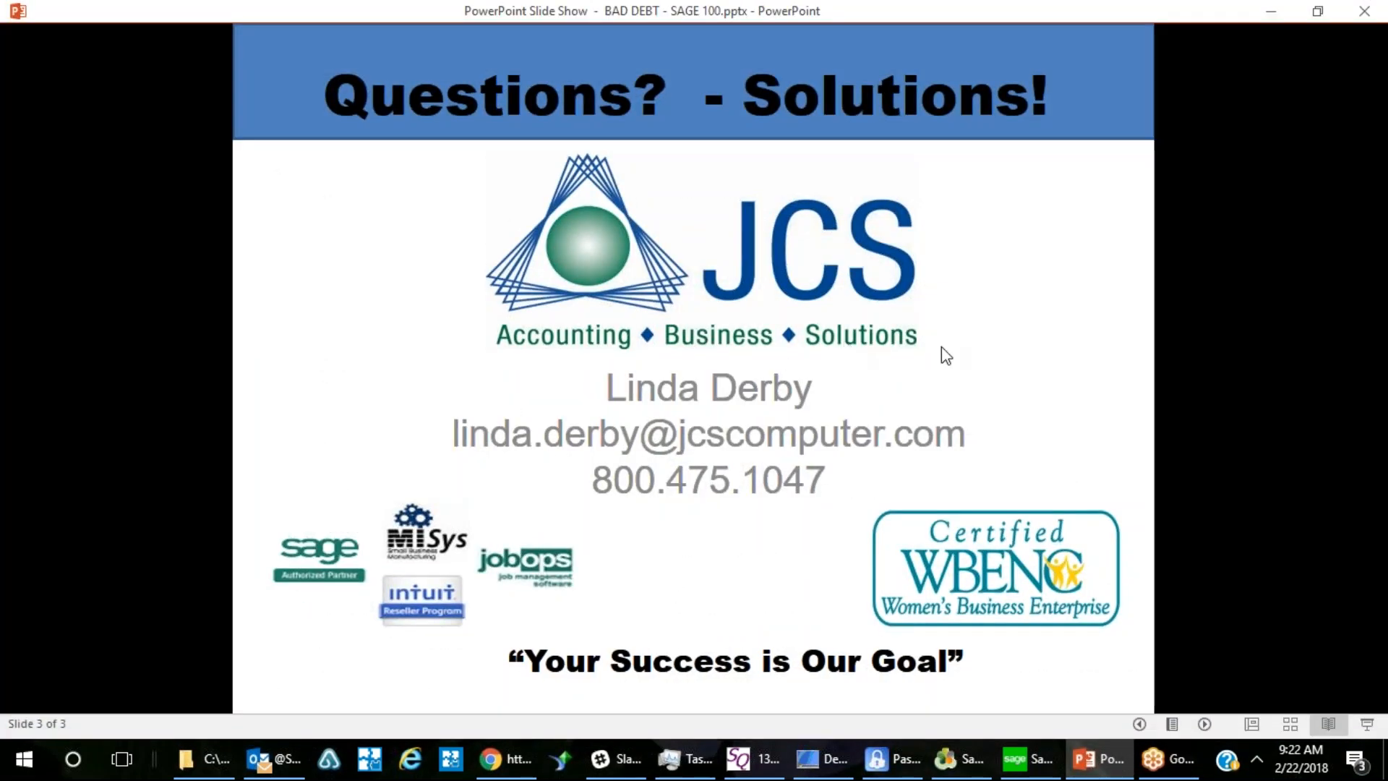